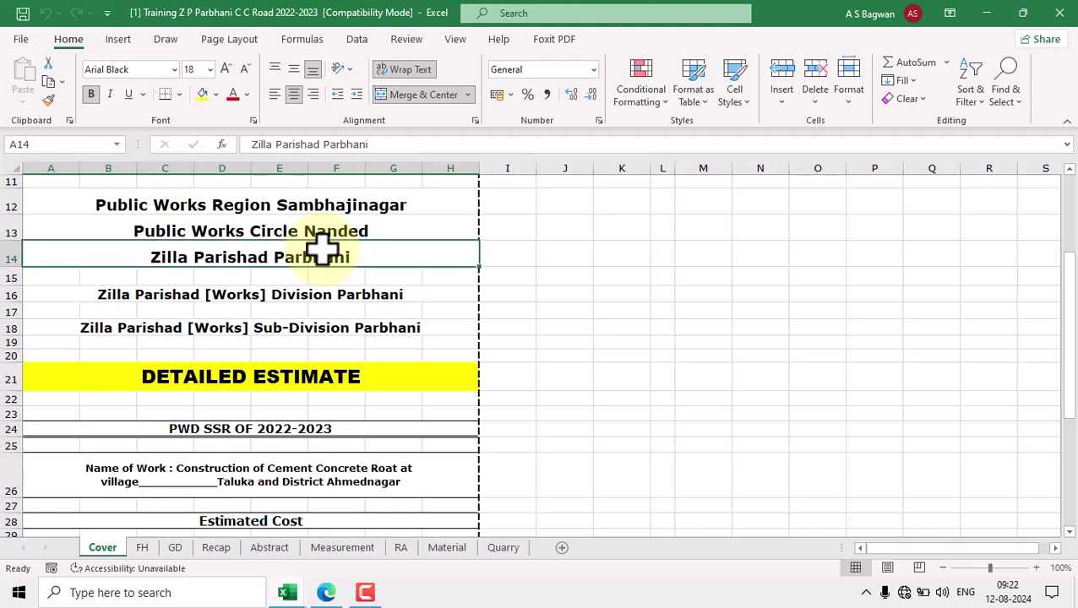
Step: Review the cover details and the existing items in the Measurement, RA, Abstract and Material sheets
click(320, 378)
scroll(371, 399, down, 2)
click(329, 365)
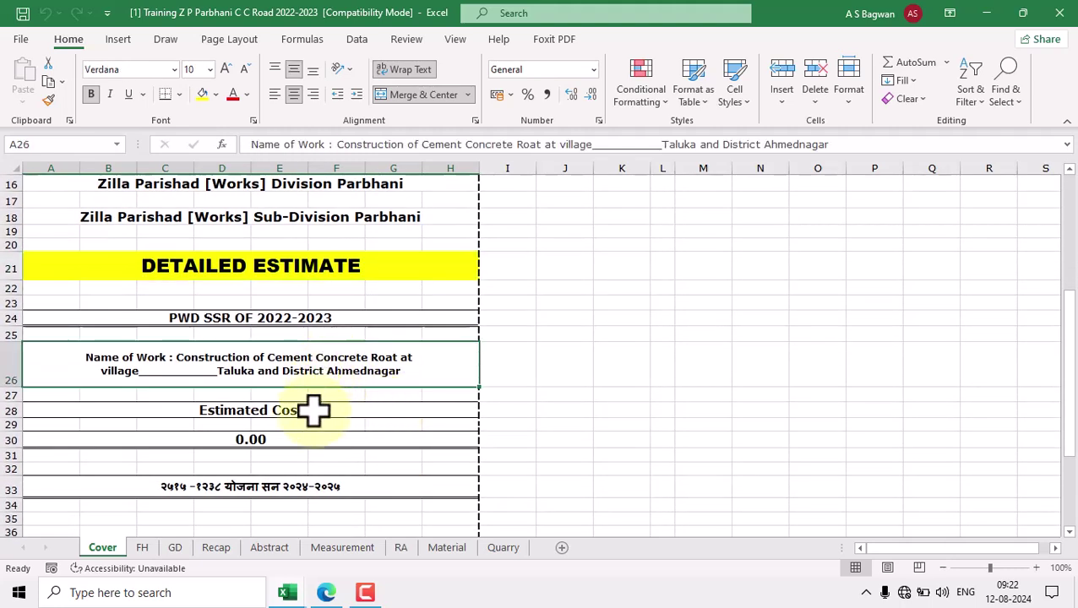
click(331, 549)
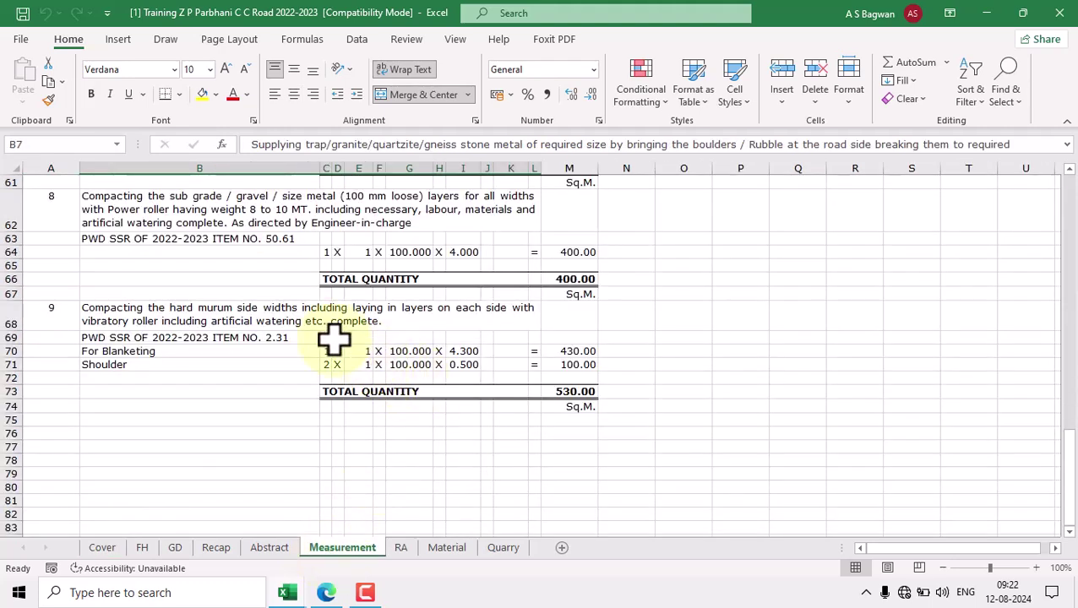
click(315, 321)
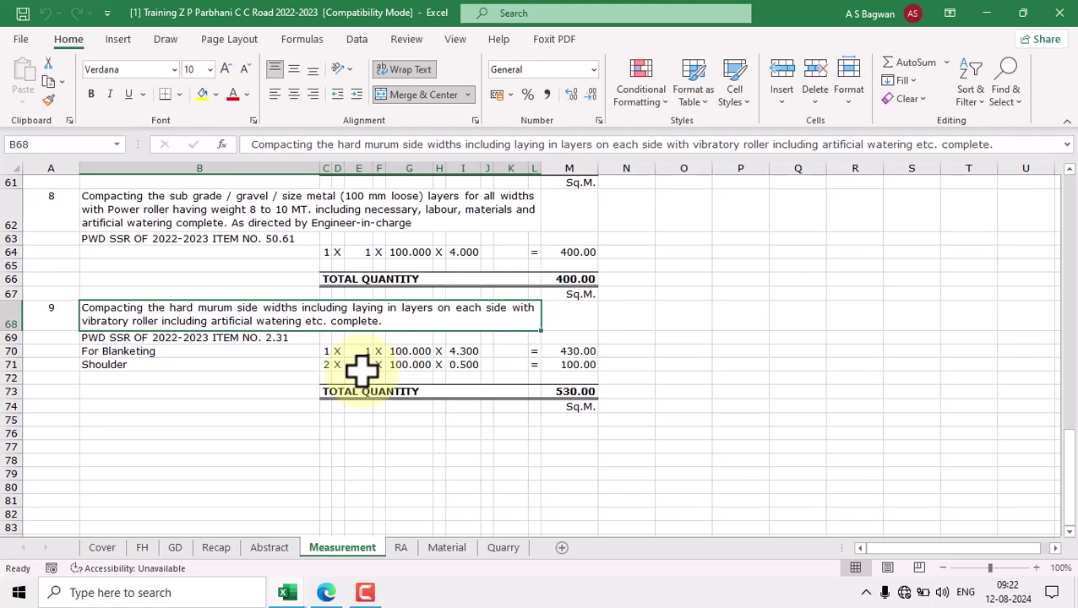
click(402, 551)
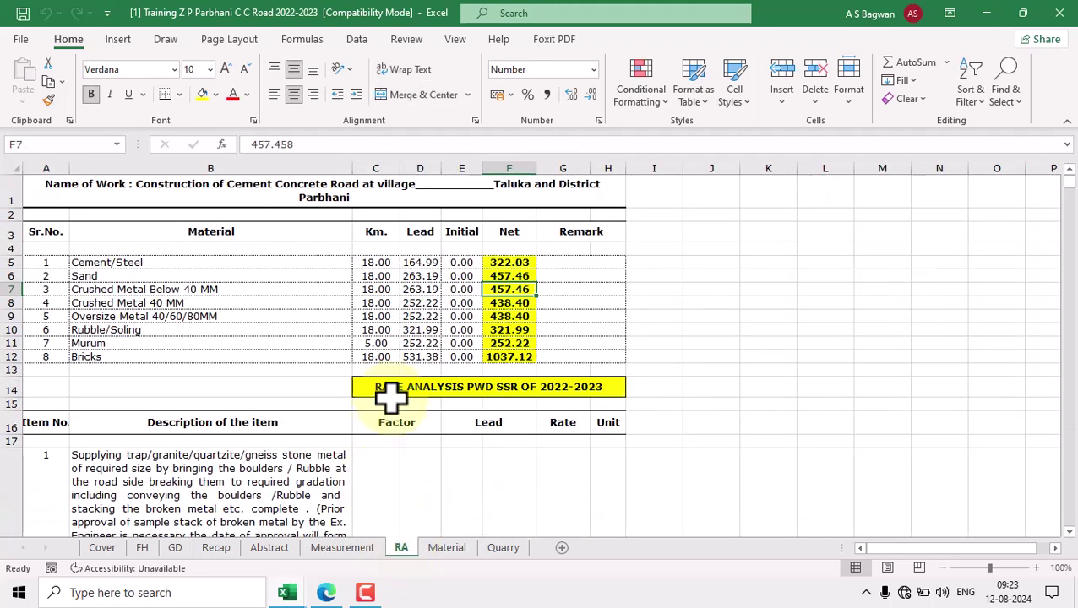
scroll(434, 404, down, 20)
scroll(433, 390, down, 2)
click(284, 324)
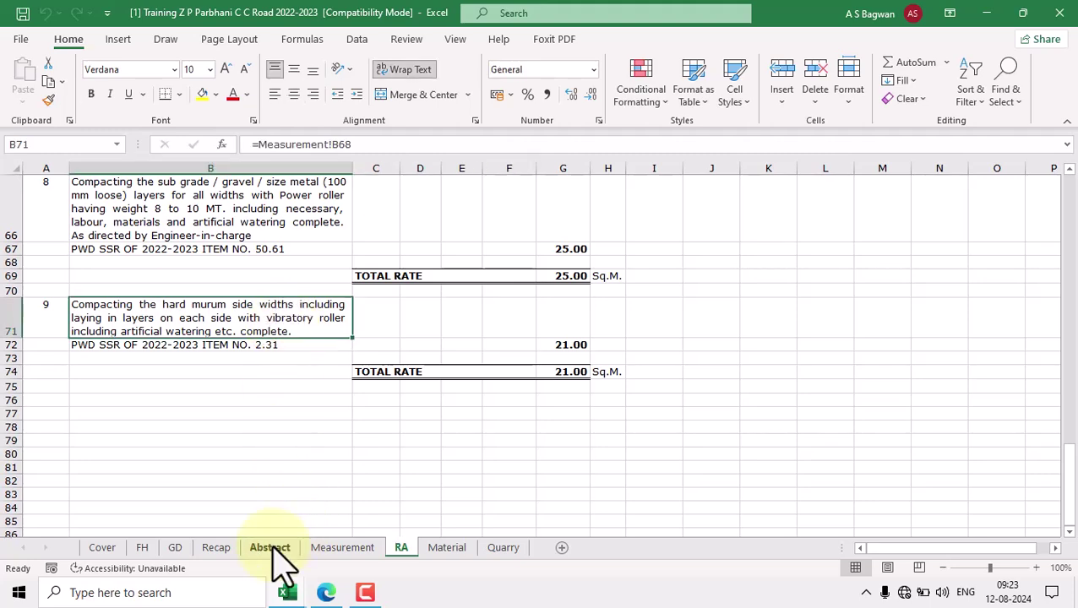
click(272, 549)
scroll(426, 421, down, 10)
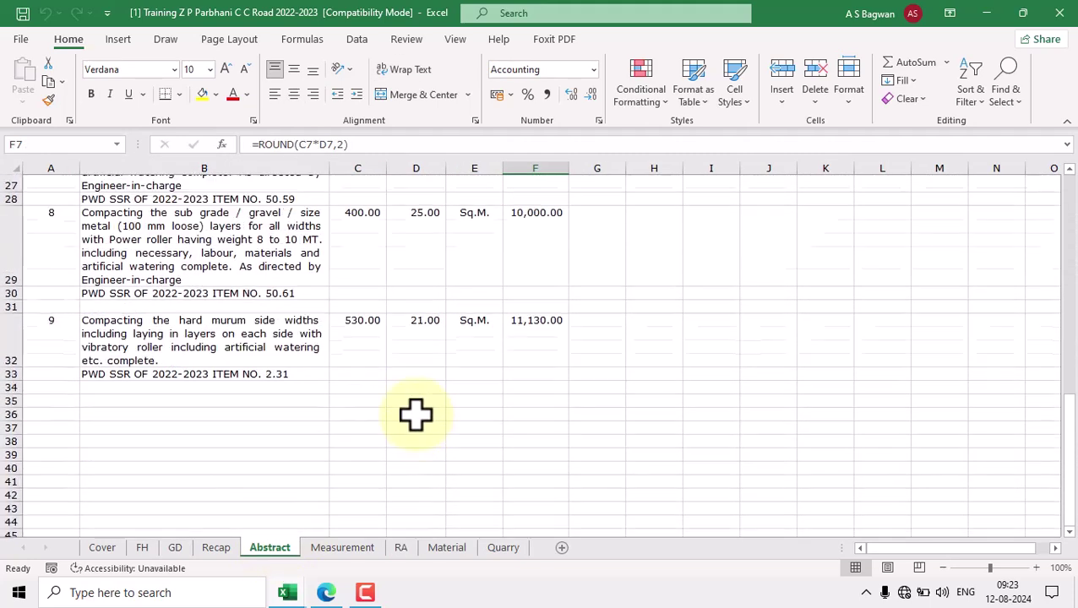
click(265, 221)
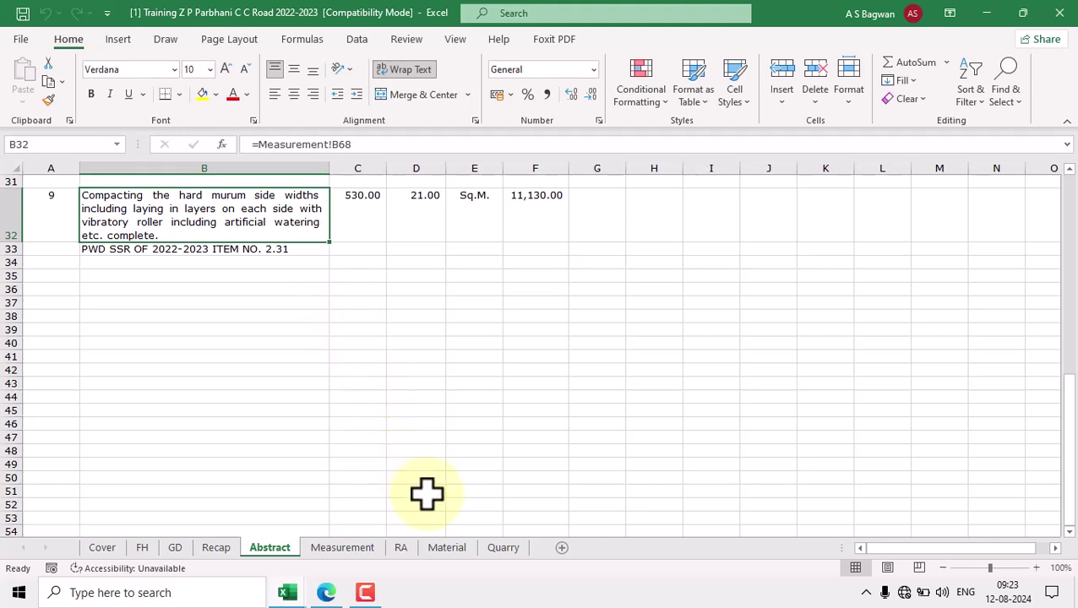
click(447, 549)
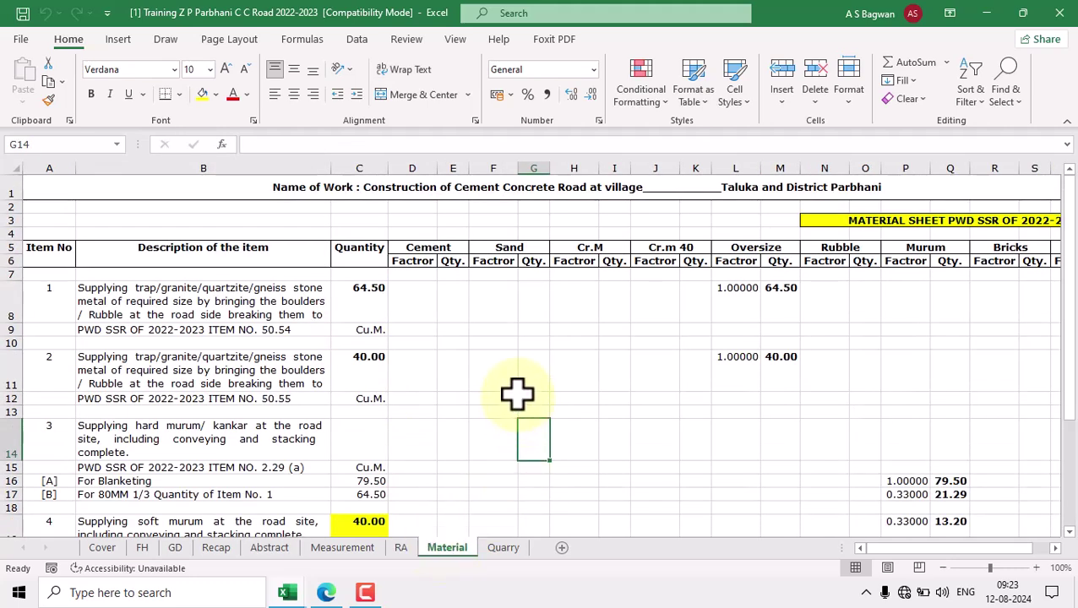
scroll(517, 372, down, 3)
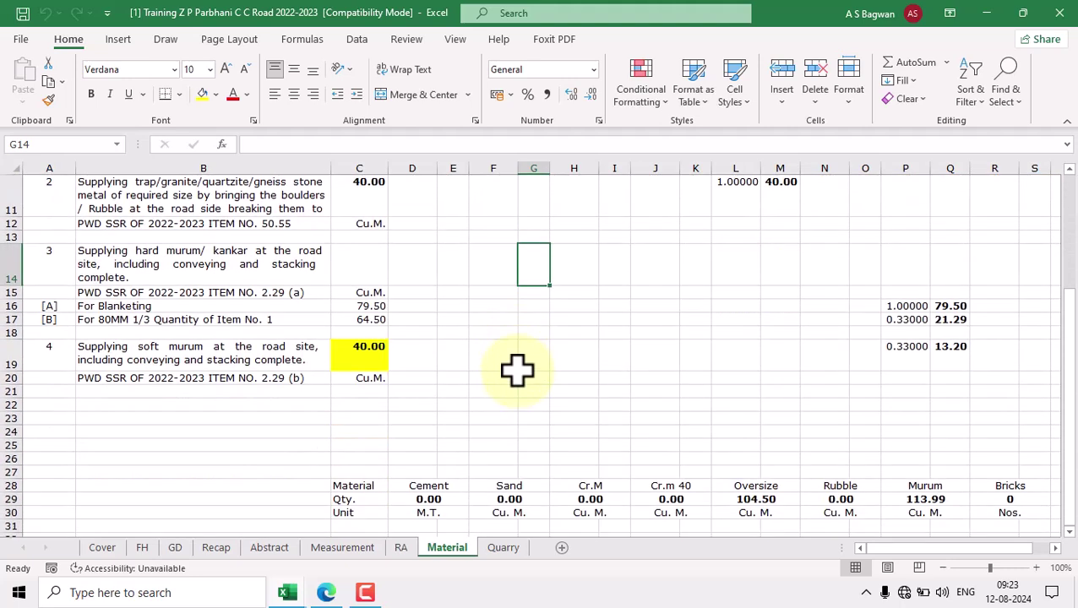
scroll(517, 373, up, 1)
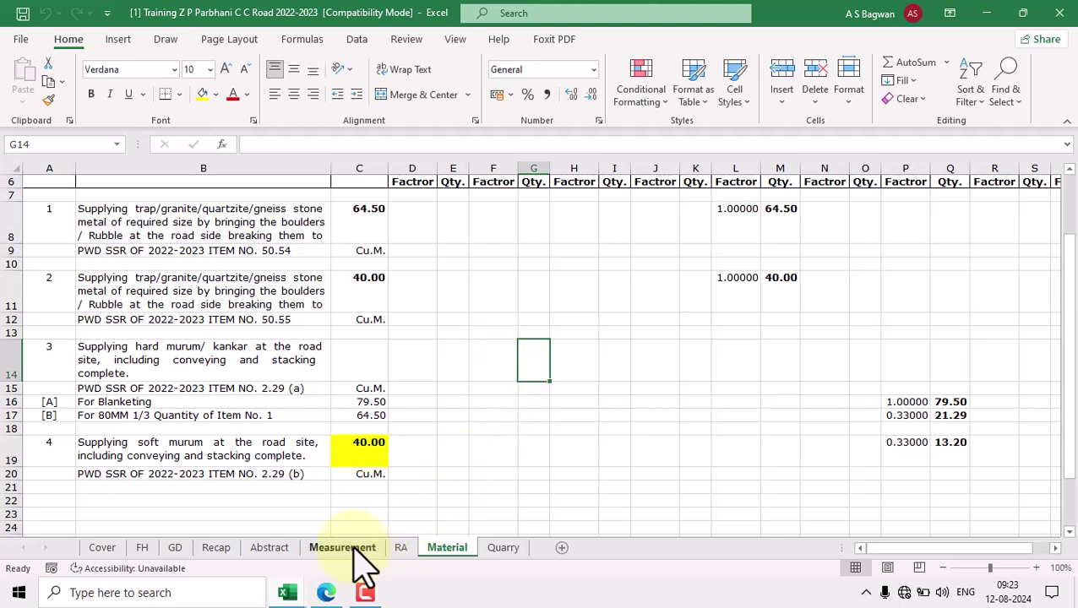
Step: Switch to Edge to check the road cross-section drawing, and return to the Excel estimate workbook
click(325, 593)
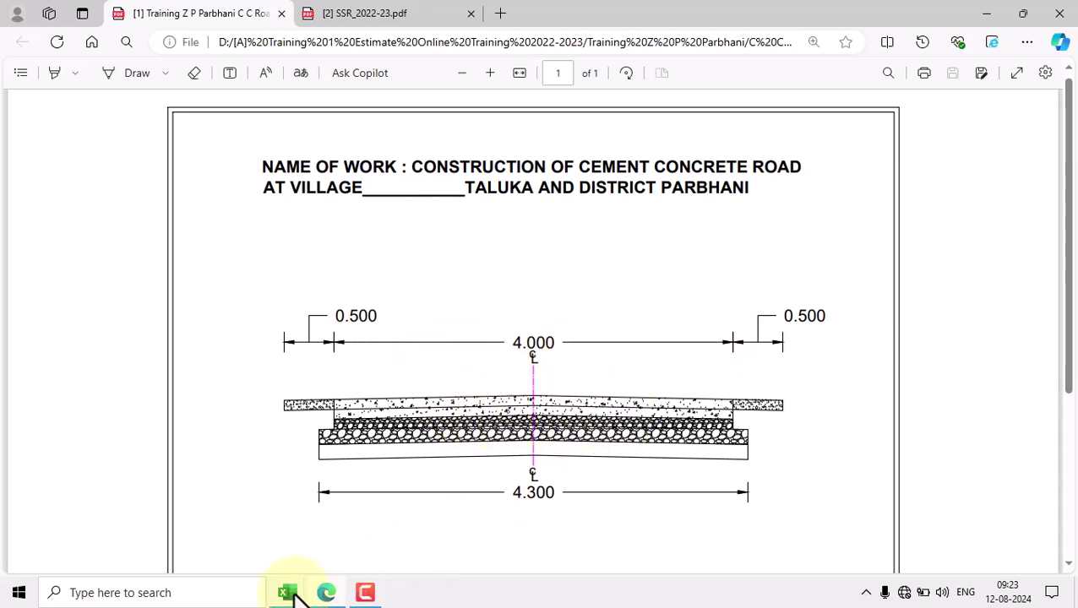
mouse_move(293, 591)
click(233, 553)
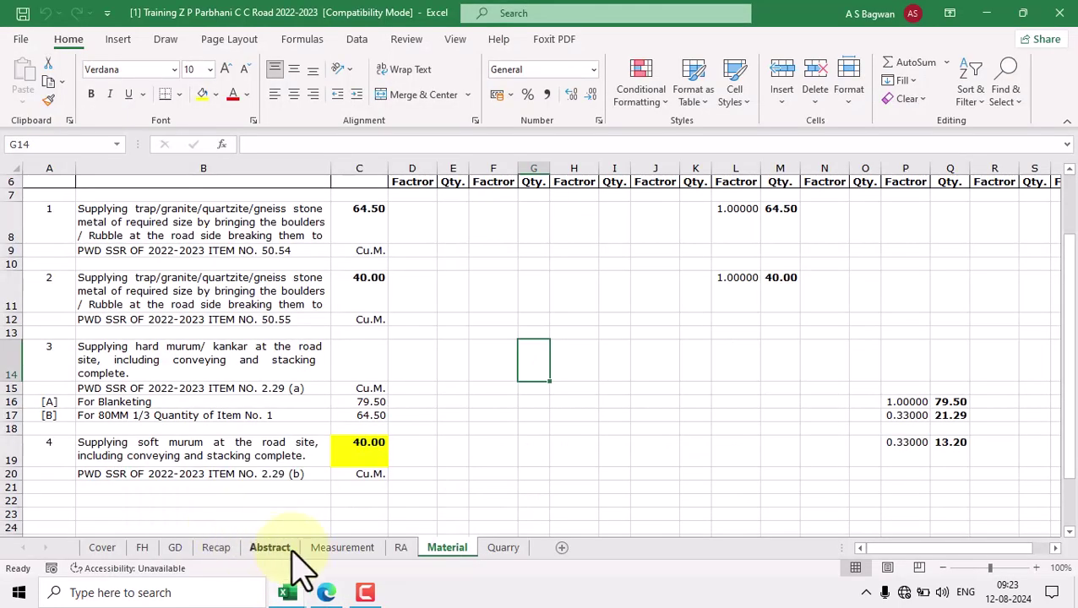
Step: Set the paper size of the Measurement sheet and check where its page breaks fall
click(342, 548)
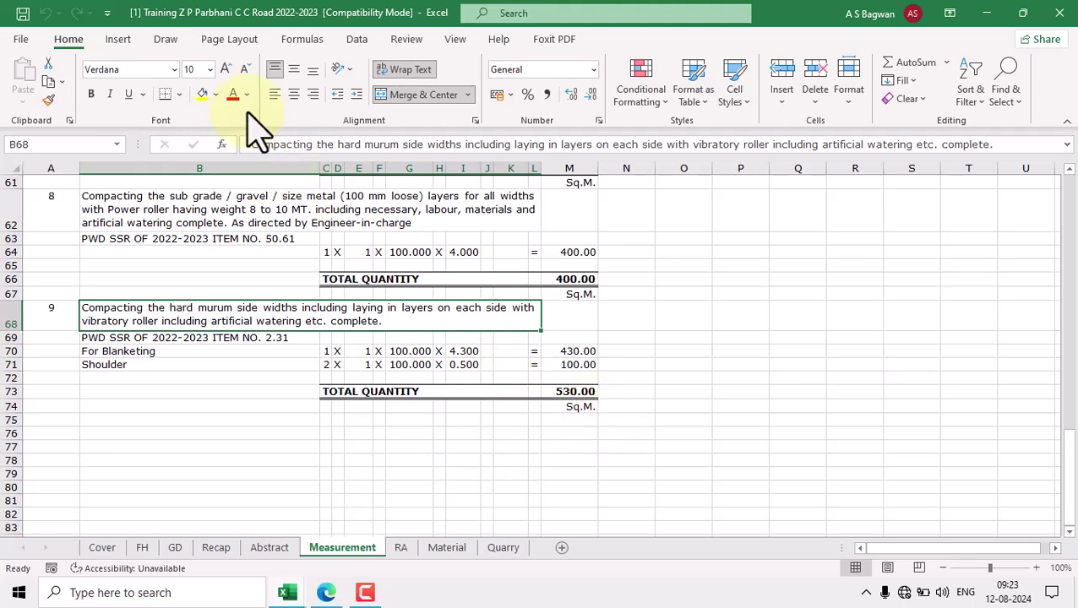
click(213, 39)
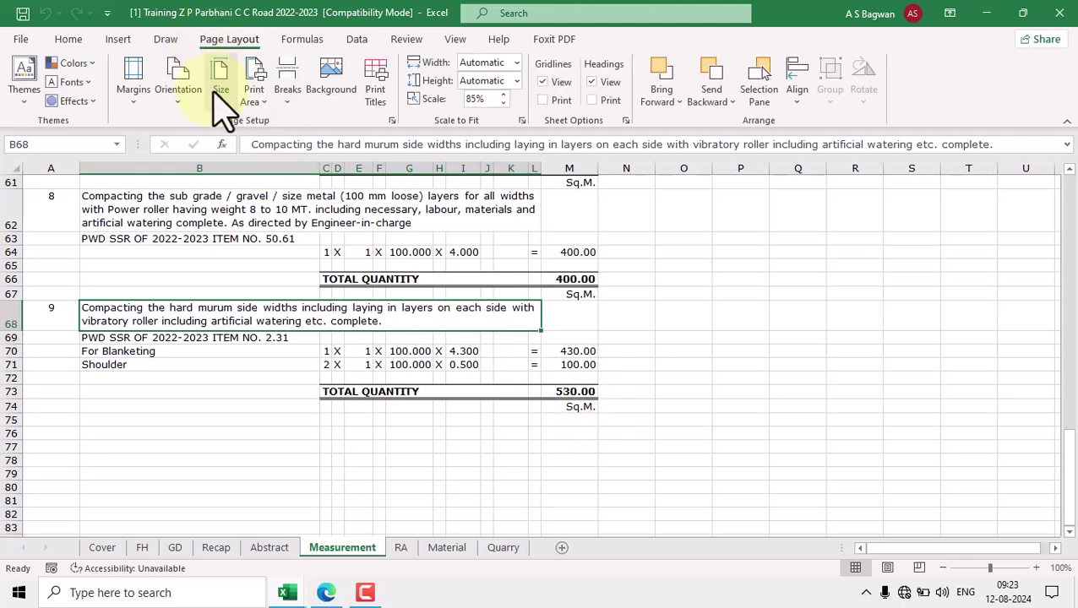
click(221, 74)
click(243, 136)
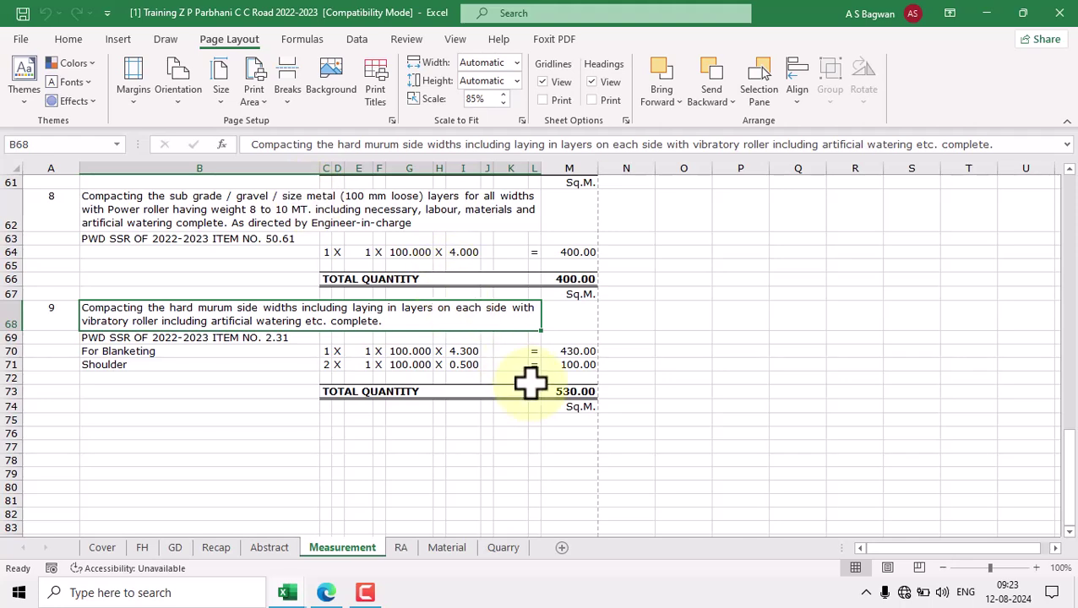
scroll(619, 403, up, 3)
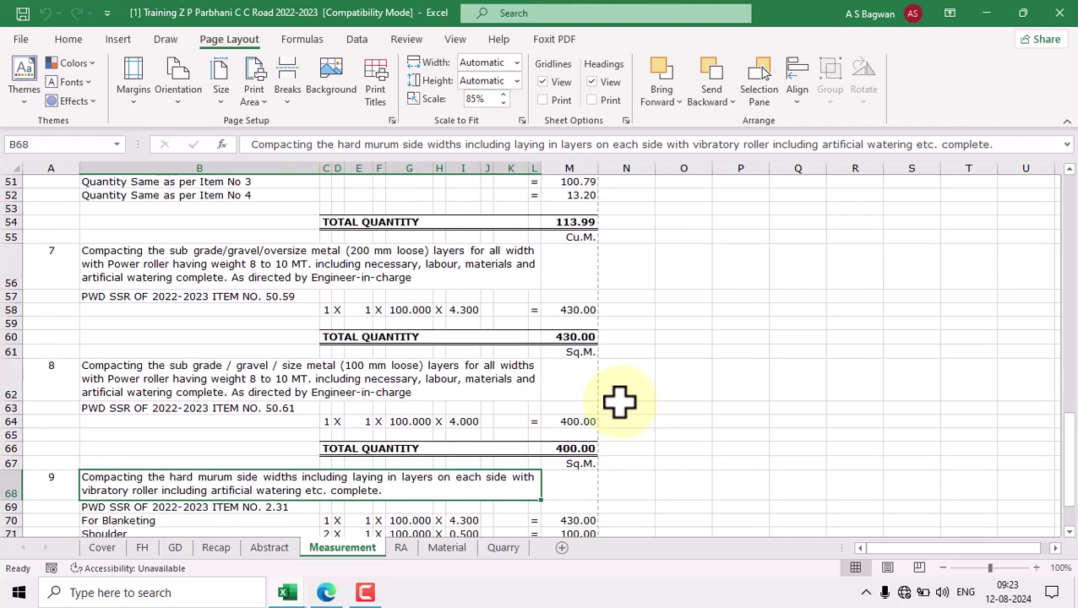
scroll(619, 403, up, 6)
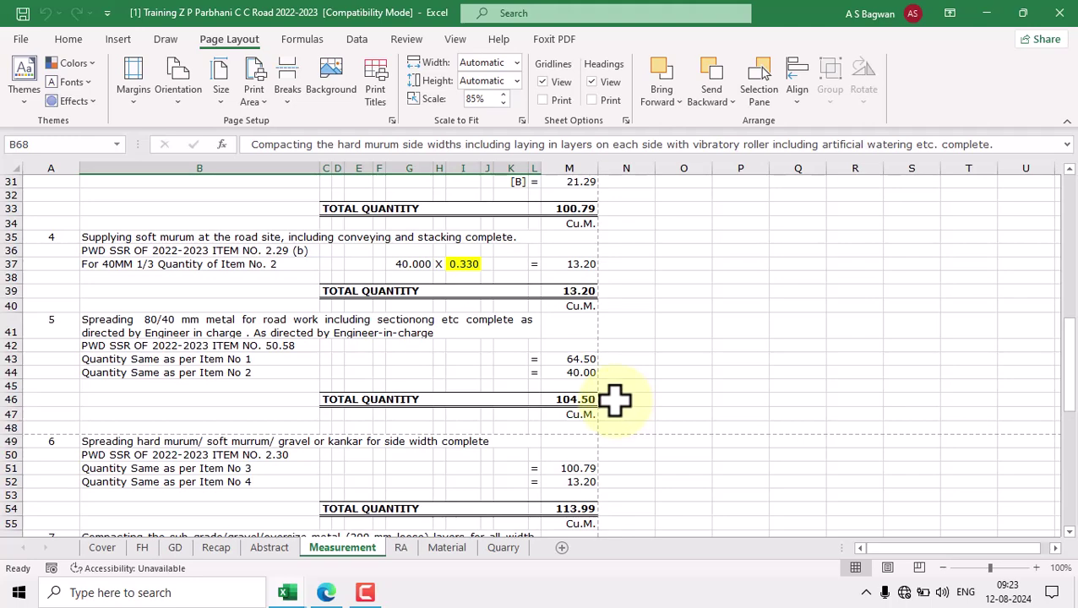
scroll(614, 402, up, 9)
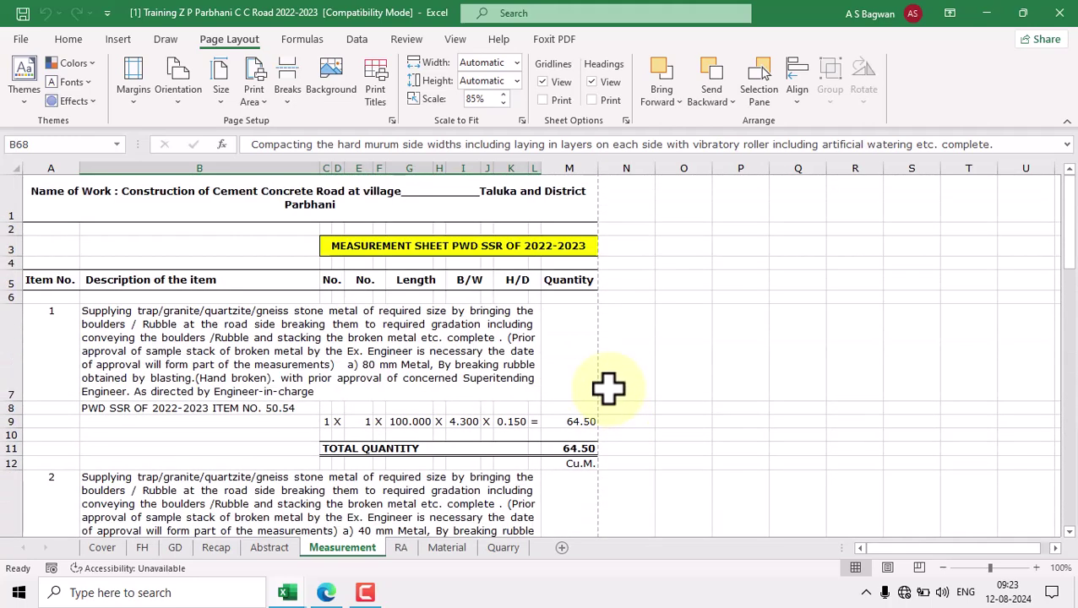
Step: Copy the complete item 2 block, A13:M18, and paste it directly below item 9, starting at cell A75
scroll(452, 414, down, 5)
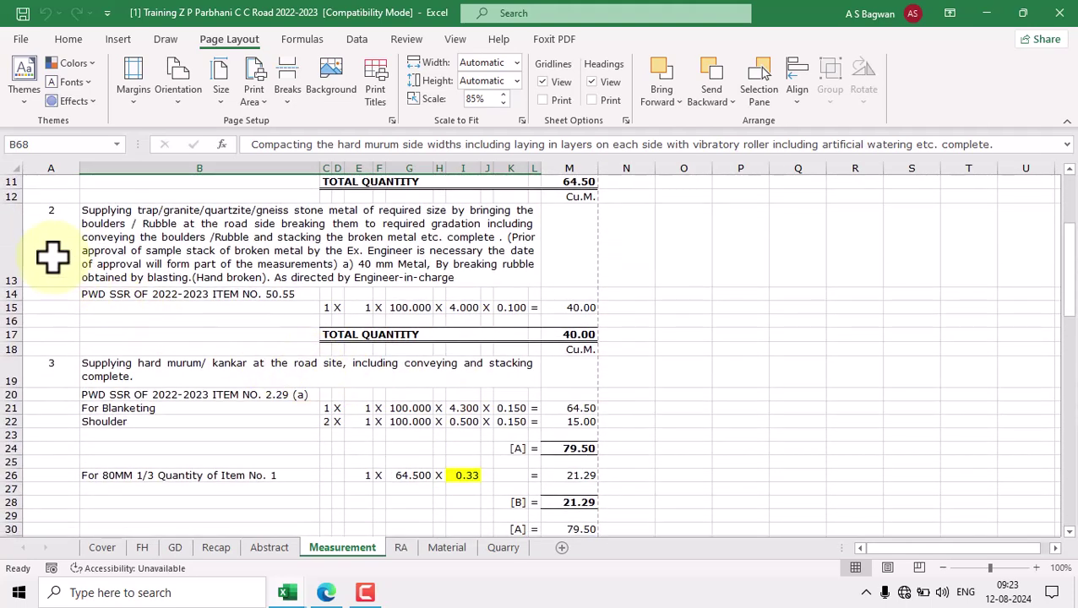
click(56, 258)
drag(116, 268, 556, 344)
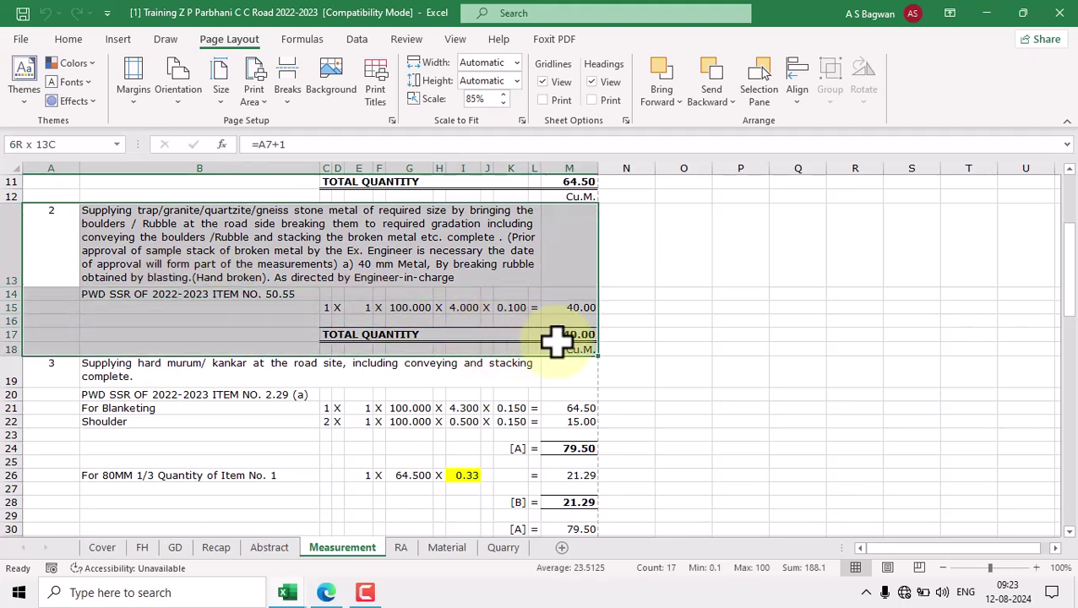
click(69, 42)
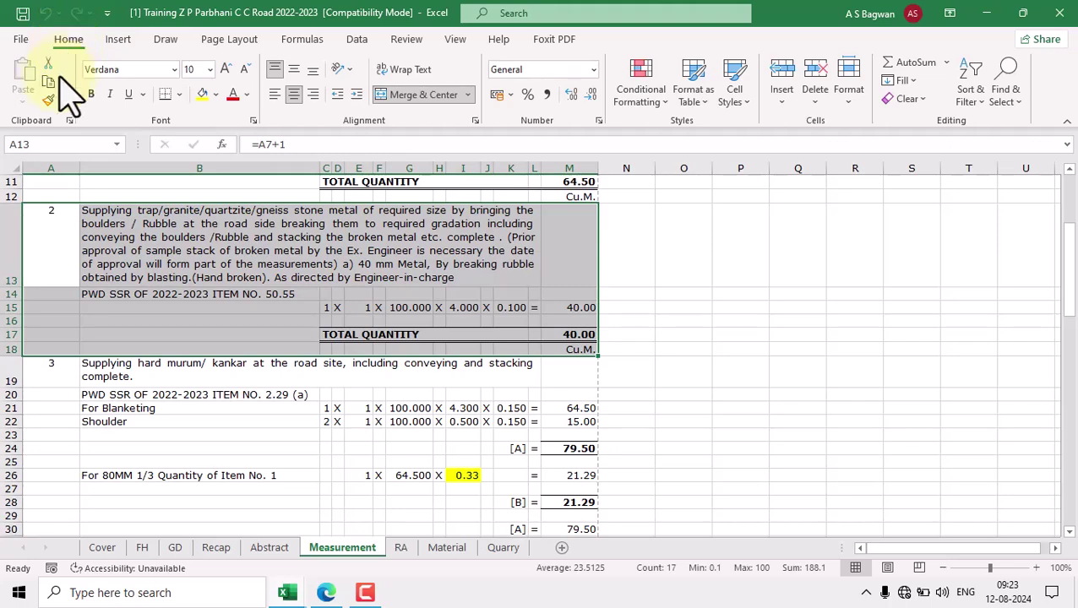
click(49, 82)
scroll(253, 390, down, 13)
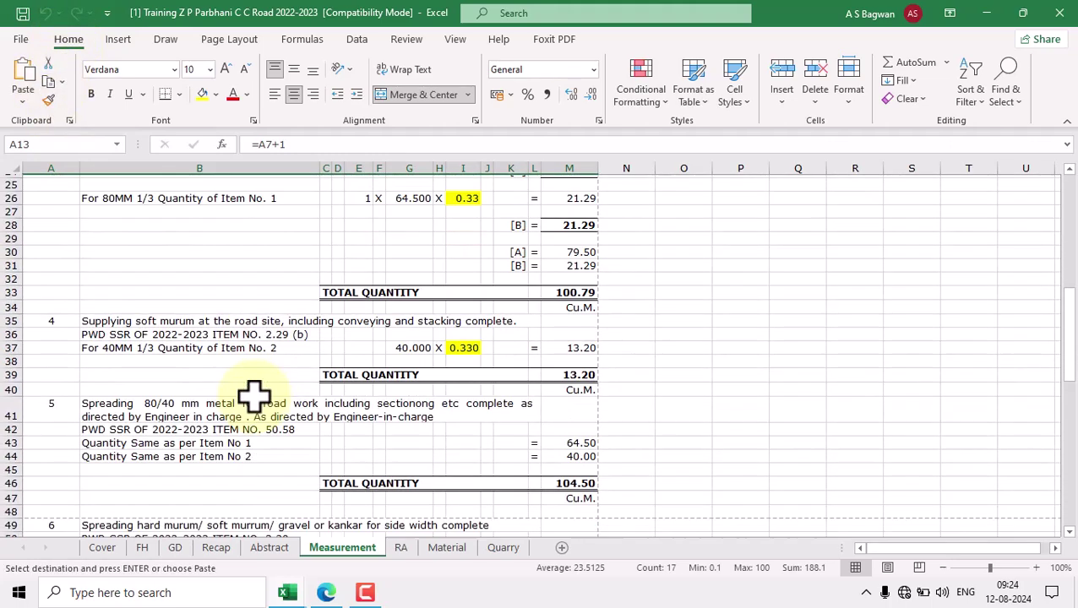
scroll(253, 396, down, 3)
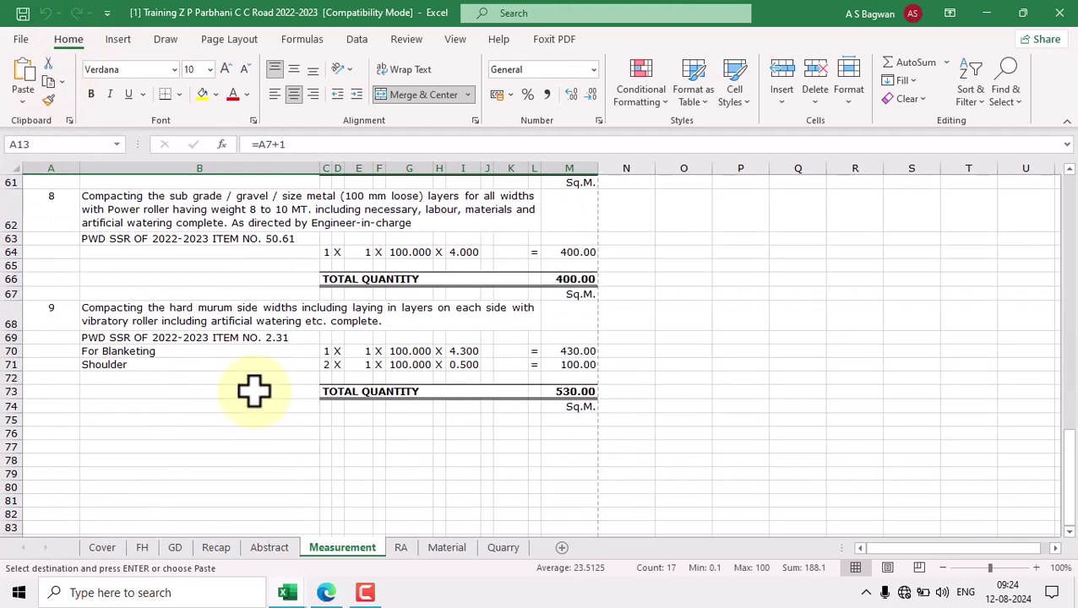
scroll(254, 390, down, 2)
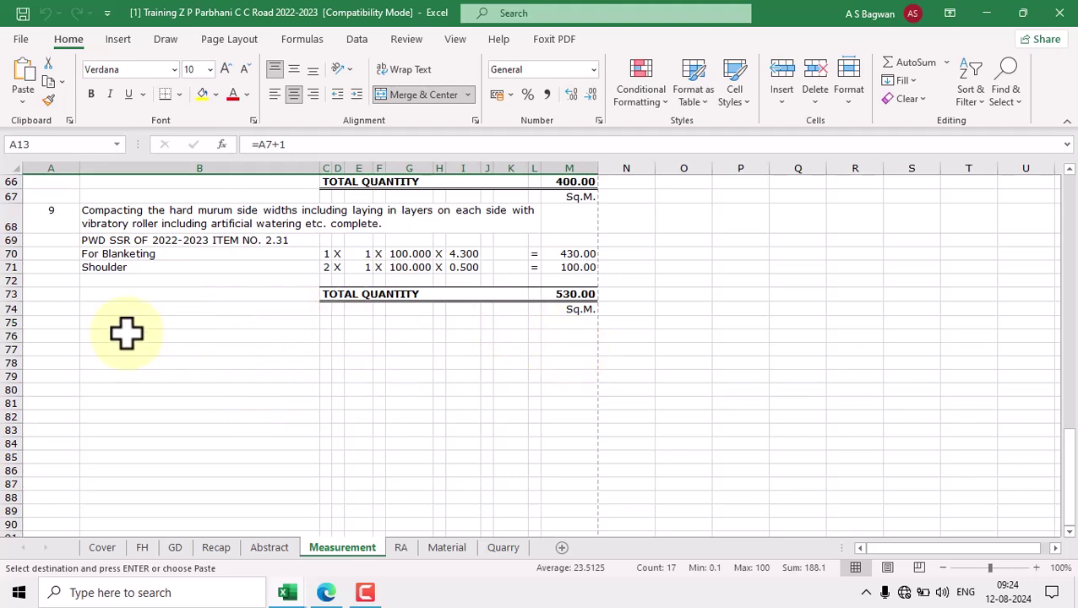
click(55, 322)
click(26, 74)
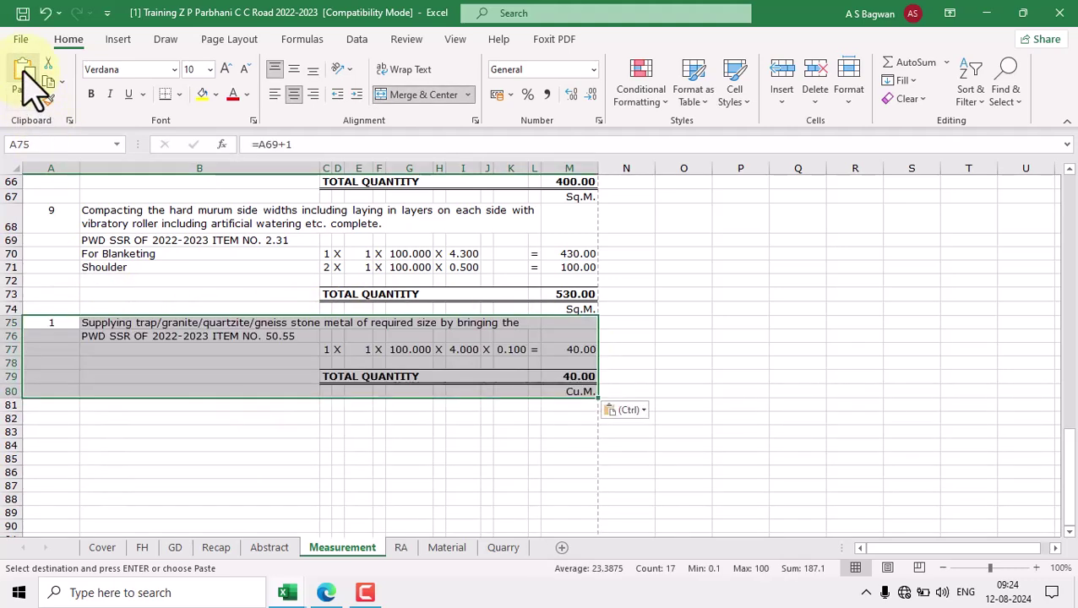
scroll(291, 364, up, 20)
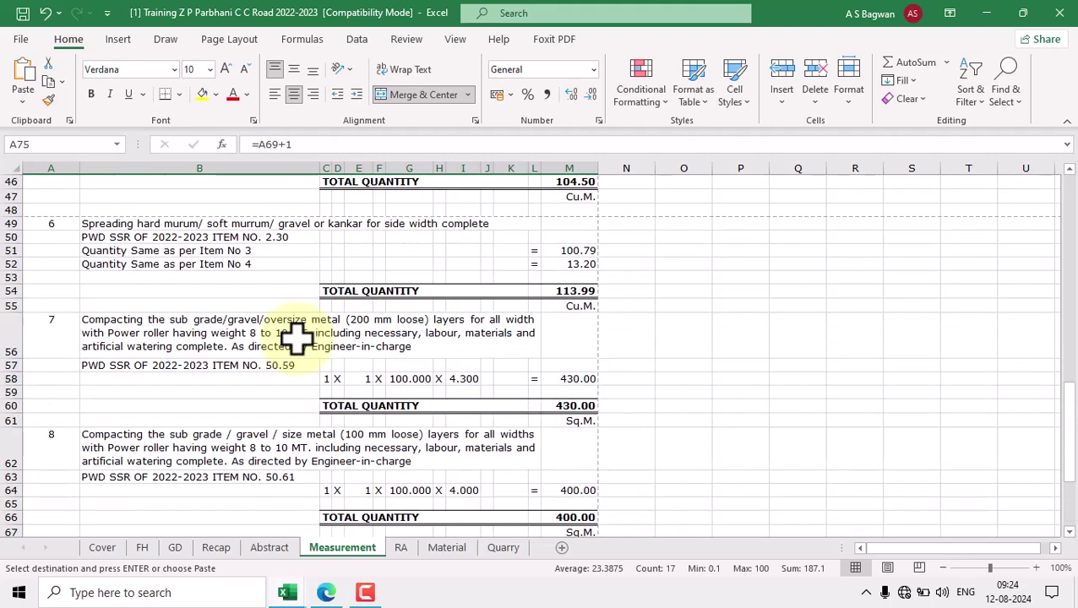
scroll(329, 329, up, 1)
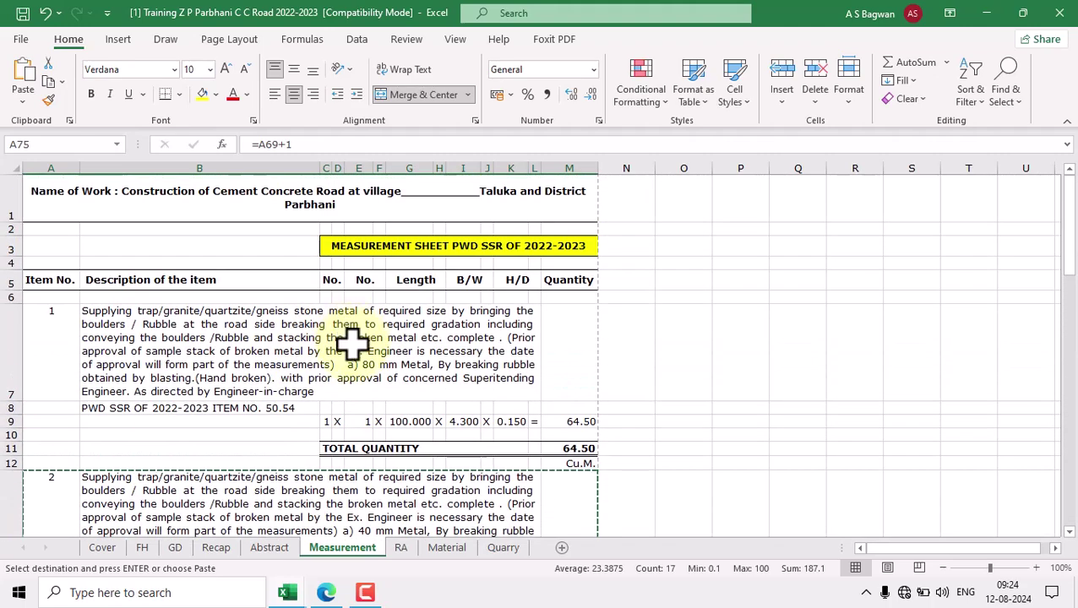
scroll(222, 349, down, 4)
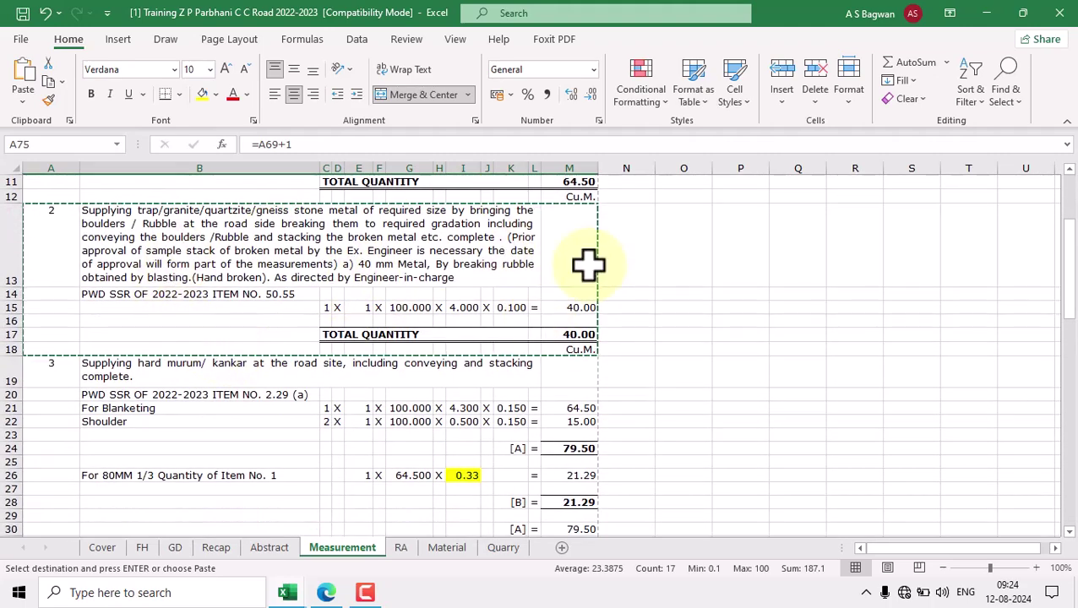
key(Return)
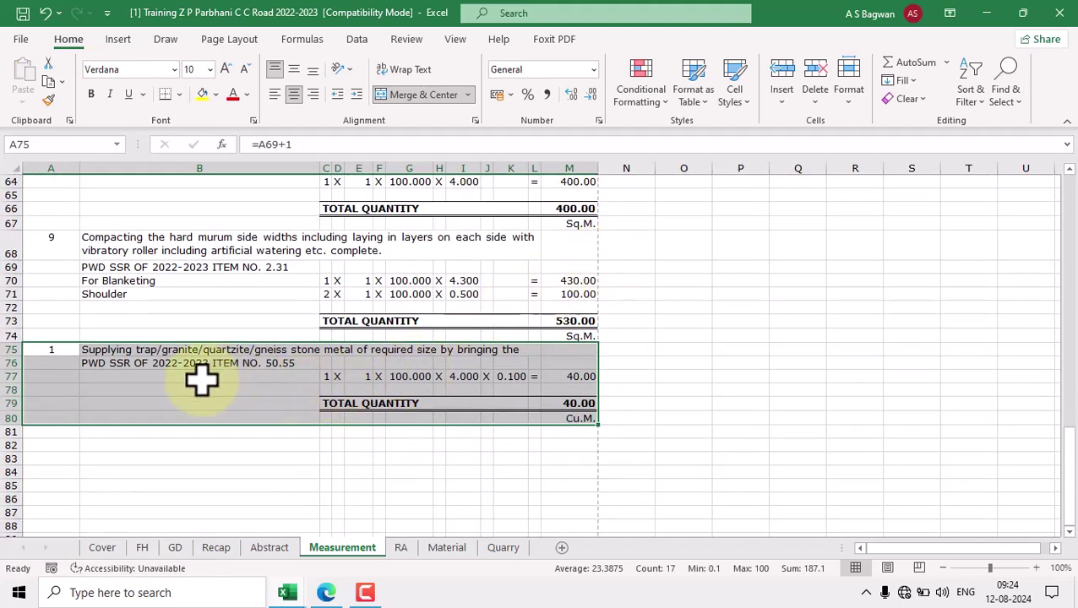
Step: Increase the height of row 75 until the full description of the copied item fits
click(187, 349)
drag(19, 356, 20, 395)
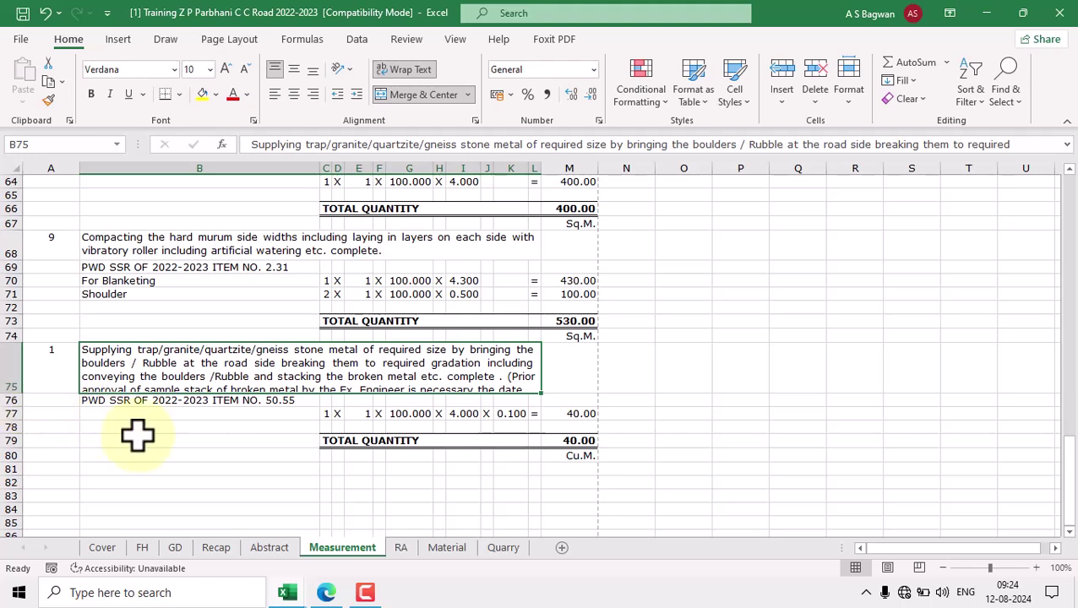
click(216, 399)
click(228, 363)
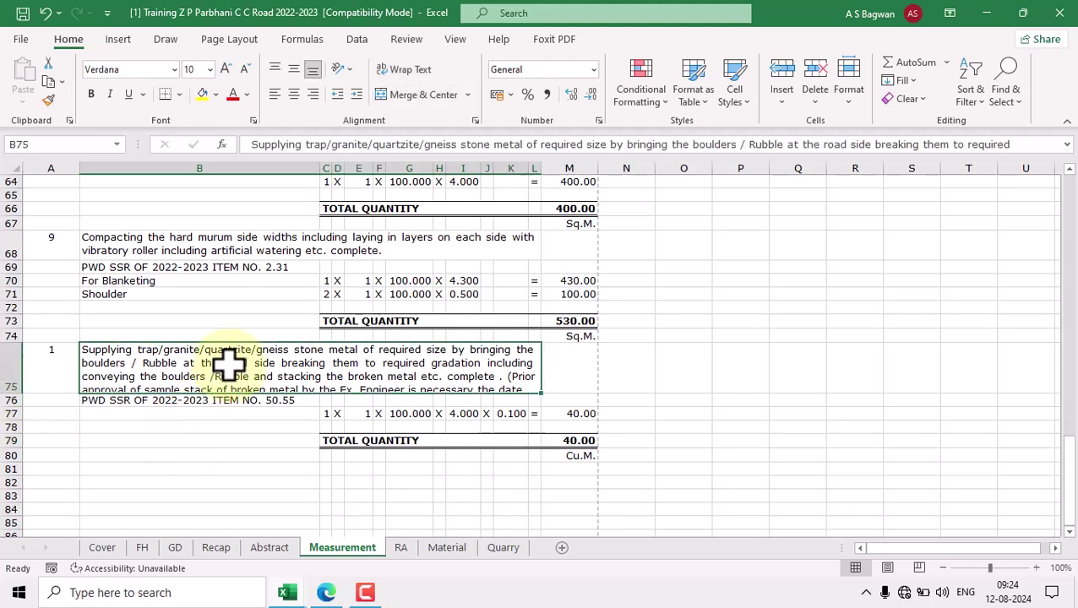
click(849, 267)
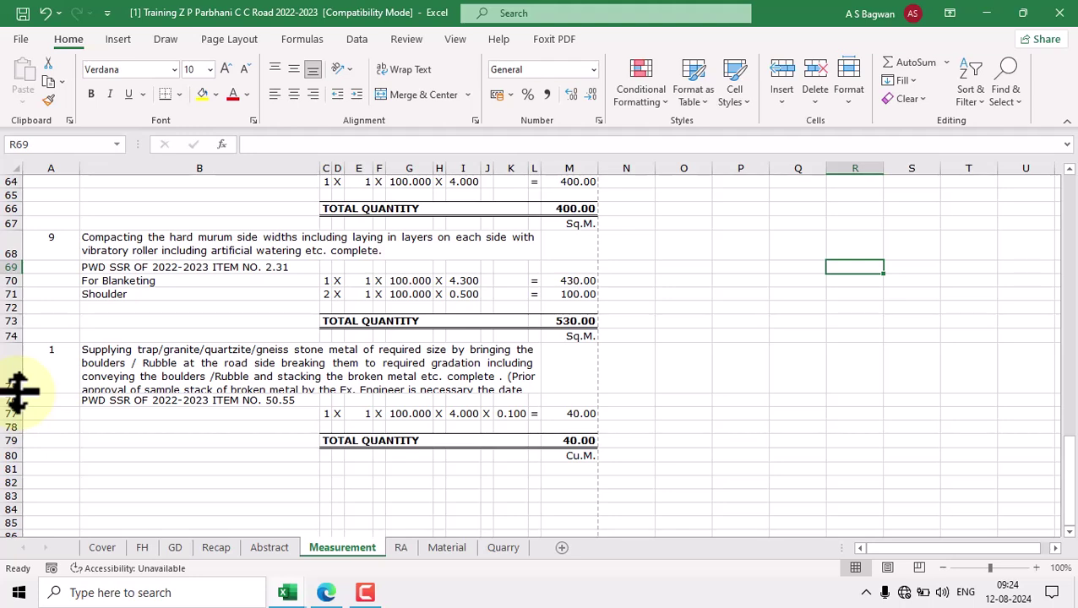
drag(18, 391, 18, 424)
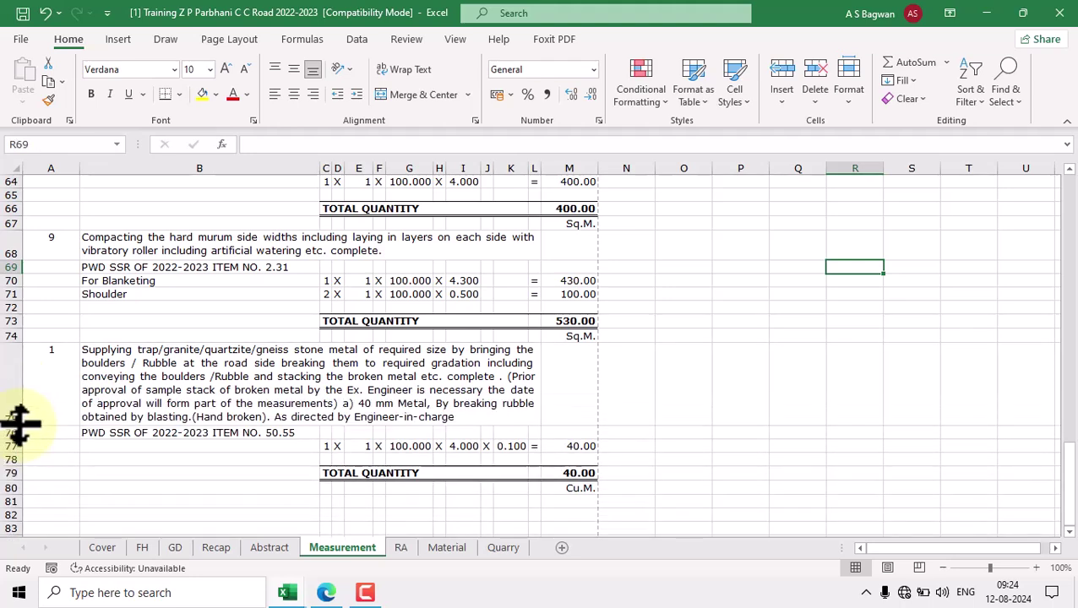
Step: Number the copied item in A75 with a formula adding 1 to item 9's number, =A68+1
click(64, 247)
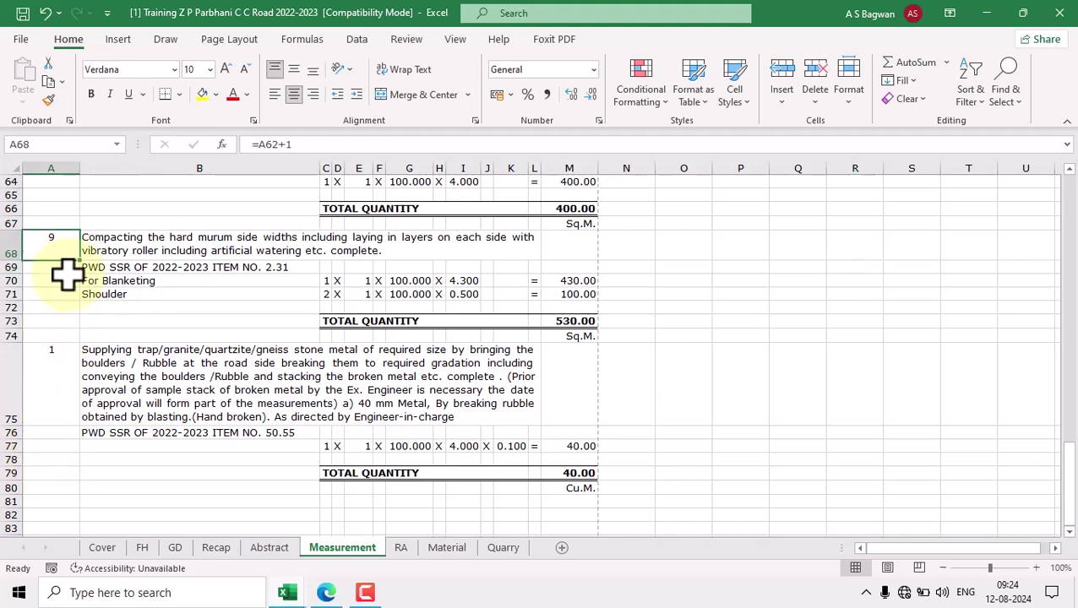
click(64, 382)
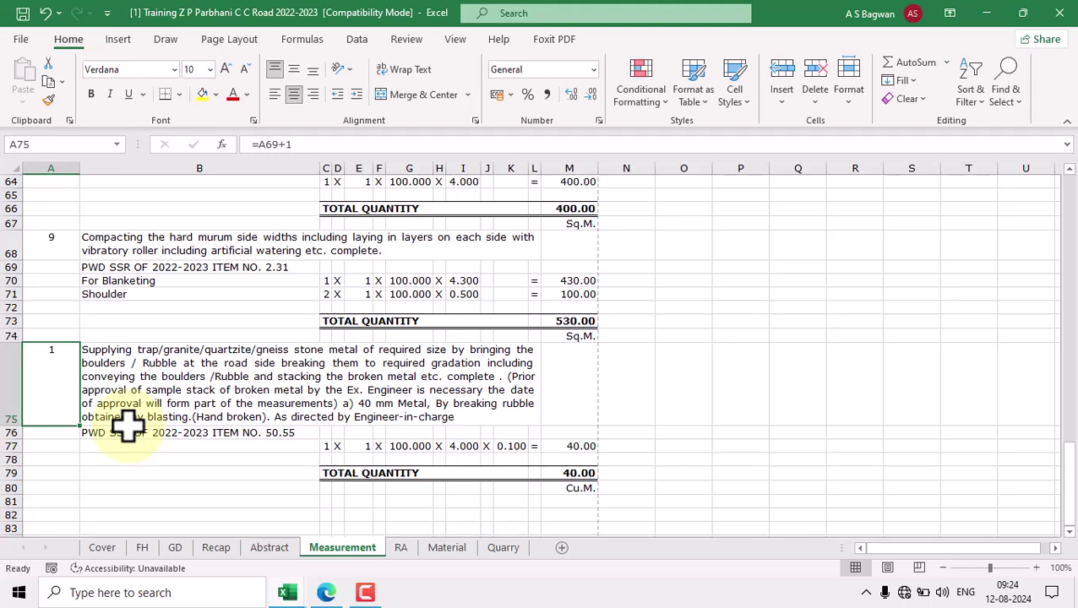
text(=)
click(52, 249)
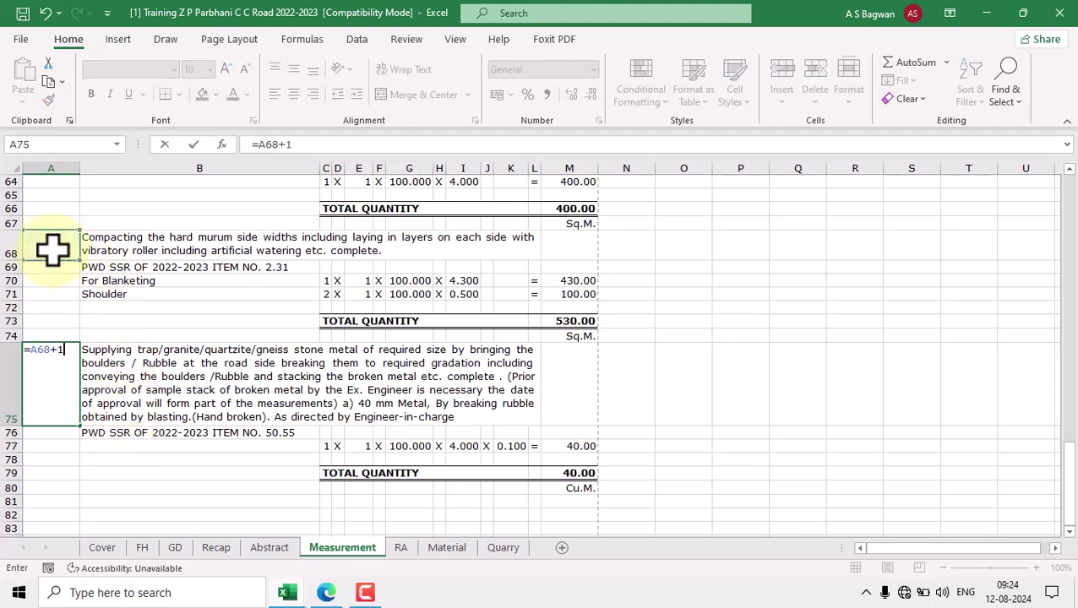
text(+1)
key(Return)
click(114, 458)
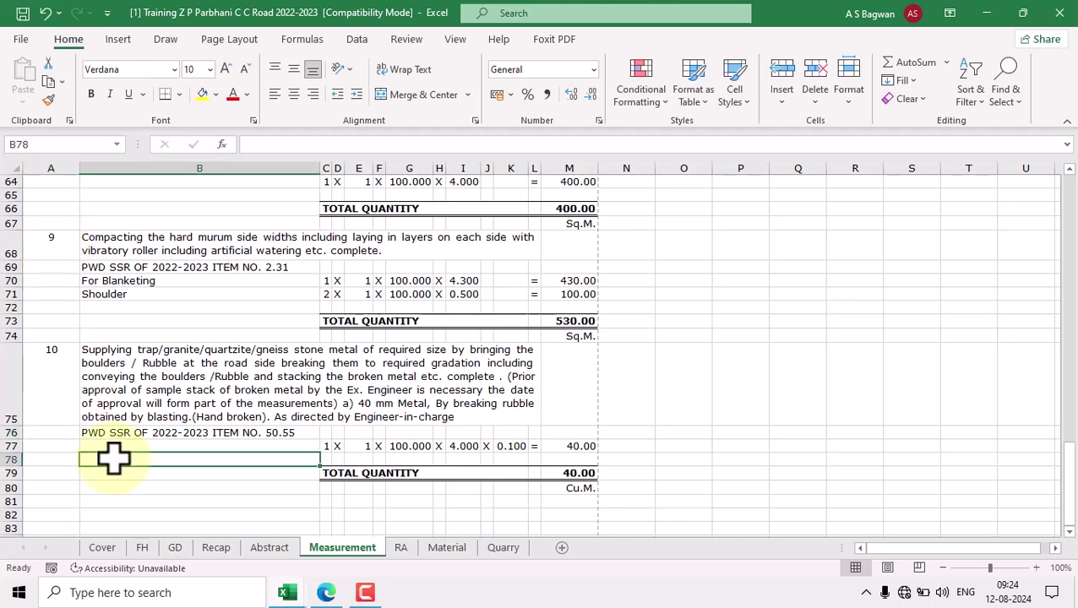
Step: Re-enter the formula in A75 so that it again refers to A68 plus 1
click(54, 376)
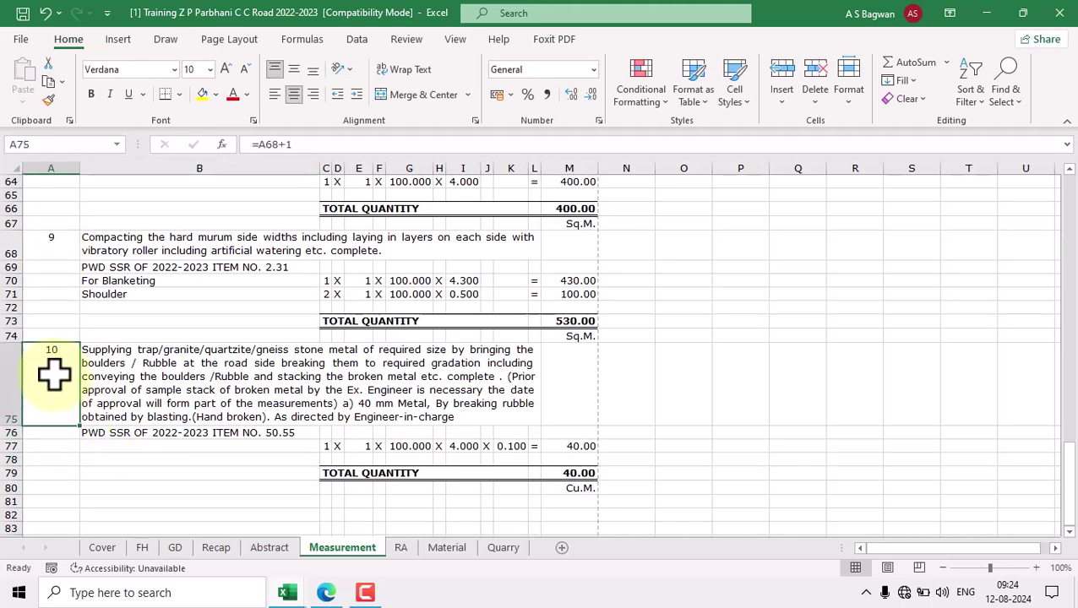
key(BackSpace)
key(BackSpace)
key(BackSpace)
key(BackSpace)
key(BackSpace)
click(49, 250)
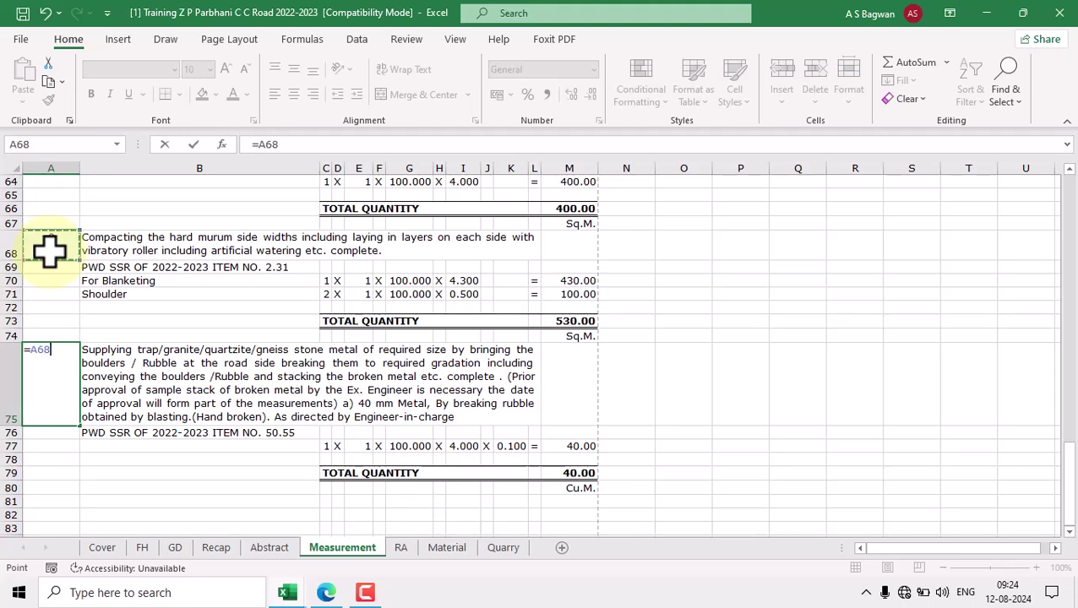
key(Return)
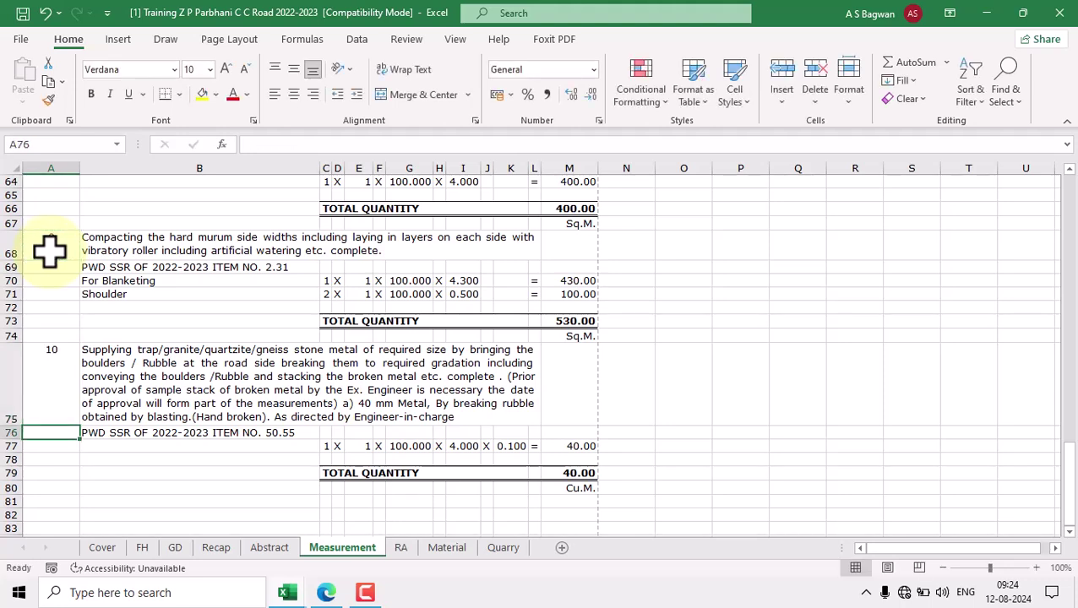
click(43, 395)
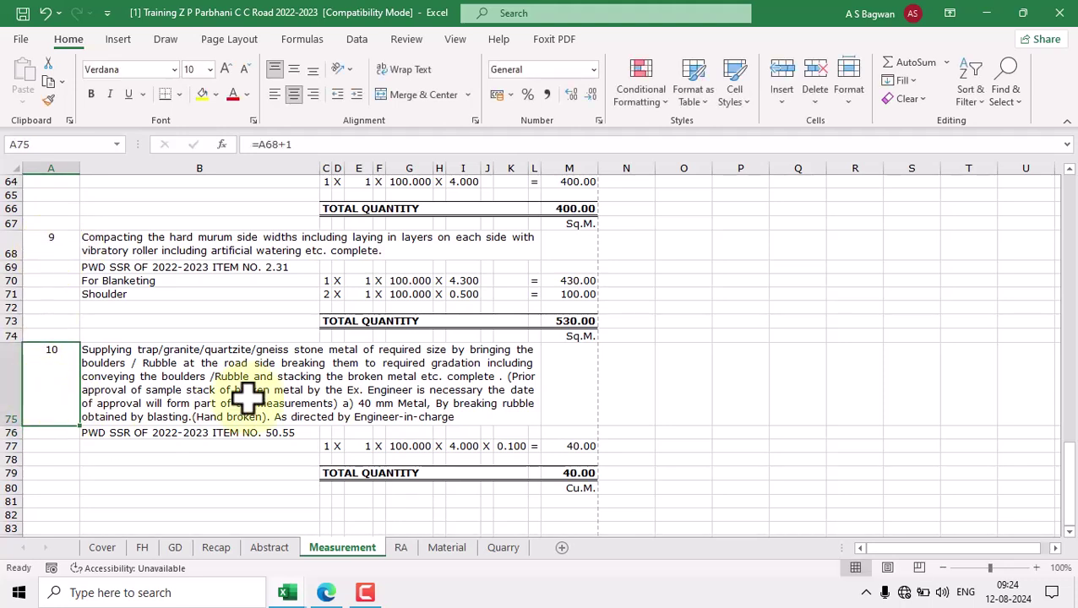
Step: Change the reference line in B76 to PWD SSR OF 2022-2023 ITEM NO. 24.01
click(300, 430)
double_click(264, 437)
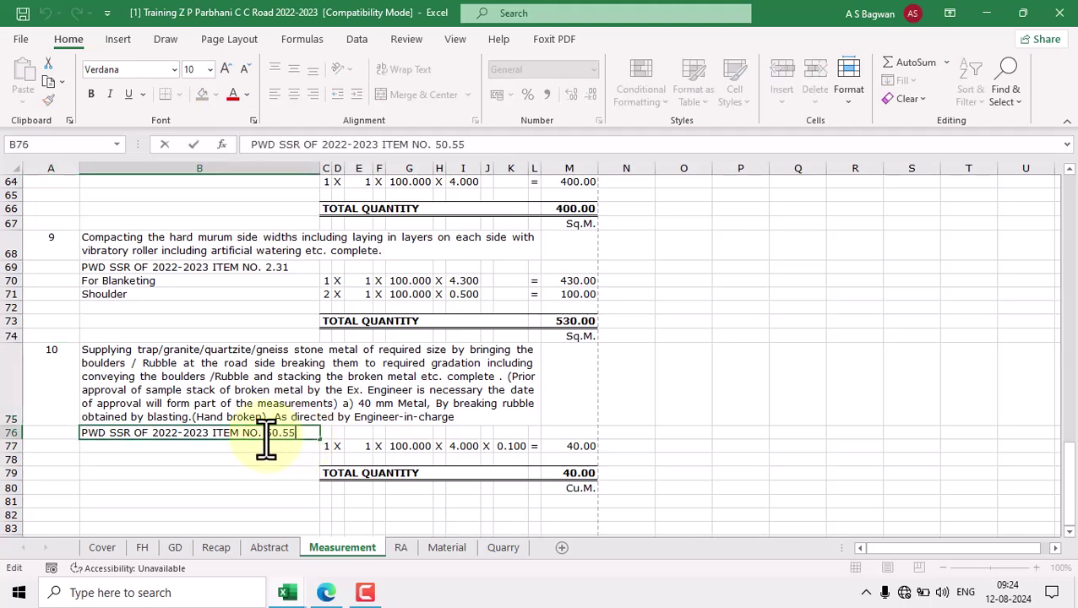
drag(264, 435, 397, 455)
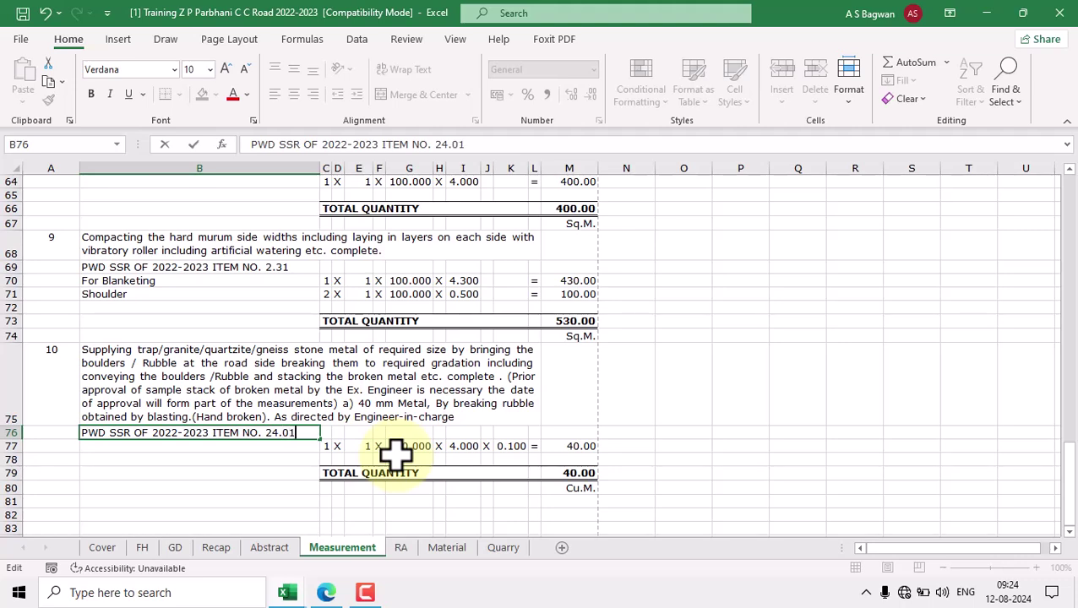
key(Return)
click(293, 433)
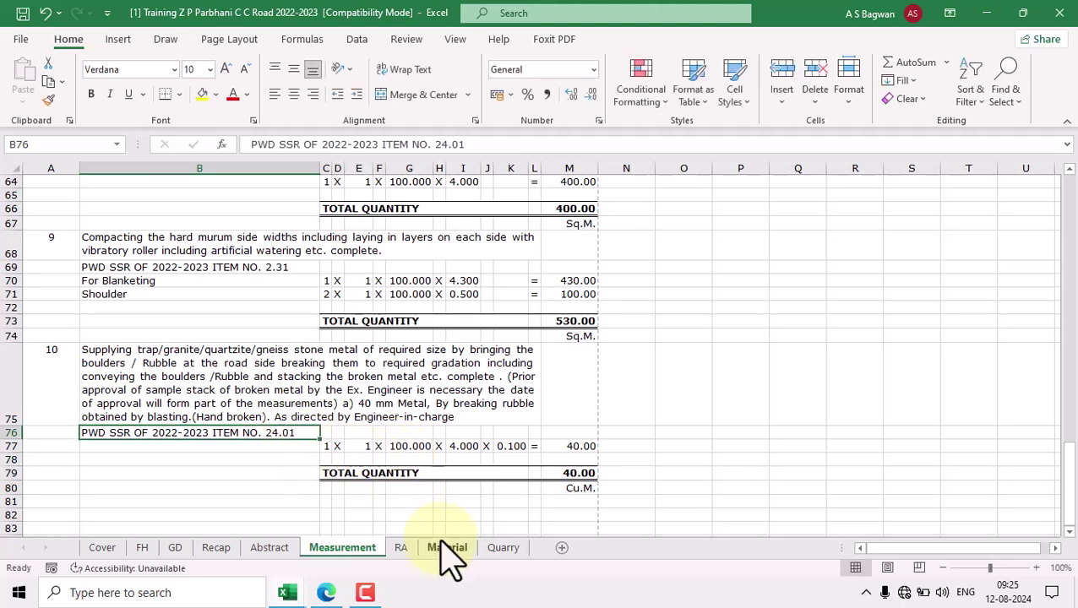
Step: Switch to the SSR_2022-23 workbook and examine item 24.01's number, description, additional specification, unit and complete rate
mouse_move(288, 594)
click(385, 548)
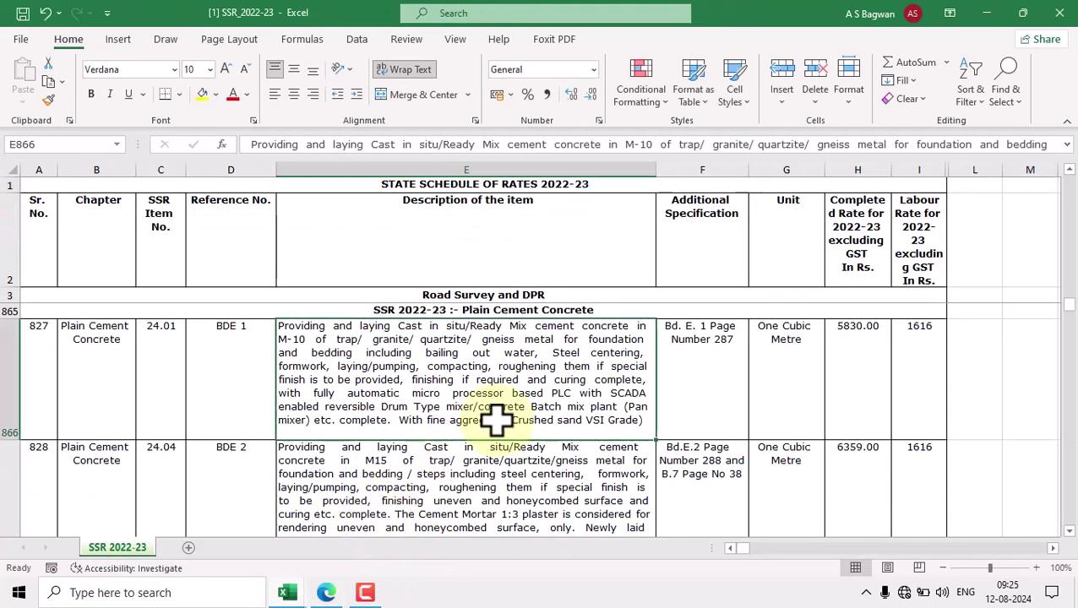
click(153, 356)
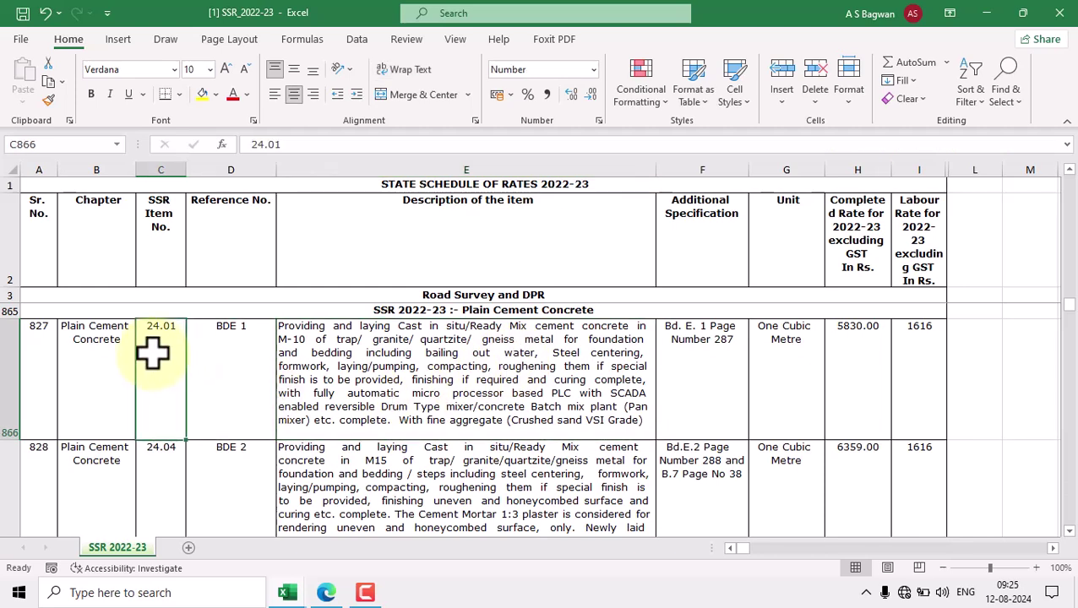
click(503, 366)
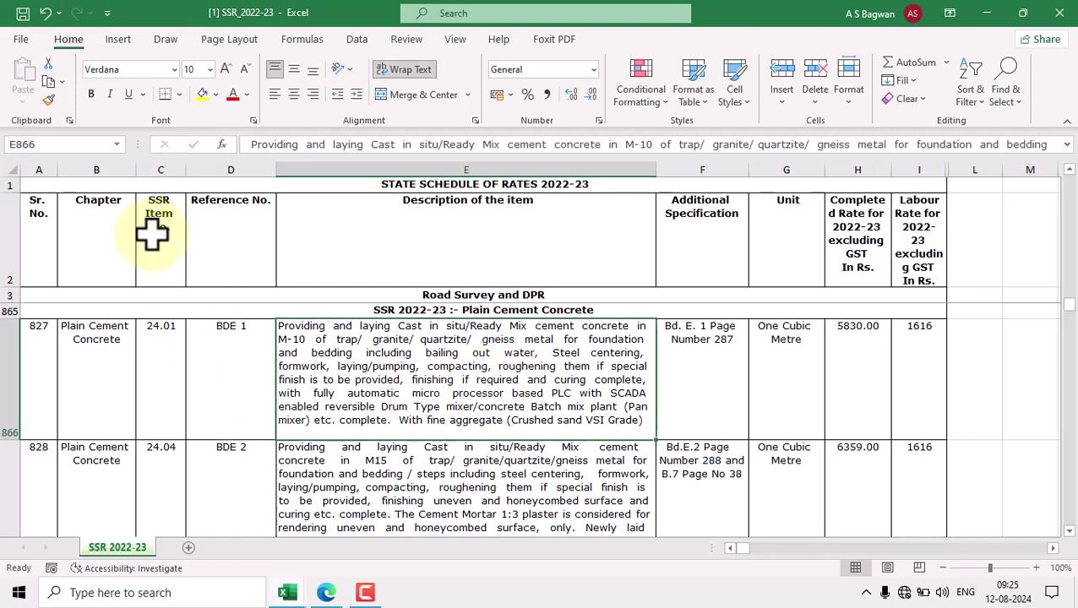
click(167, 237)
click(165, 361)
click(433, 224)
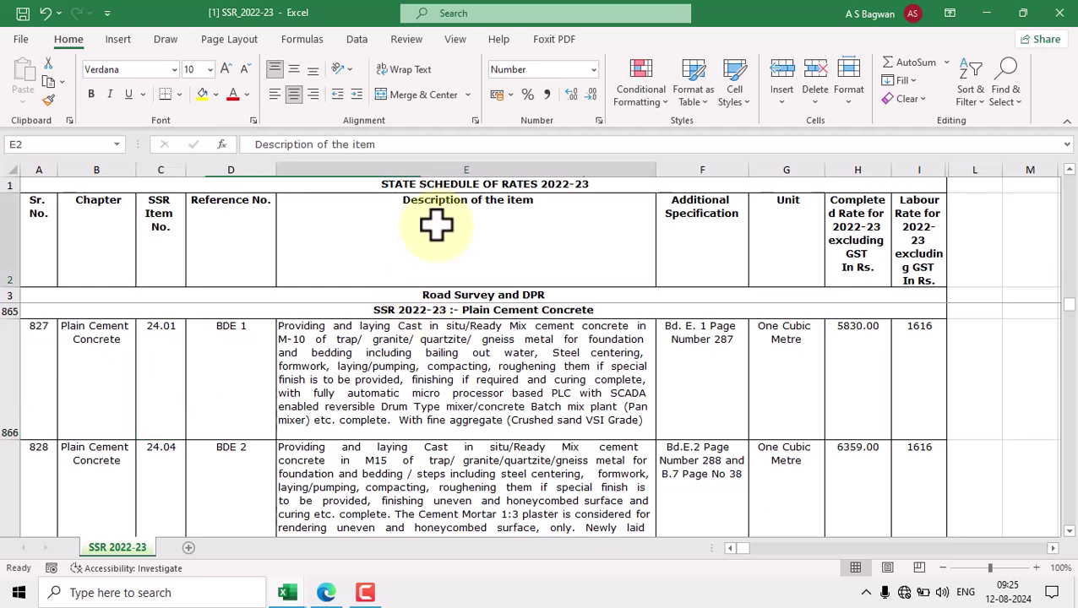
click(455, 366)
click(716, 223)
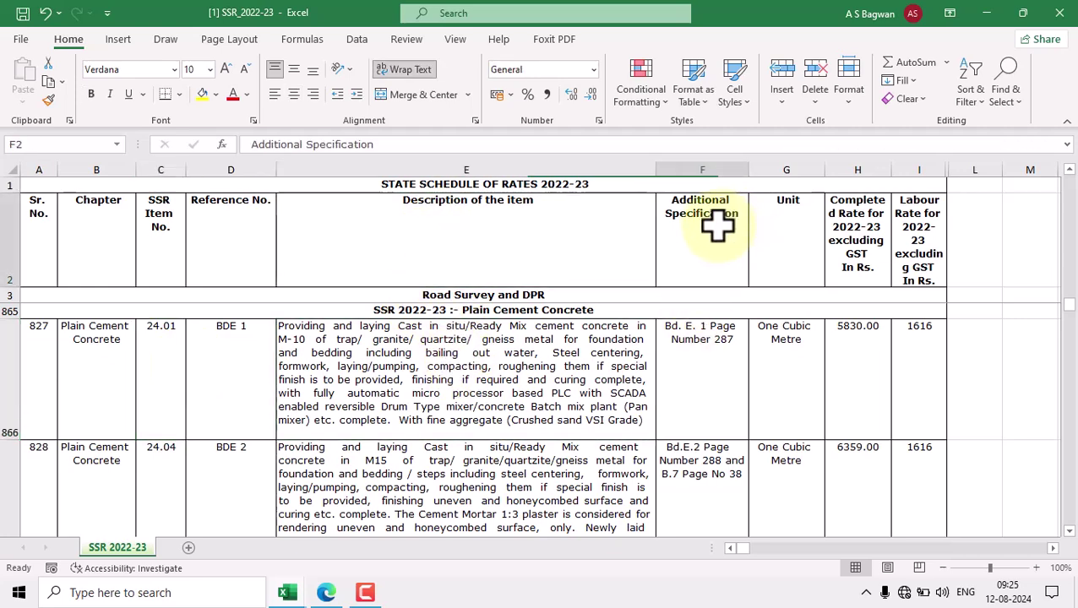
click(702, 375)
click(779, 367)
click(863, 366)
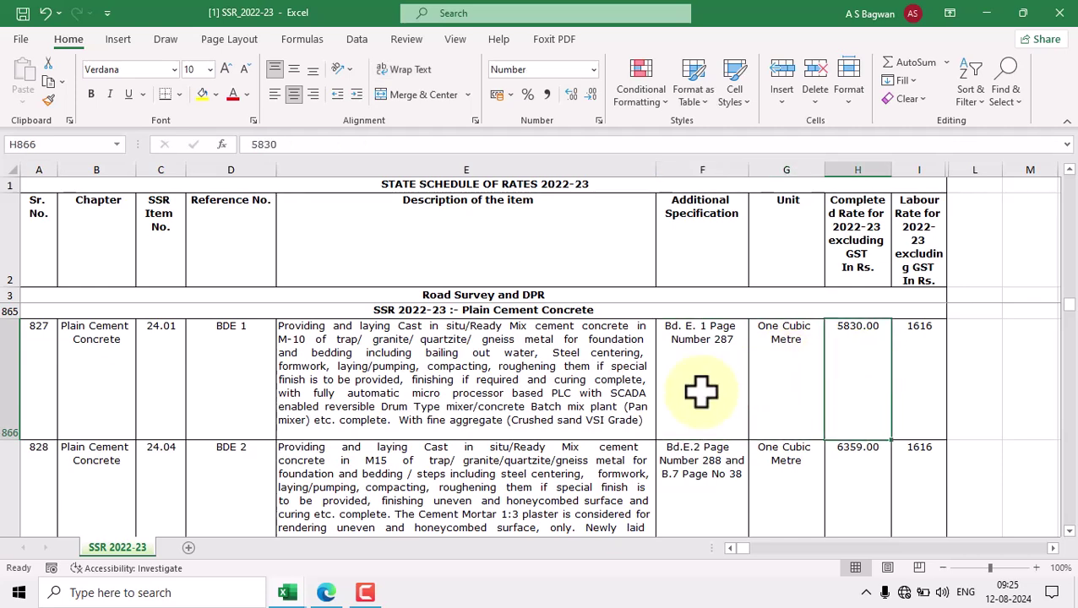
Step: Copy the M-10 concrete description text from E866 and paste it over item 10's description in B75 of the estimate workbook's Measurement sheet
double_click(555, 410)
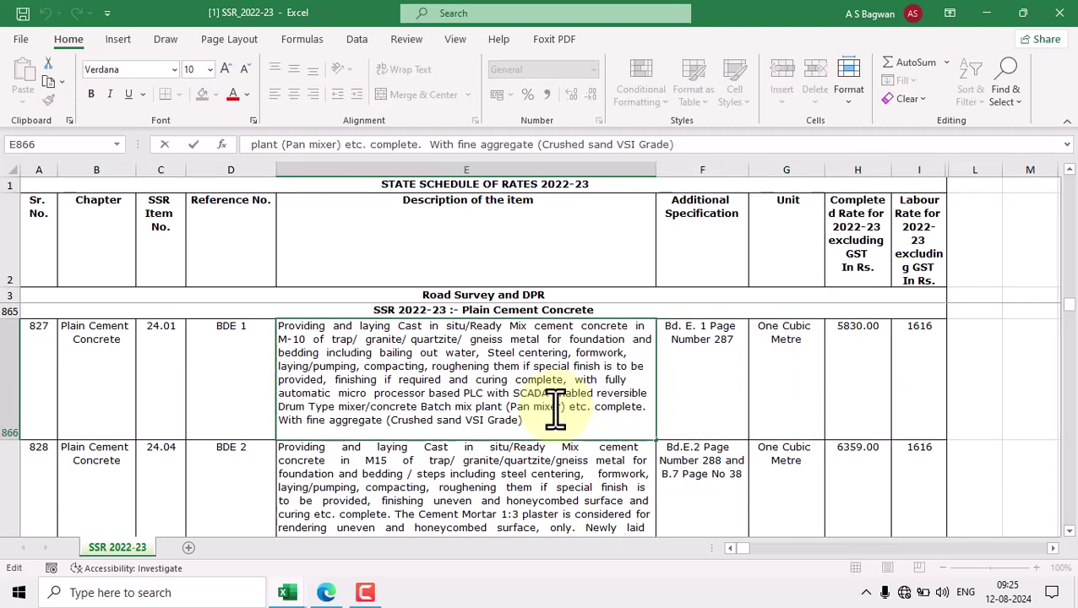
key(ctrl+a)
key(ctrl+c)
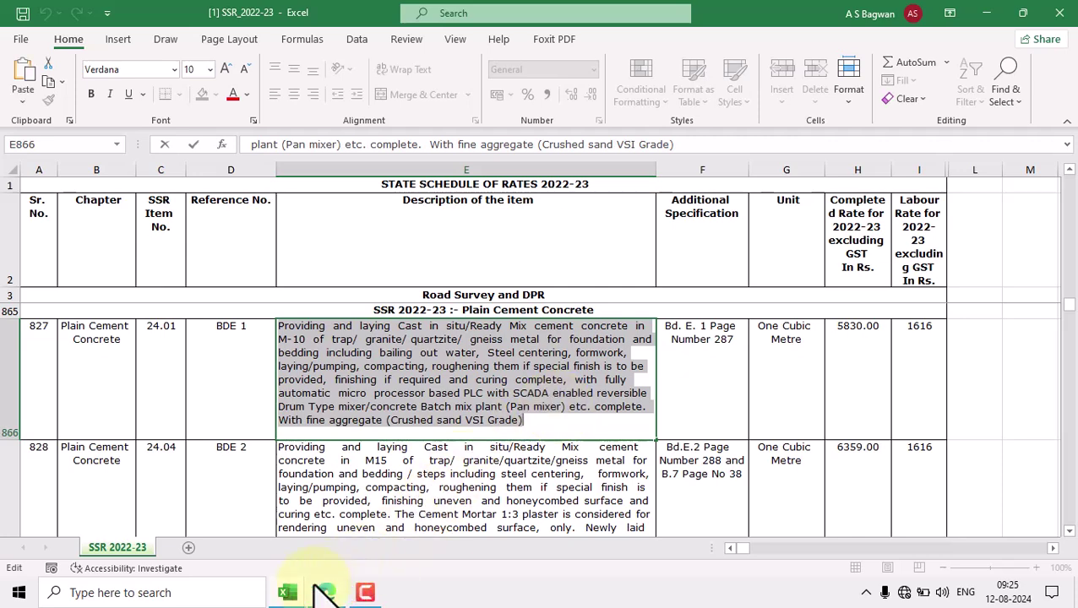
mouse_move(272, 590)
click(212, 548)
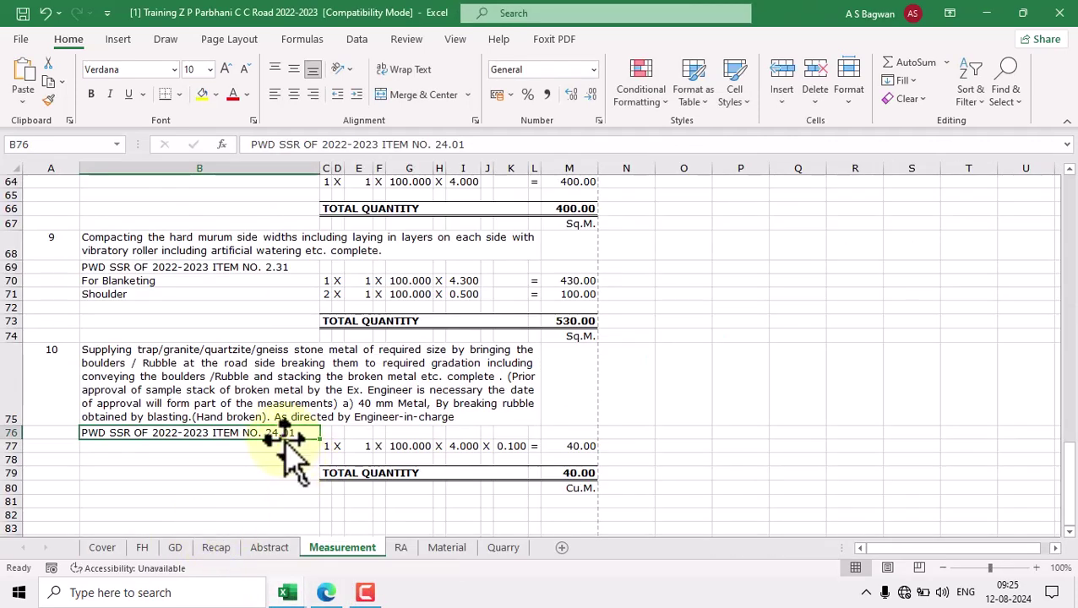
double_click(282, 405)
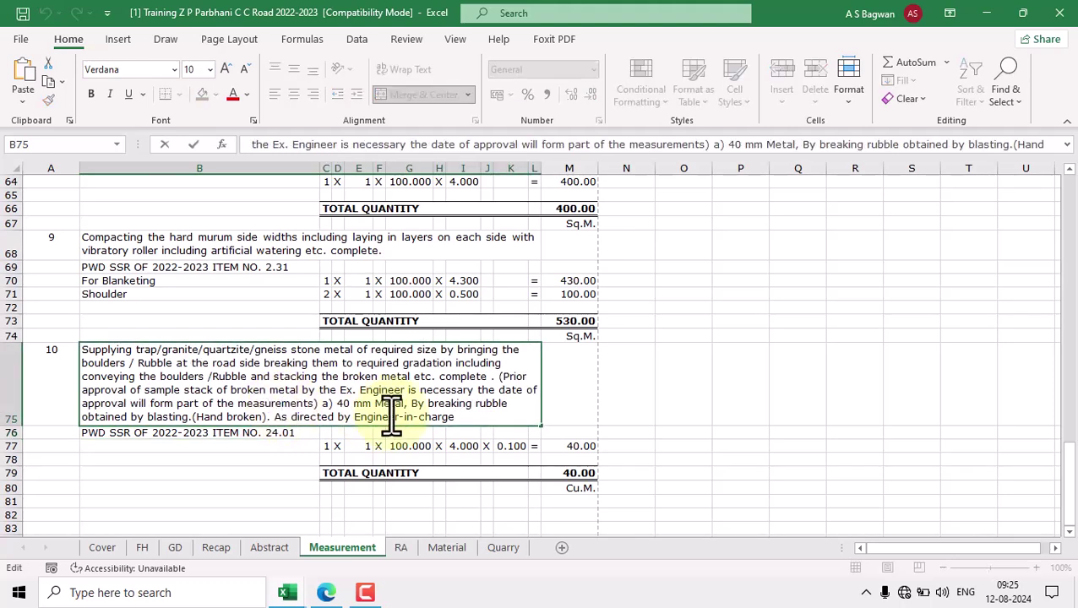
key(ctrl+a)
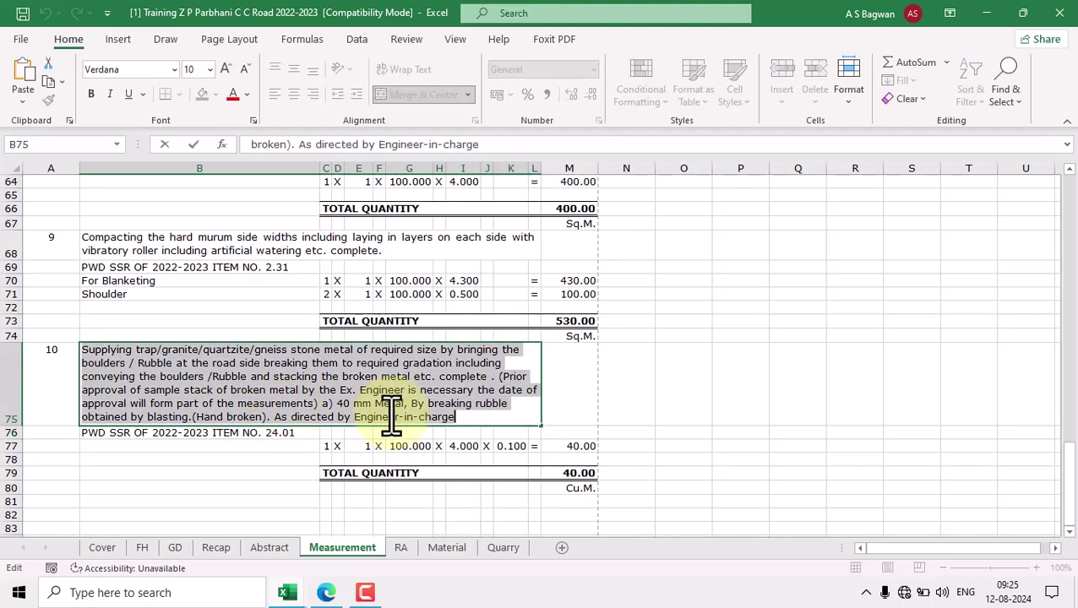
key(ctrl+v)
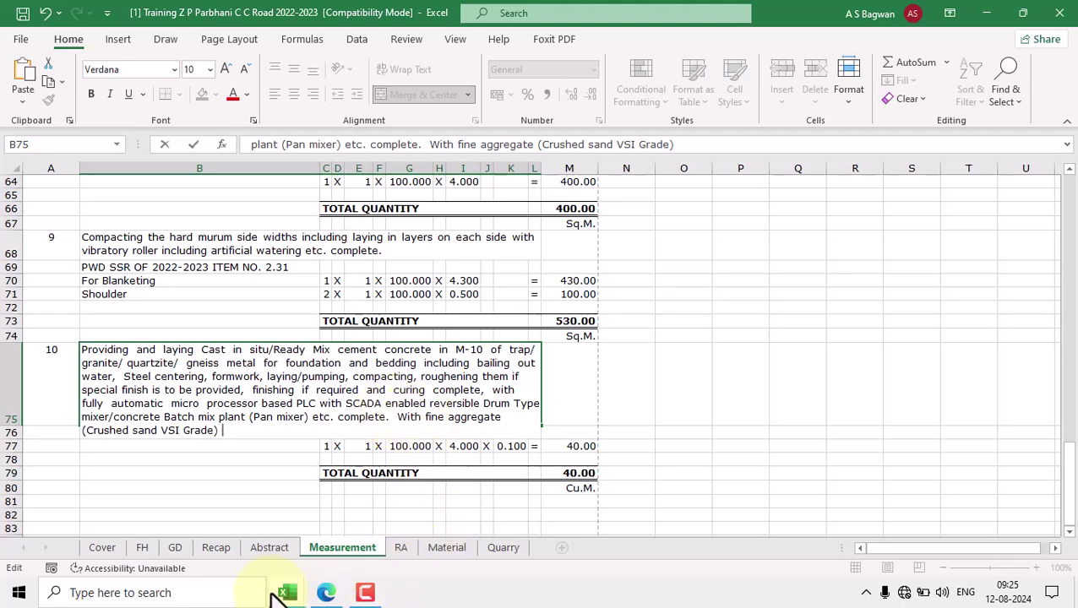
Step: Copy the additional specification "Bd. E. 1 Page Number 287" from F866 of the SSR workbook and append it to item 10's description in B75
mouse_move(286, 593)
click(364, 516)
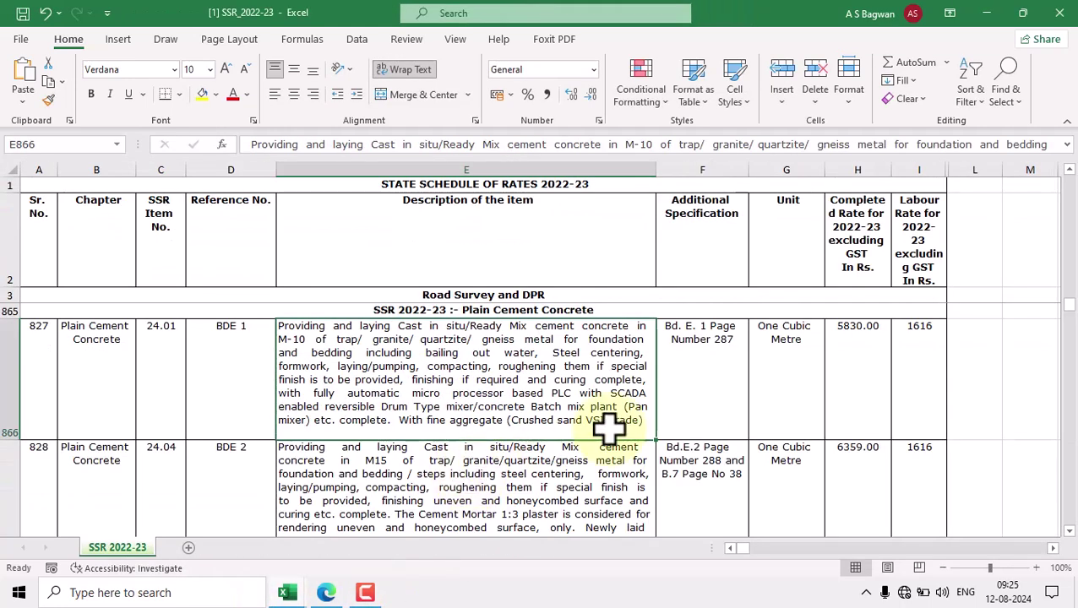
click(734, 344)
double_click(741, 344)
drag(740, 344, 659, 329)
key(ctrl+c)
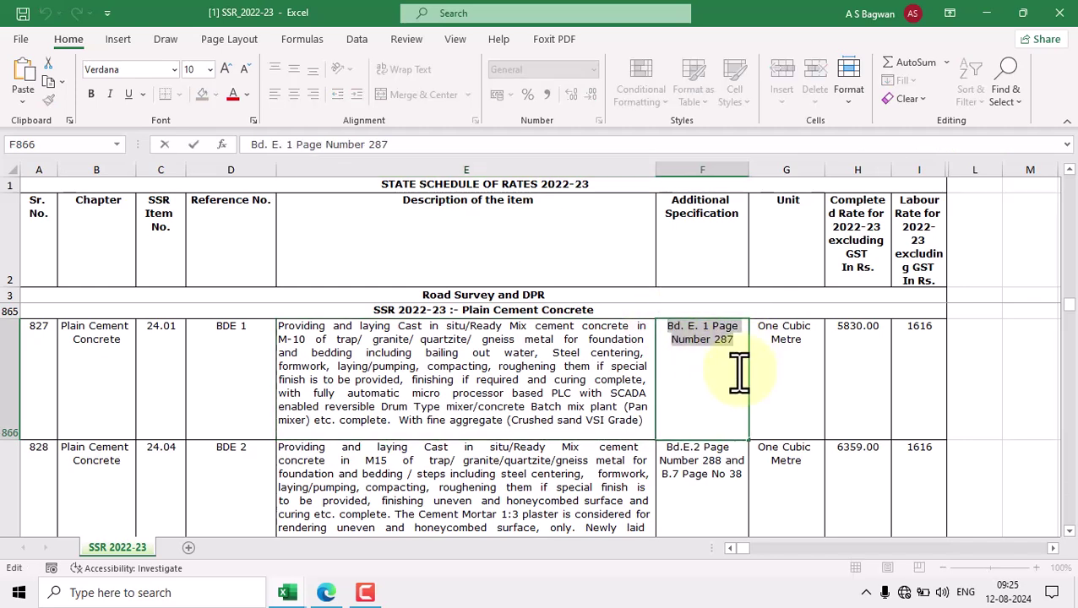
mouse_move(287, 594)
click(216, 541)
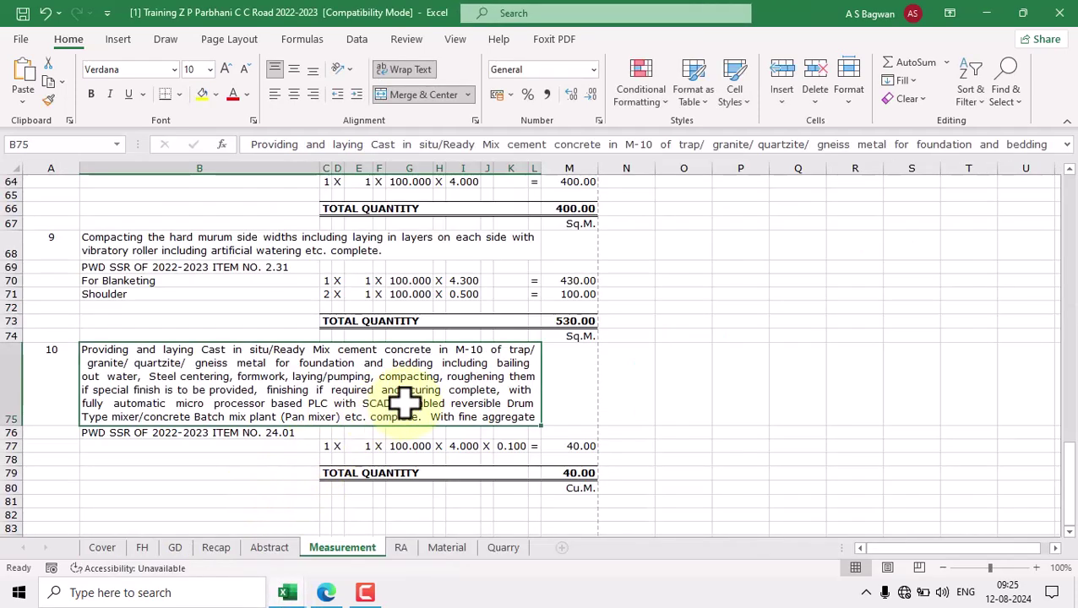
key(F2)
text((Crushed sand VSI Grade))
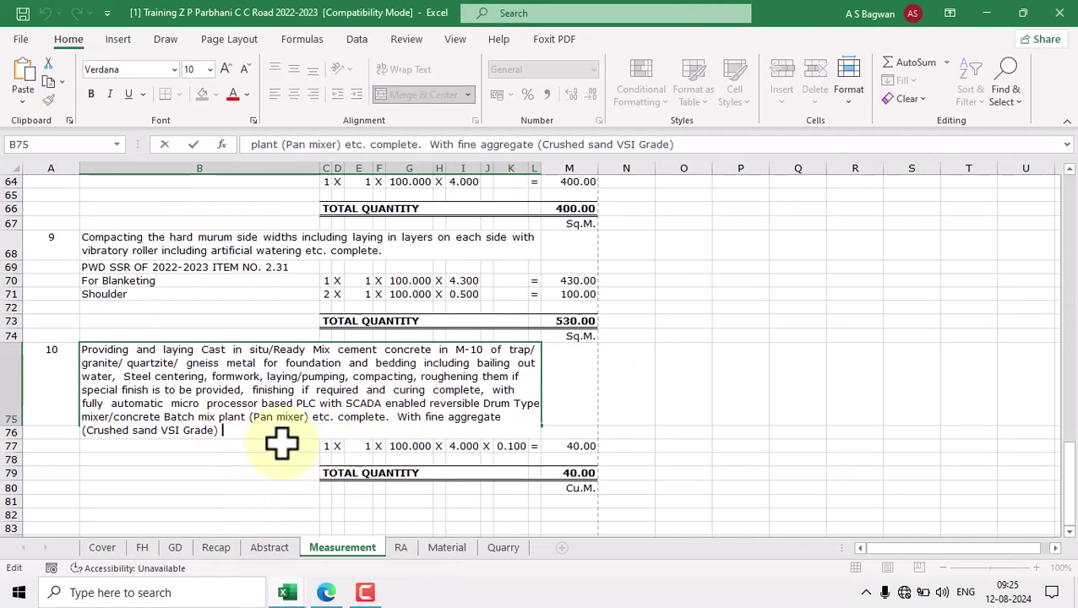
key(ctrl+v)
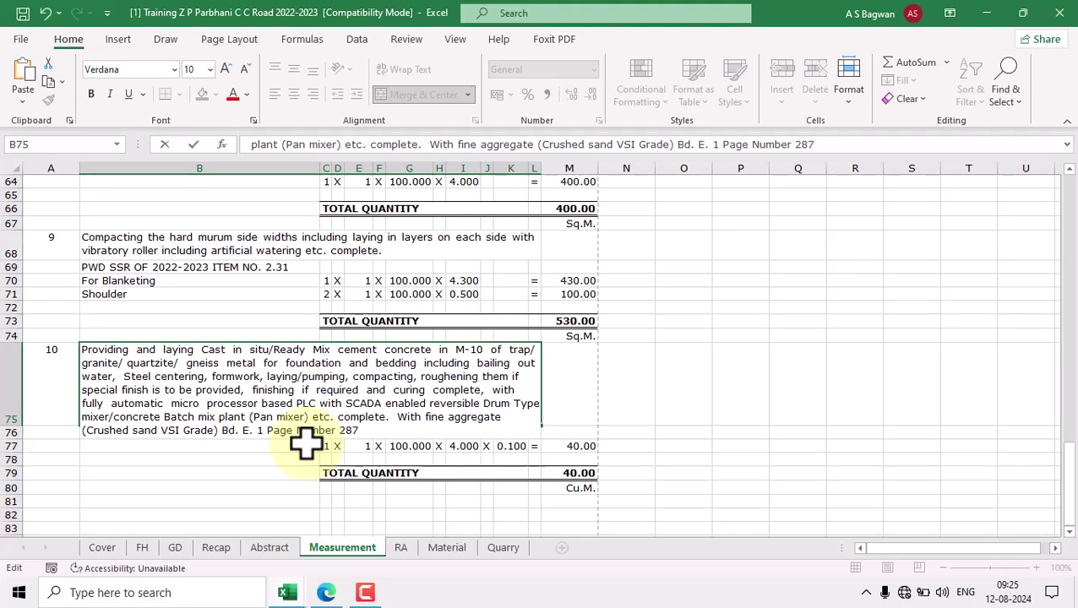
click(633, 376)
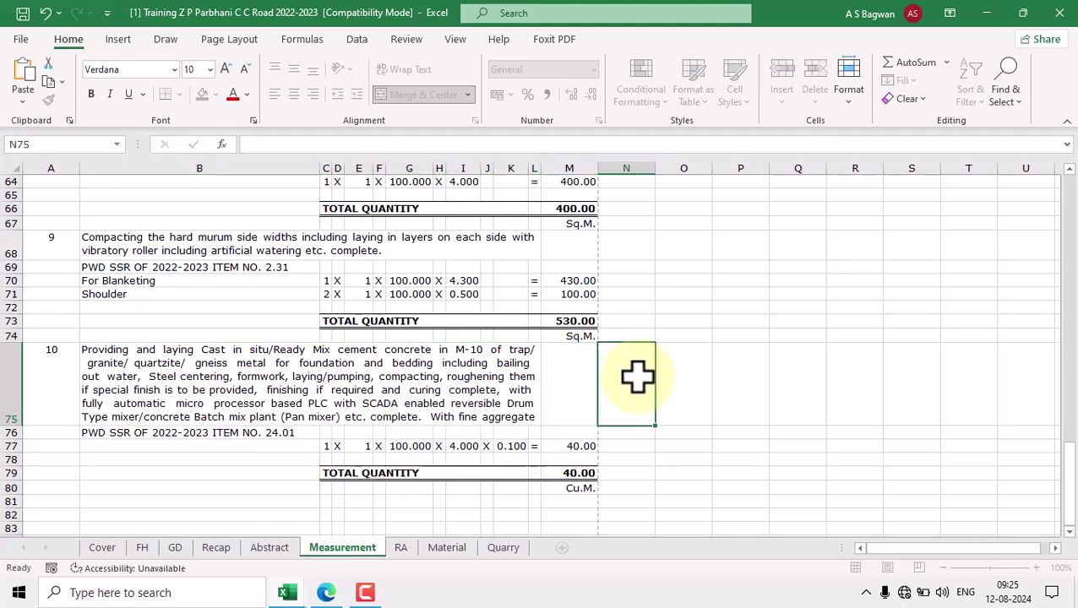
Step: Check item 10's number, reference line and description on the Measurement sheet, and view the road cross-section drawing in the PDF
click(59, 378)
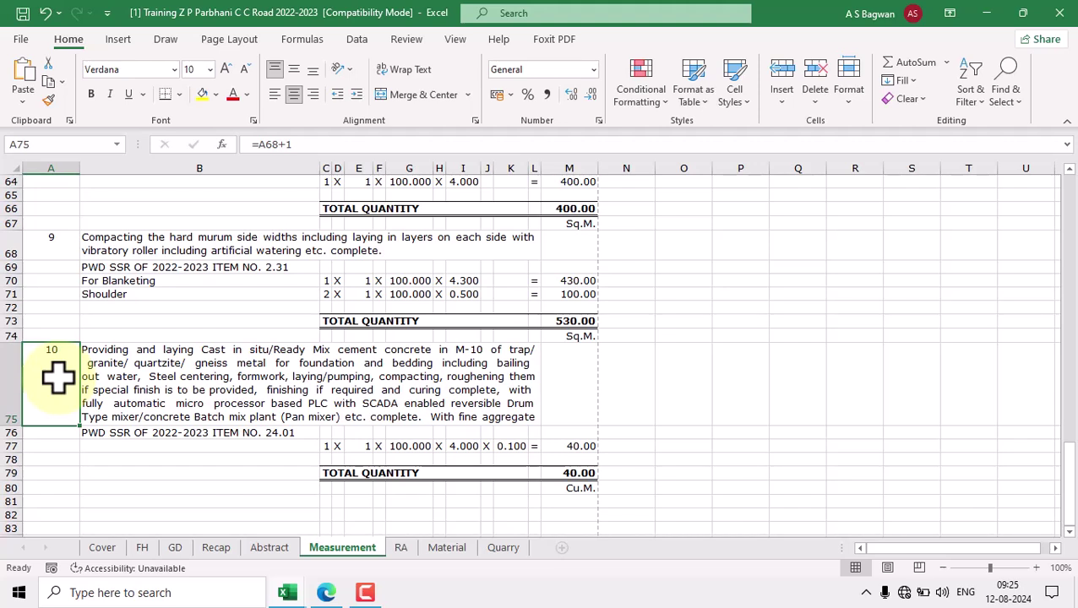
click(292, 432)
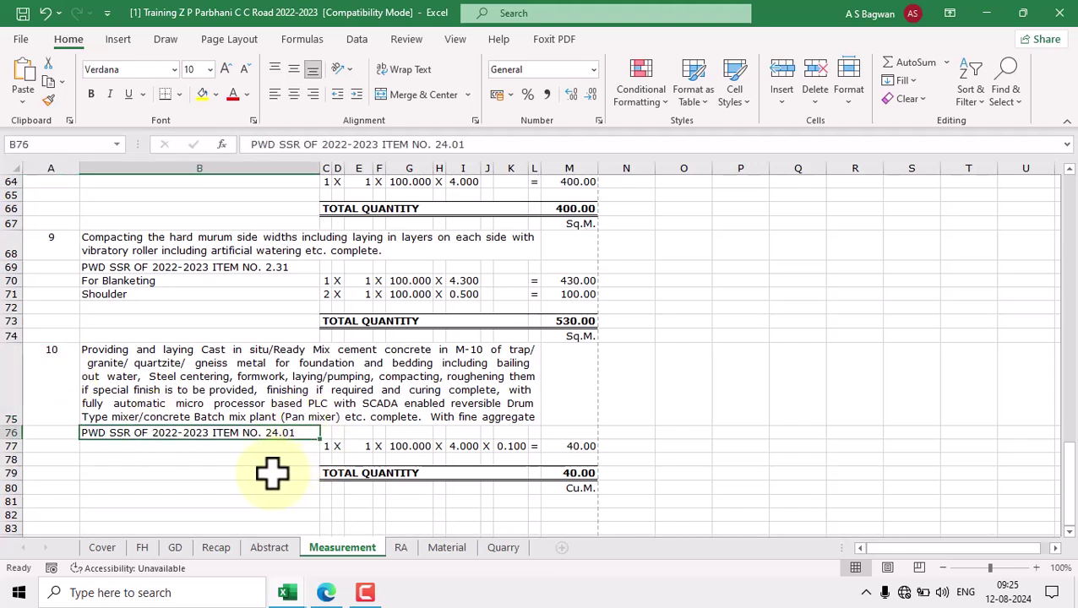
click(335, 390)
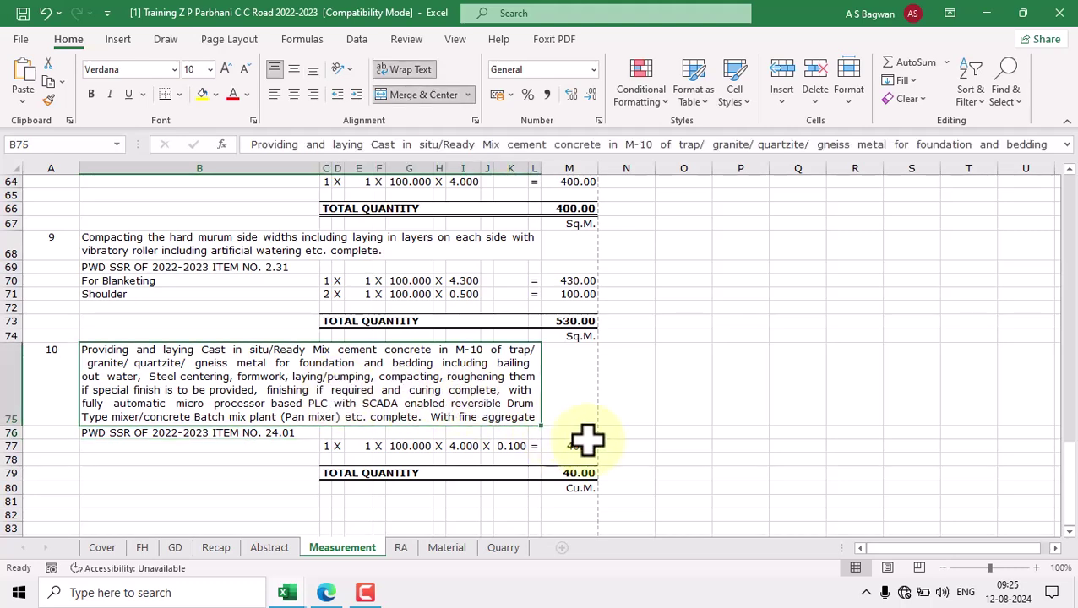
click(334, 446)
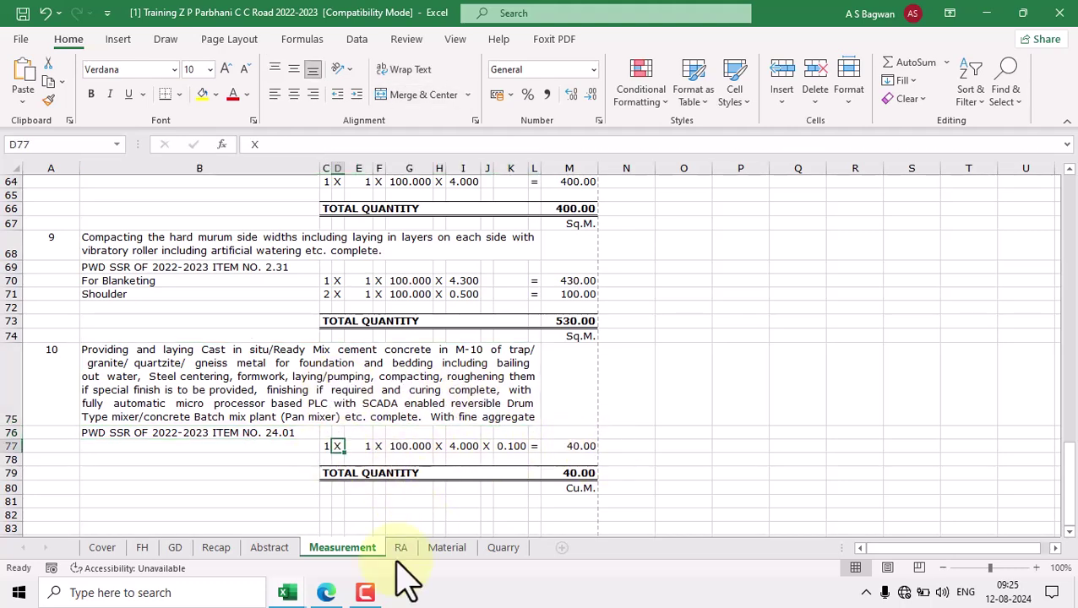
click(327, 594)
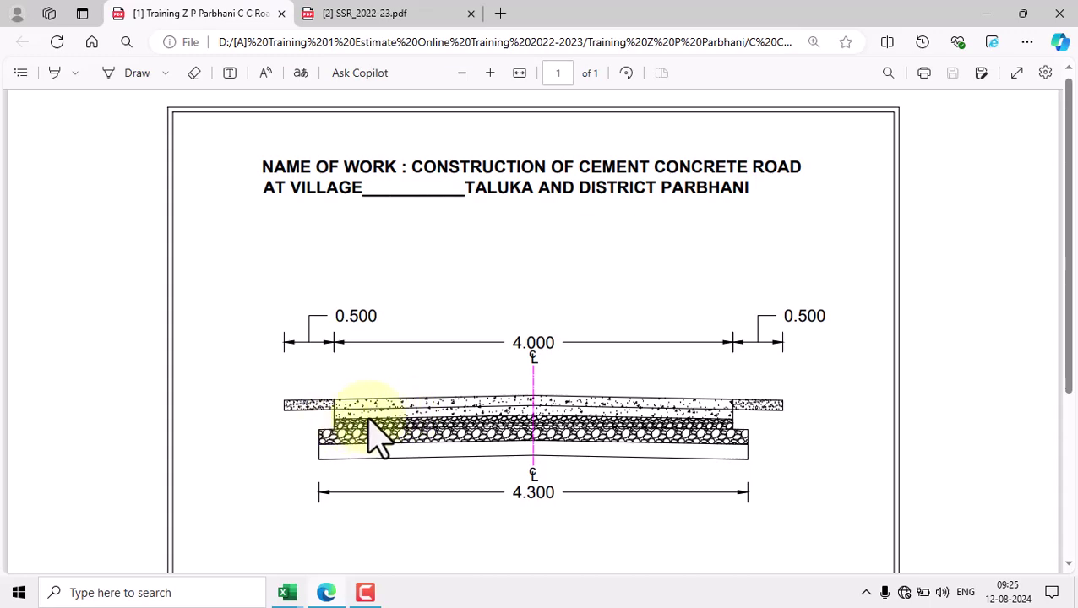
mouse_move(304, 592)
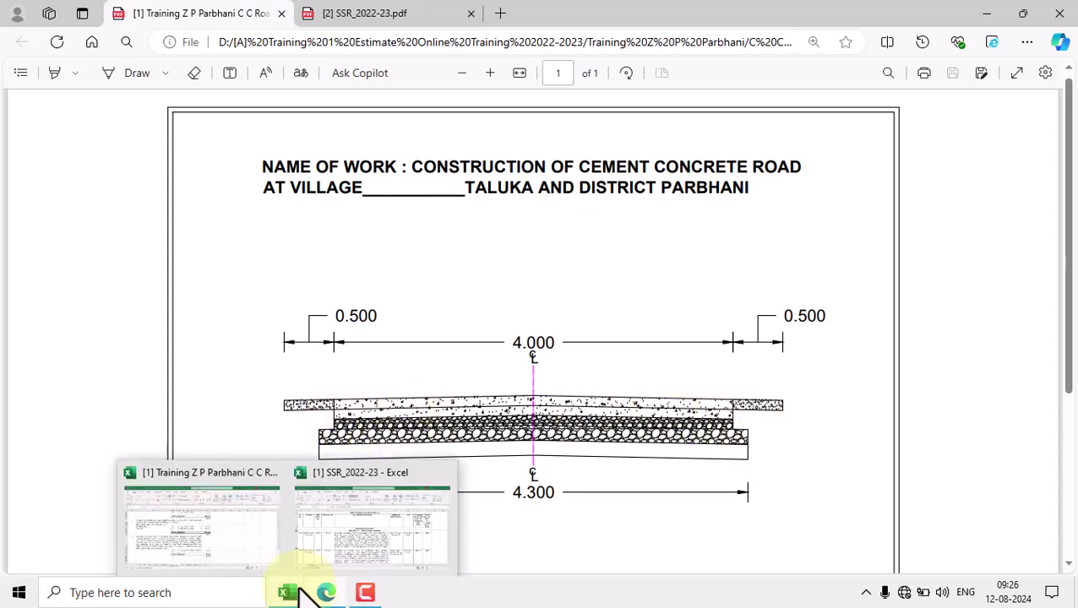
click(272, 530)
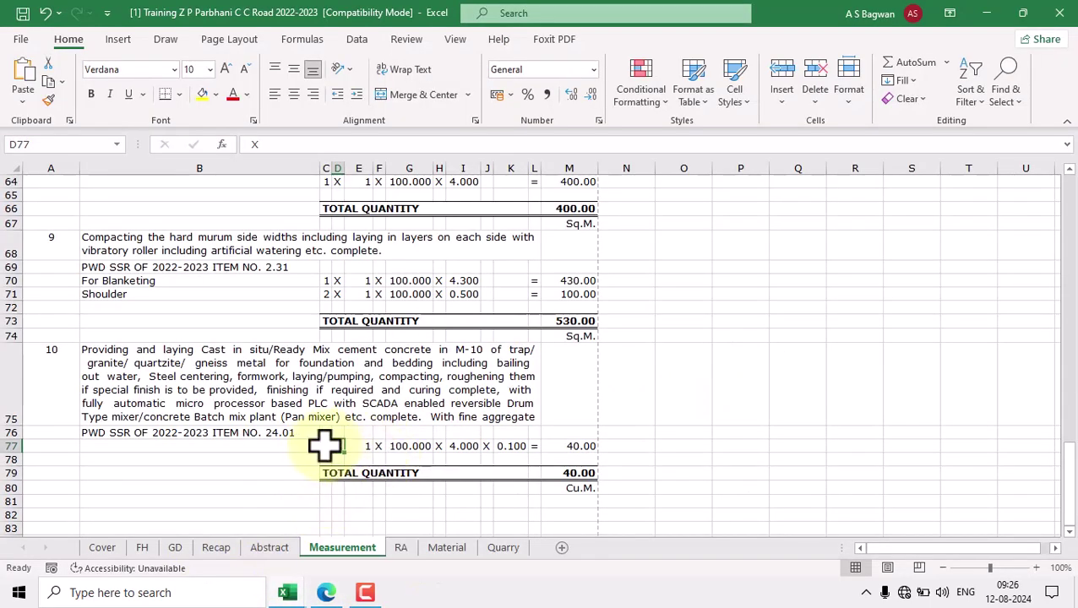
Step: Examine item 10's dimensions in row 77 and the quantity formulas in M77 and M79 of the Measurement sheet
click(358, 445)
click(409, 445)
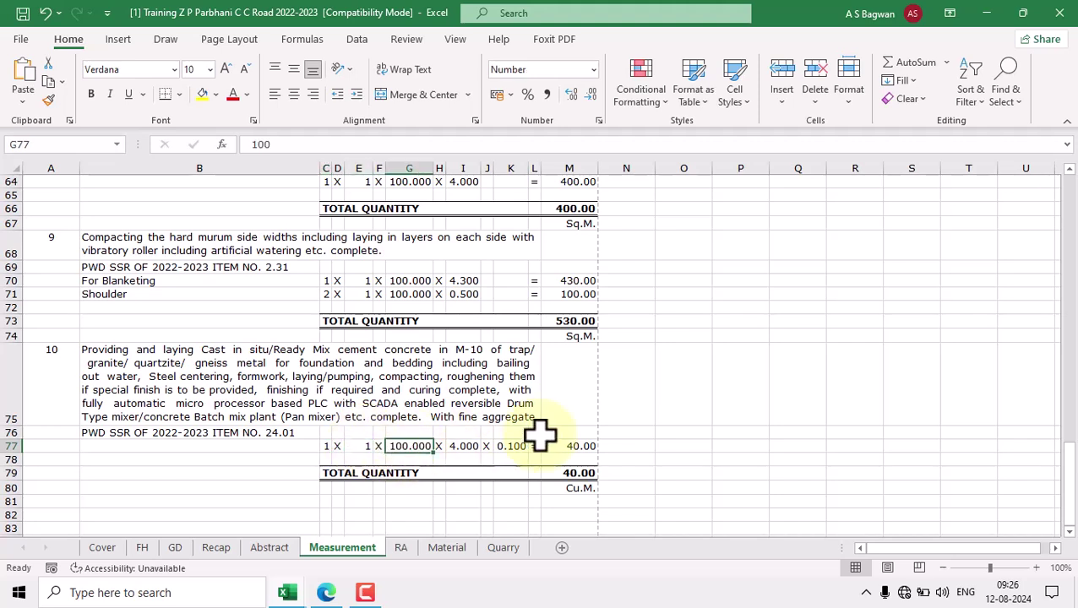
click(471, 448)
key(Right)
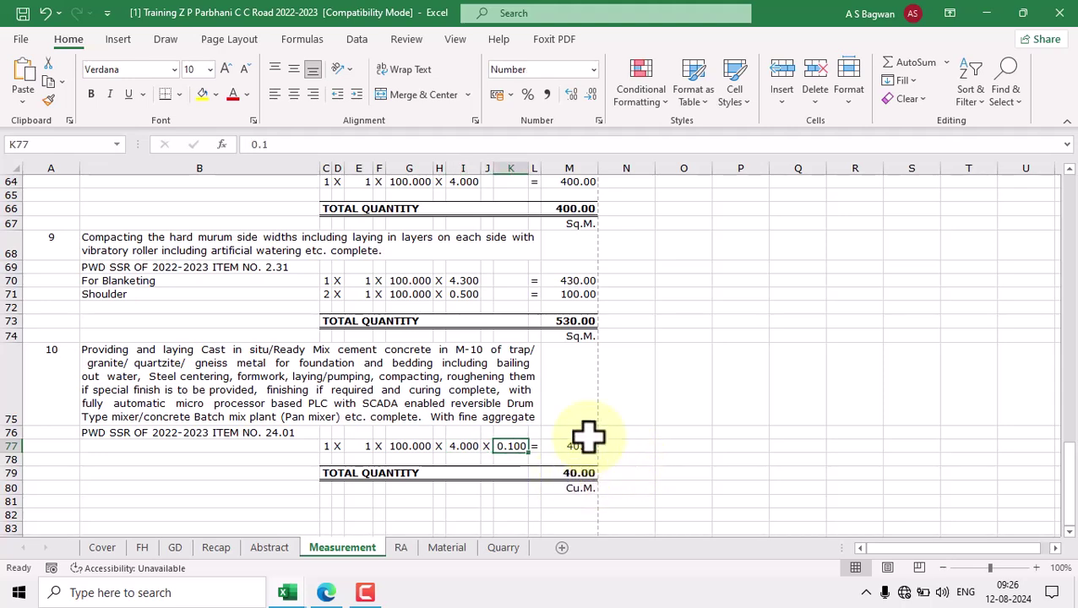
double_click(586, 446)
key(Escape)
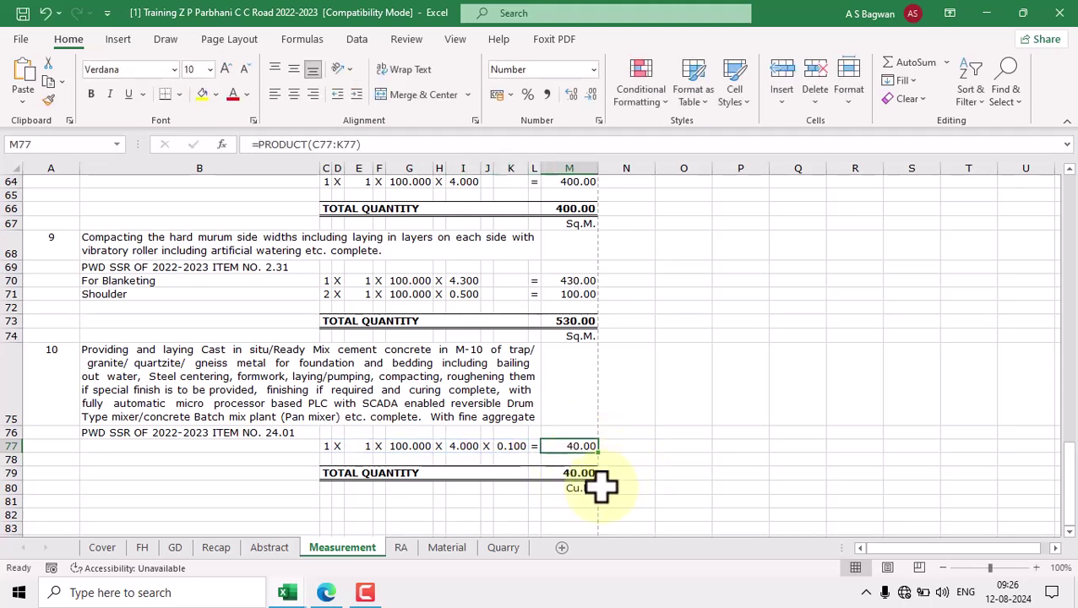
double_click(585, 471)
key(Escape)
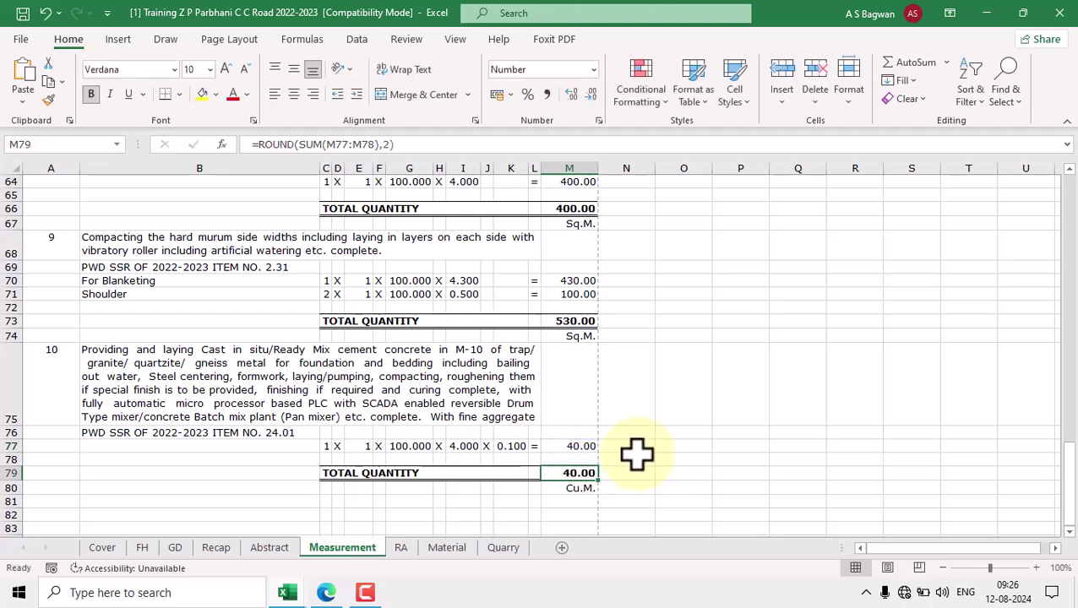
scroll(629, 456, down, 2)
drag(68, 297, 557, 401)
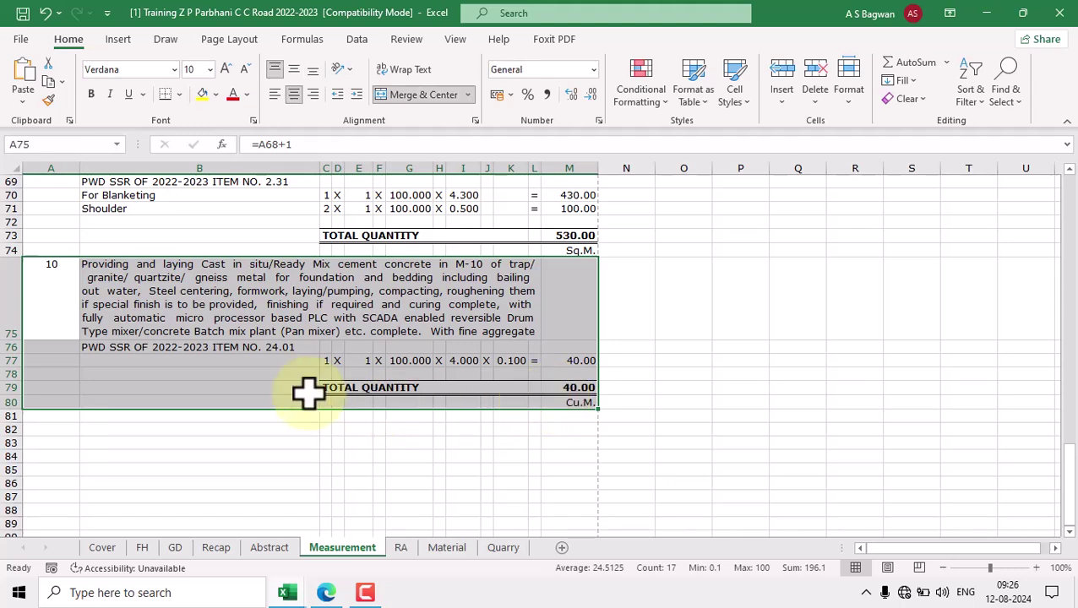
click(307, 437)
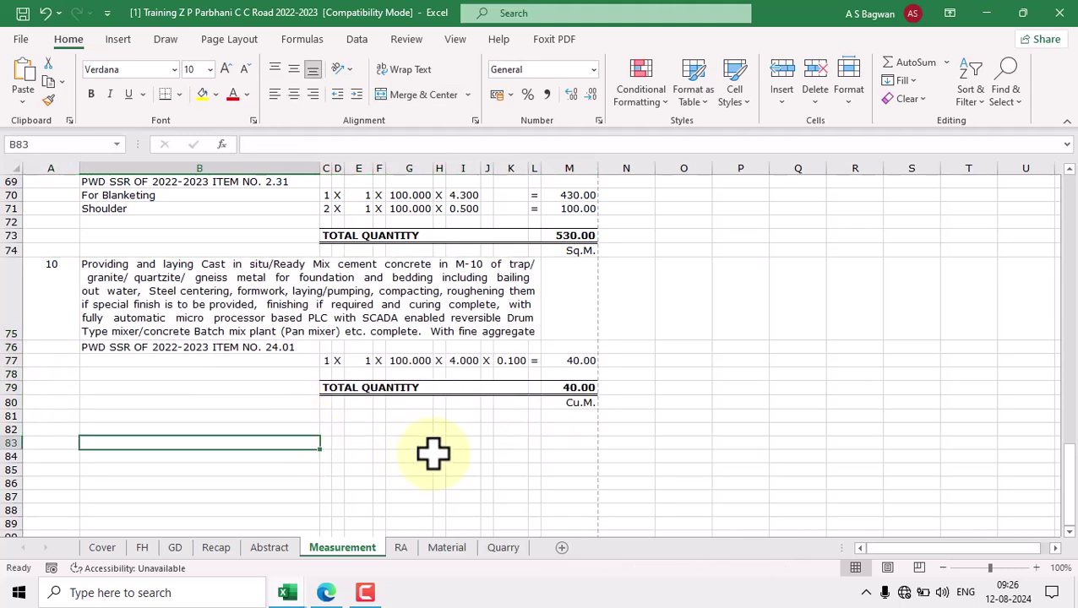
Step: Switch to the RA sheet and reapply its page size to show the page boundary lines
click(402, 550)
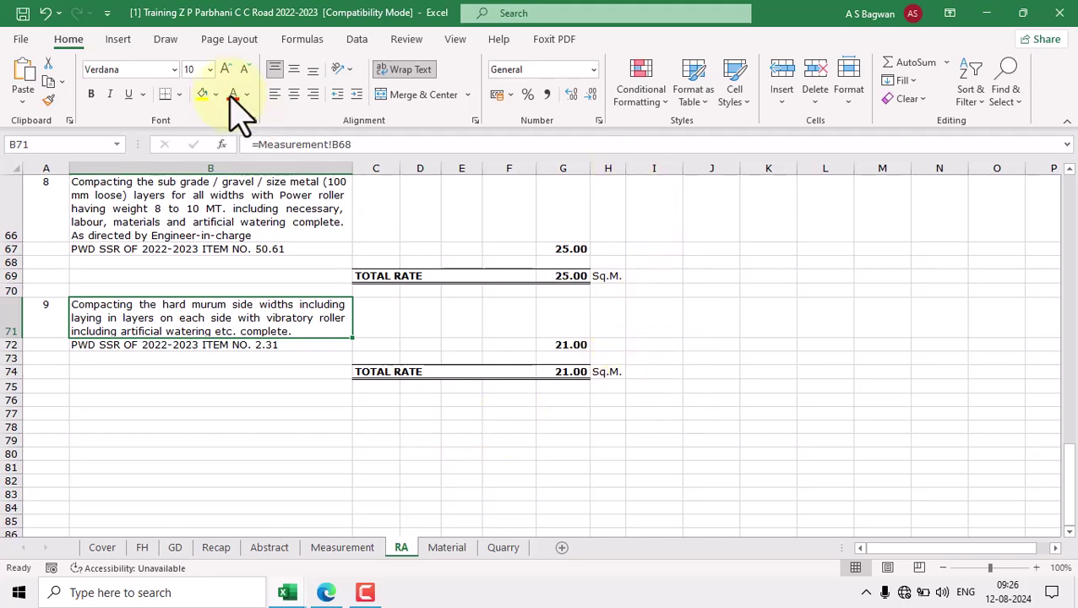
click(224, 39)
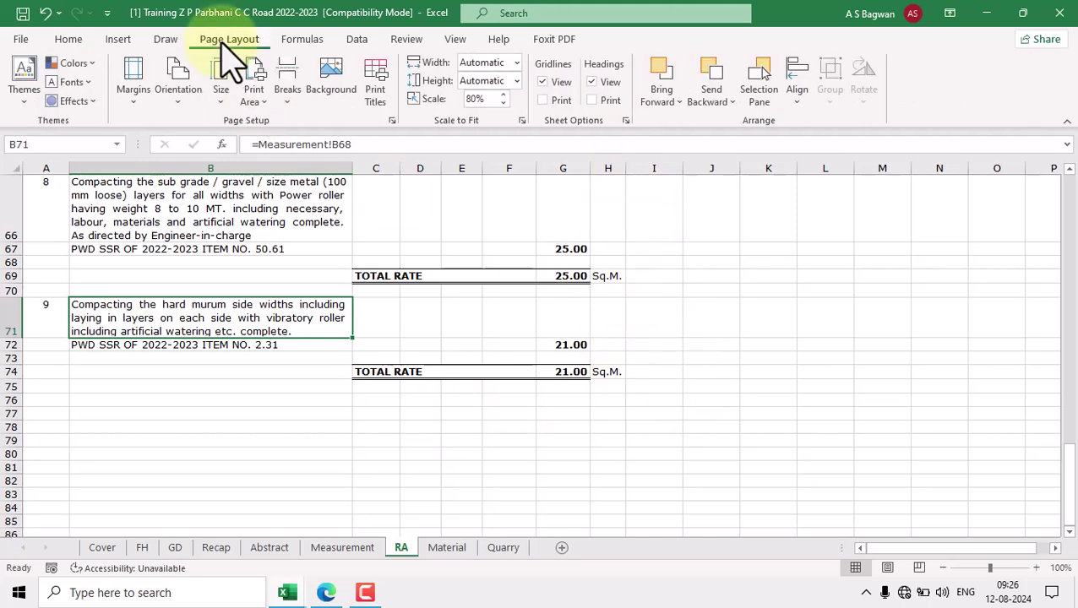
click(229, 117)
click(250, 133)
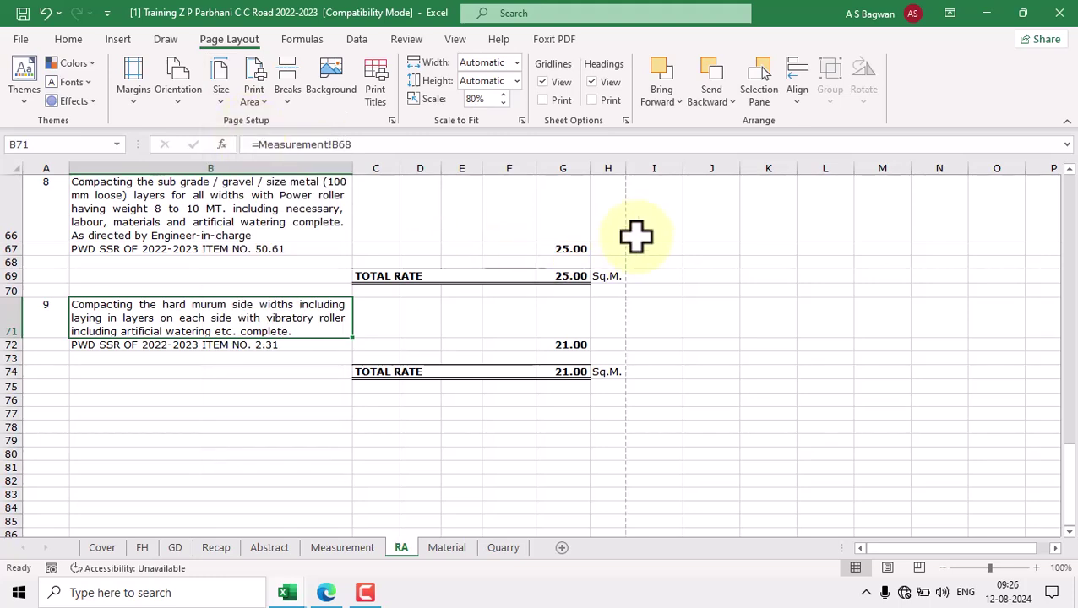
Step: Look through the RA sheet's rate analyses and the materials in its lead table, including Cement/Steel, Sand, crushed metal and oversize metal
drag(1071, 500, 1072, 158)
scroll(731, 289, down, 10)
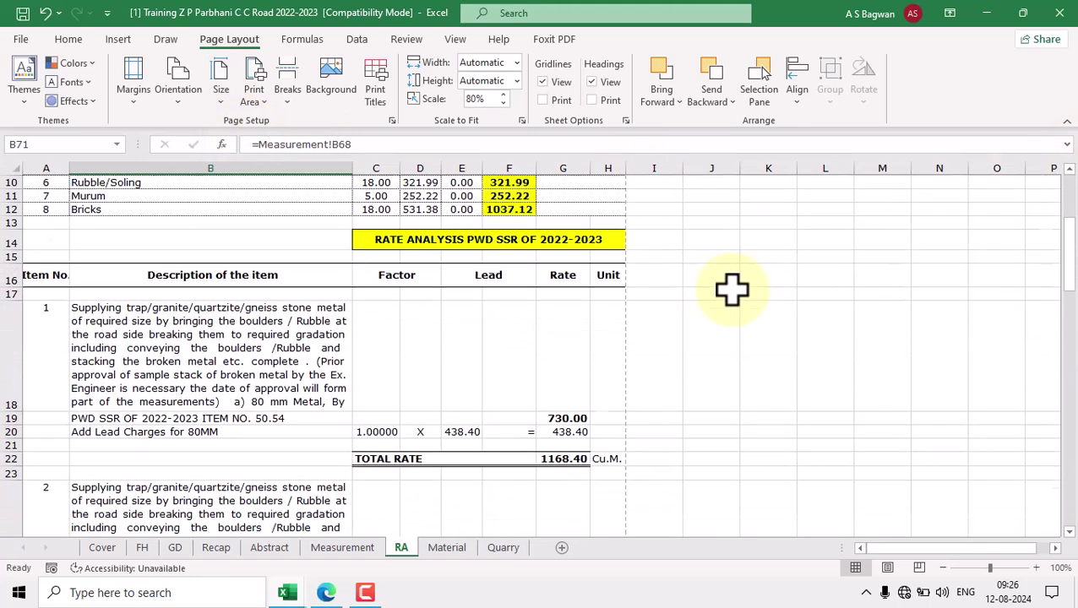
scroll(707, 357, down, 7)
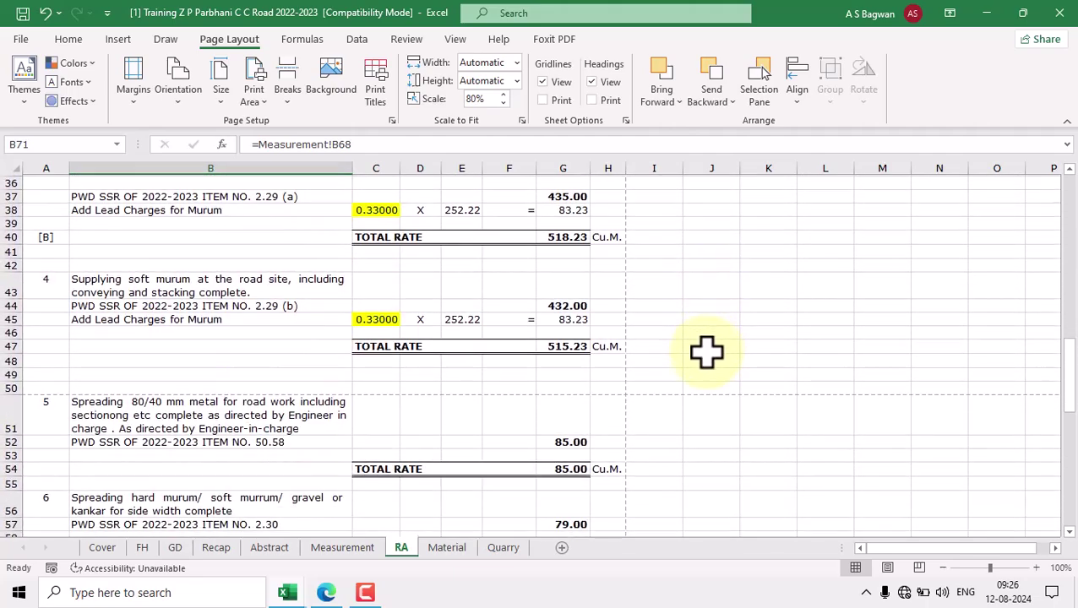
scroll(632, 343, down, 7)
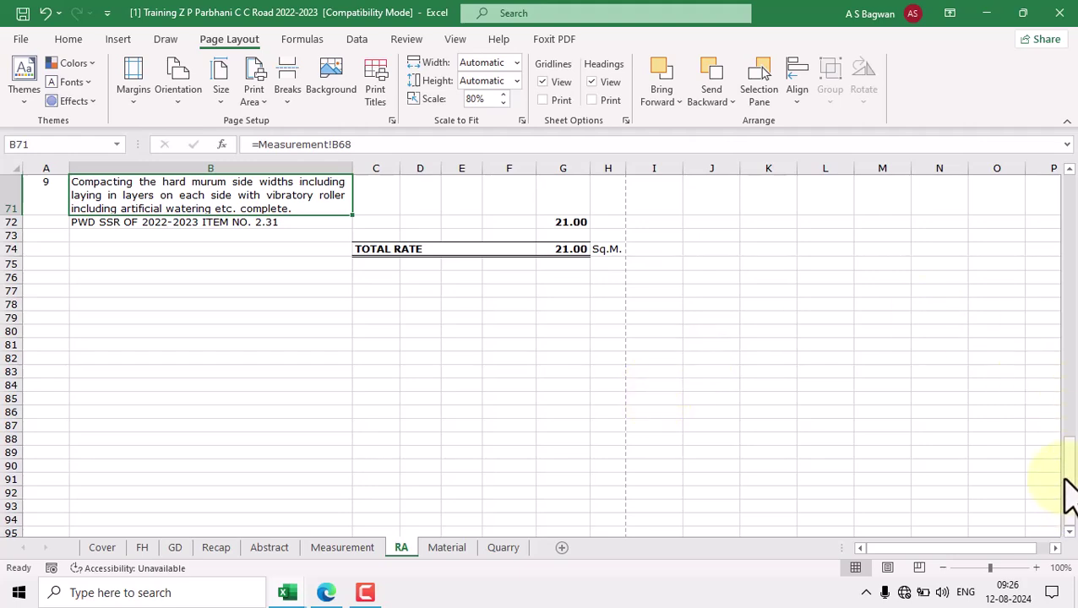
drag(1068, 215, 1069, 180)
click(159, 314)
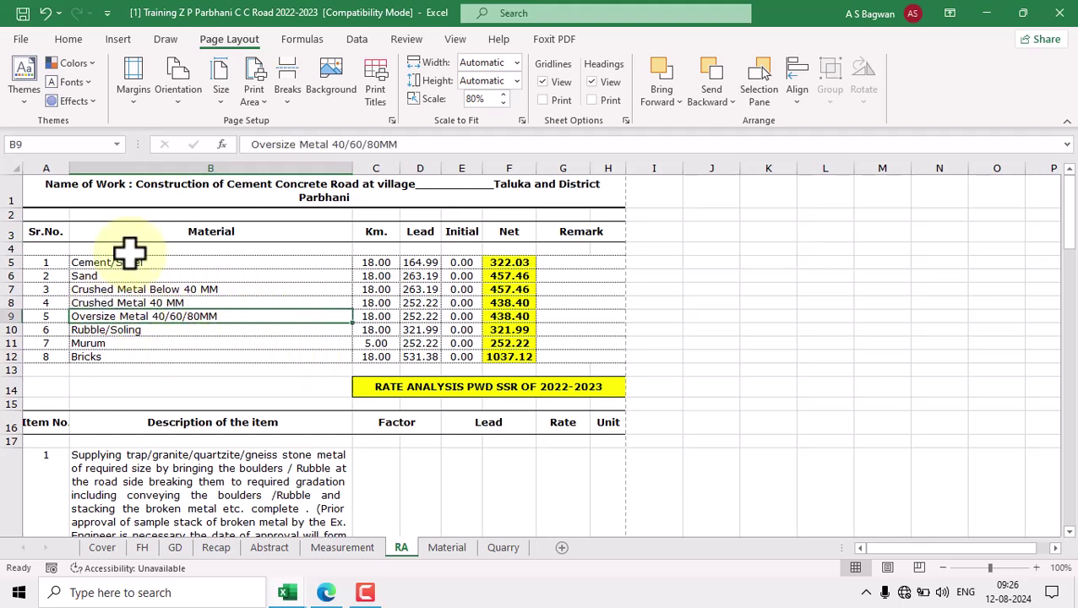
click(144, 262)
click(114, 276)
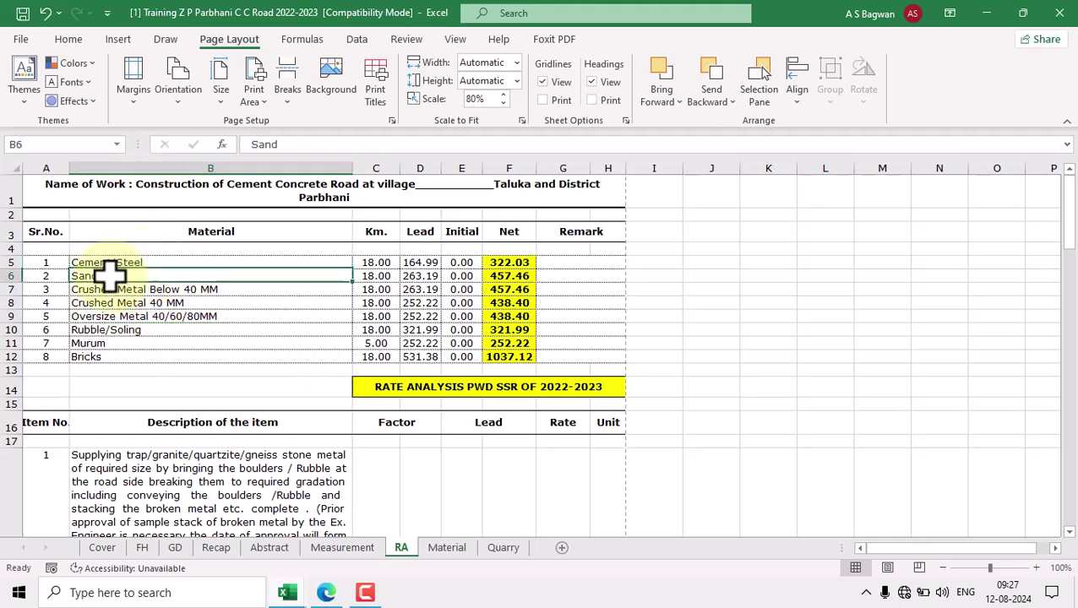
click(220, 289)
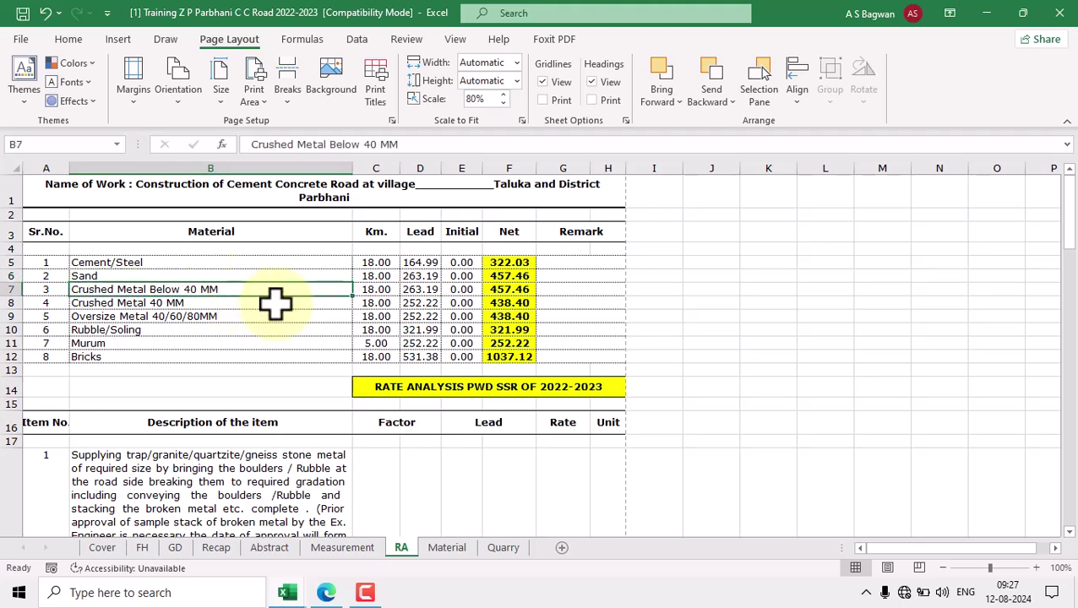
click(215, 302)
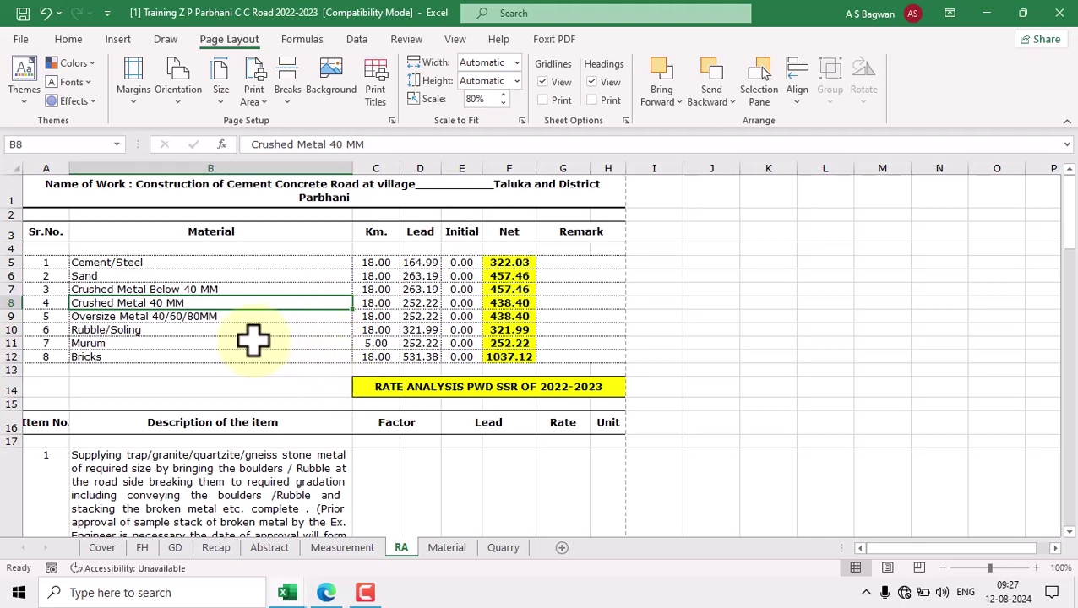
Step: Examine the existing rate analysis blocks on the RA sheet, especially the lead charge factors for 80MM, 40MM and Murum
scroll(296, 359, down, 3)
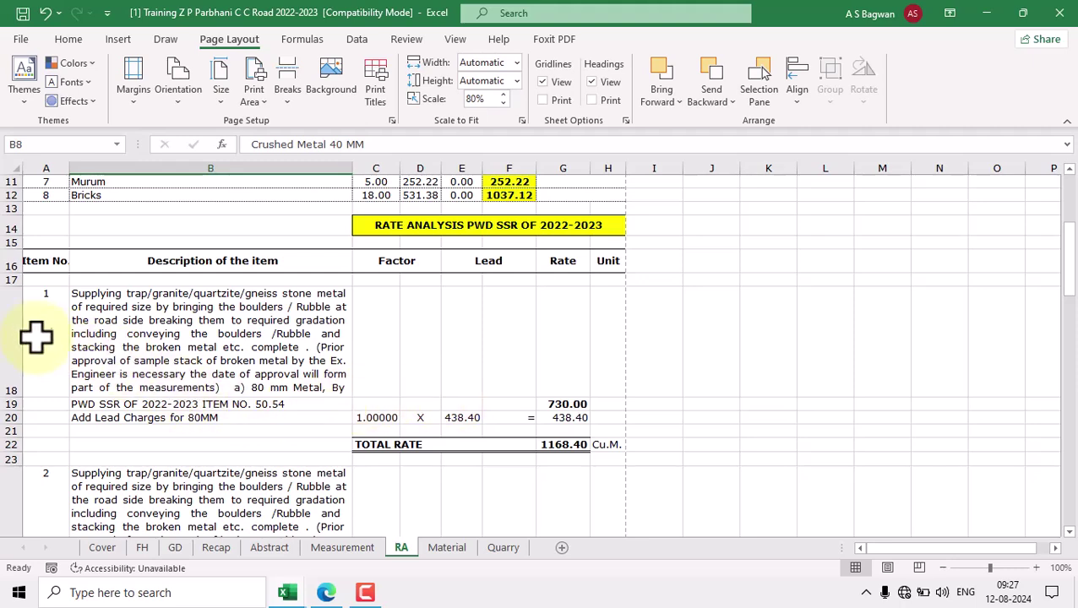
drag(46, 327, 594, 440)
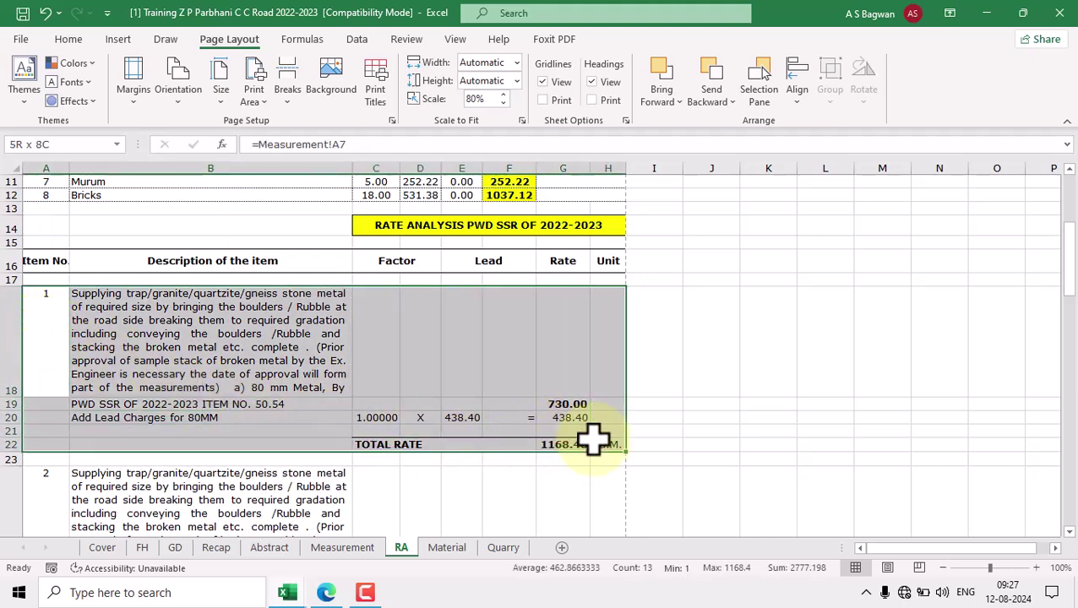
click(378, 418)
scroll(422, 414, down, 4)
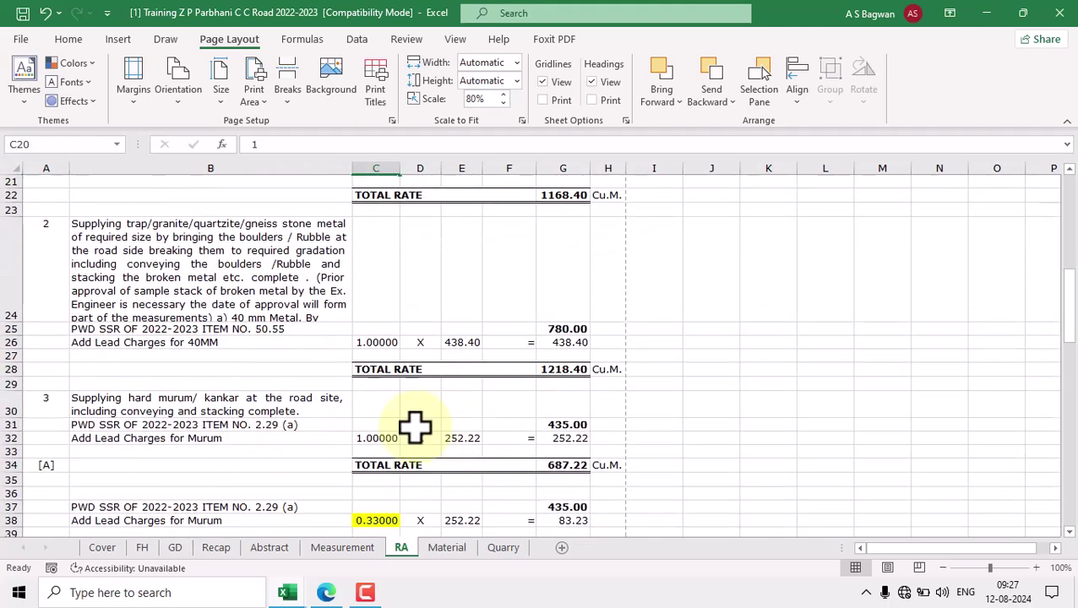
click(371, 342)
click(384, 437)
scroll(439, 434, down, 4)
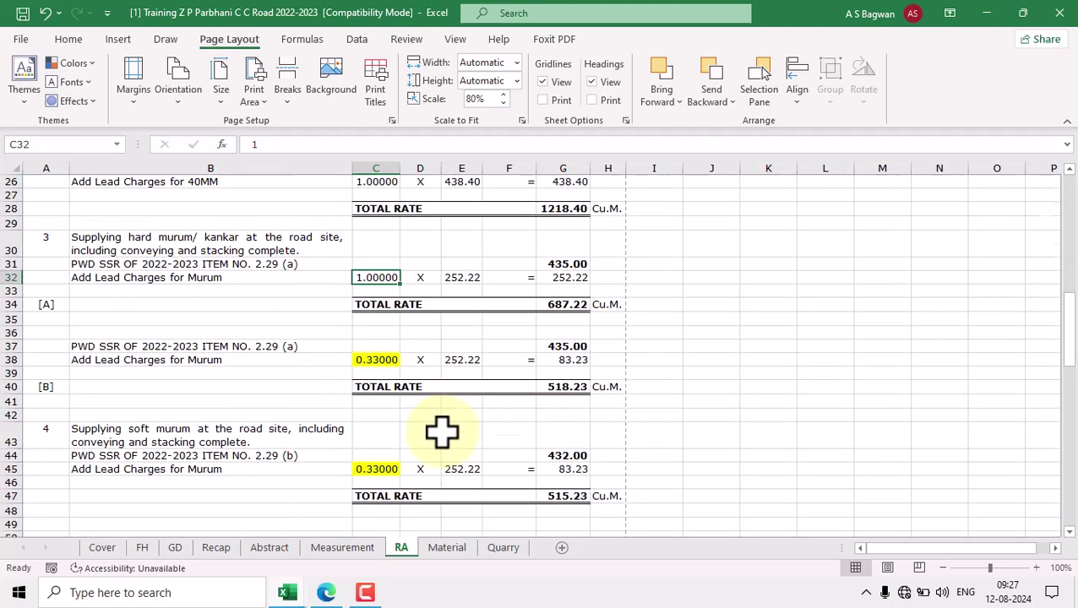
scroll(585, 428, down, 9)
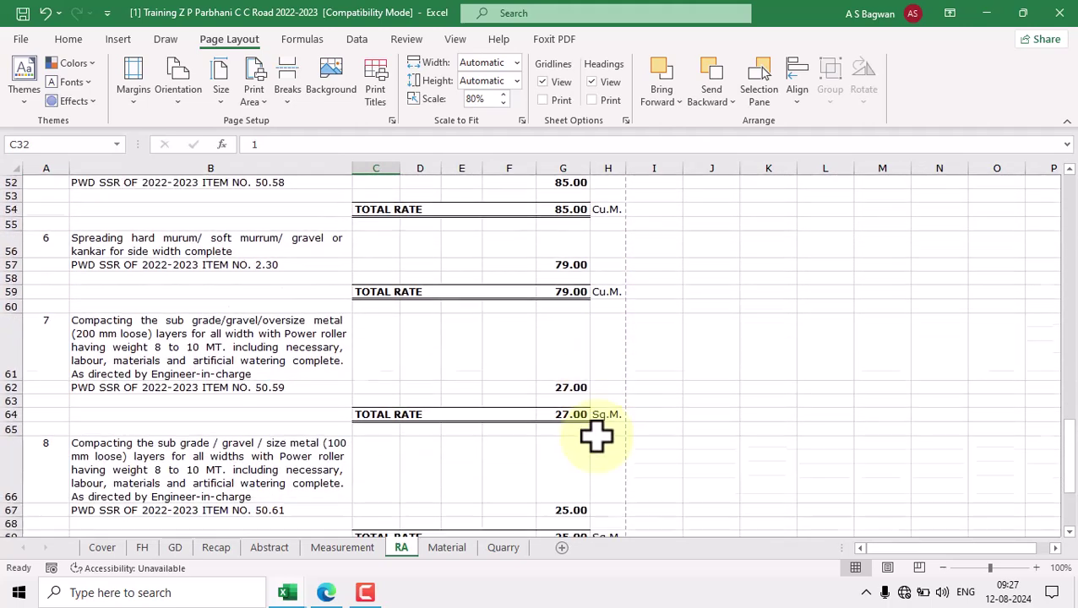
scroll(595, 436, down, 3)
Step: Copy item 1's rate analysis block A18:H22 on the RA sheet and paste it below item 9, starting at A76
scroll(595, 436, up, 20)
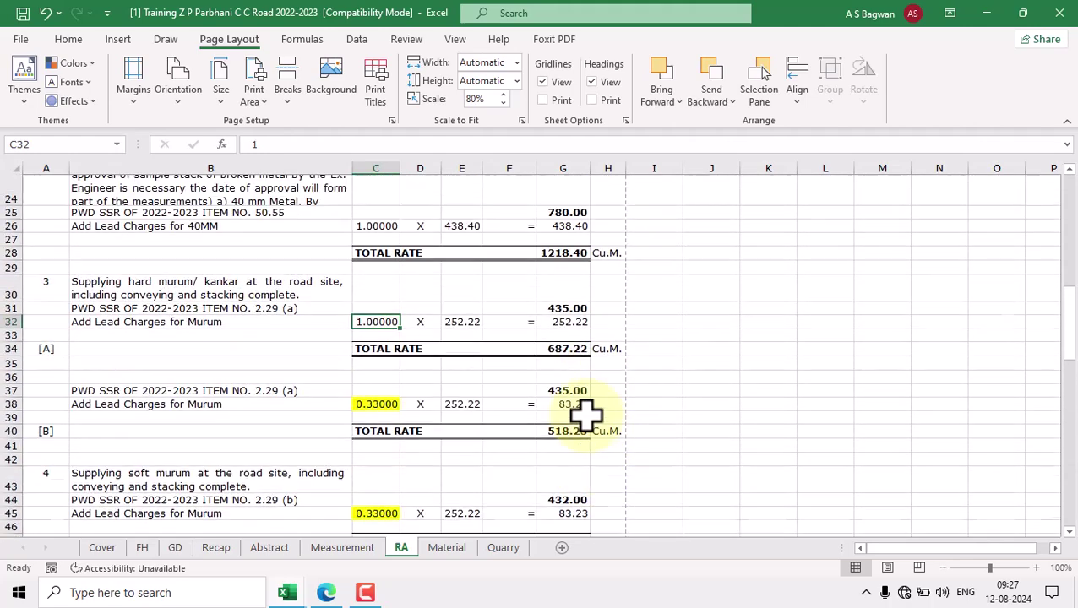
scroll(564, 382, down, 5)
drag(53, 242, 597, 373)
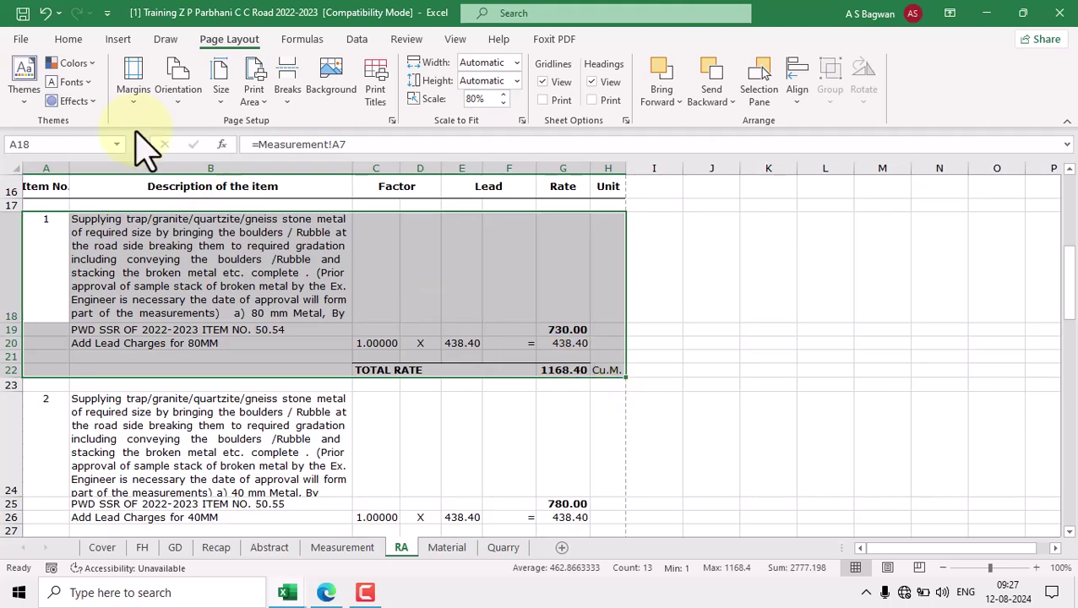
click(61, 39)
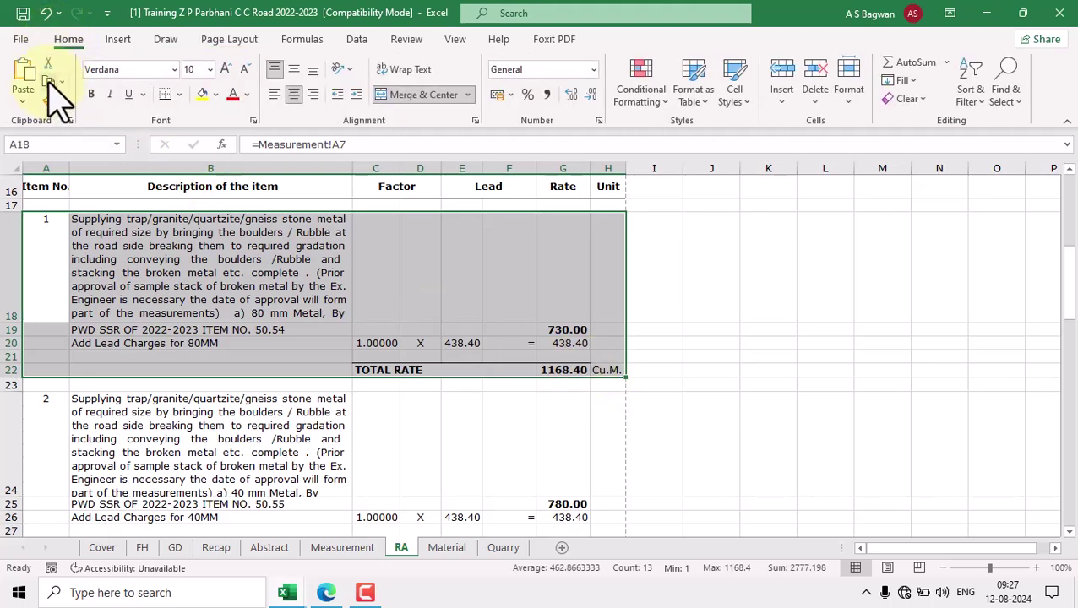
click(48, 83)
scroll(332, 347, down, 15)
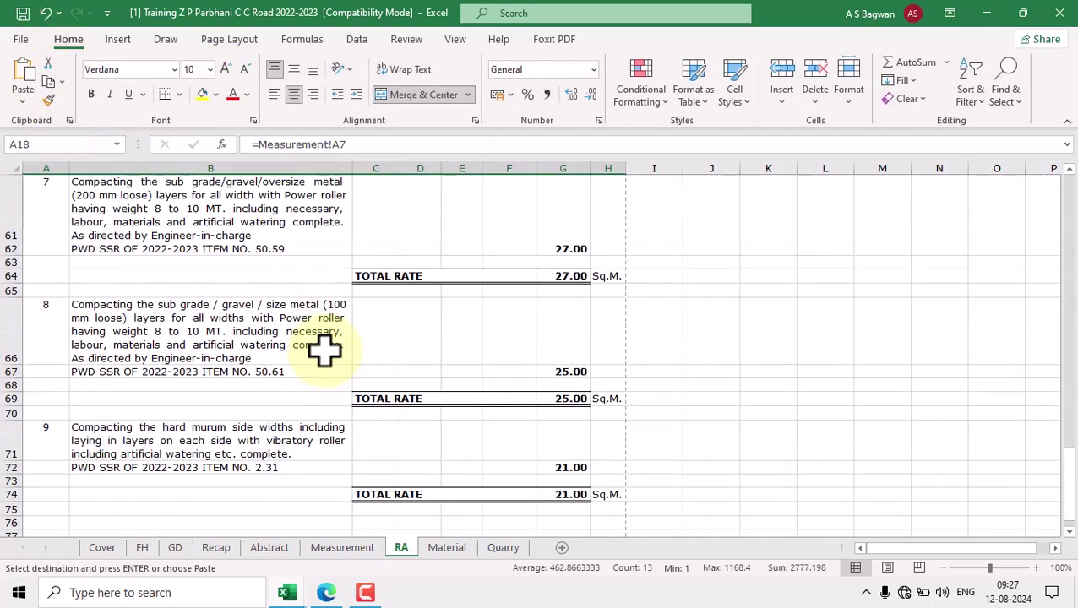
scroll(325, 348, down, 3)
click(51, 278)
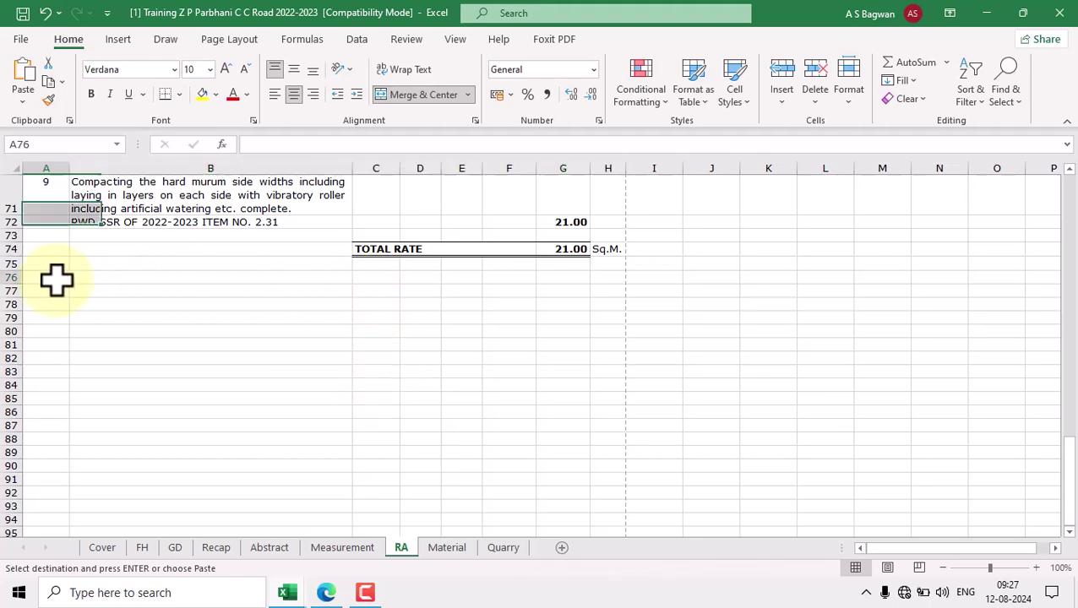
click(24, 88)
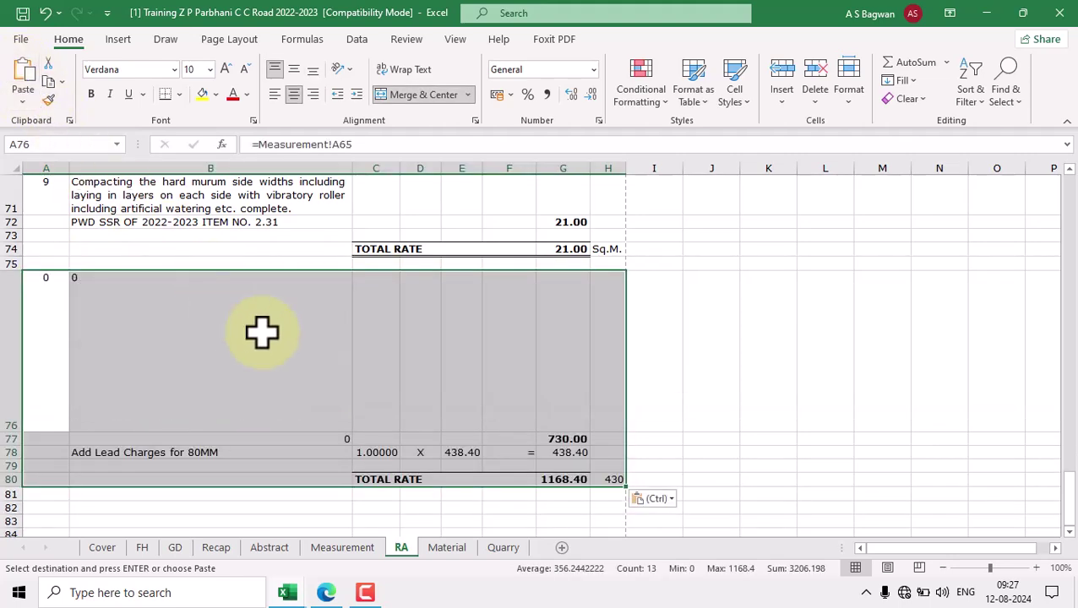
key(Escape)
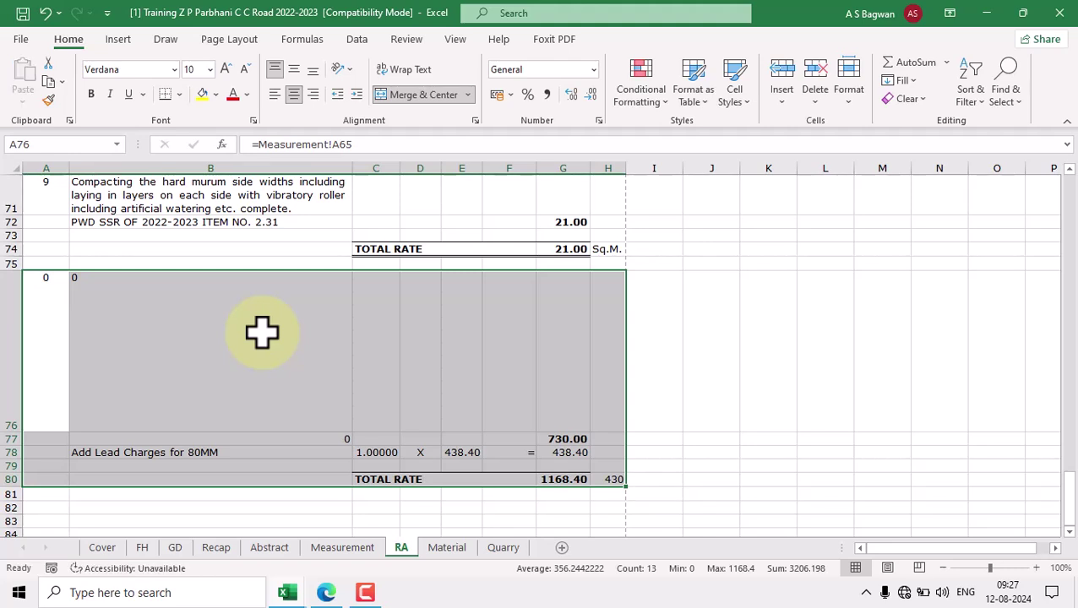
Step: Check the pasted block's links to the Measurement sheet and link the item number in A76 to Measurement cell A75
click(39, 300)
click(169, 334)
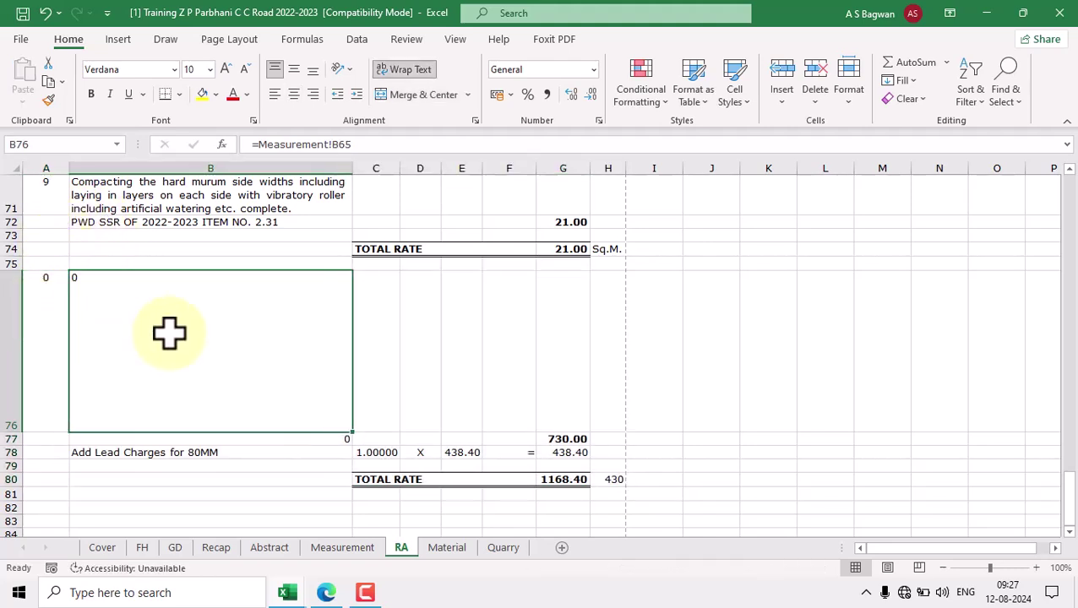
click(281, 439)
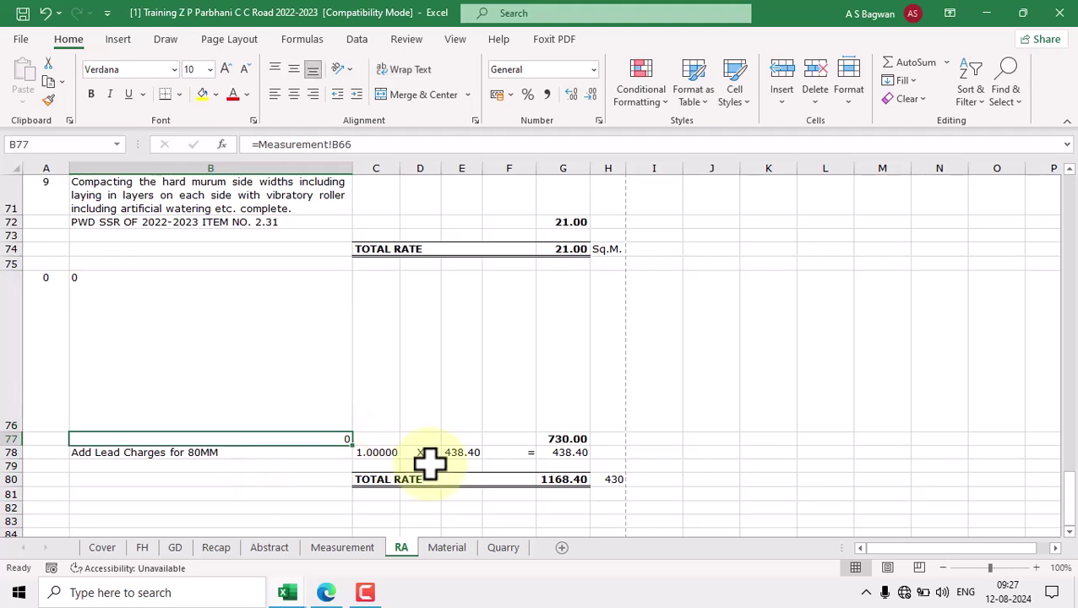
click(611, 479)
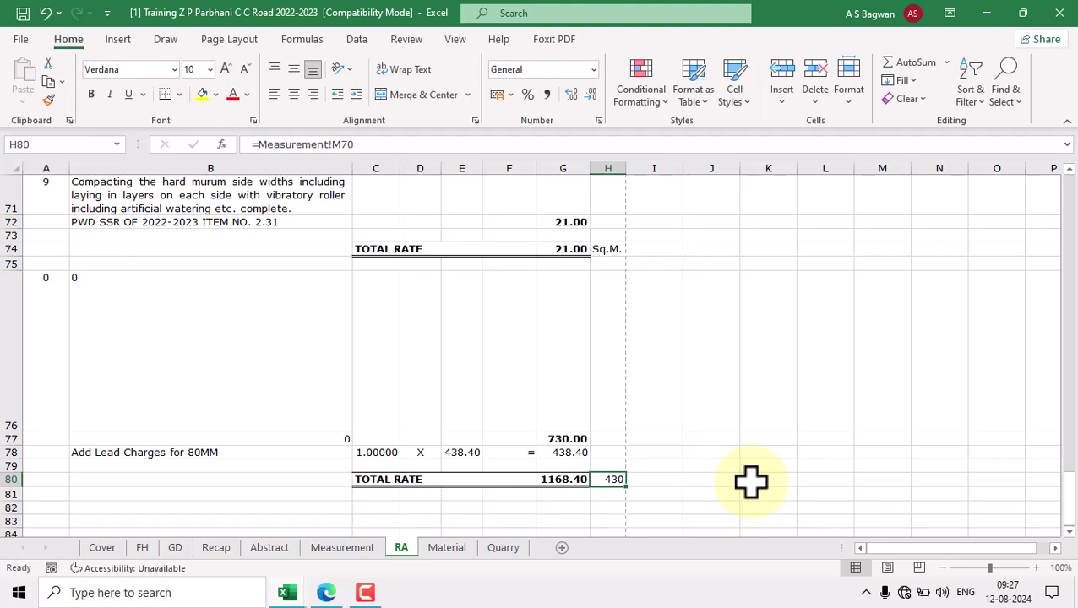
click(48, 331)
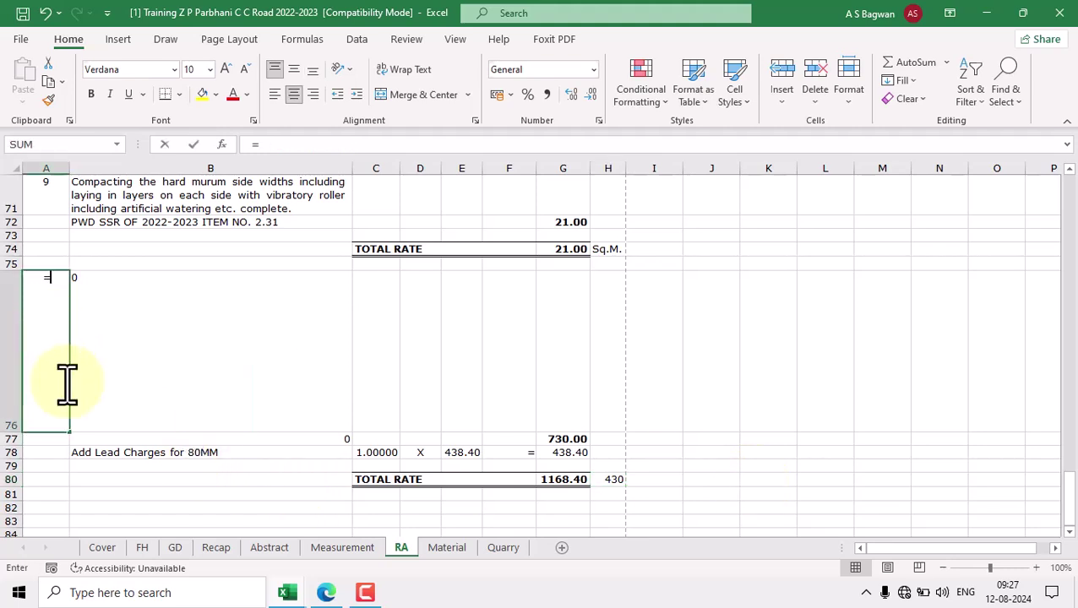
click(338, 548)
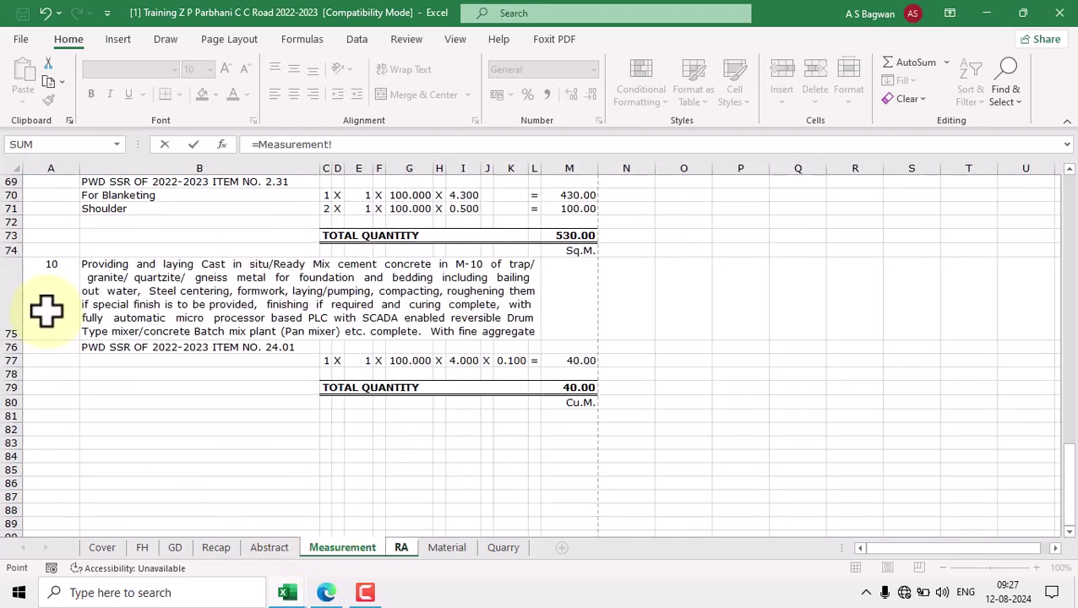
key(Return)
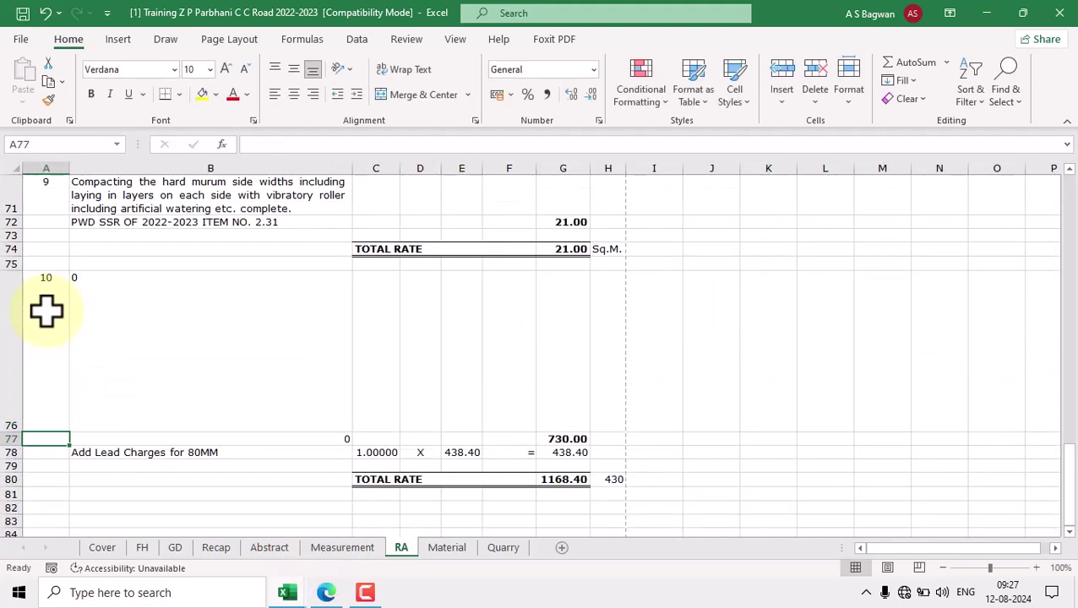
Step: Link the item description in B76 to the M-10 cement concrete description in Measurement cell B75
click(178, 308)
text(=)
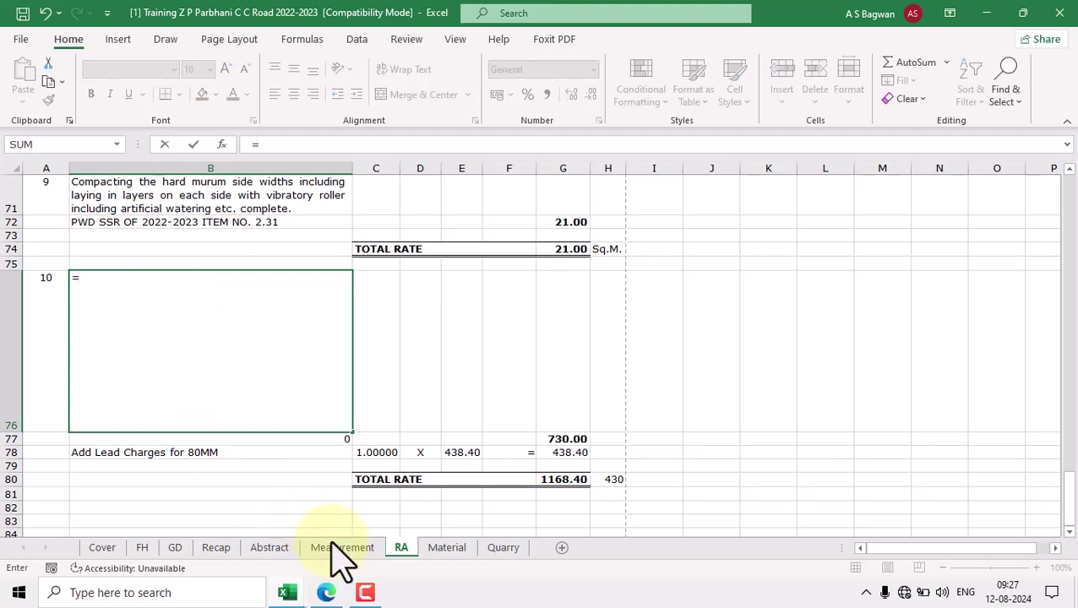
click(342, 548)
click(238, 314)
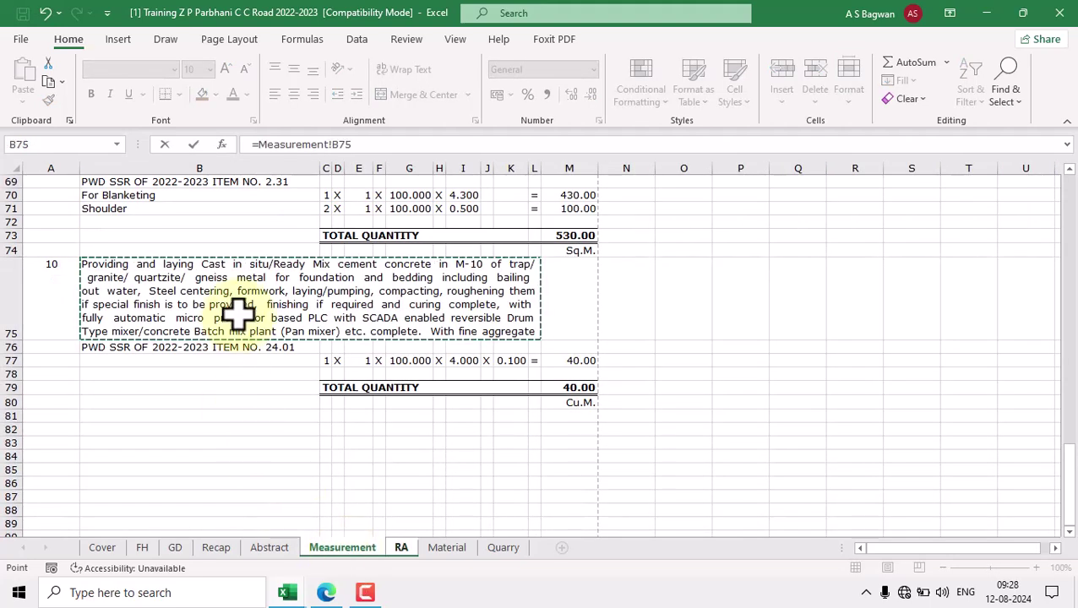
key(Return)
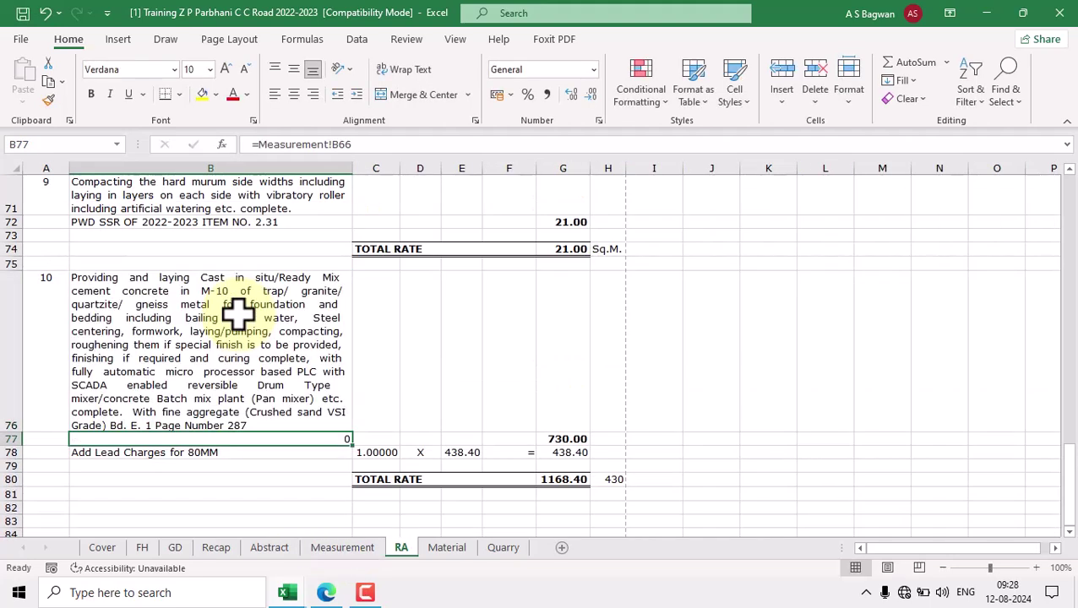
Step: Link the SSR reference in B77 to the item 24.01 reference in Measurement cell B76
text(=)
click(346, 550)
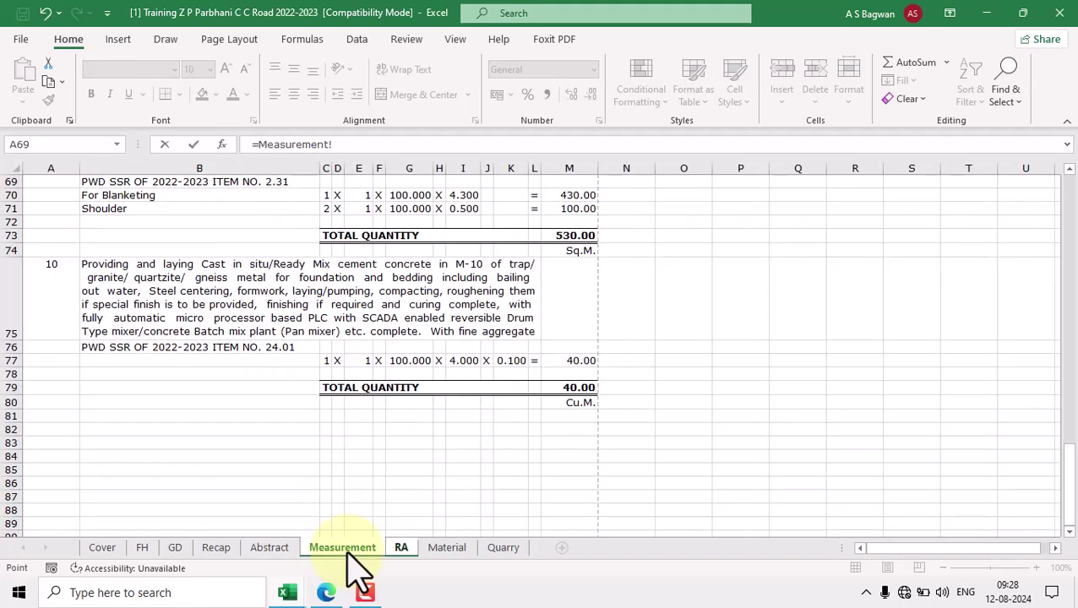
click(303, 347)
key(Return)
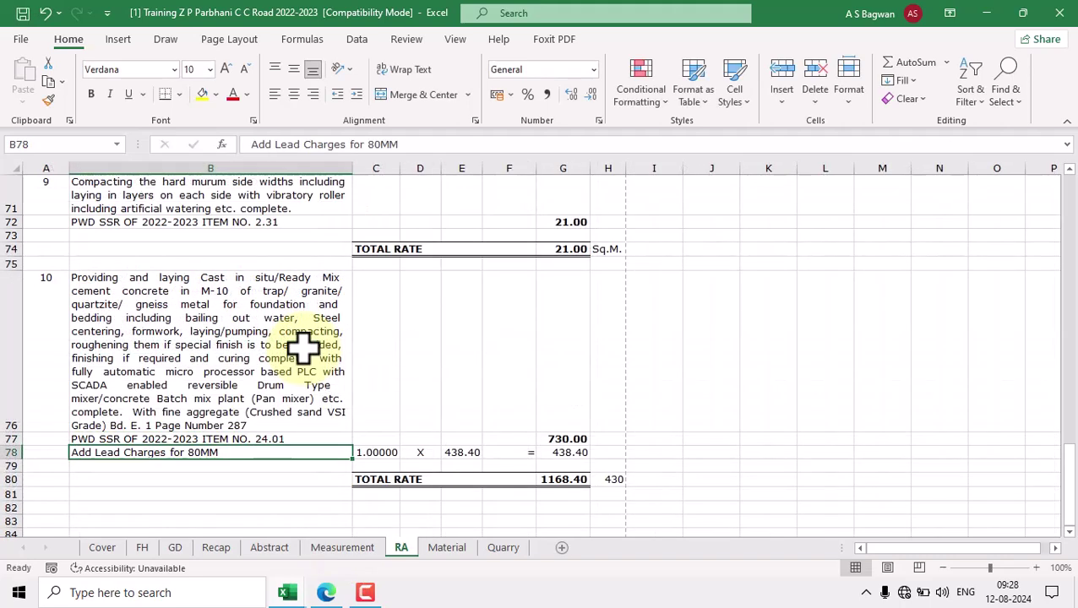
Step: Link the unit beside item 10's total rate in H80 to Measurement cell M80
click(619, 479)
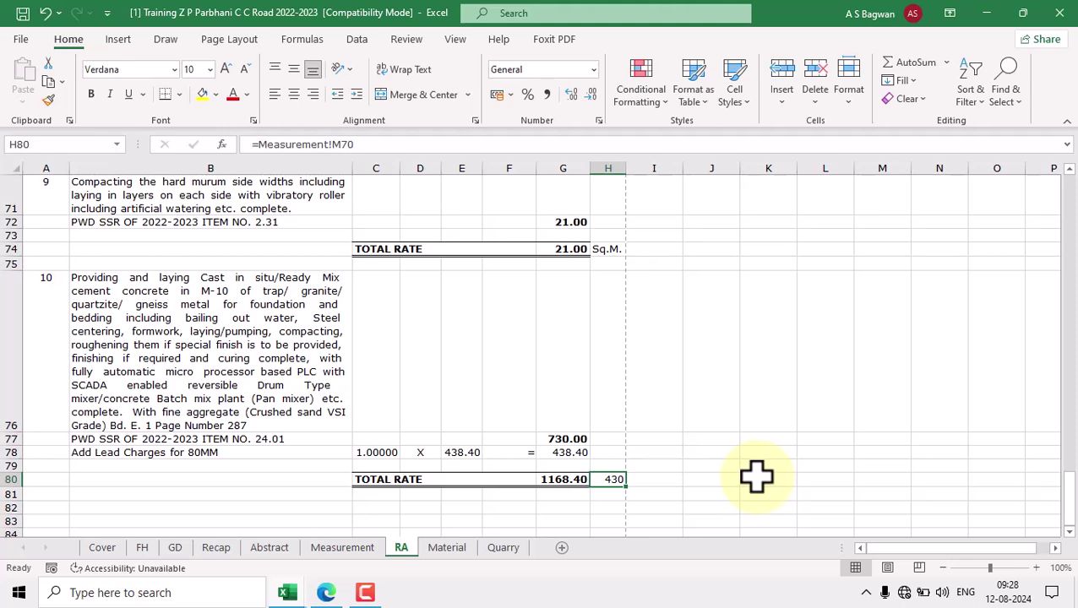
click(358, 550)
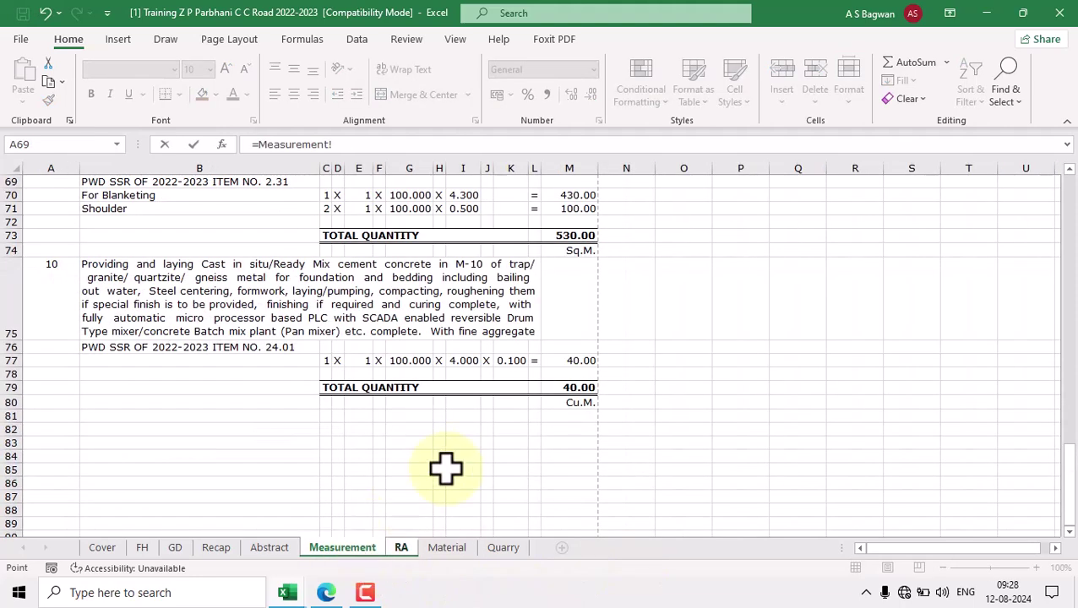
click(574, 404)
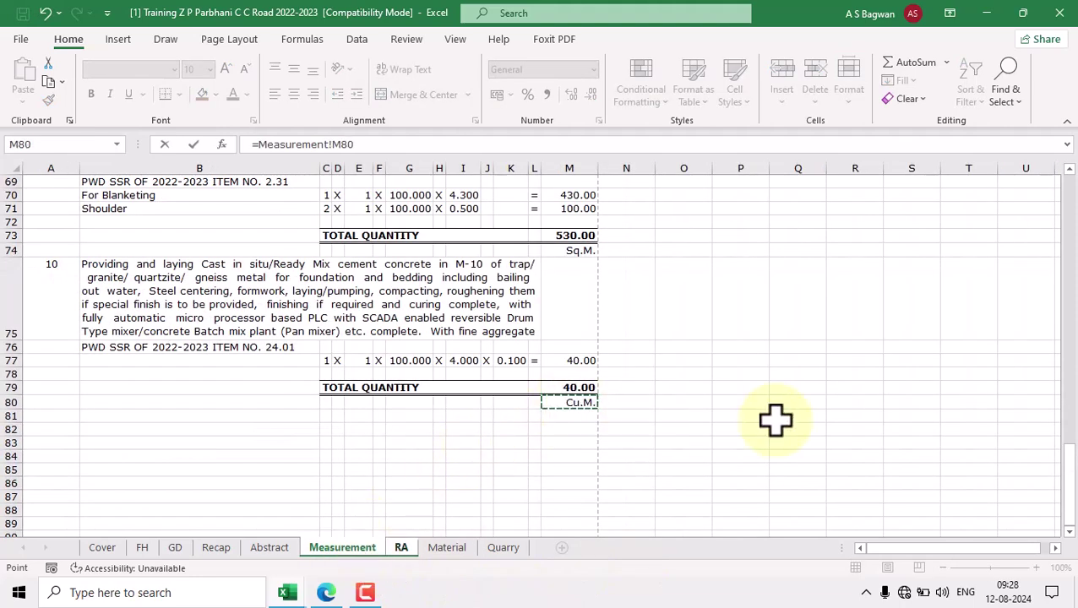
key(Return)
Step: AutoFit the row height of item 10's description in row 76
click(313, 331)
click(852, 100)
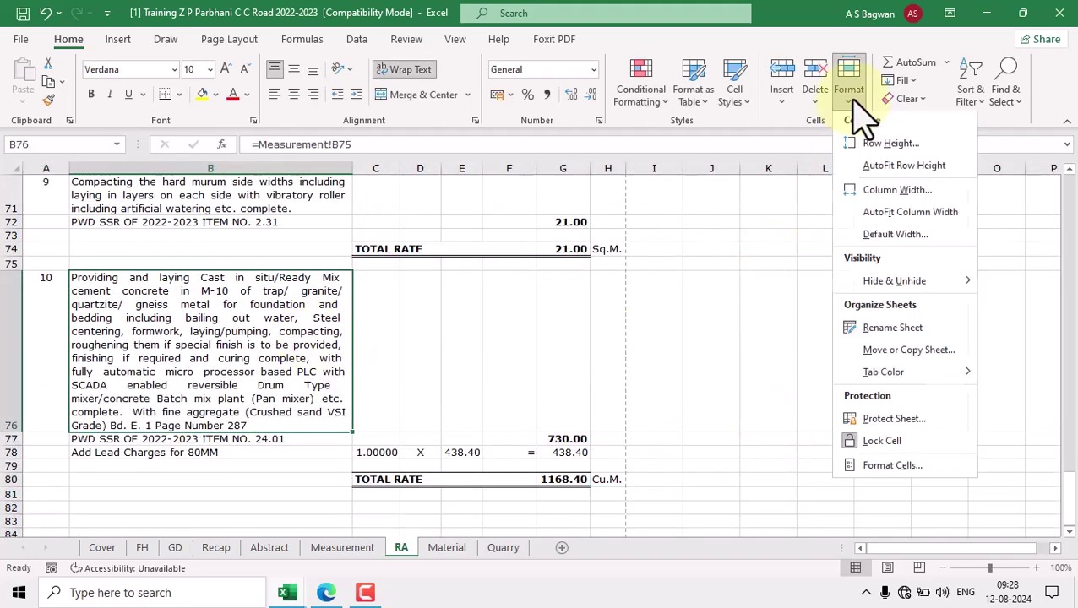
click(890, 167)
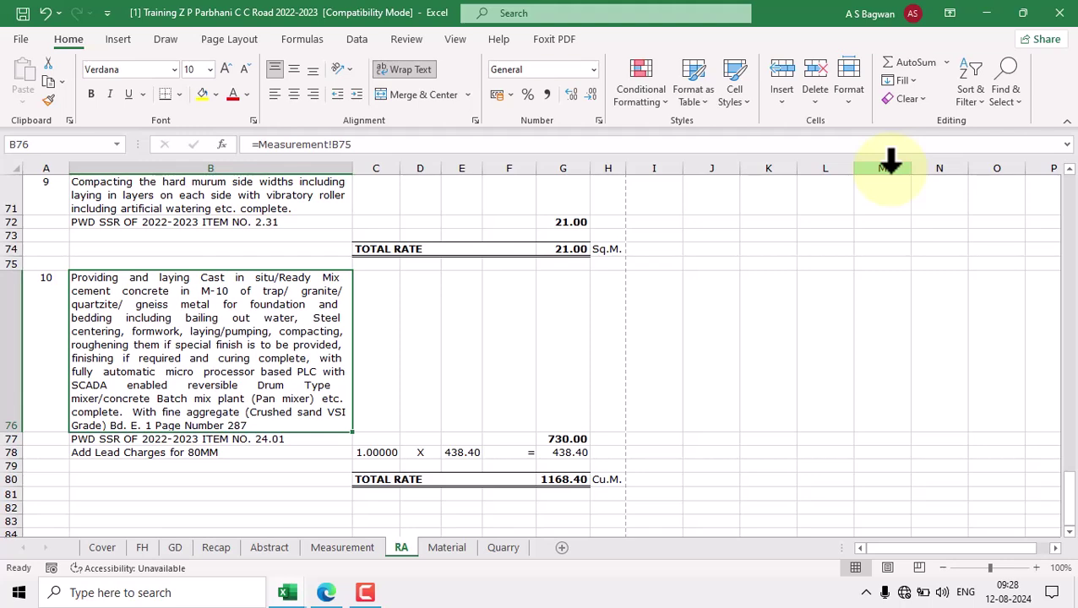
Step: Shrink row 76 by hand and AutoFit its height again to the full description
drag(15, 433, 39, 362)
click(378, 437)
click(264, 335)
click(848, 91)
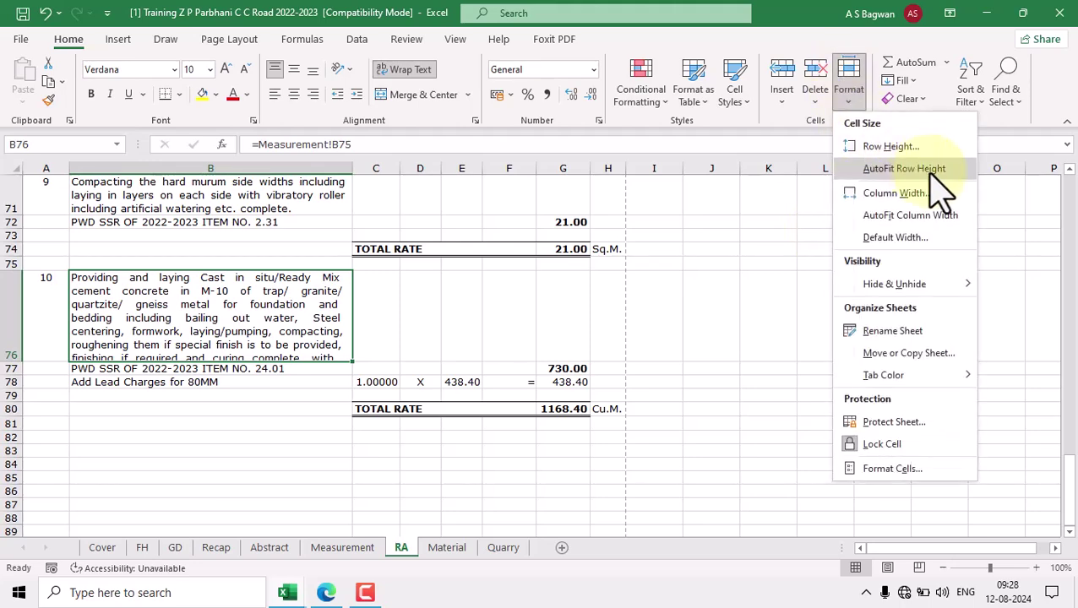
click(929, 173)
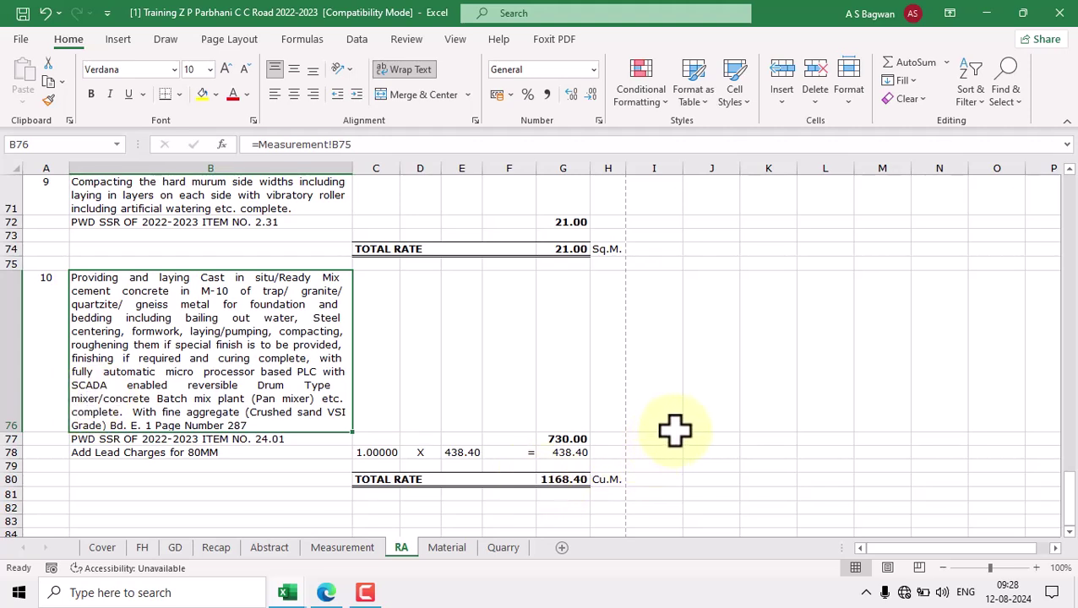
Step: Insert six blank sheet rows at rows 79 to 84, between item 10's lead charges line and its total rate
scroll(675, 431, down, 2)
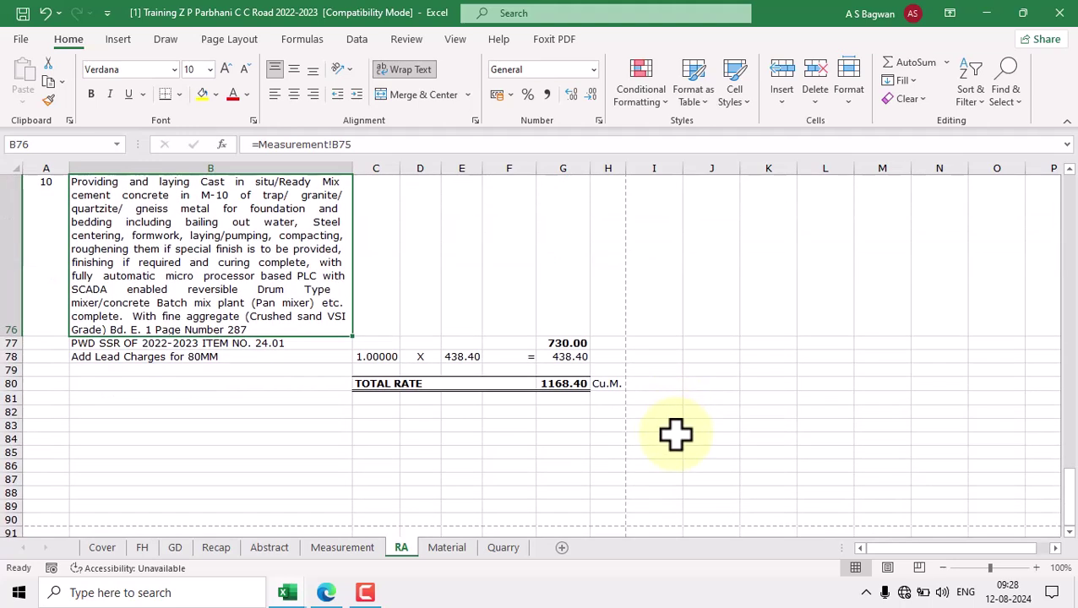
drag(556, 369, 564, 426)
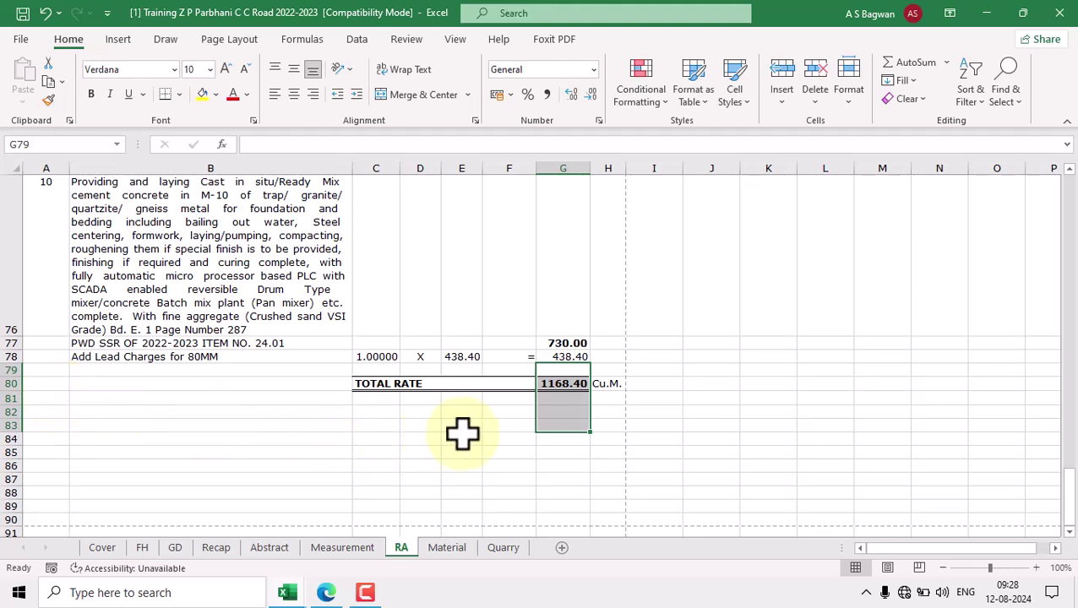
drag(657, 371, 661, 438)
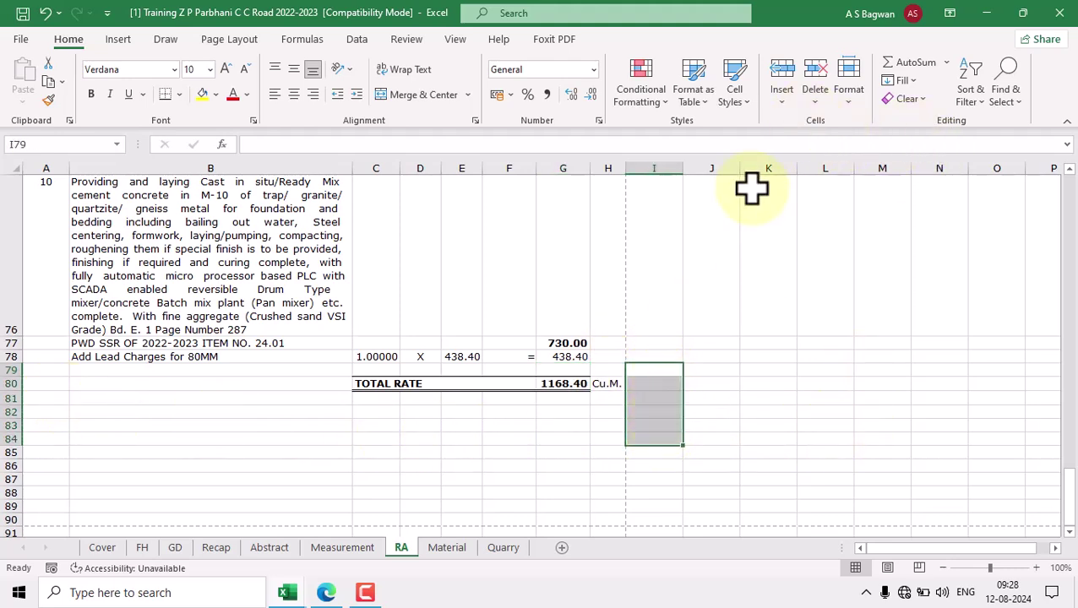
click(781, 99)
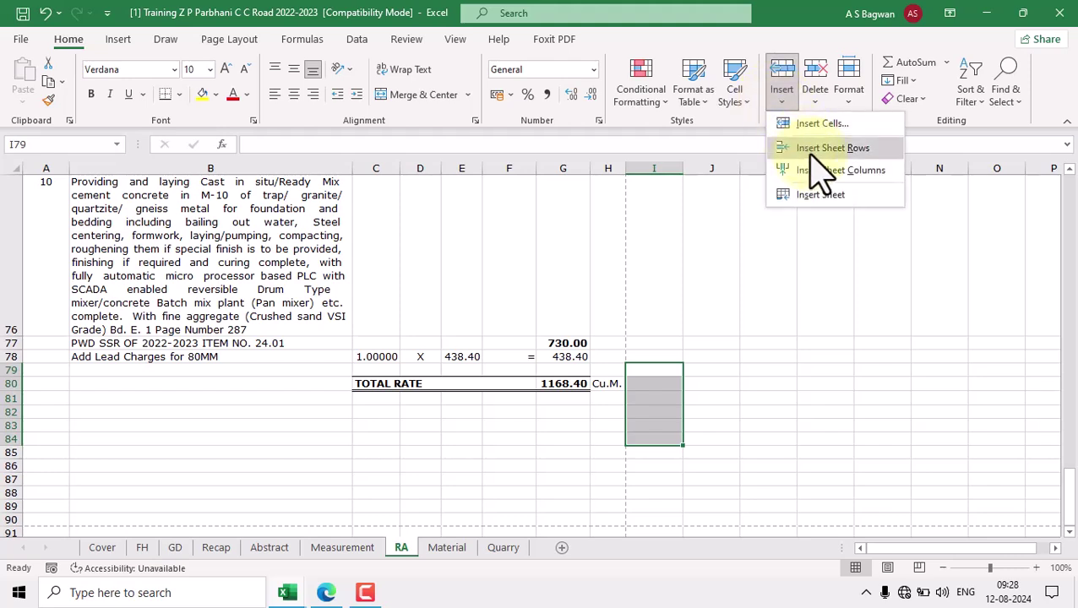
click(812, 156)
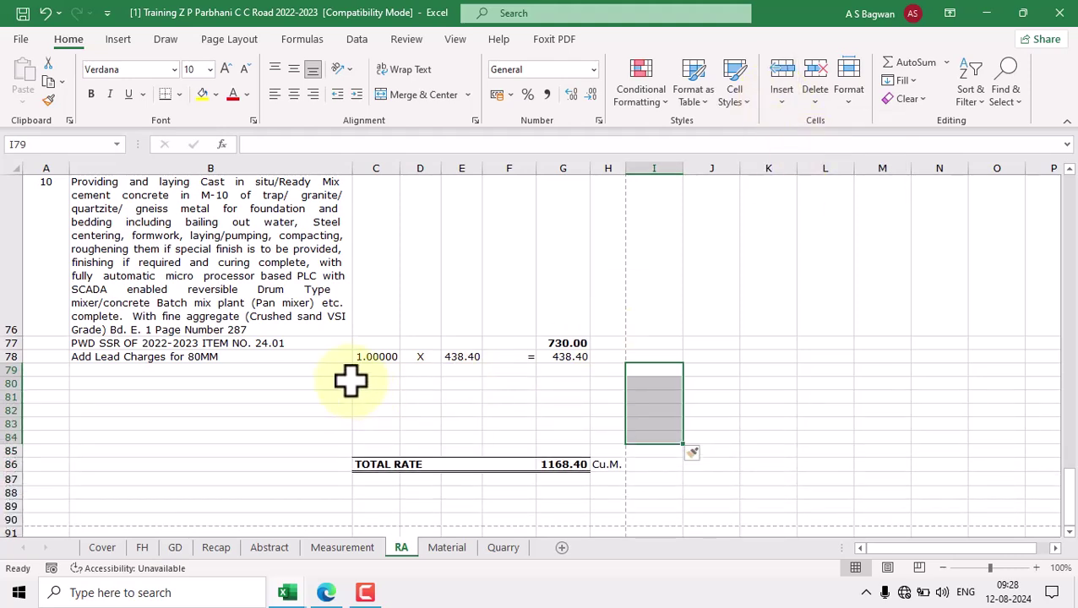
Step: Change the lead charges label in B78 to "Add Lead Charges for Cement"
click(338, 356)
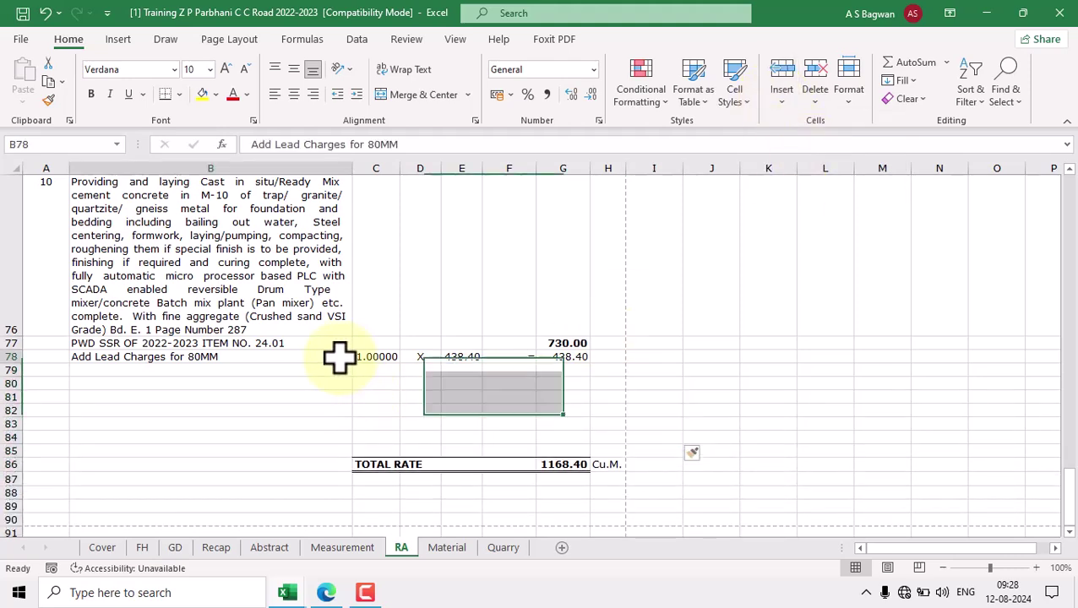
double_click(225, 356)
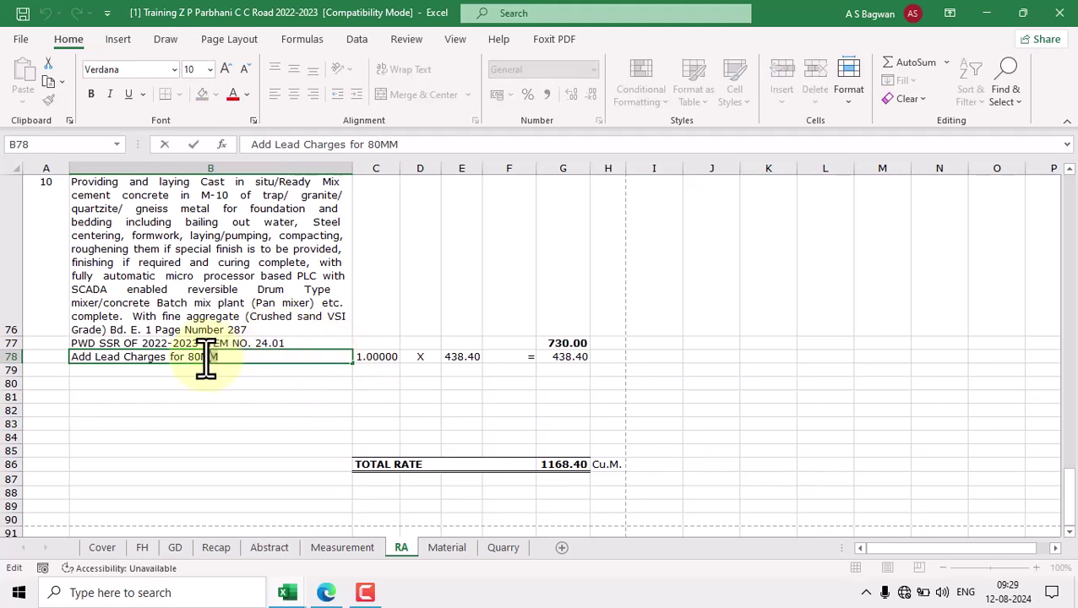
double_click(188, 358)
text(Cemen)
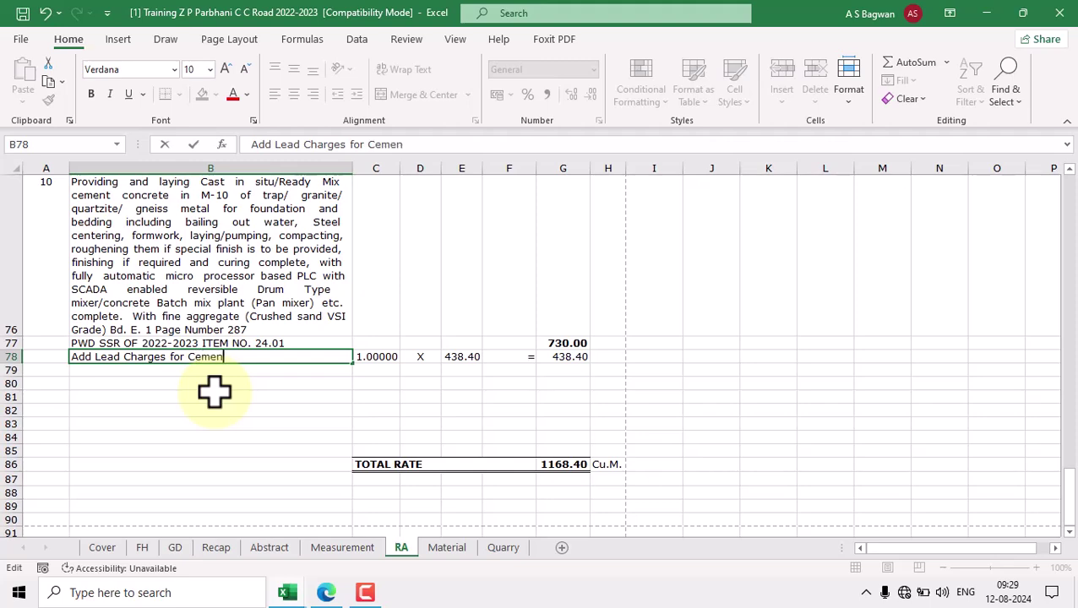
key(Tab)
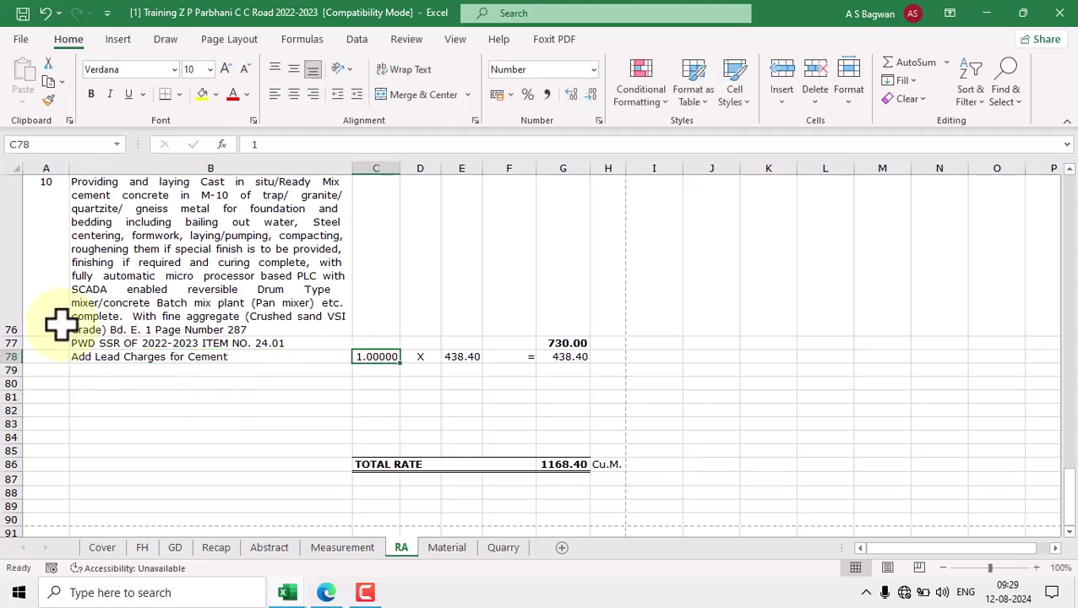
Step: Set the cement lead in E78 to =$F$5, the net lead value for Cement/Steel in the lead table
click(467, 356)
double_click(467, 357)
scroll(613, 344, up, 20)
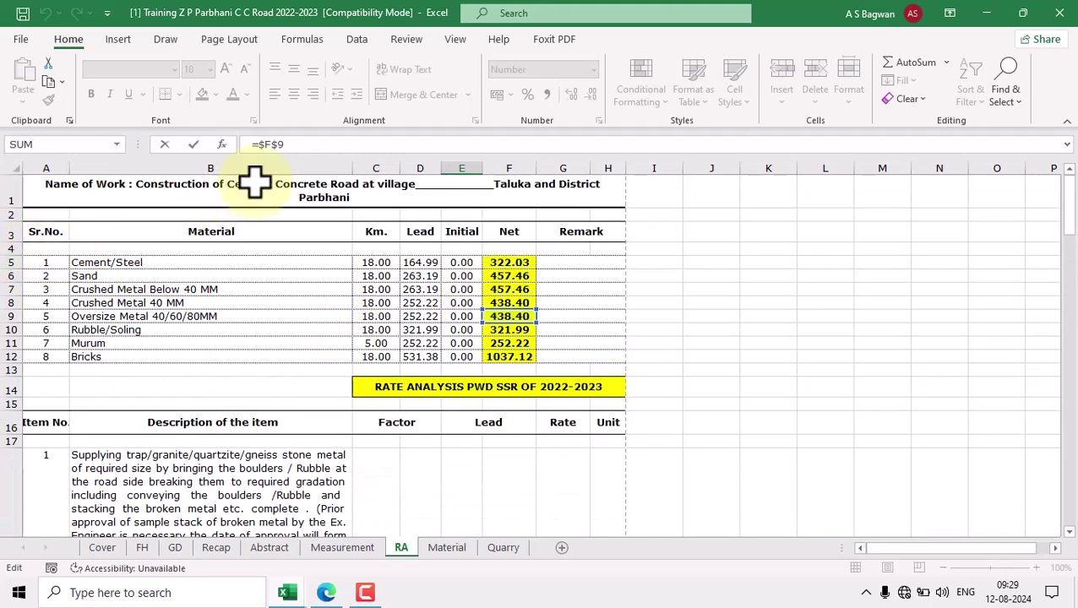
scroll(439, 321, down, 18)
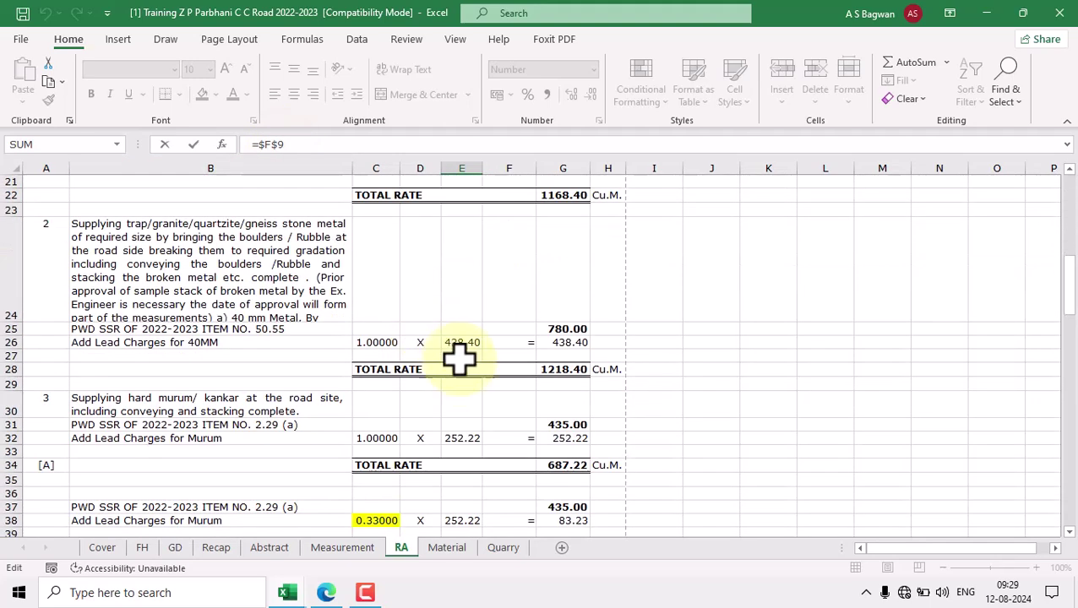
scroll(528, 414, down, 8)
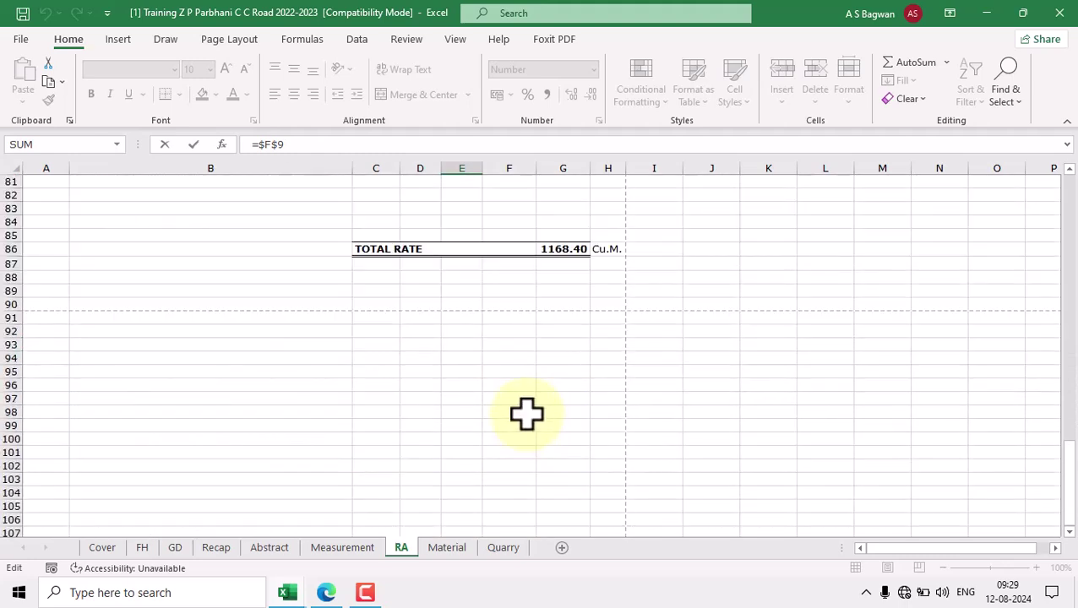
scroll(495, 313, up, 2)
double_click(470, 357)
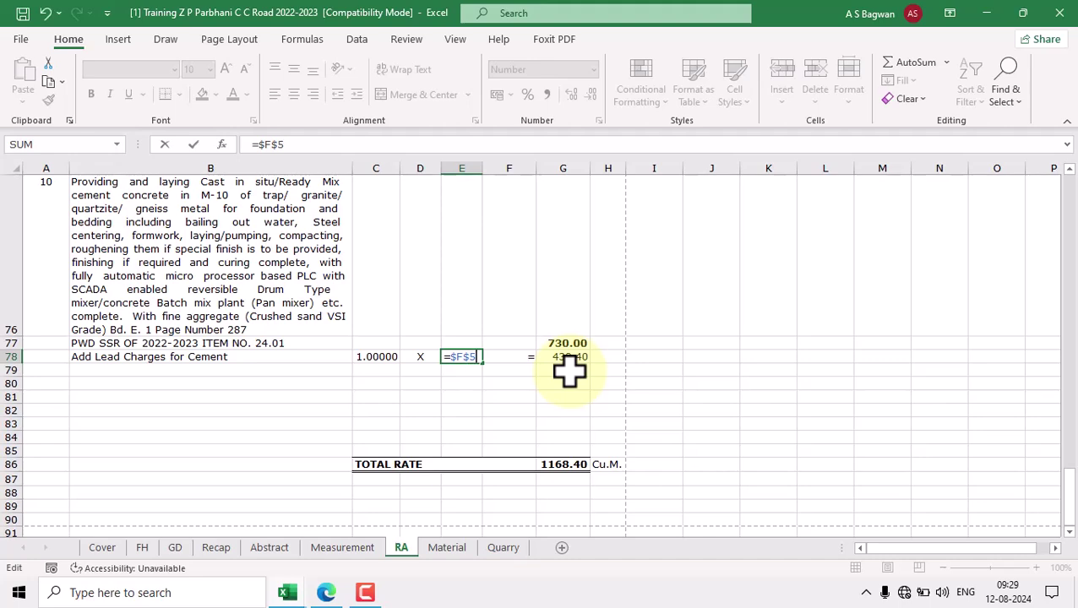
key(Return)
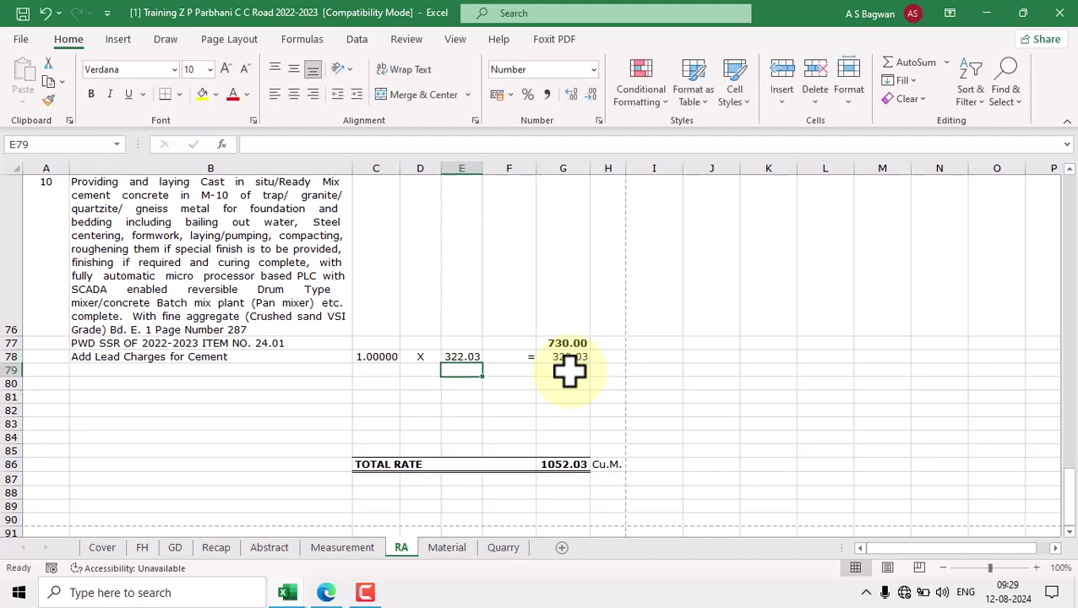
Step: Check the formula reference in E78 against the Cement/Steel row of the lead table, leaving the formula as it is
double_click(470, 356)
scroll(467, 330, up, 20)
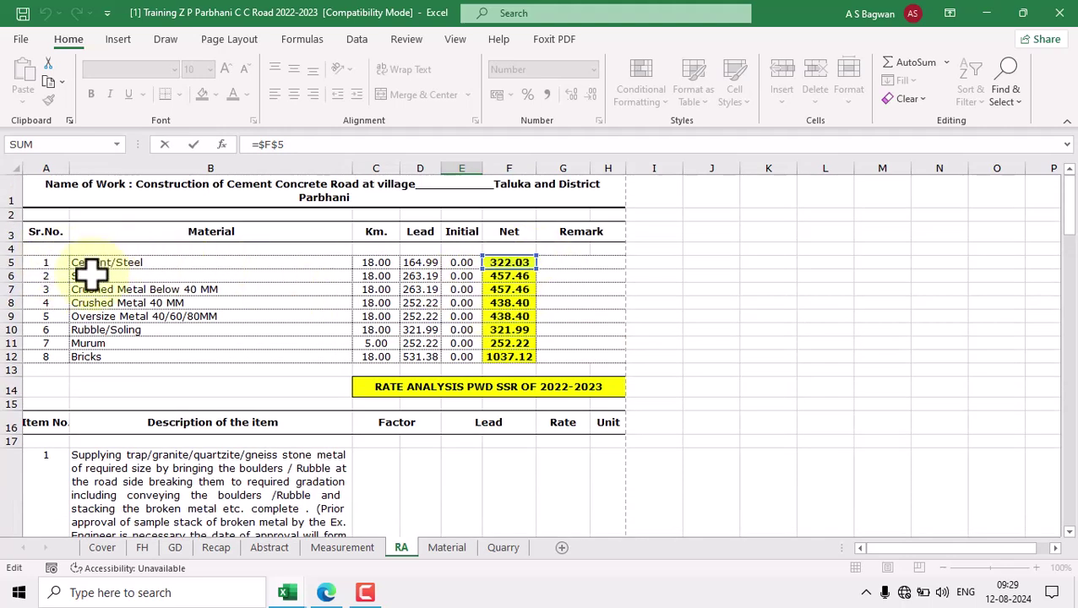
key(Escape)
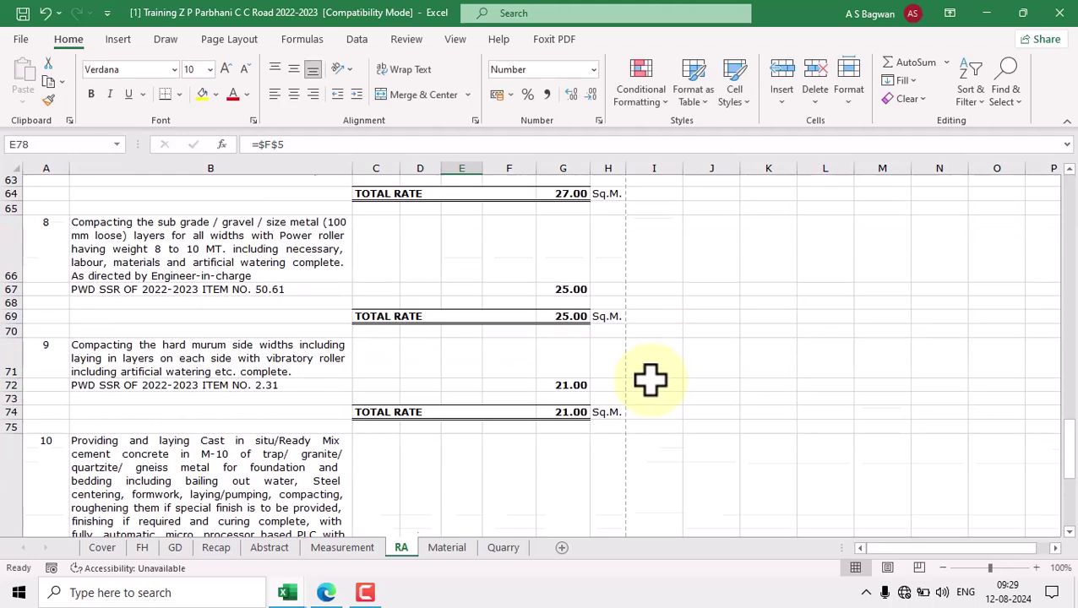
scroll(656, 381, down, 6)
scroll(495, 366, up, 2)
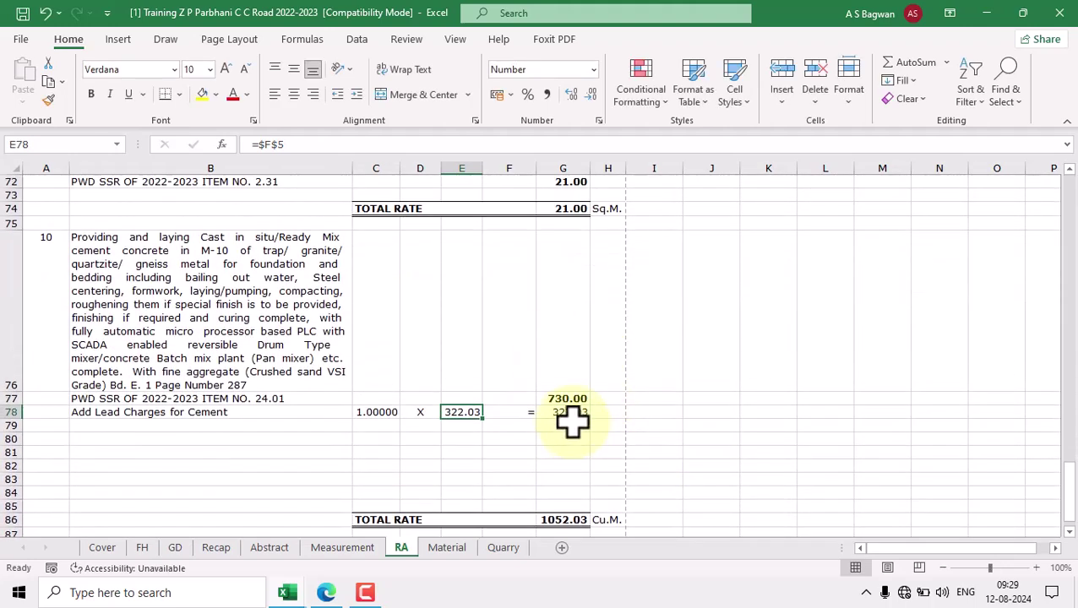
Step: Copy item 10's cement lead charges line, B78:G78, into row 79
double_click(568, 414)
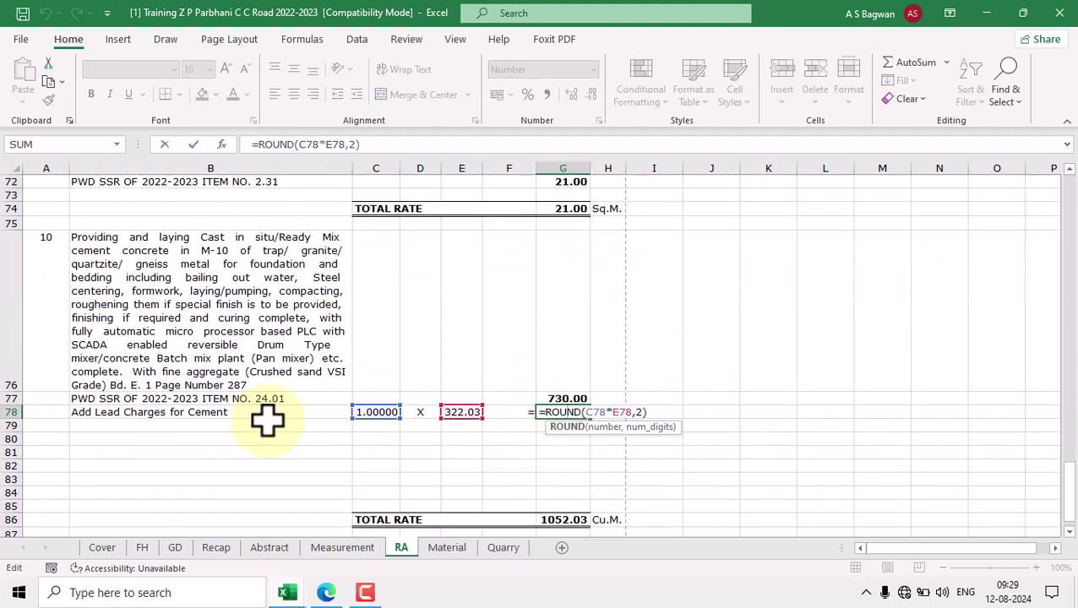
key(Escape)
drag(317, 420, 549, 418)
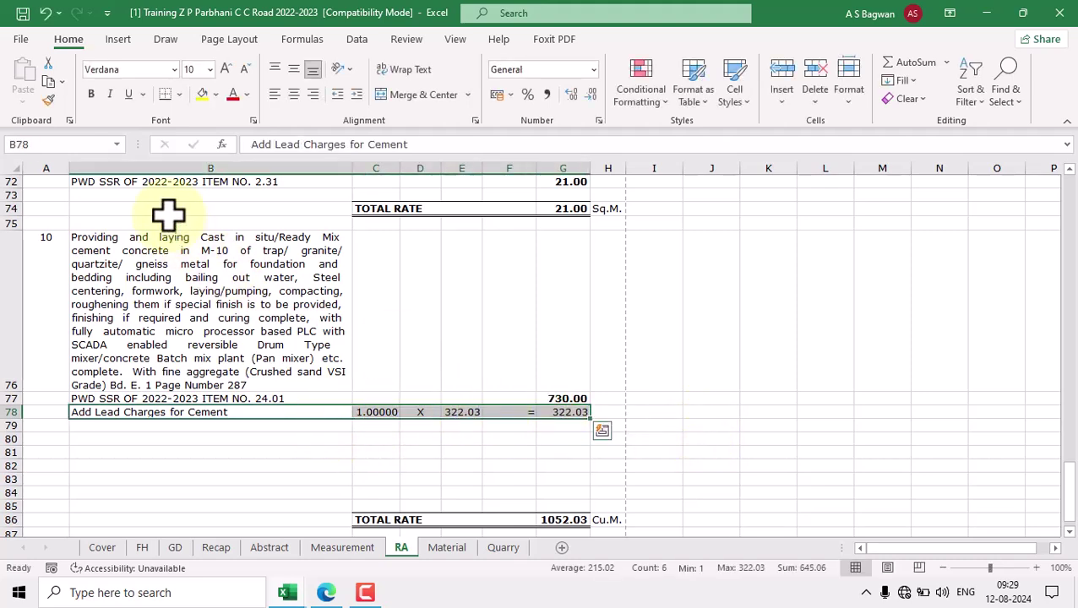
click(48, 81)
click(337, 428)
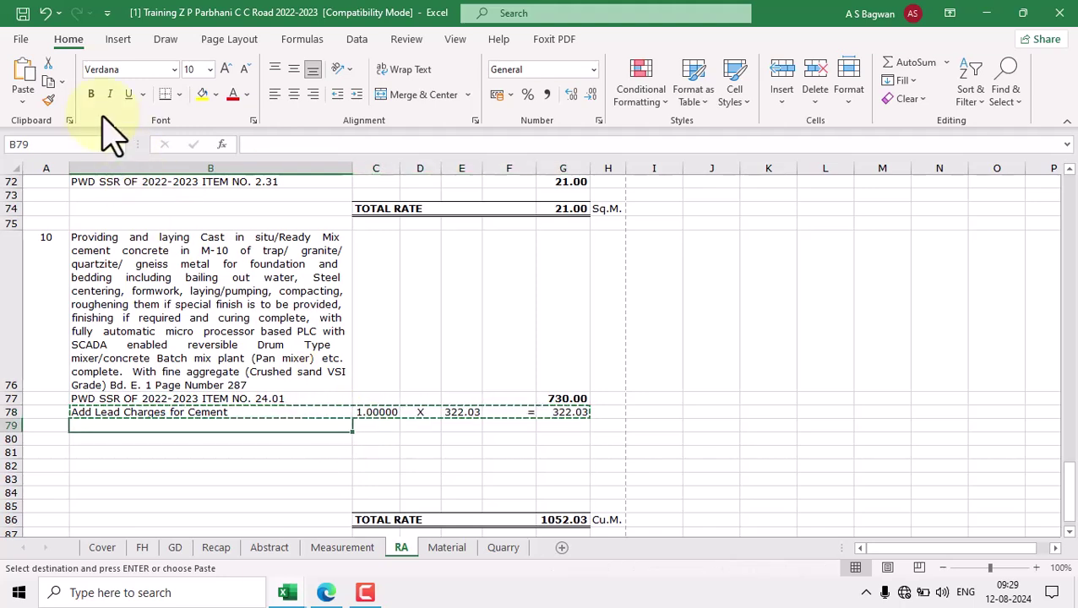
click(22, 76)
key(Escape)
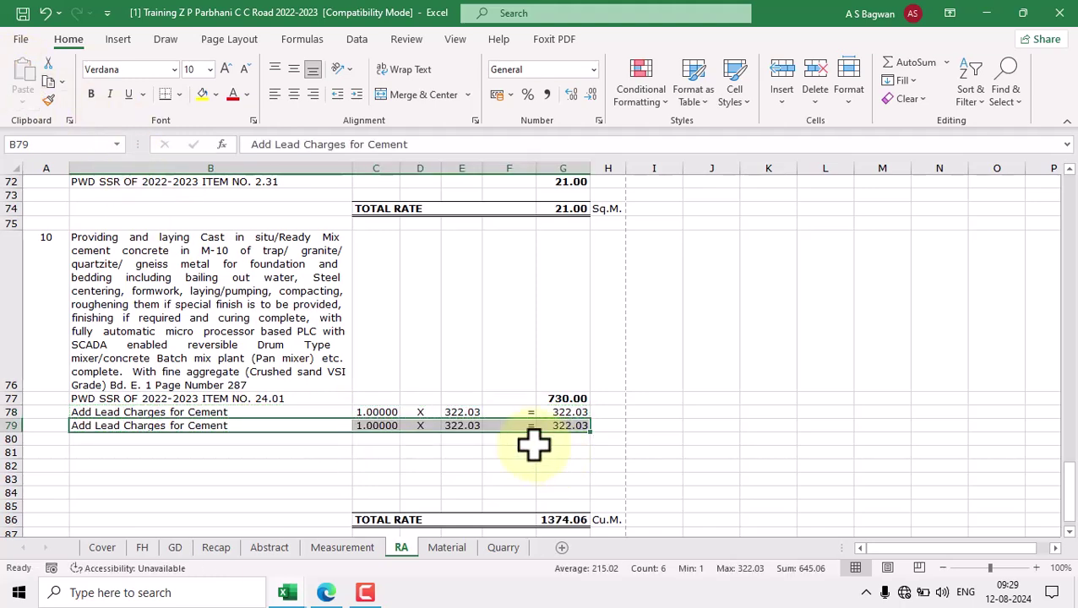
Step: Set the lead in E79 to =$F$6, the net lead value for Sand in the lead table
double_click(467, 425)
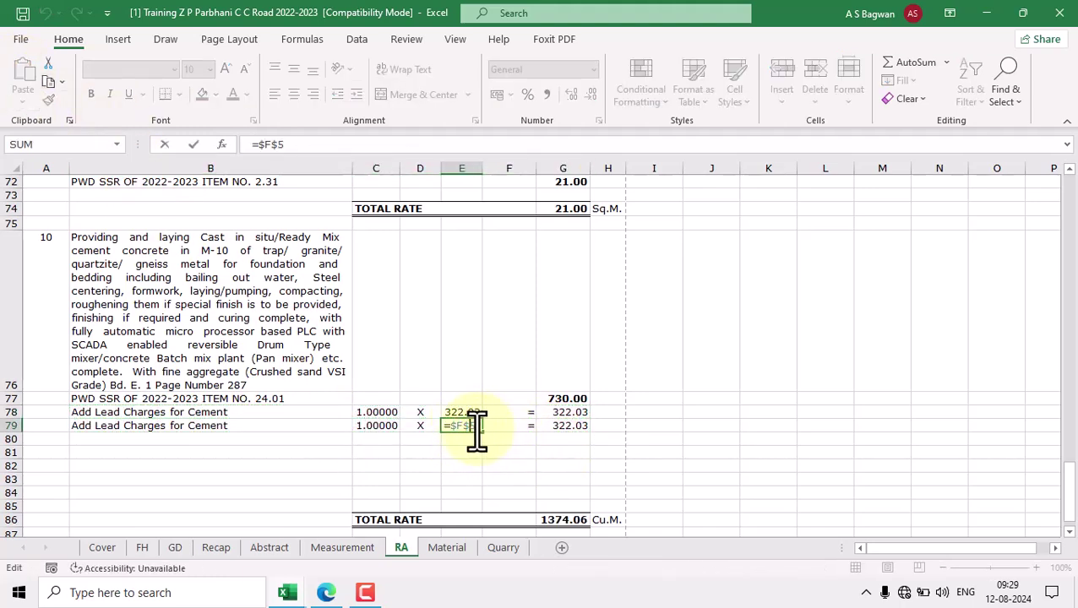
double_click(469, 425)
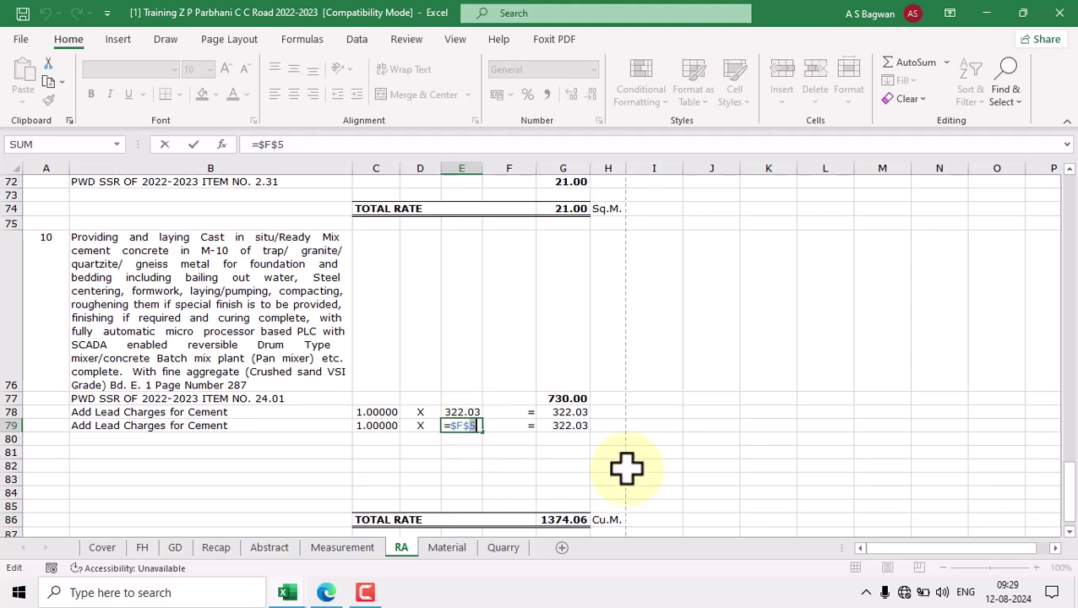
text($F$6)
key(Return)
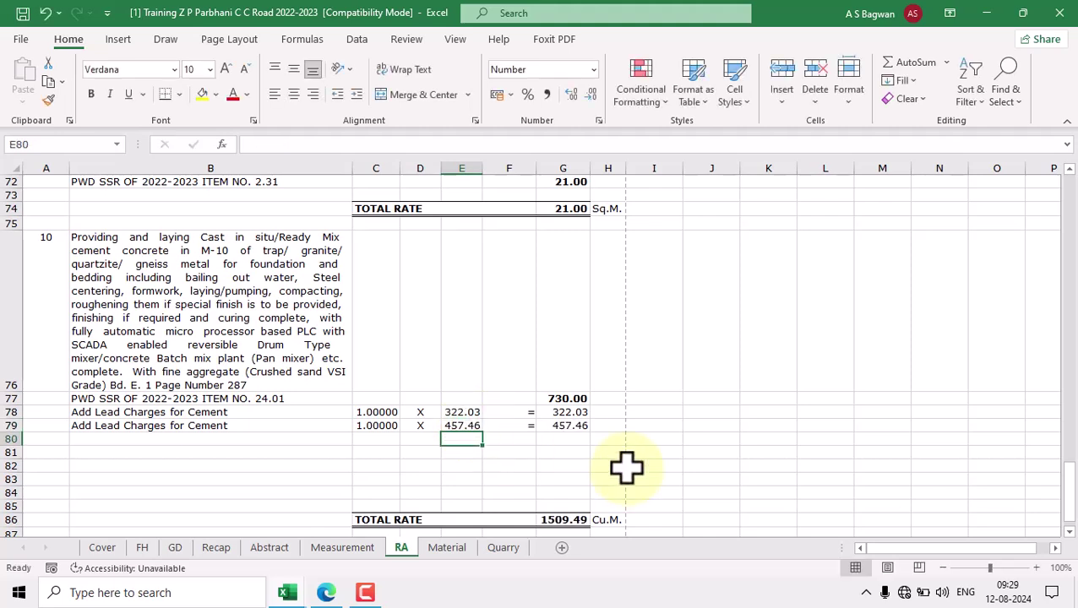
Step: Change the label in B79 to "Add Lead Charges for Sand"
click(240, 424)
double_click(204, 428)
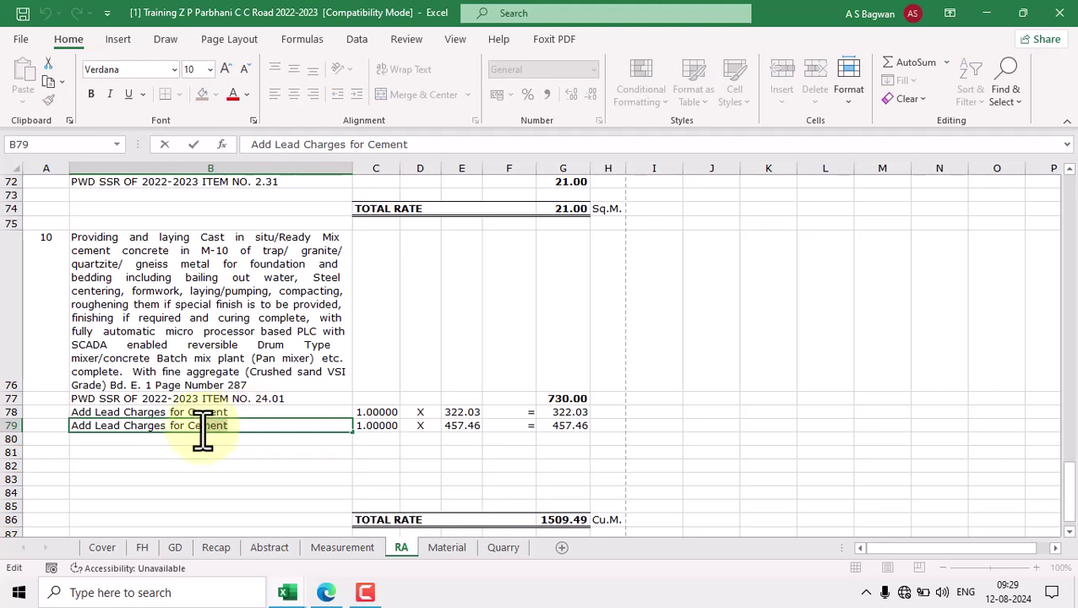
double_click(189, 425)
text(Sand)
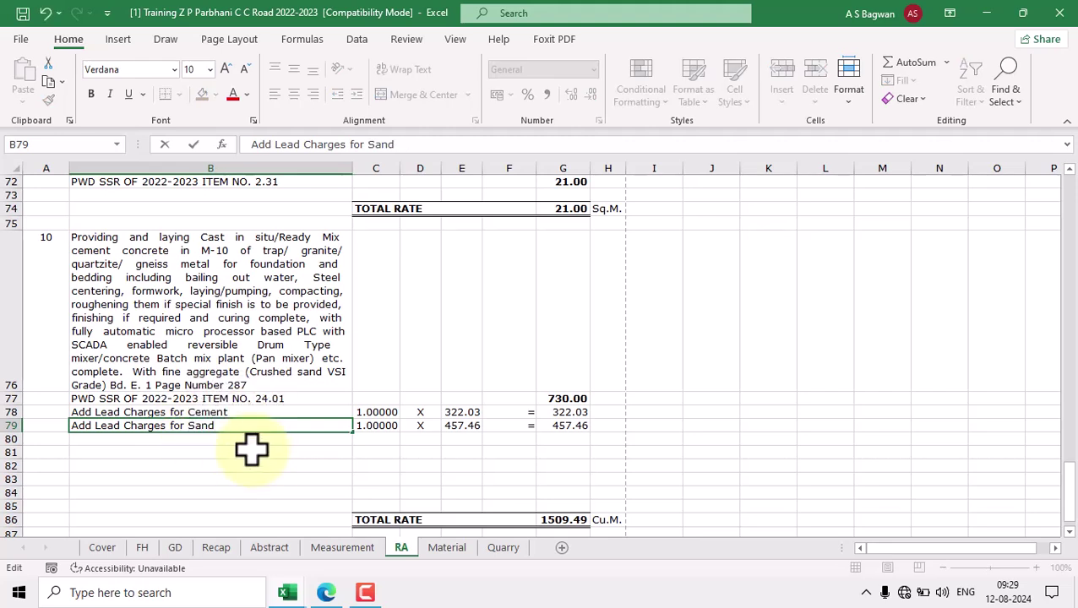
key(Return)
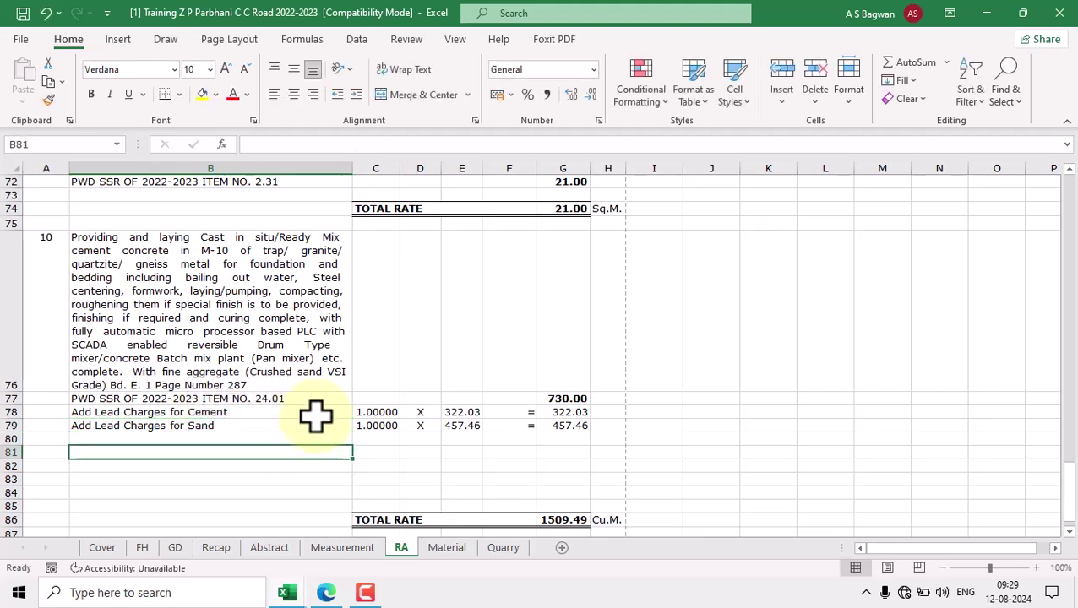
Step: Copy the sand lead charges line, B79:G79, into rows 80 and 81
drag(296, 423, 557, 418)
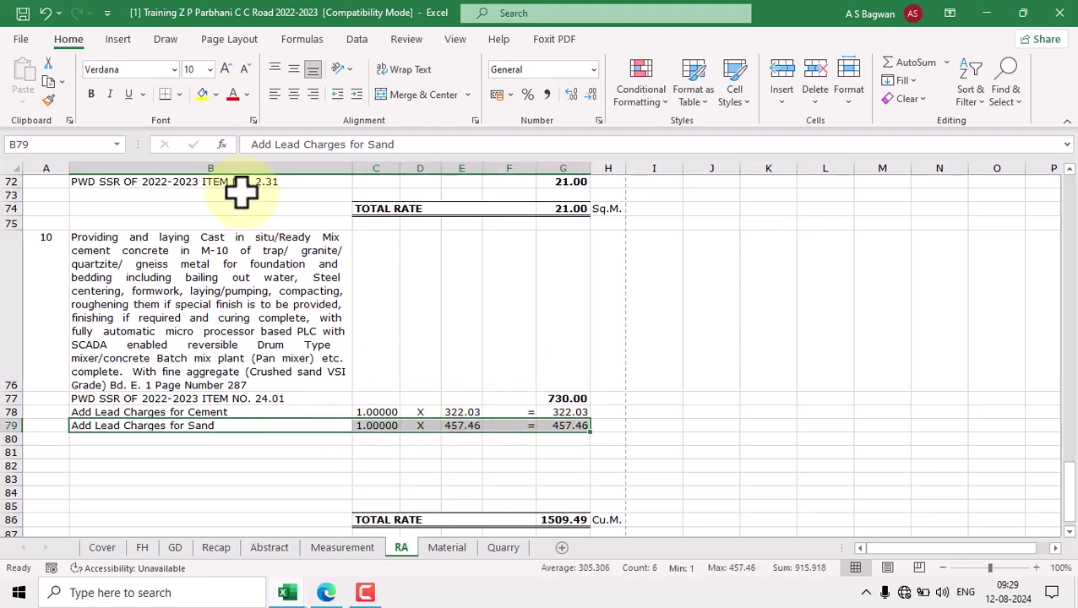
click(46, 82)
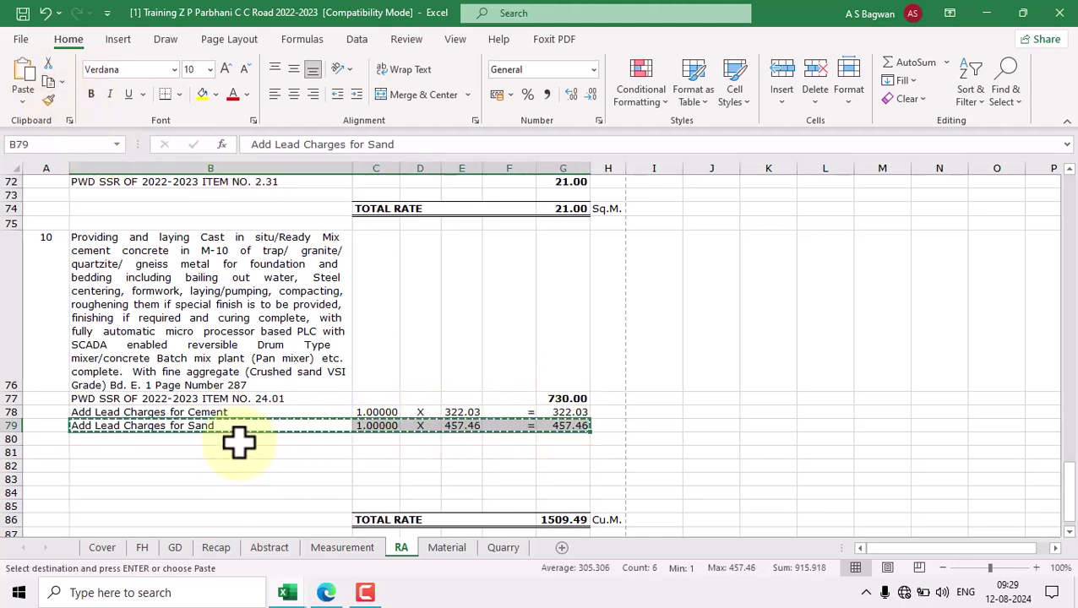
drag(240, 441, 241, 453)
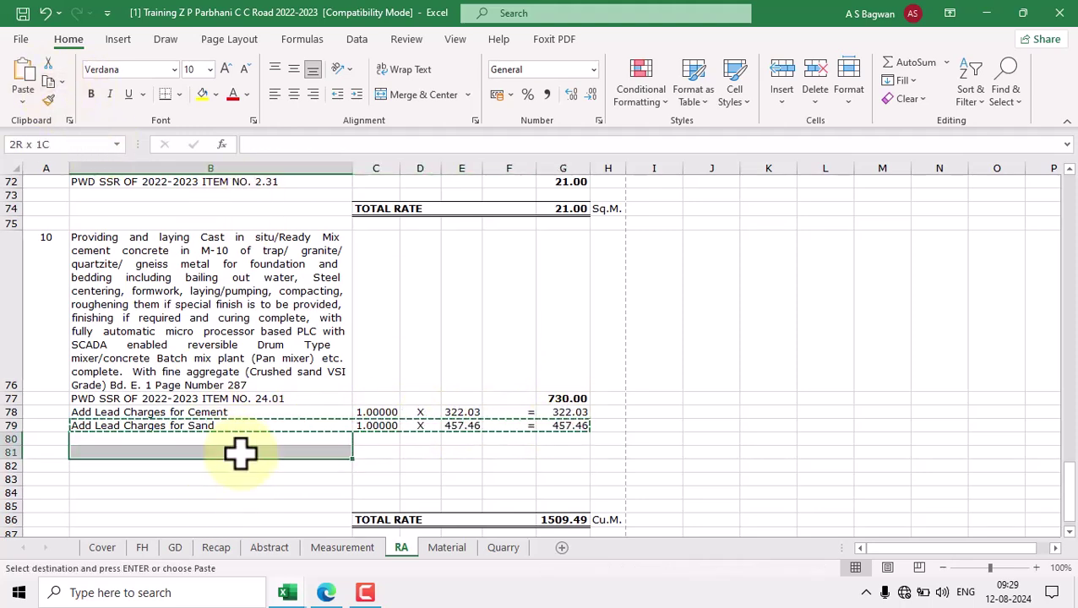
click(22, 80)
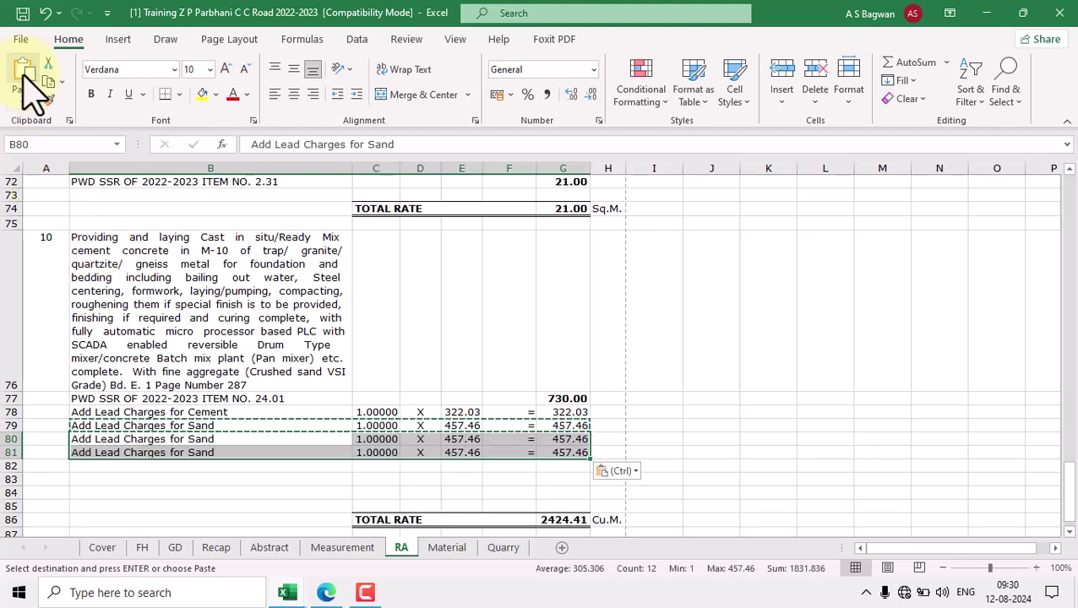
Step: Change the label in B80 to "Add Lead Charges for Crushed Metal Below 40MM"
click(218, 439)
double_click(221, 441)
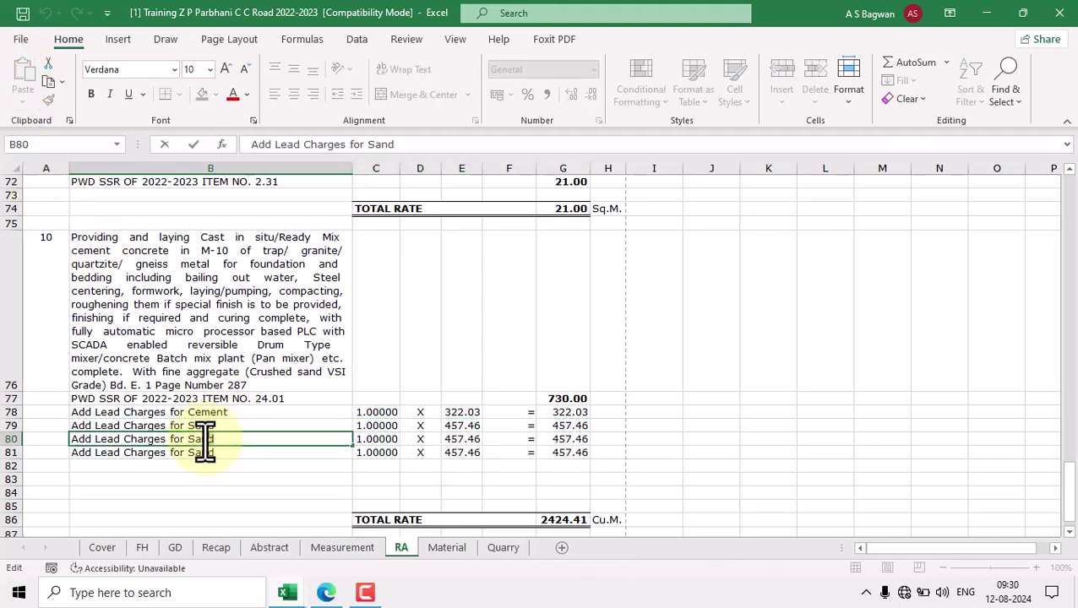
drag(194, 440, 255, 478)
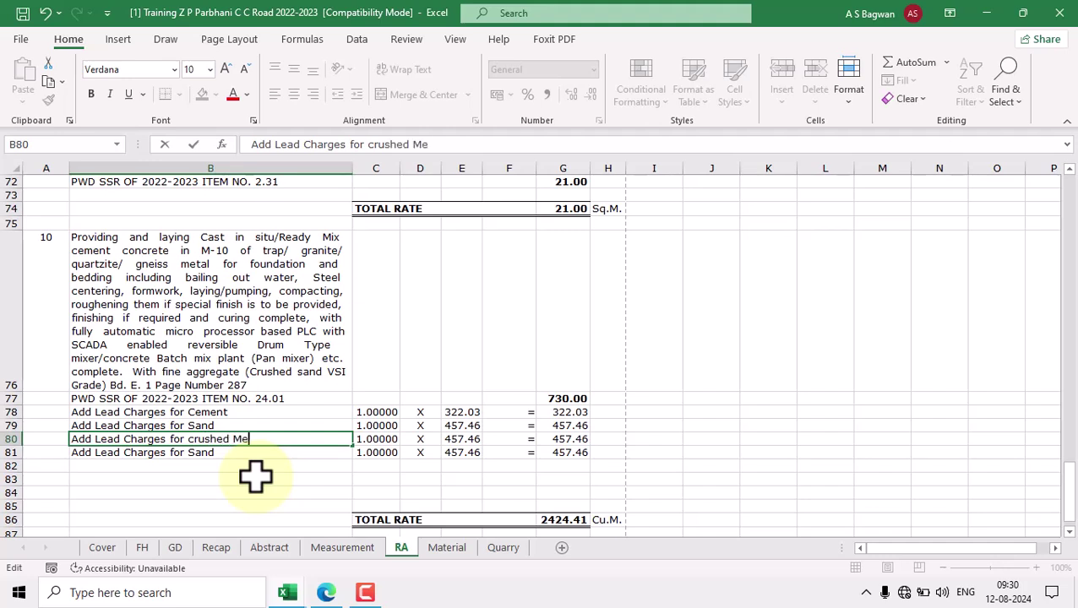
text(Below 40MM)
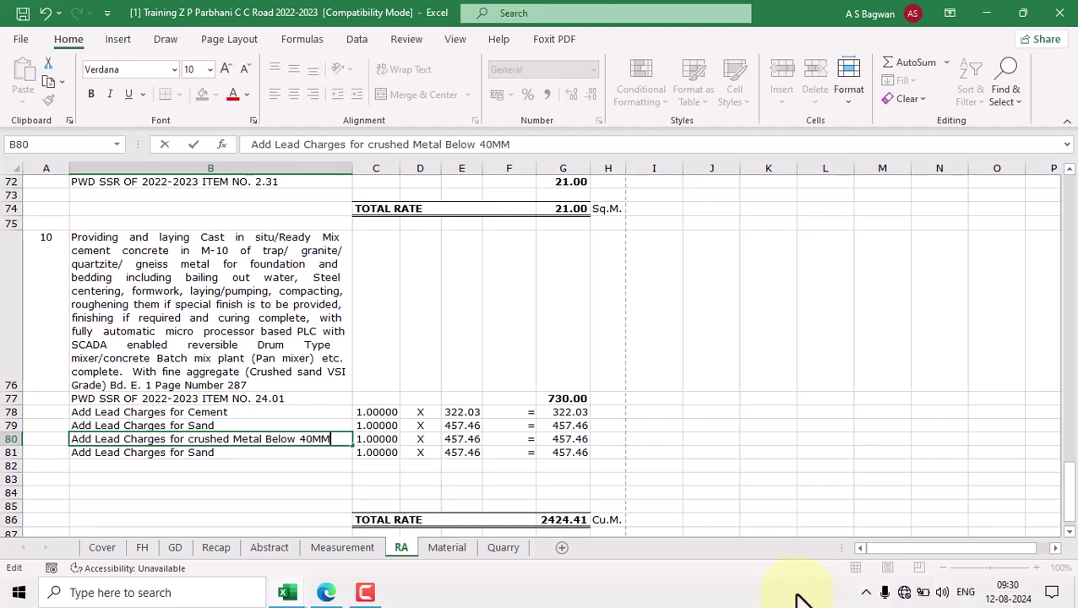
drag(187, 438, 233, 439)
click(192, 439)
key(BackSpace)
text(C)
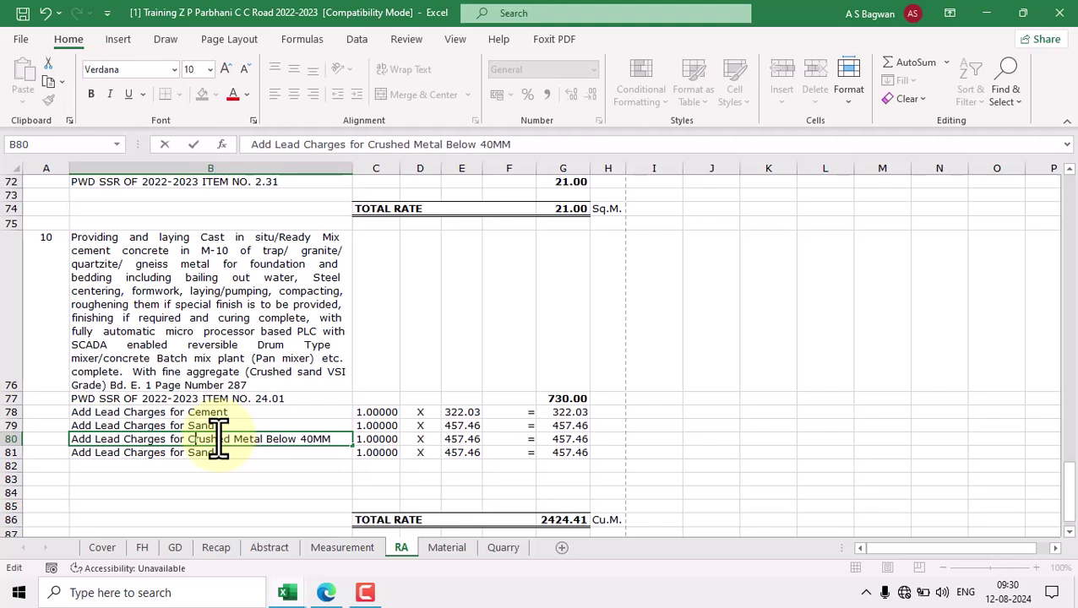
Step: Change the label in B81 to "Add Lead Charges for Crushed Metal 40MM", reusing the material text from B80
drag(187, 439, 338, 441)
key(ctrl+c)
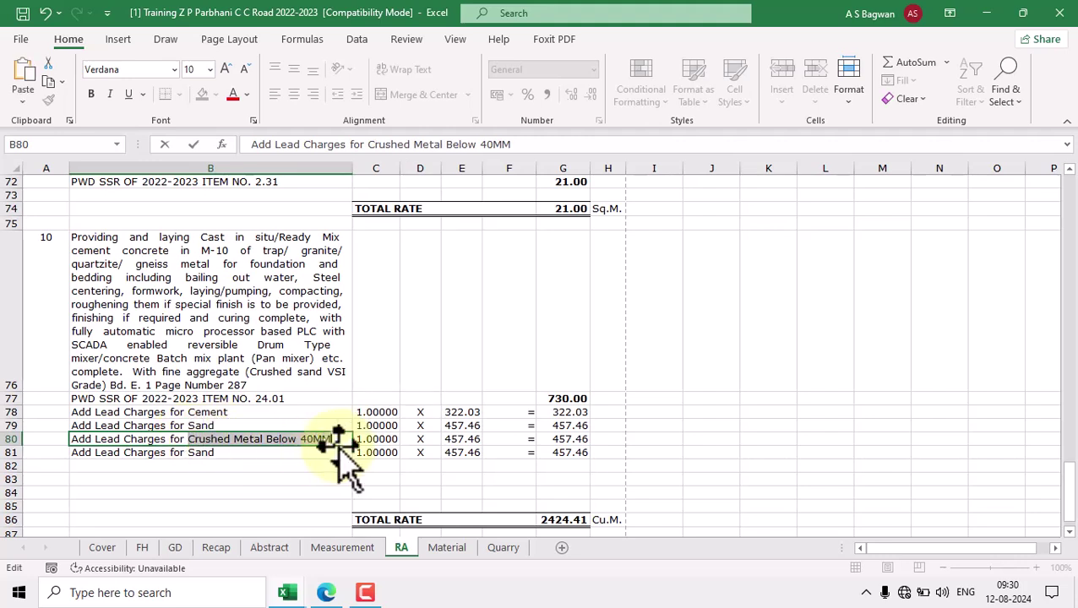
double_click(213, 452)
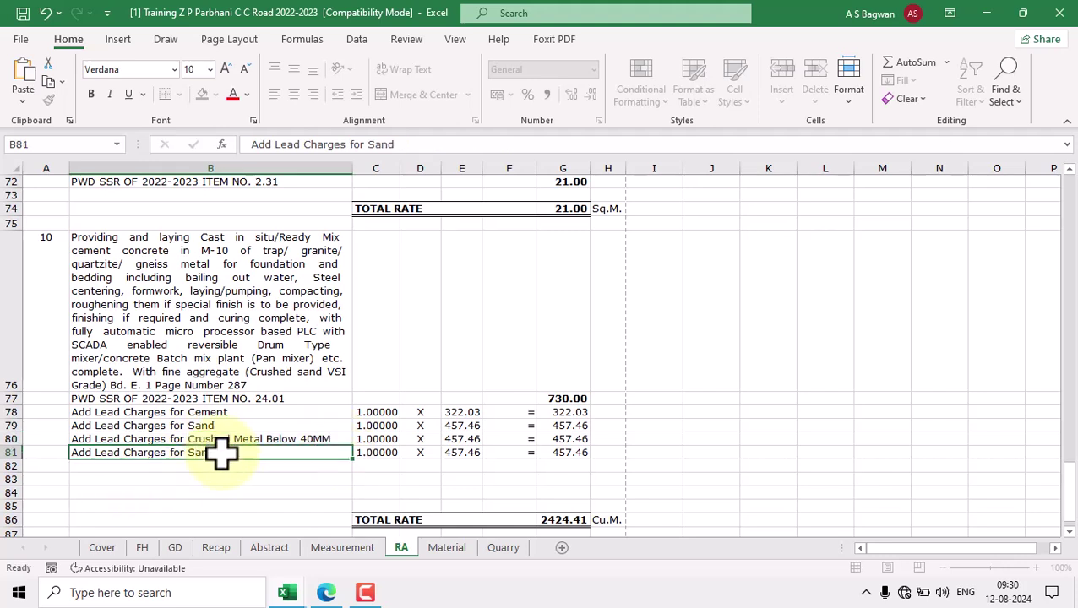
drag(187, 458, 252, 462)
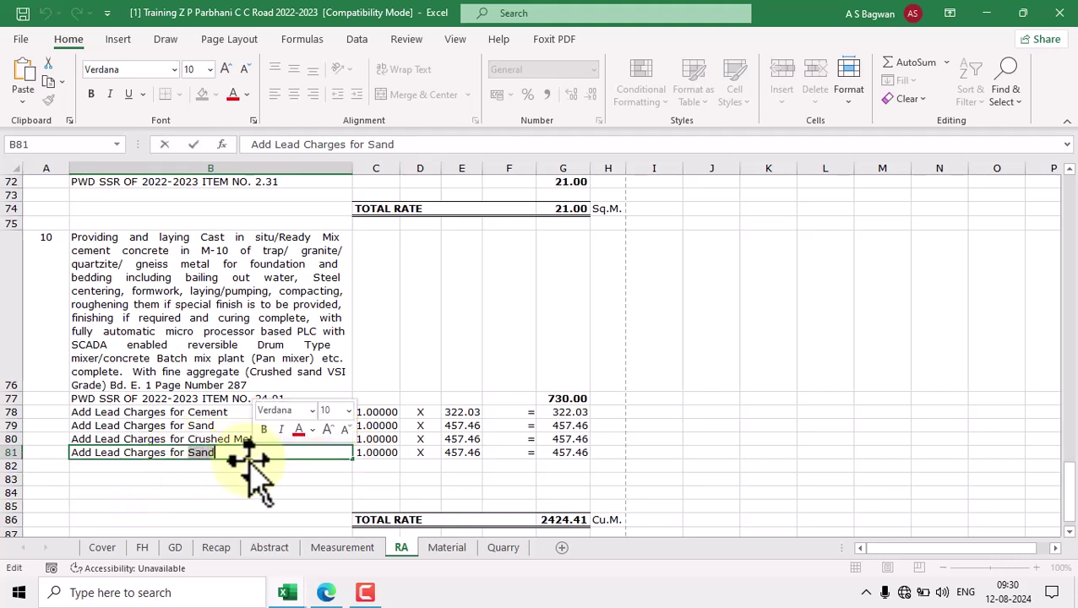
key(ctrl+v)
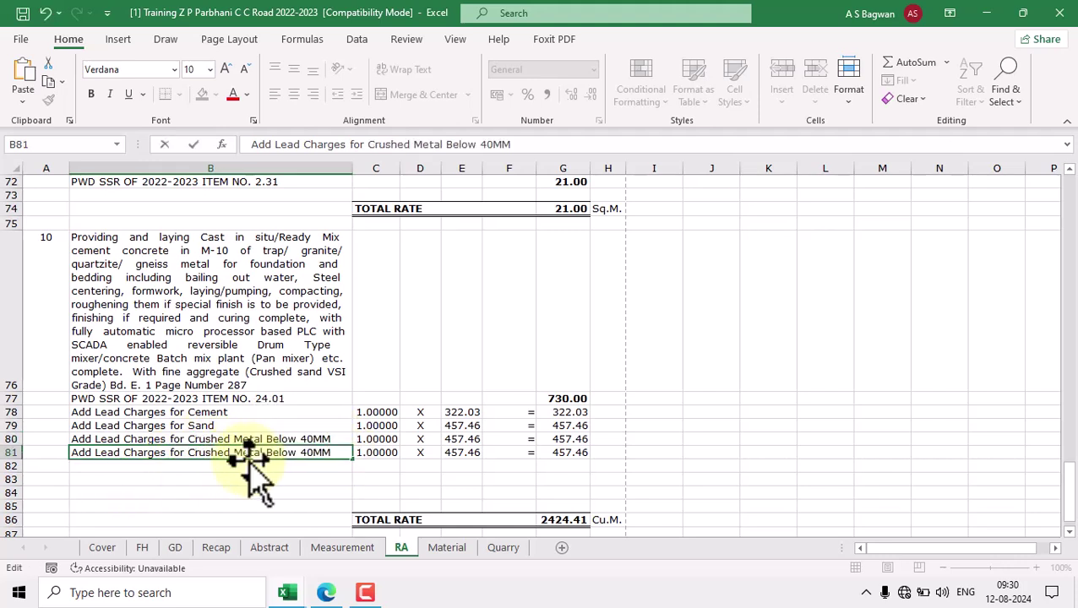
click(301, 455)
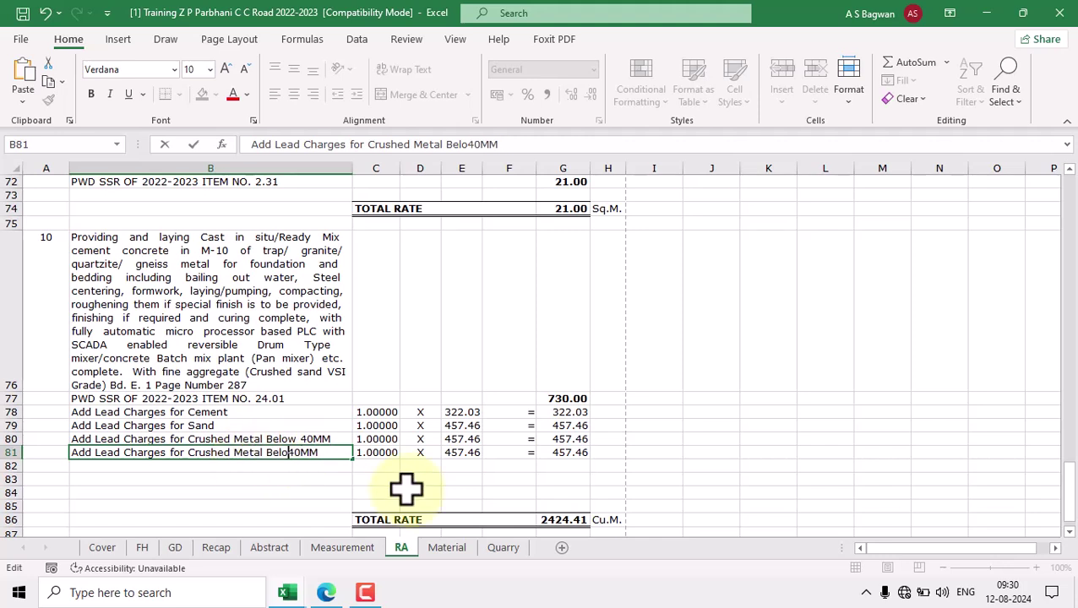
key(Tab)
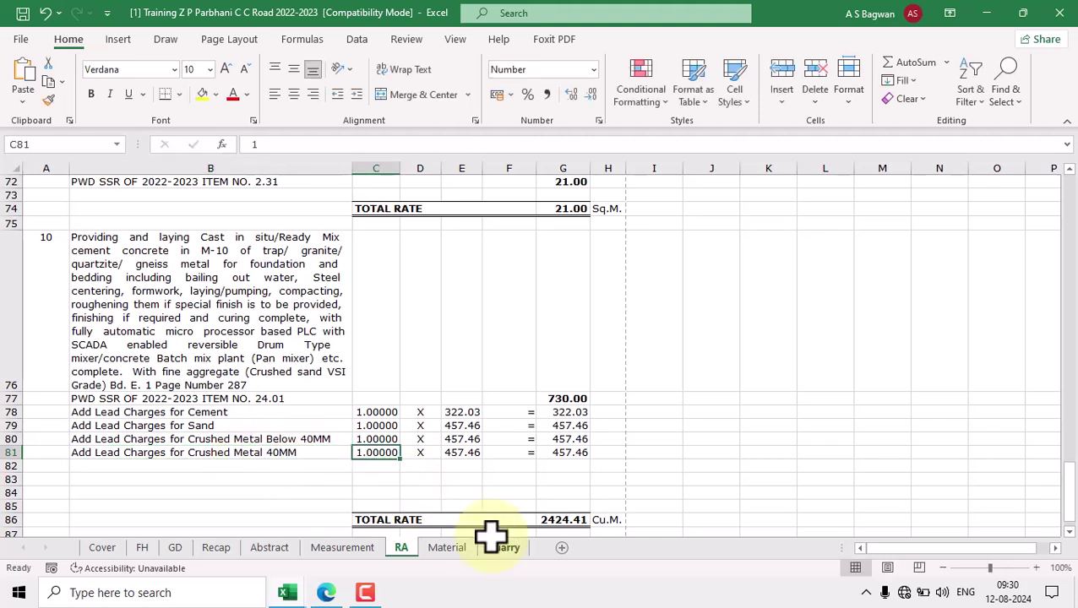
Step: Check the lead references in E78 and E79, and make E80 reference the lead table's net value for Crushed Metal Below 40 MM
click(269, 423)
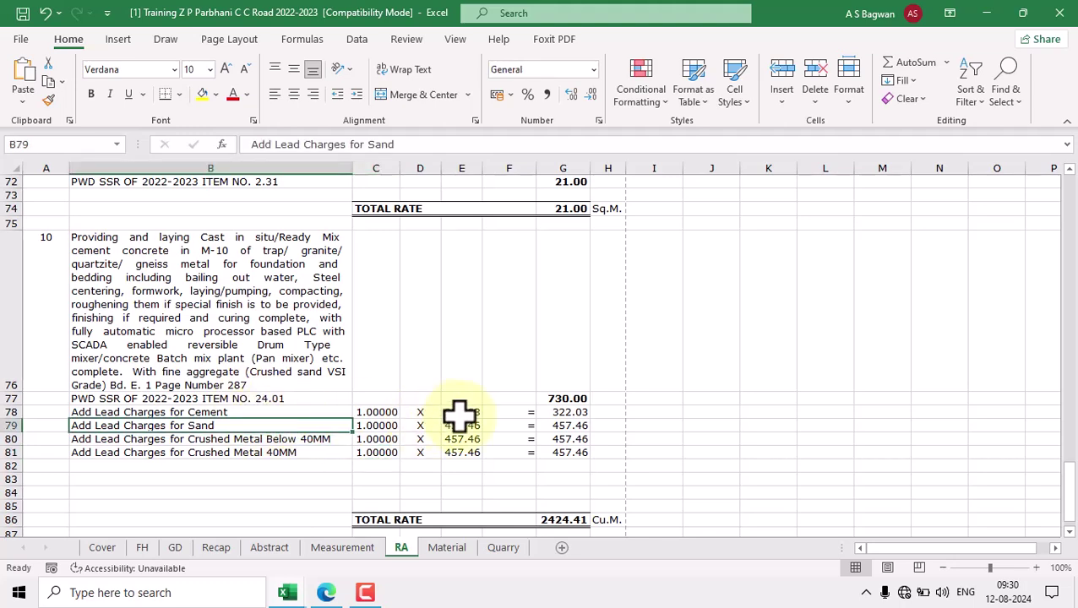
click(469, 411)
key(F2)
key(Escape)
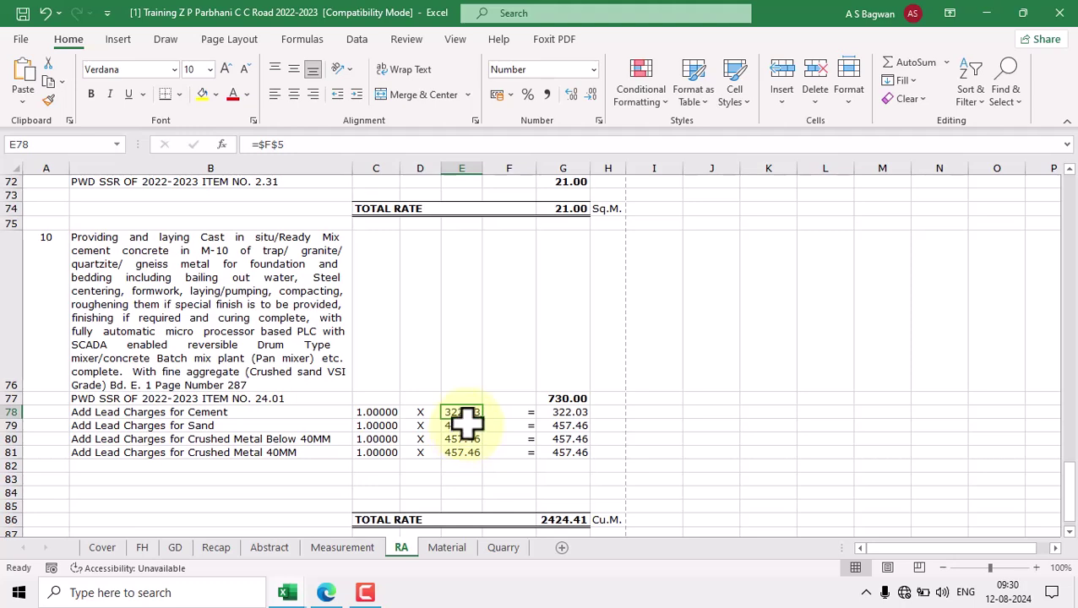
key(Escape)
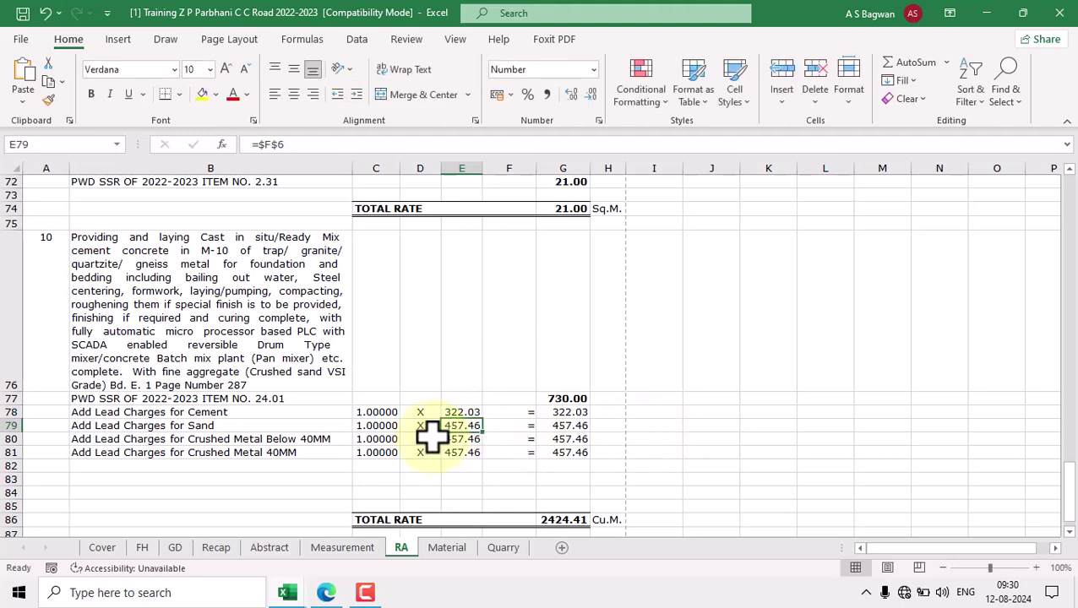
click(302, 439)
click(462, 439)
key(F2)
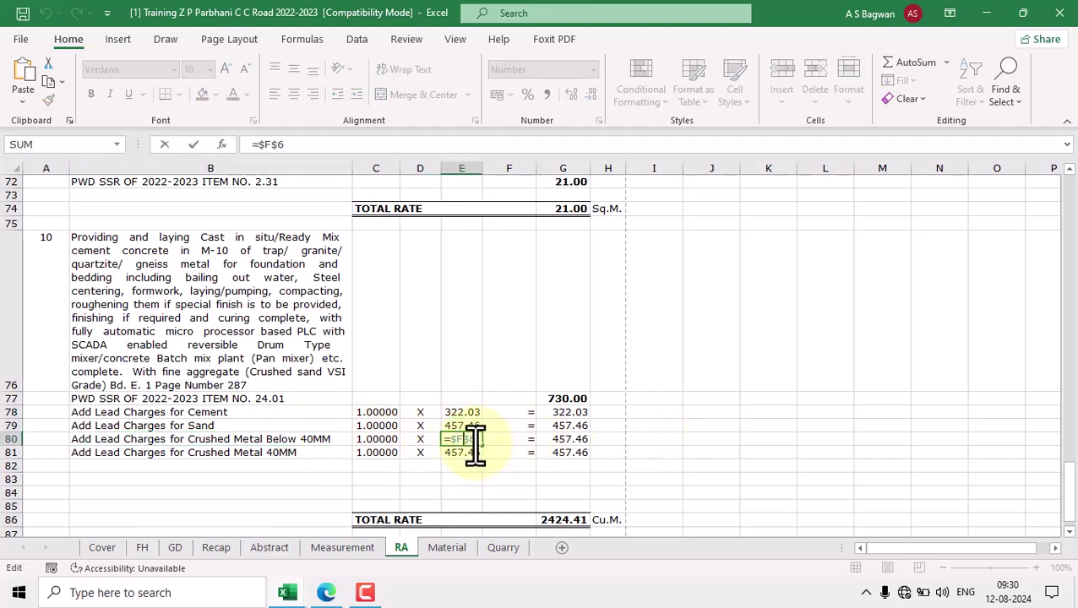
double_click(470, 438)
key(Return)
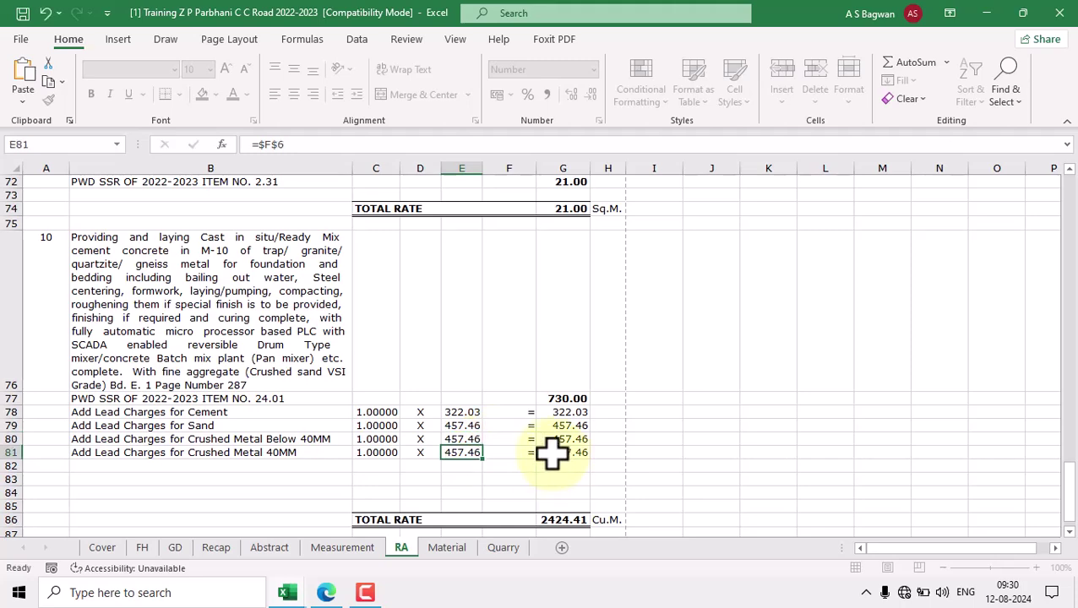
Step: Make the lead formula in E81 reference the lead table's net value for Crushed Metal 40 MM
click(278, 453)
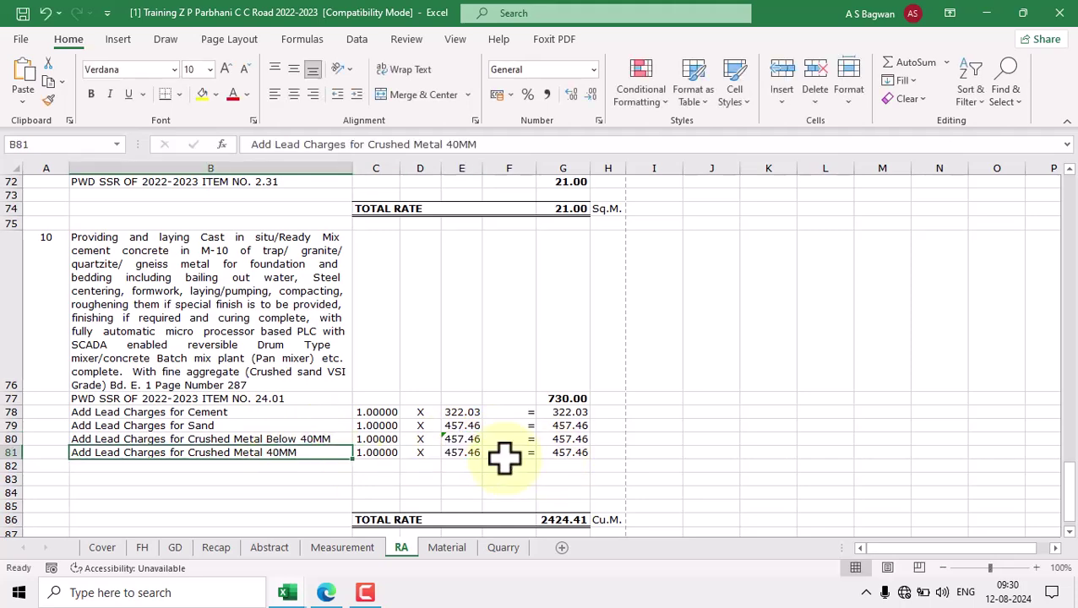
click(456, 453)
key(F2)
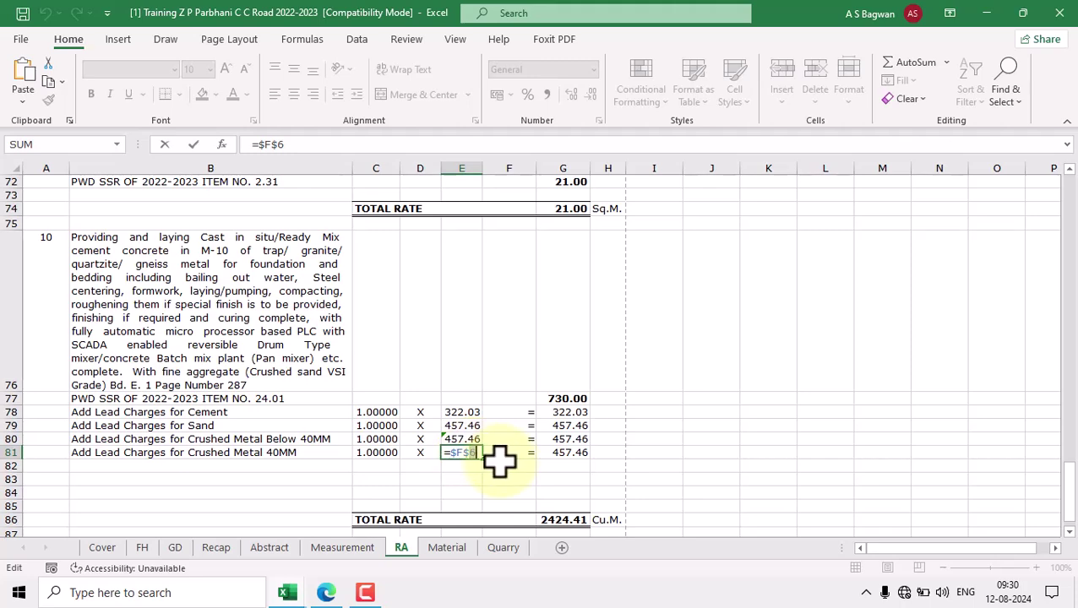
key(Return)
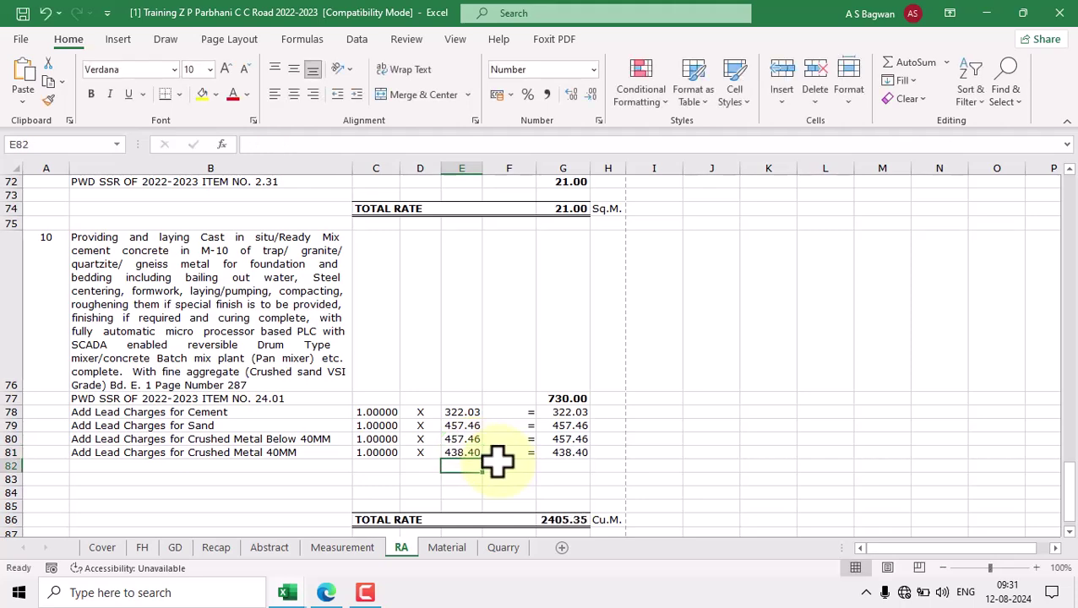
Step: Check that the lead formulas in E78 and E79 reference the lead table's net values for Cement/Steel and Sand
double_click(465, 411)
scroll(529, 364, up, 20)
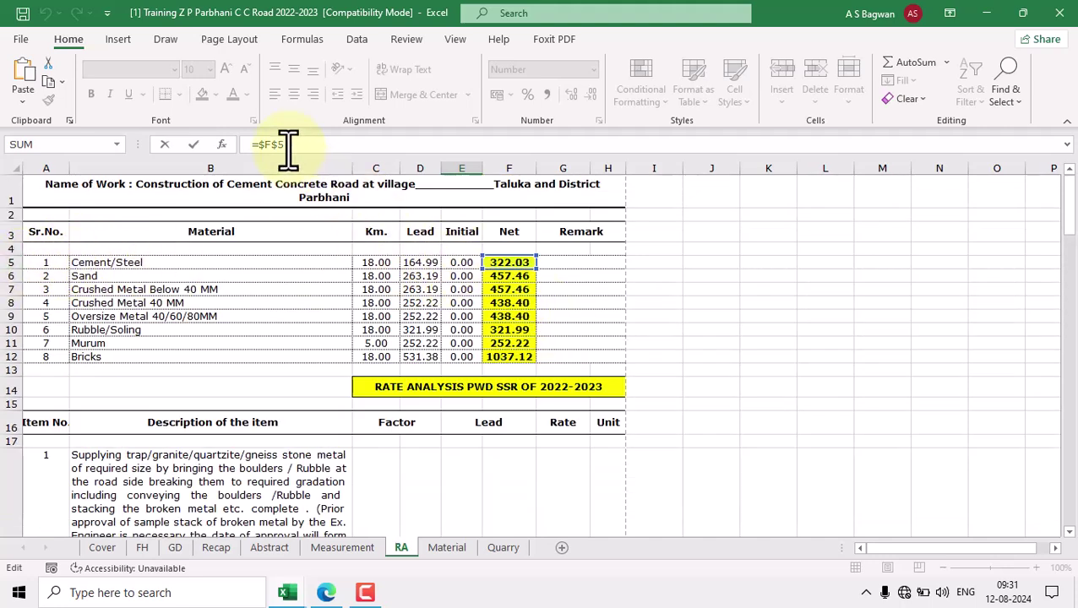
scroll(494, 377, down, 20)
key(Escape)
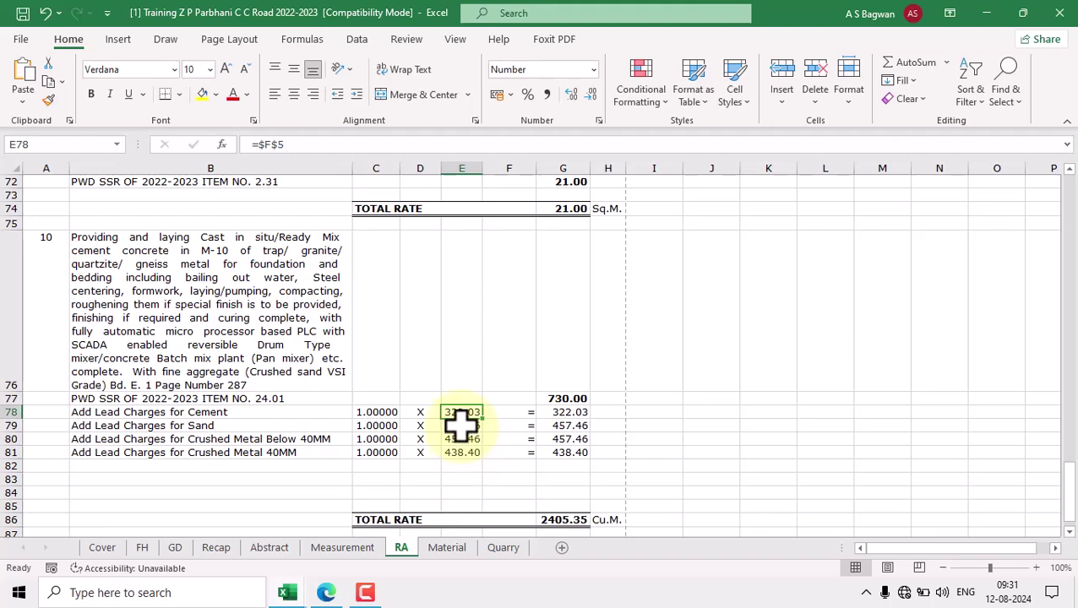
double_click(461, 426)
scroll(490, 278, up, 20)
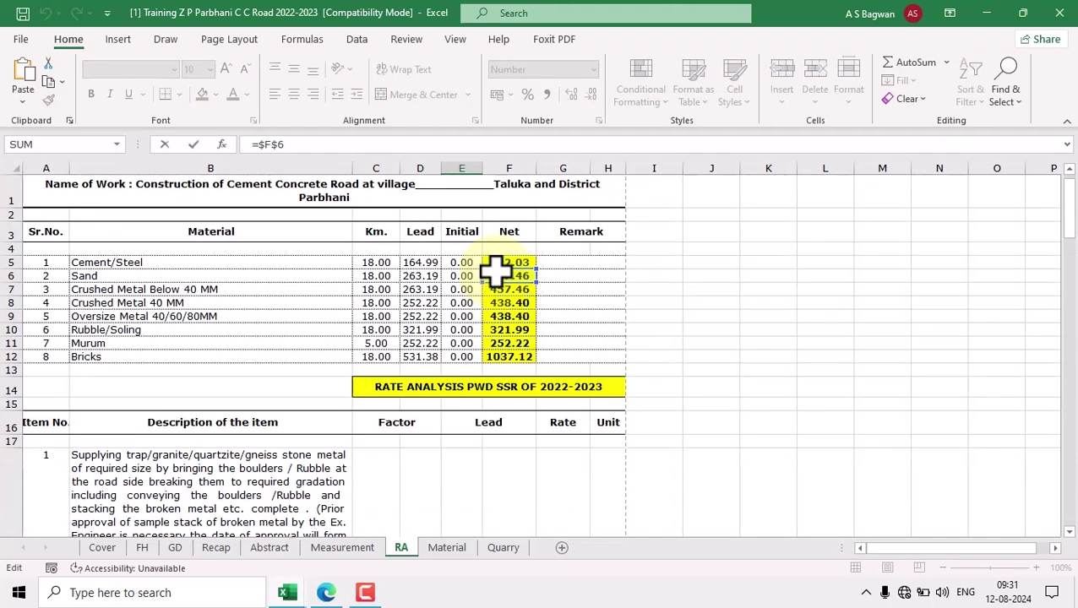
key(Escape)
scroll(545, 372, down, 17)
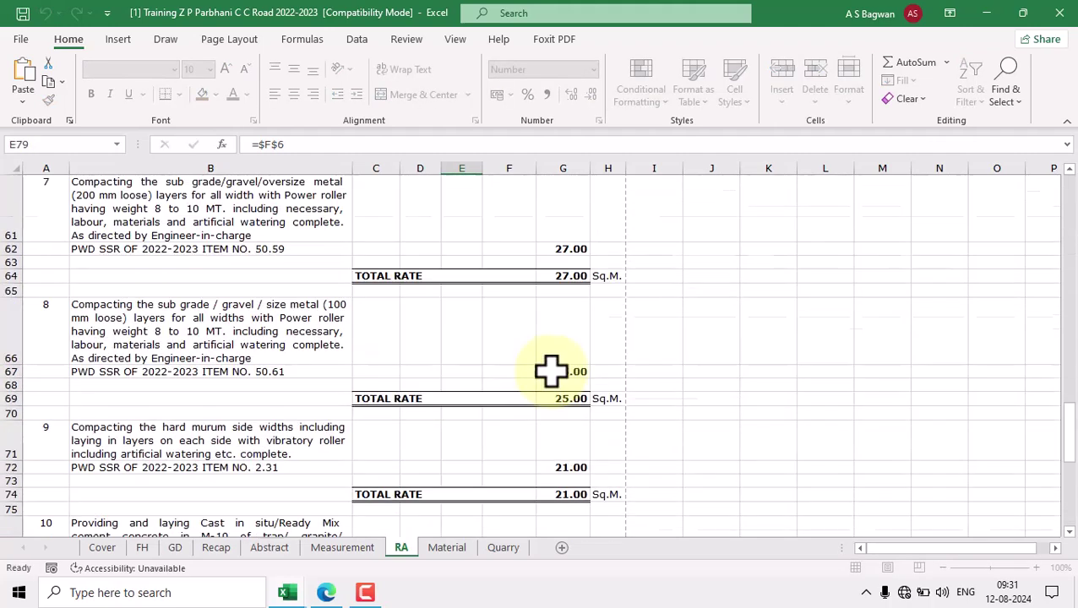
scroll(545, 371, down, 6)
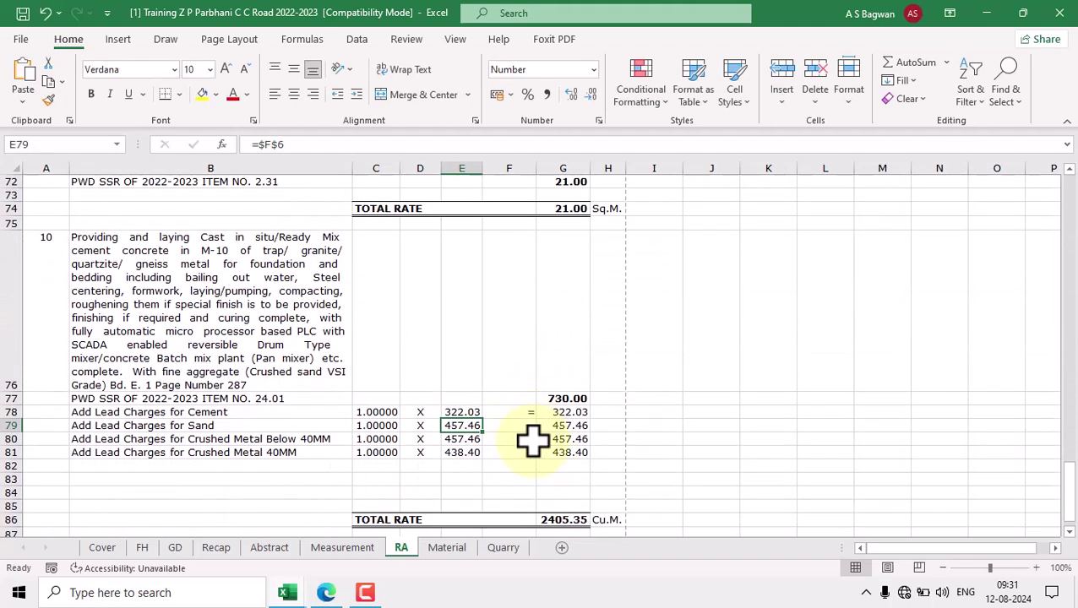
Step: Check the formulas in E80 and E81 against the lead table's net values for the two crushed metal sizes
double_click(457, 437)
scroll(517, 355, up, 20)
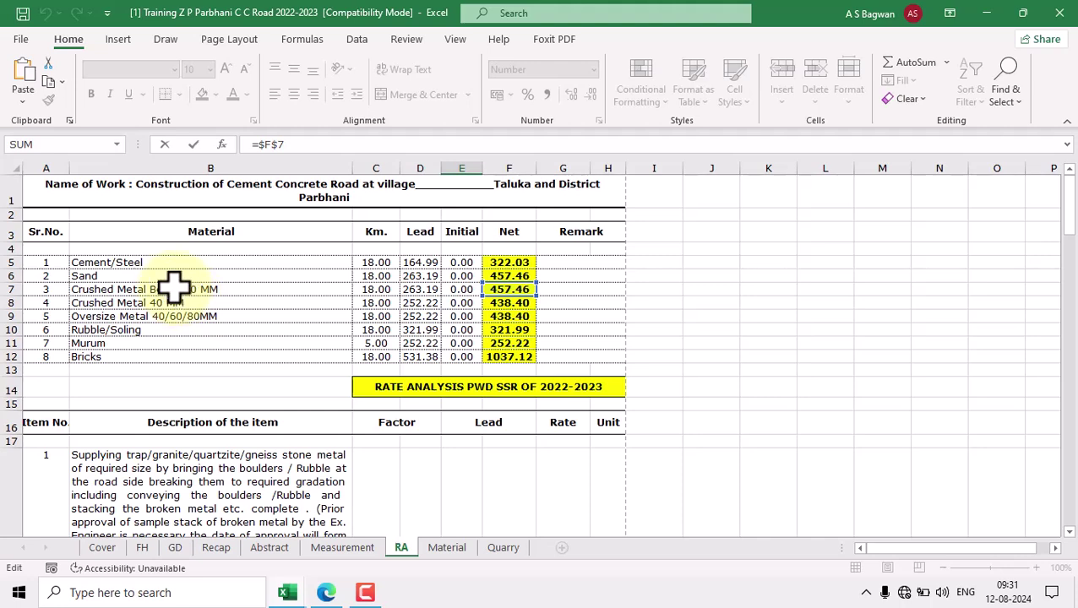
key(Return)
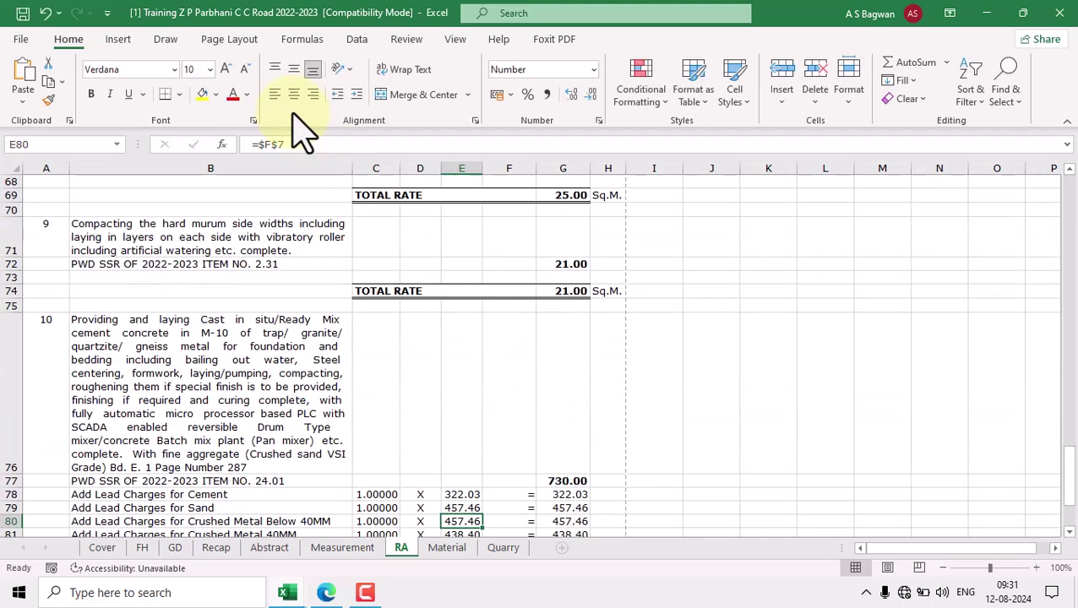
scroll(464, 477, down, 2)
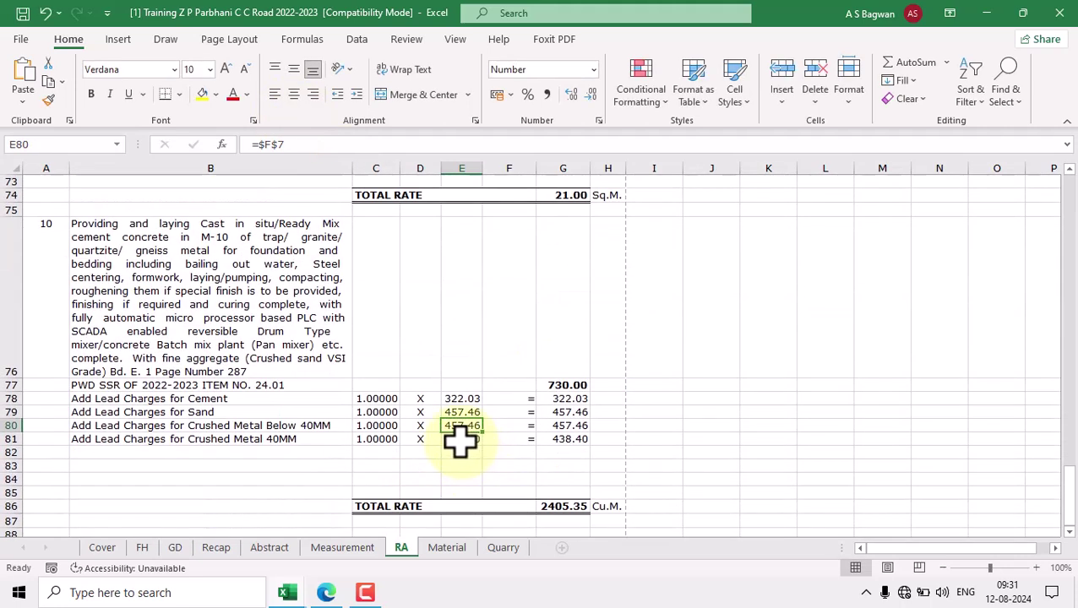
click(462, 437)
text(=$F$8)
scroll(515, 368, up, 20)
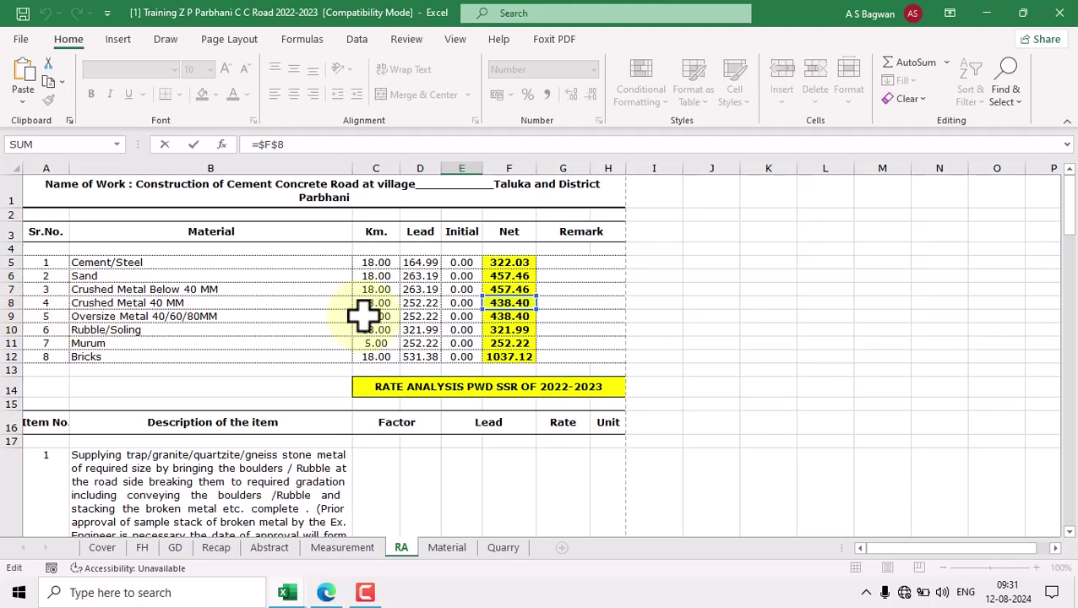
key(Return)
scroll(558, 376, down, 6)
scroll(562, 384, up, 2)
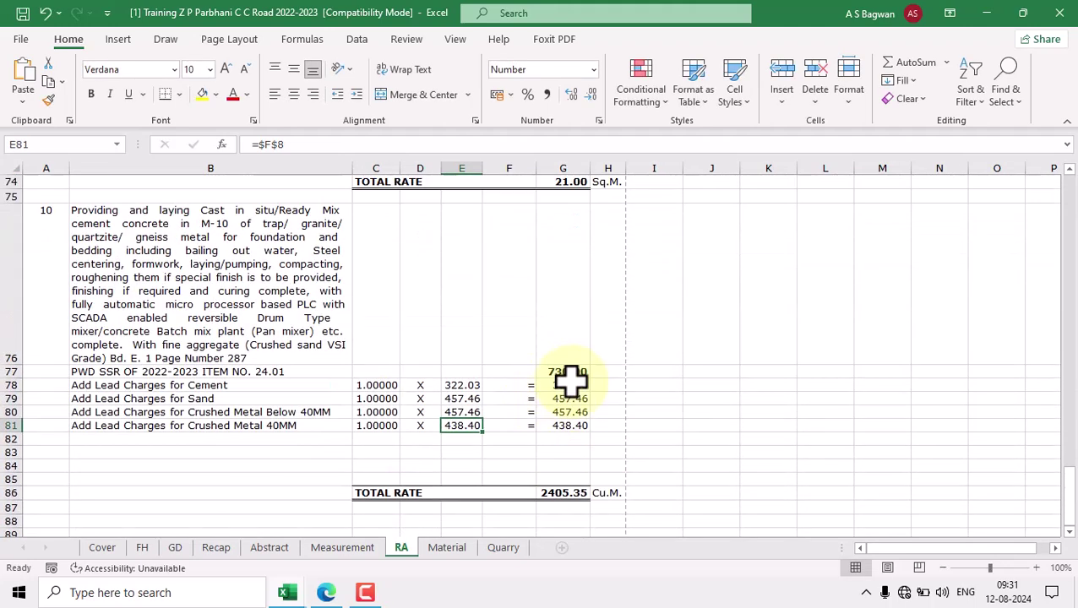
Step: Insert a row above the cement lead charges of item 10 and copy the cement line from columns B to G into it
click(558, 386)
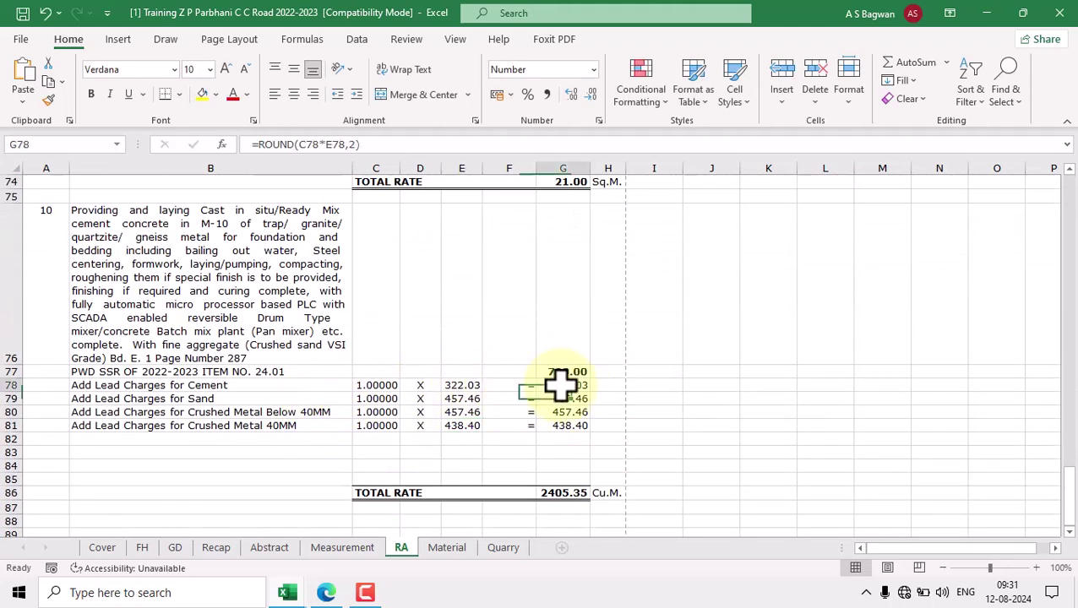
click(782, 97)
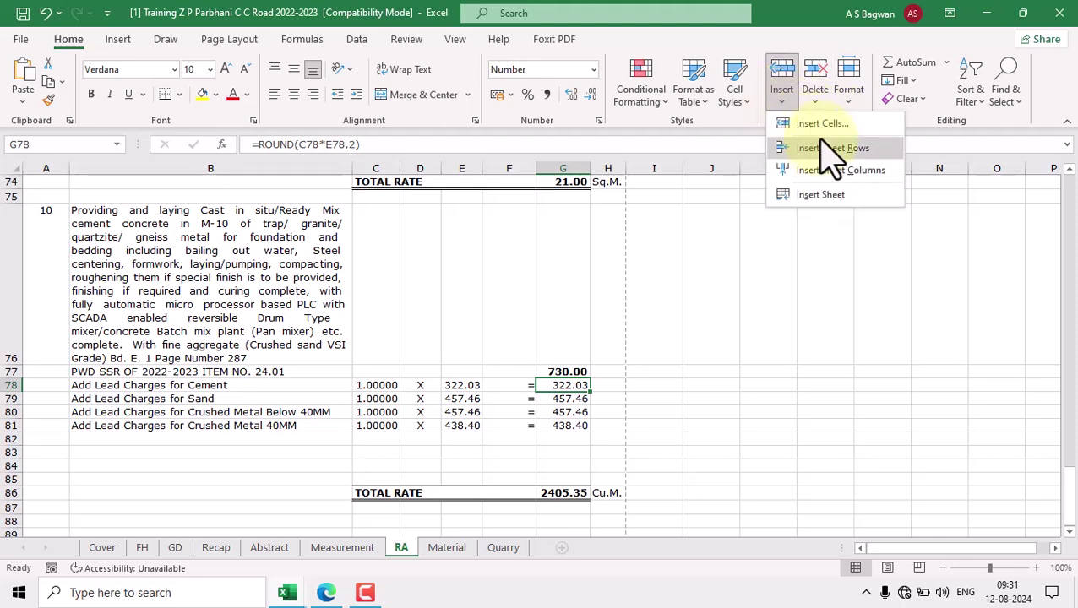
click(832, 149)
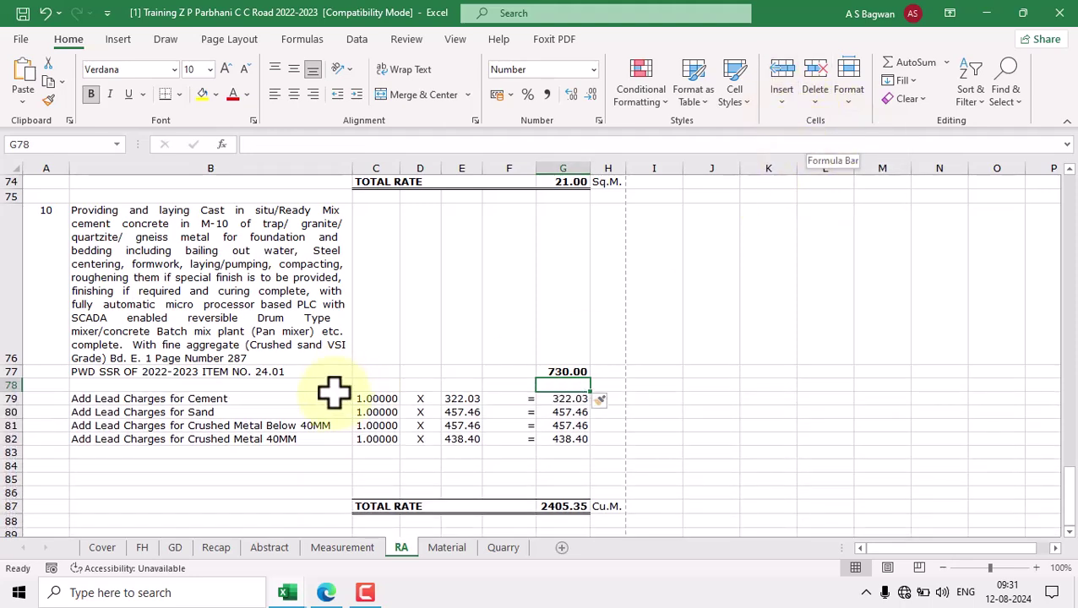
drag(332, 403, 568, 401)
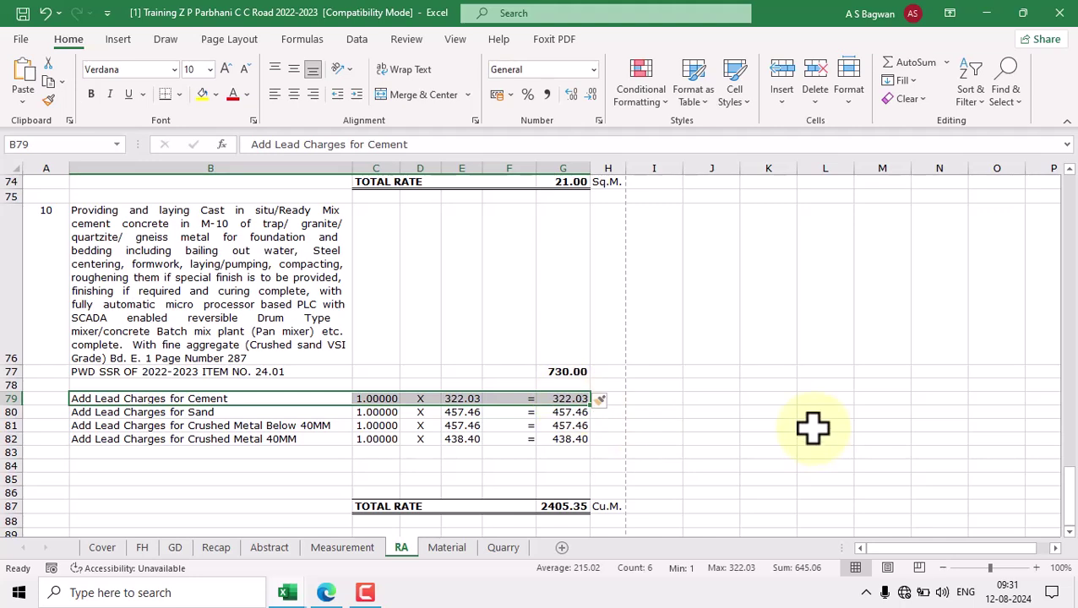
key(ctrl+c)
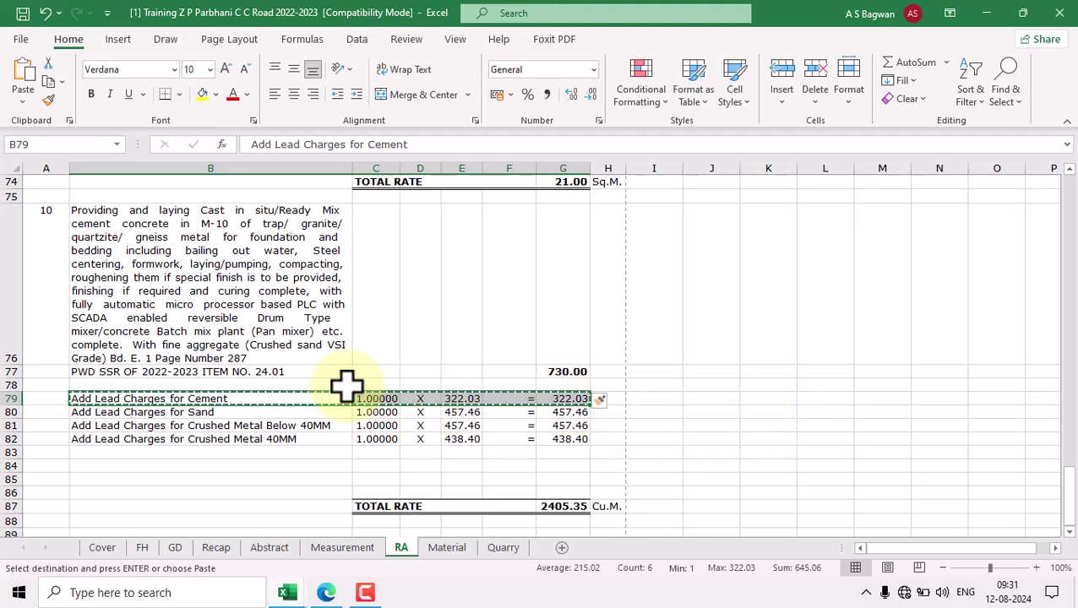
key(Up)
key(ctrl+v)
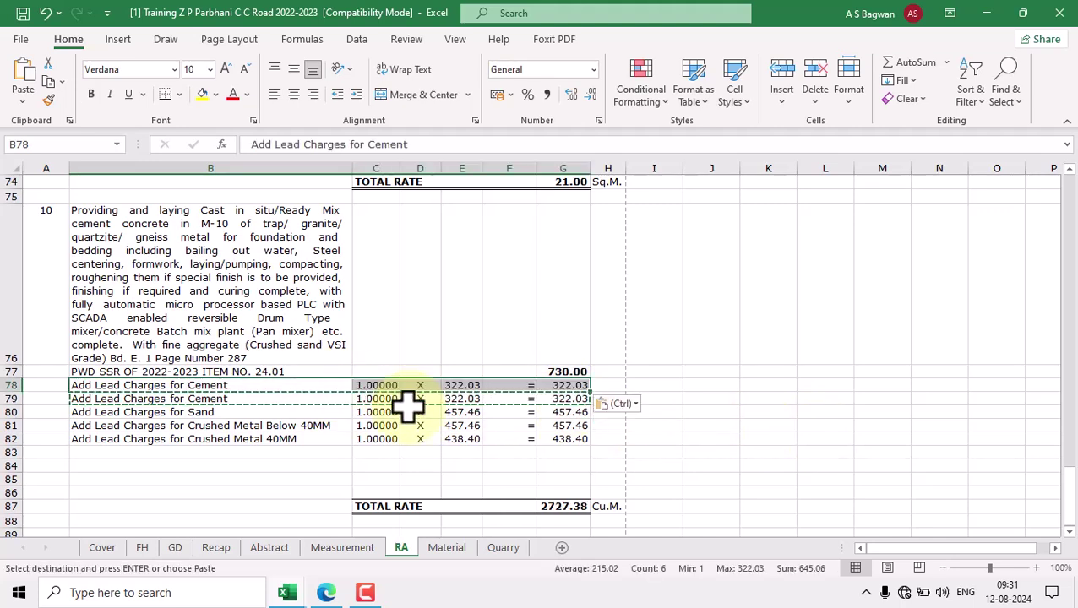
key(Escape)
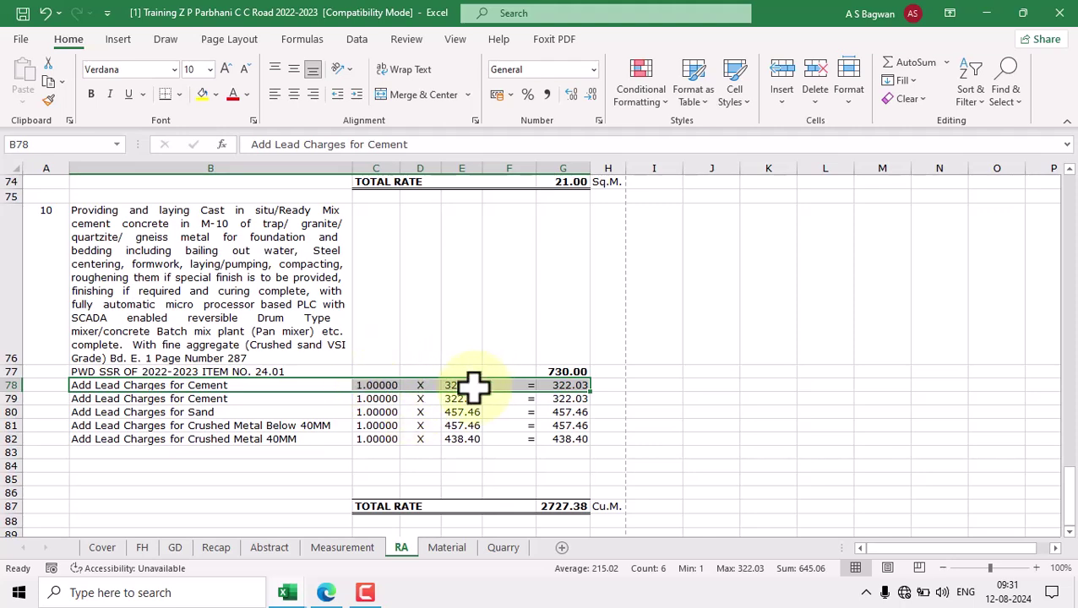
Step: Set the rate in E78 of the copied line to -126
click(473, 385)
text(-12)
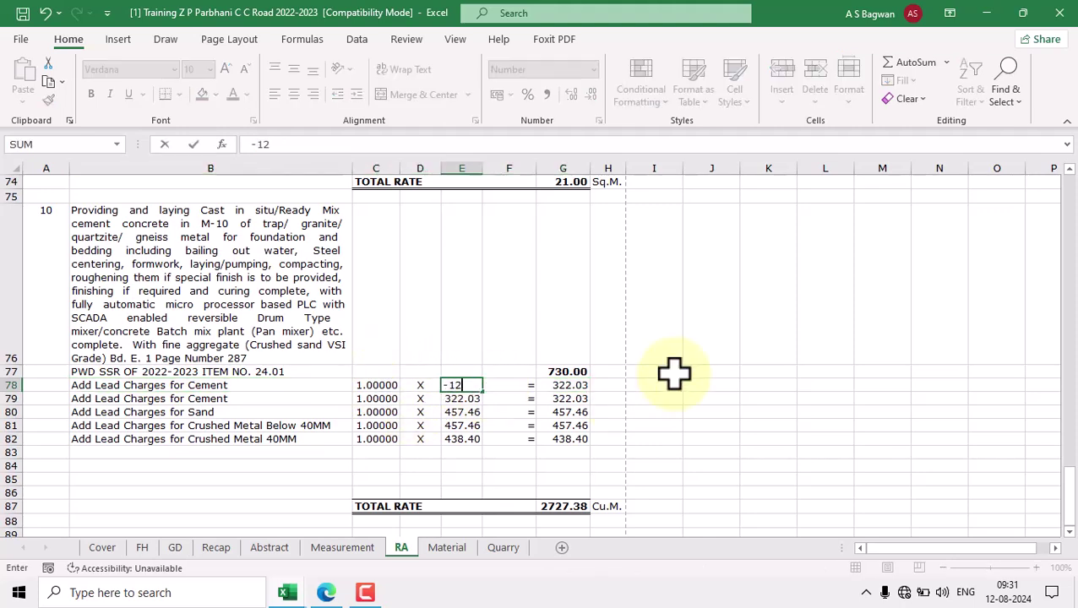
text(6)
key(Return)
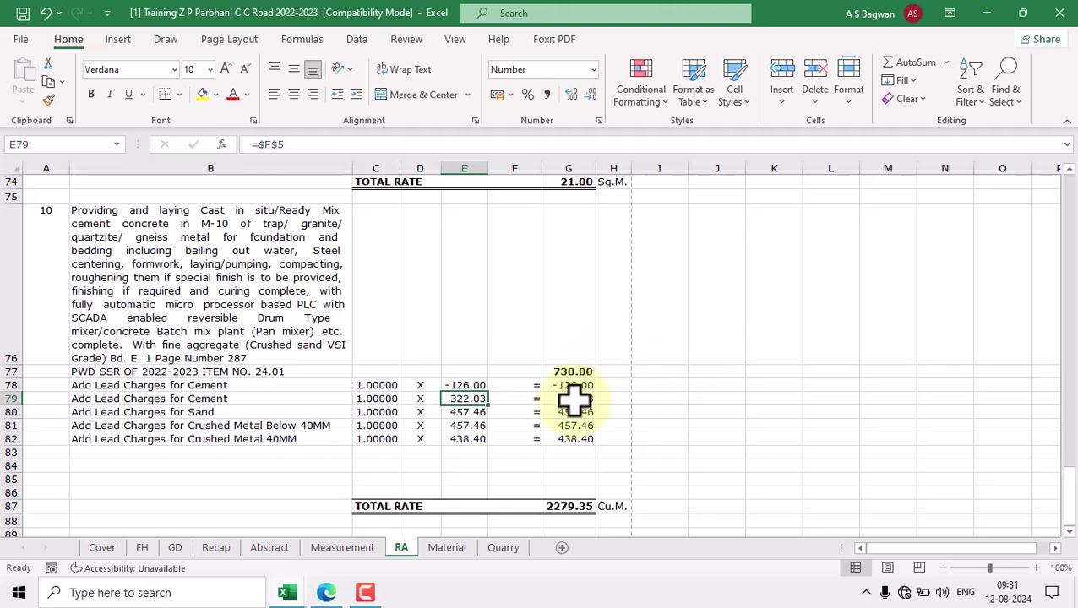
Step: Change the label in B78 to "Deduct for SCADA"
click(224, 385)
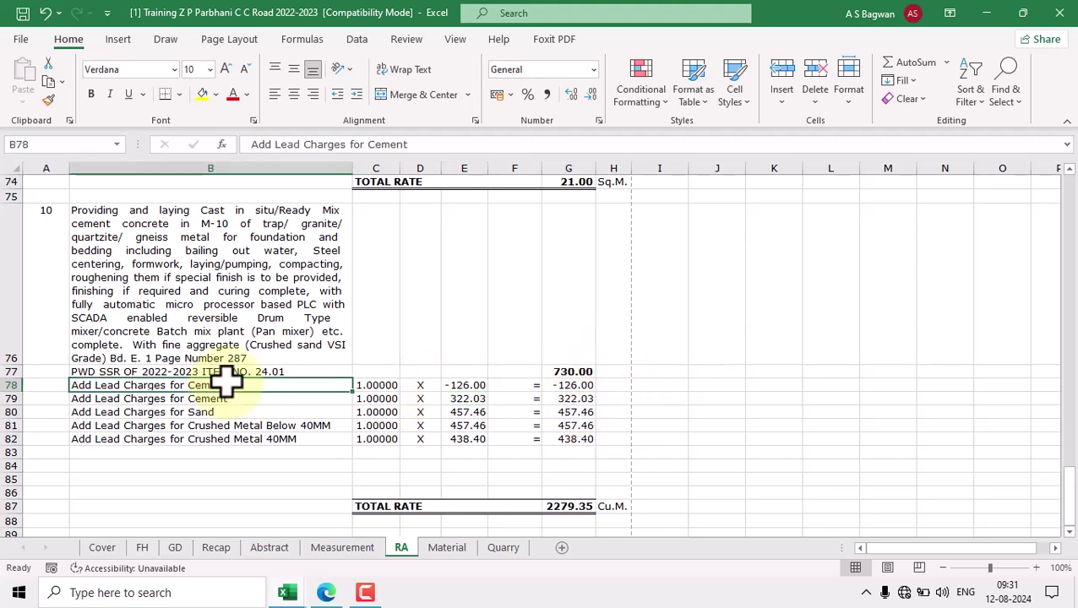
drag(232, 385, 236, 452)
click(342, 388)
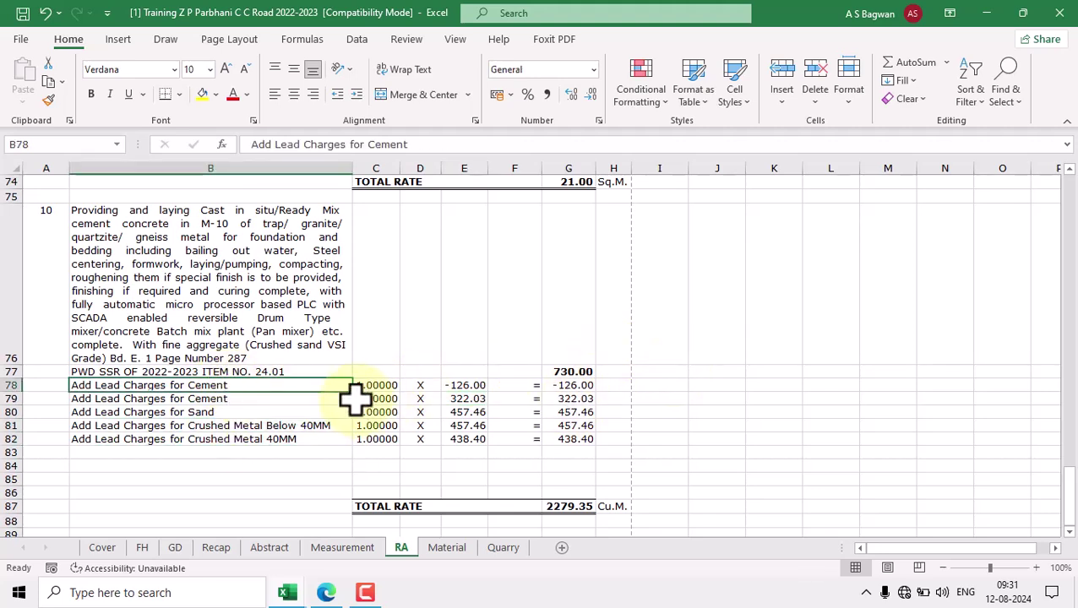
text(Deduct for)
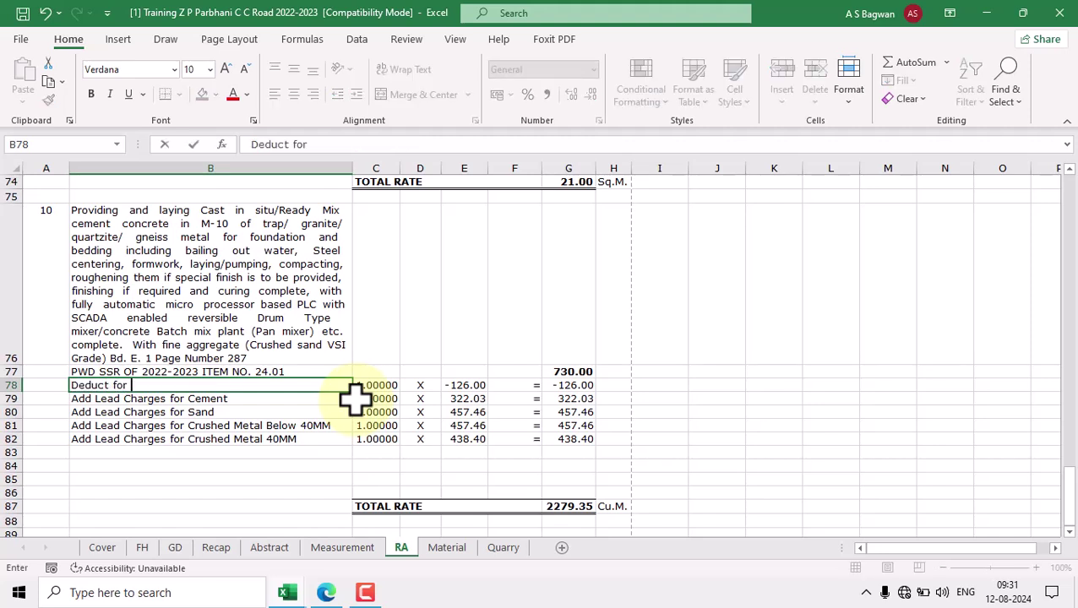
key(Caps_Lock)
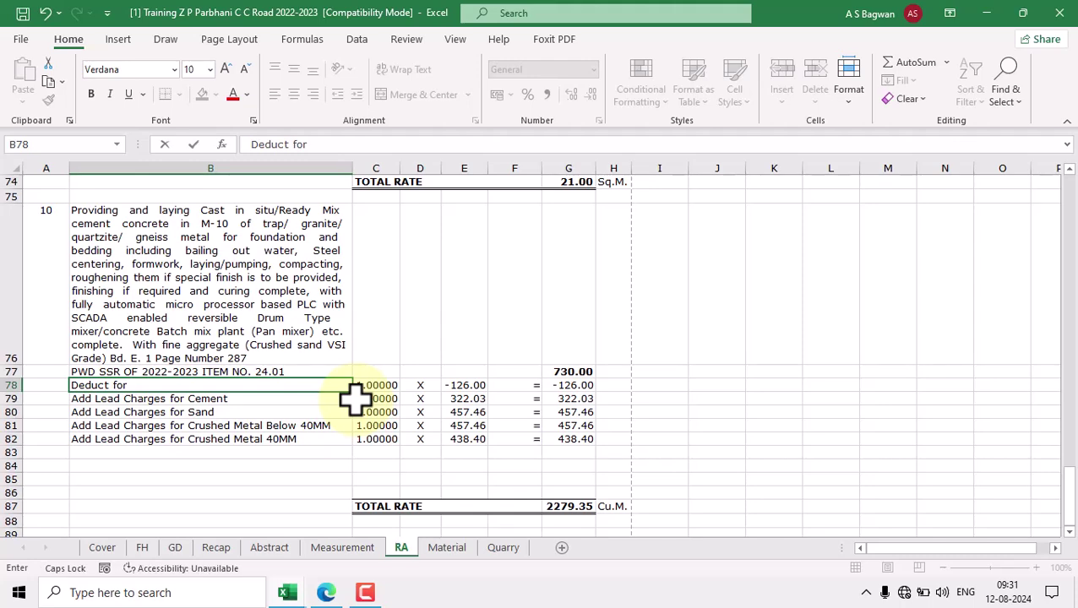
text(duct for SCADA)
click(356, 390)
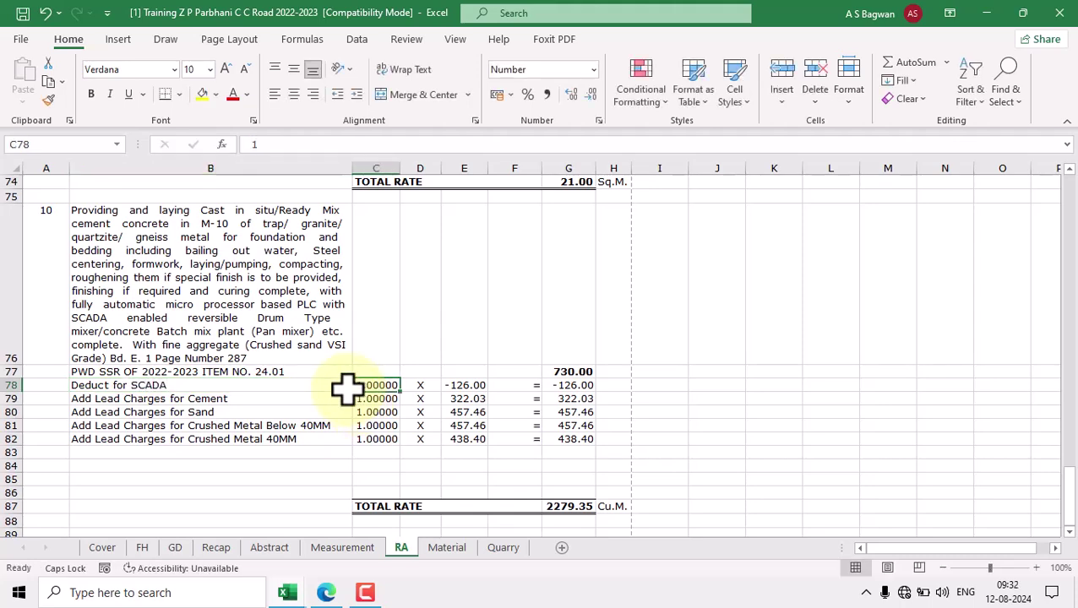
click(229, 297)
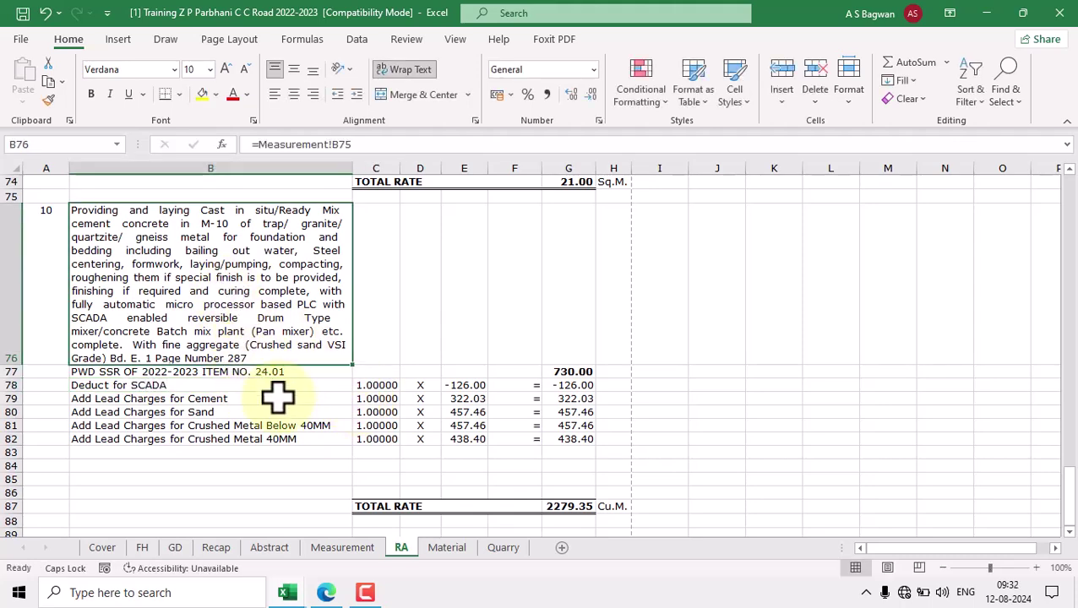
click(478, 386)
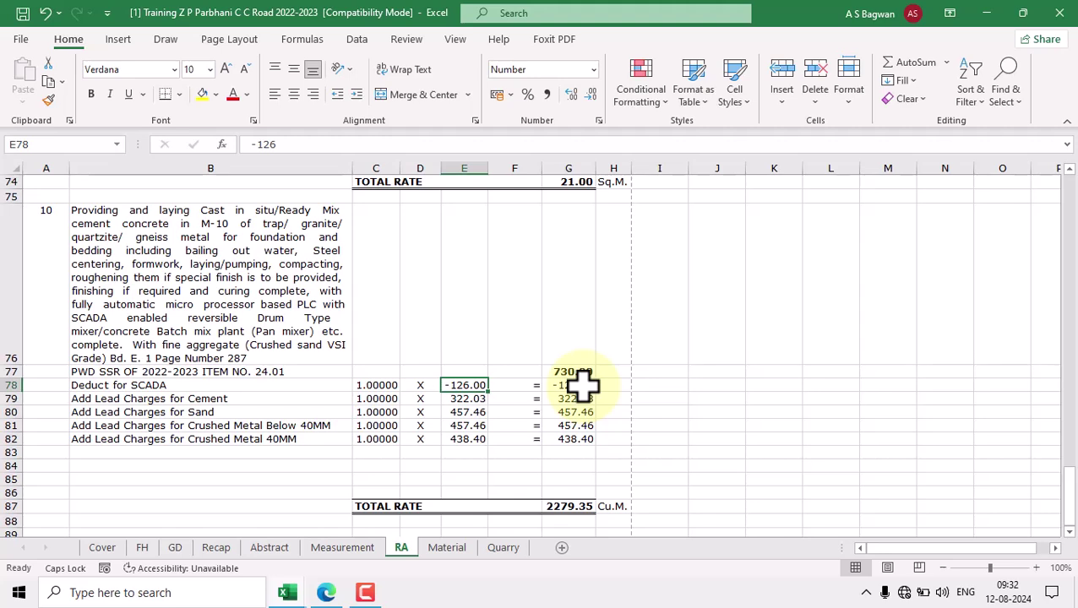
Step: Delete the empty rows 83 to 85 above item 10's total rate and check the total's sum formula
click(578, 453)
drag(574, 463, 580, 479)
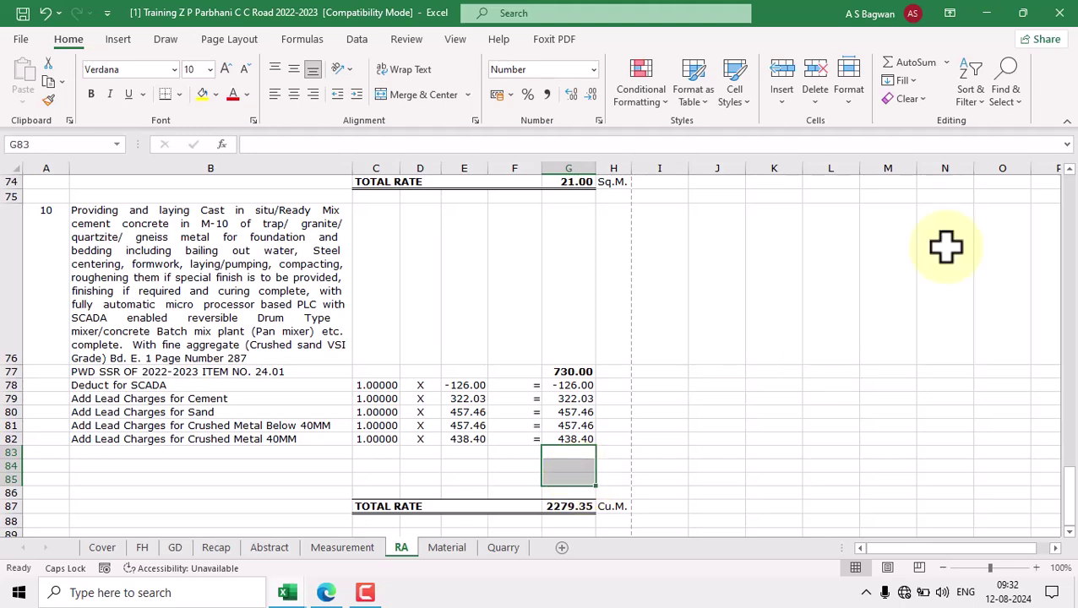
click(816, 101)
click(870, 148)
click(579, 466)
double_click(579, 466)
key(Escape)
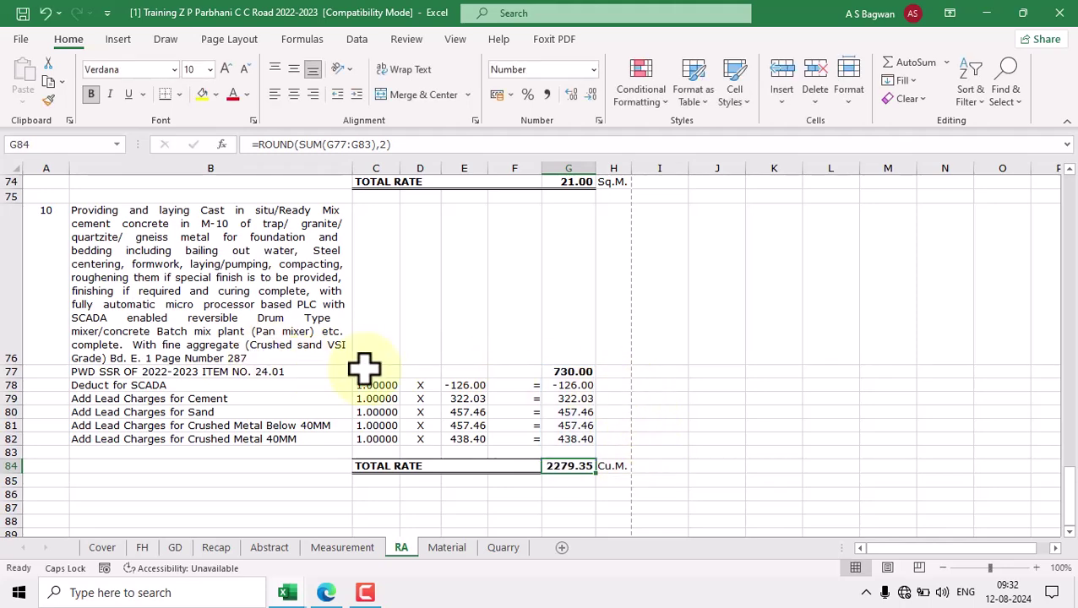
Step: Switch to the SSR_2022-23 workbook and copy the completed rate 5830 of item 24.01 in H866
click(568, 372)
mouse_move(287, 594)
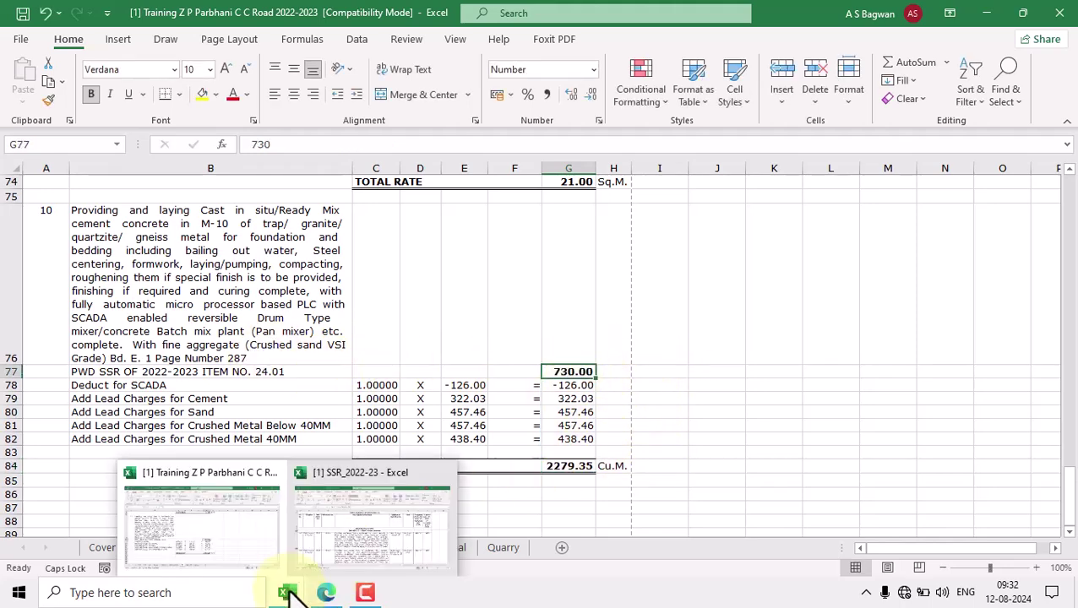
click(351, 515)
key(Right)
key(Right)
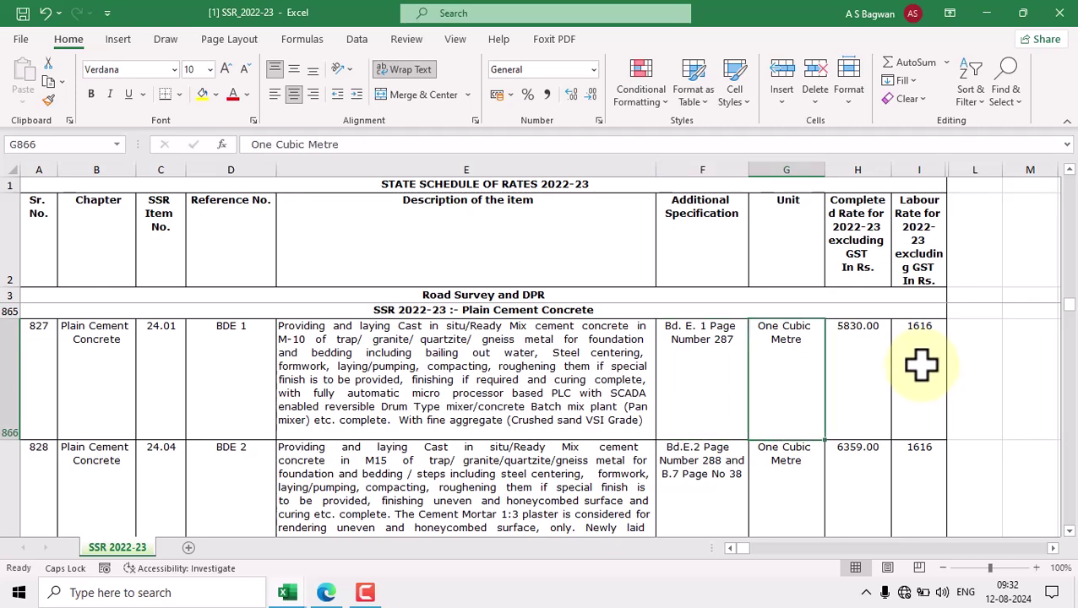
double_click(881, 327)
drag(882, 337, 815, 354)
key(ctrl+c)
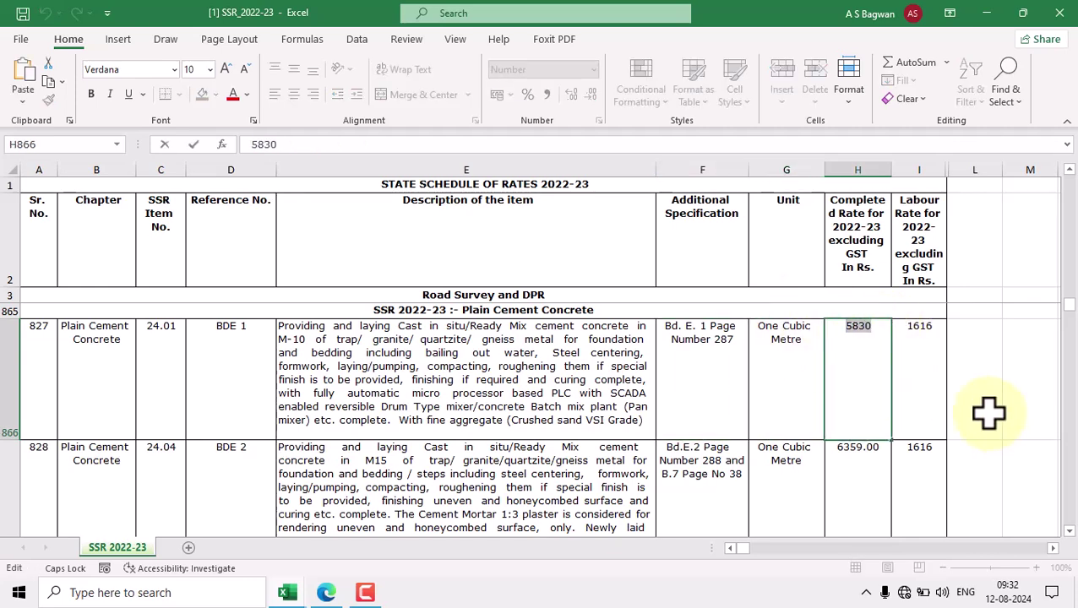
Step: Return to the C C Road estimate workbook and replace the SSR base rate in G77 with the copied 5830
mouse_move(288, 591)
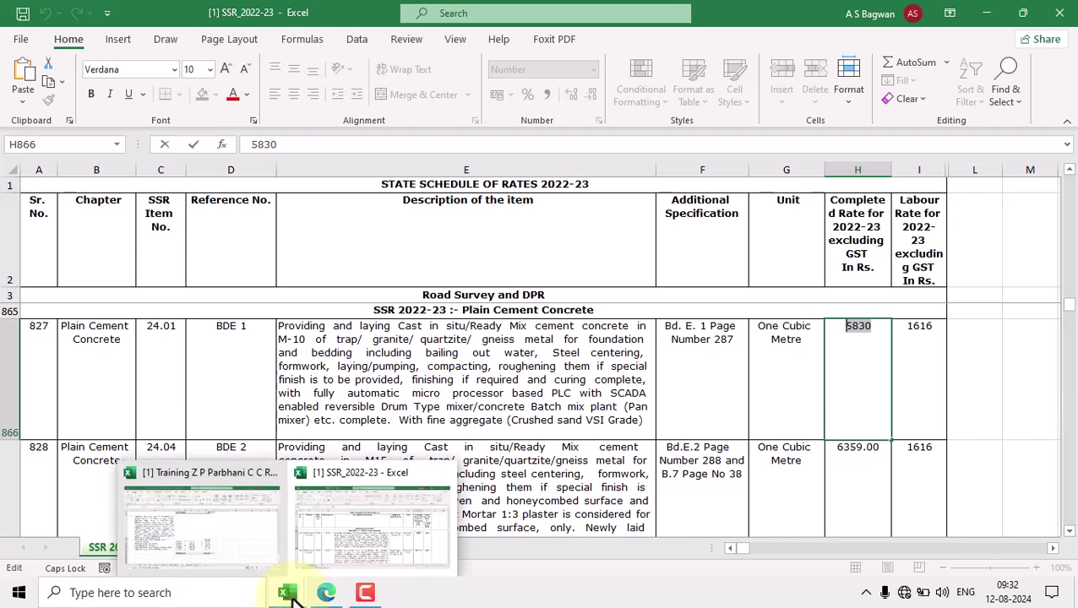
click(228, 540)
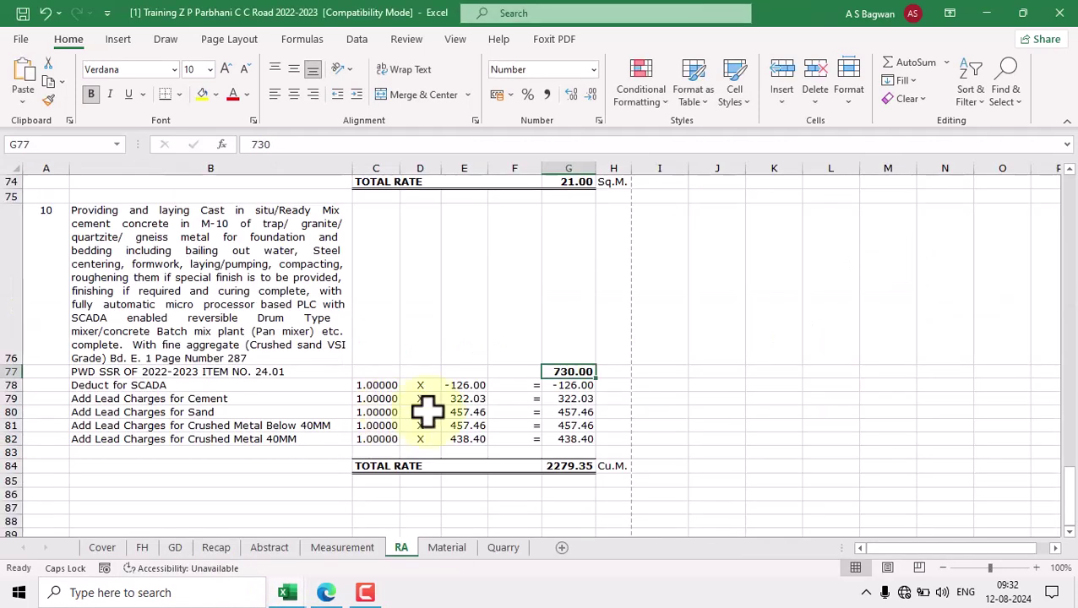
double_click(558, 372)
key(ctrl+v)
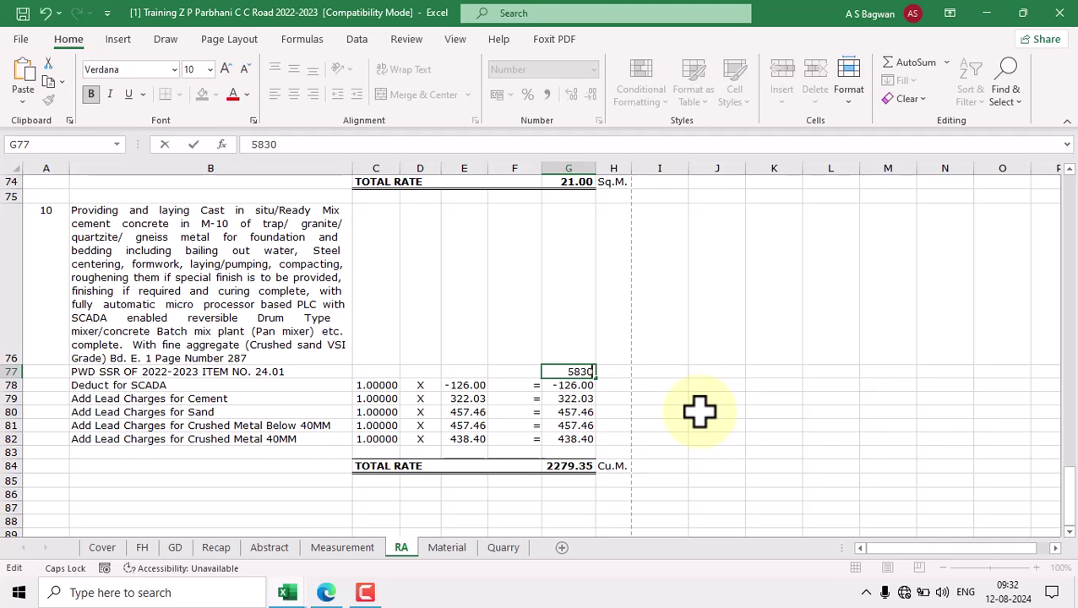
key(Return)
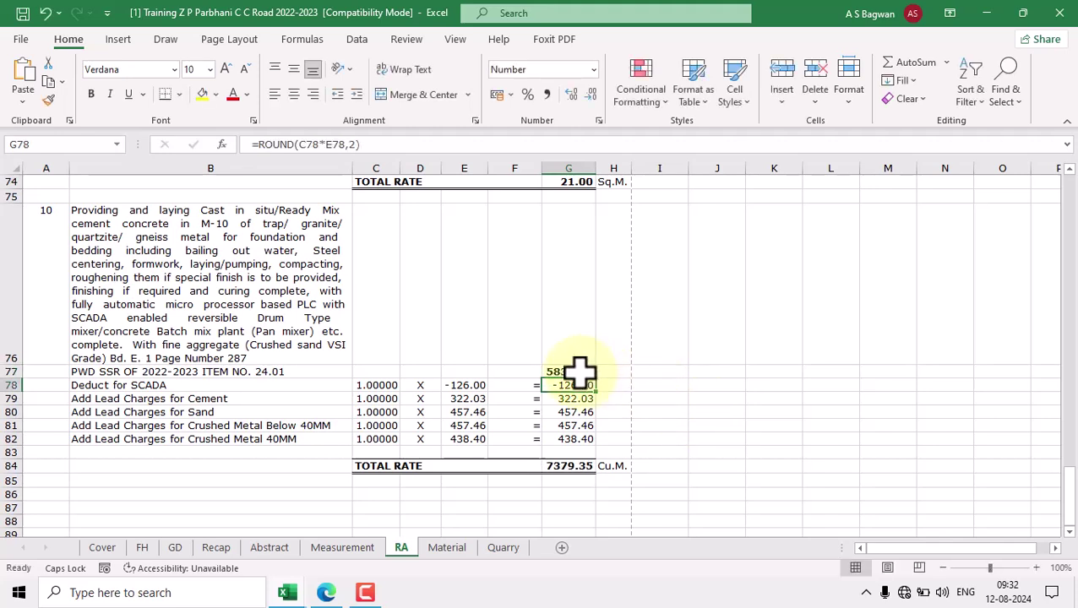
click(41, 251)
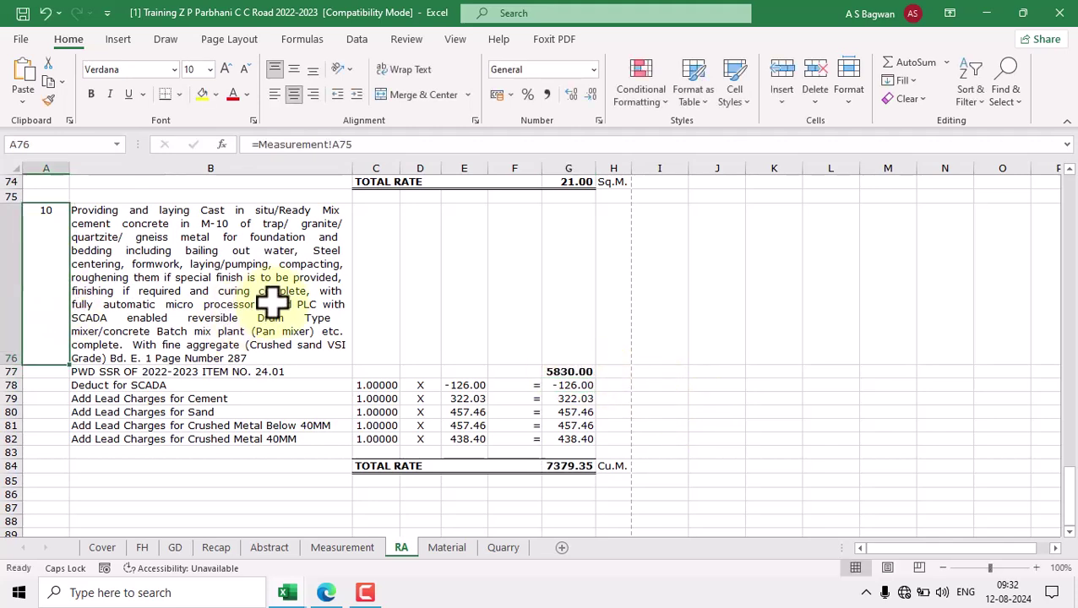
click(270, 294)
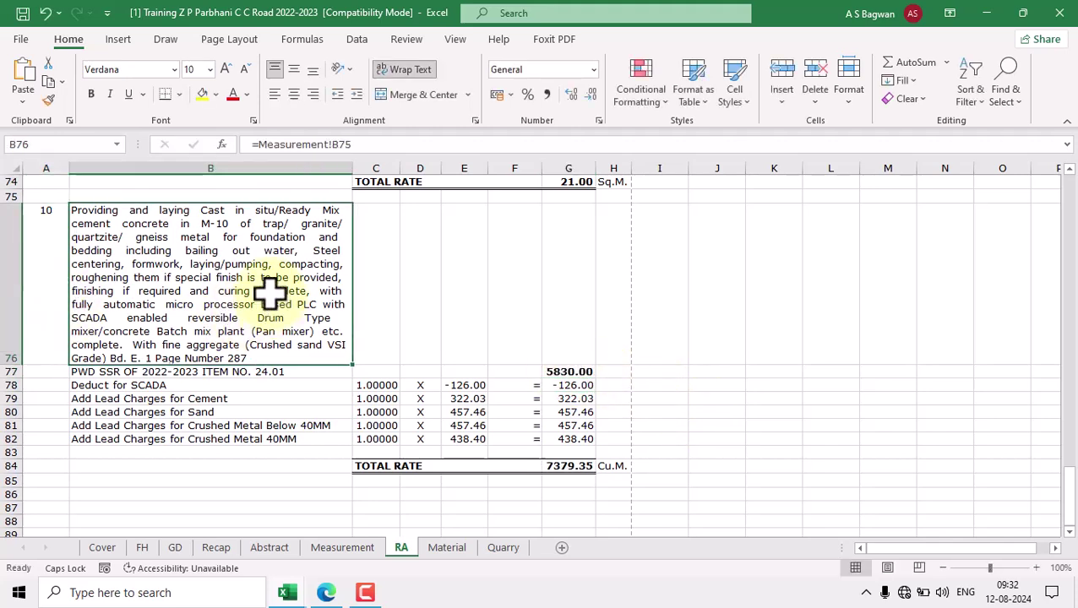
click(298, 371)
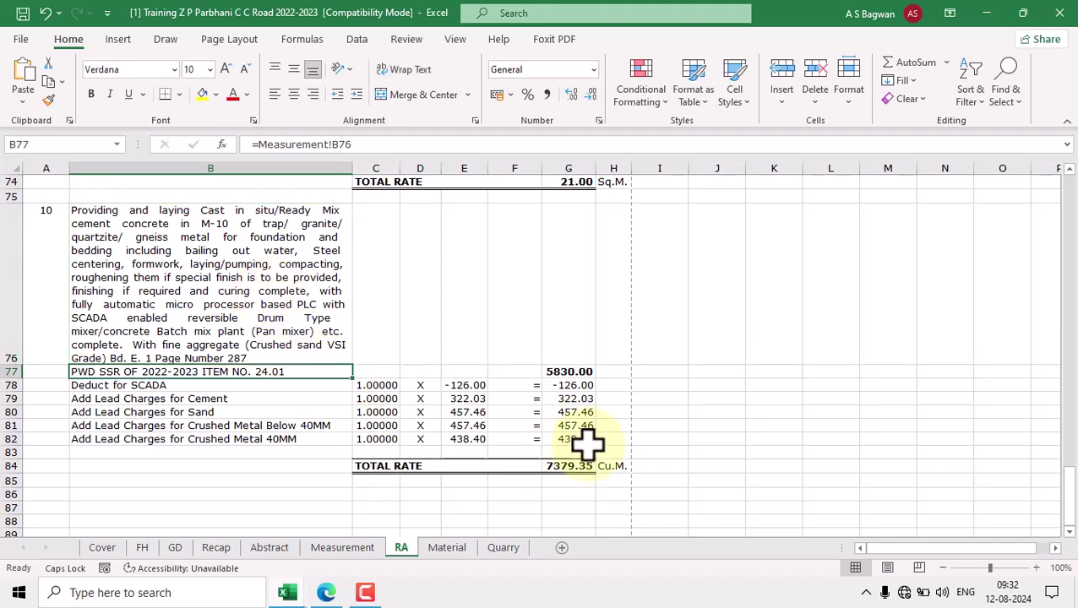
Step: Review item 10's base rate, the rates in E78:E82 and the lead charge quantities in C79:C82 on the RA sheet
click(569, 372)
drag(462, 382, 464, 438)
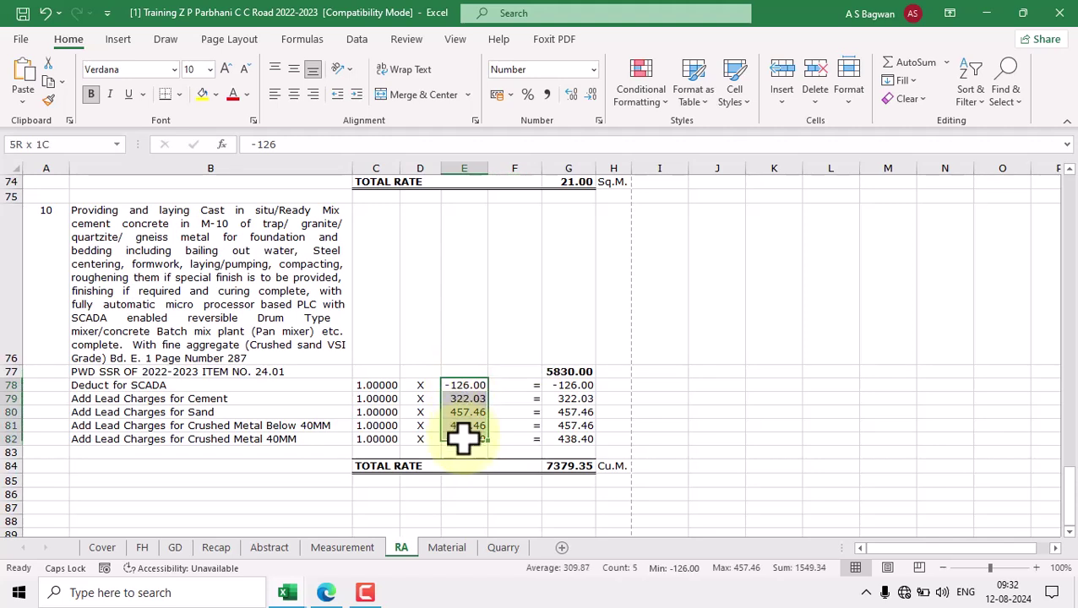
drag(384, 398, 386, 439)
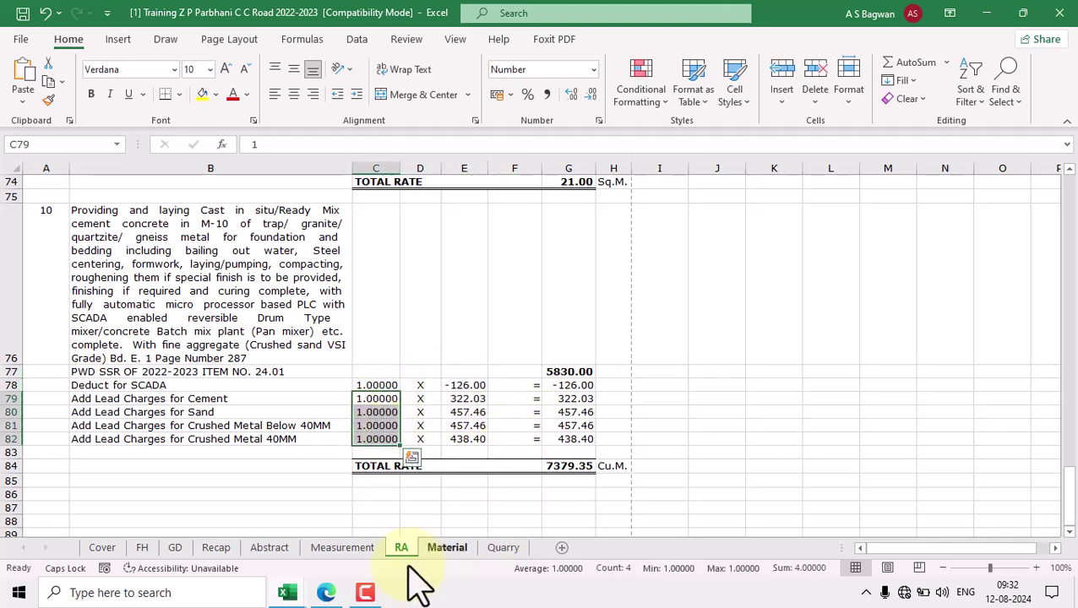
Step: Switch to Edge and bring up the plain and reinforced cement concrete materials table on page 570 of SSR_2022-23.pdf
mouse_move(326, 592)
click(338, 557)
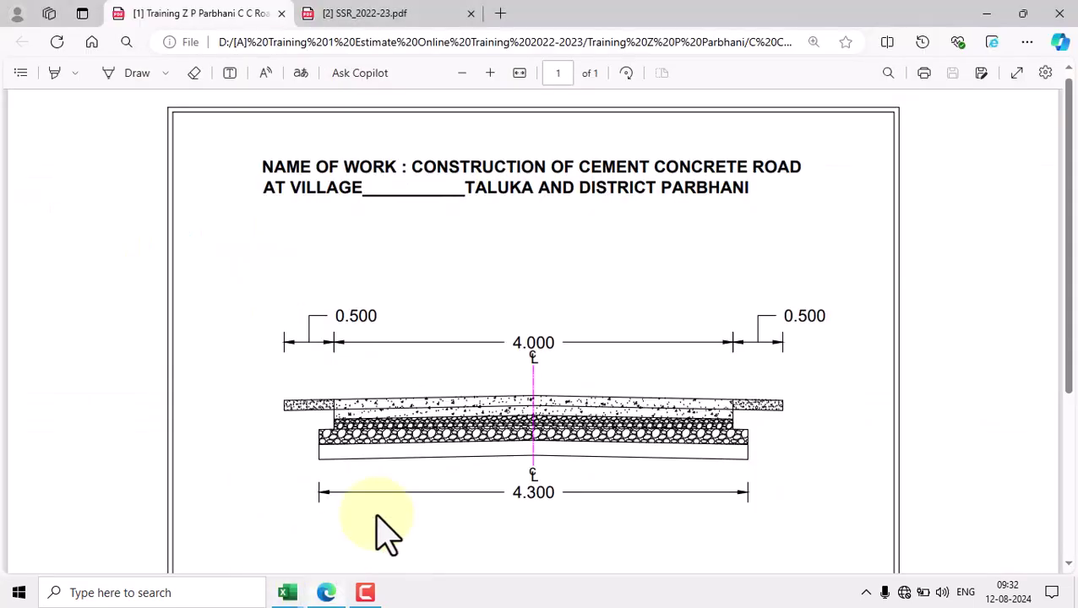
click(393, 17)
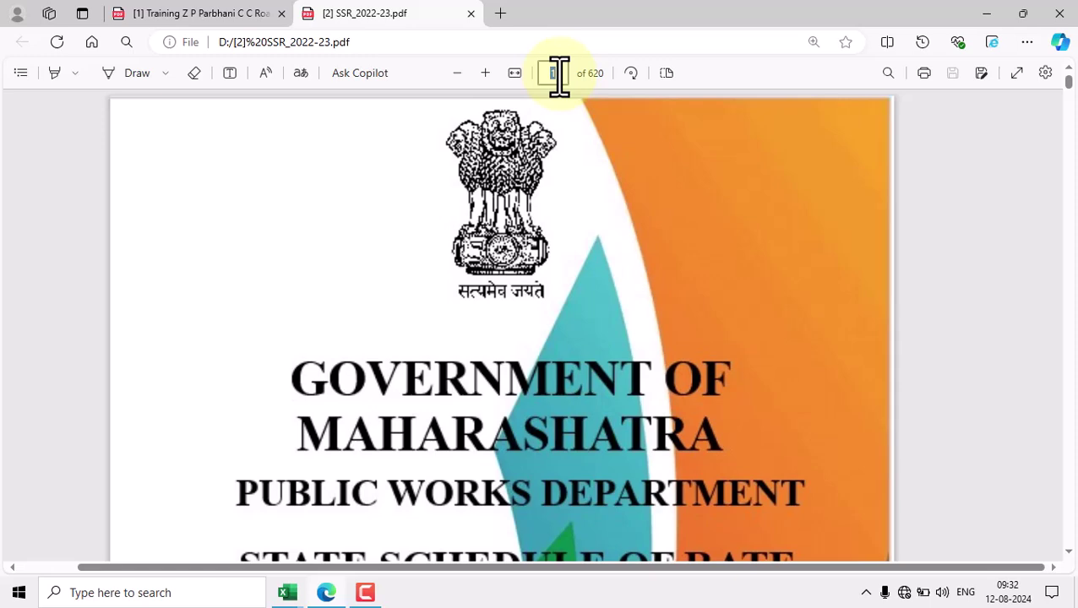
key(Return)
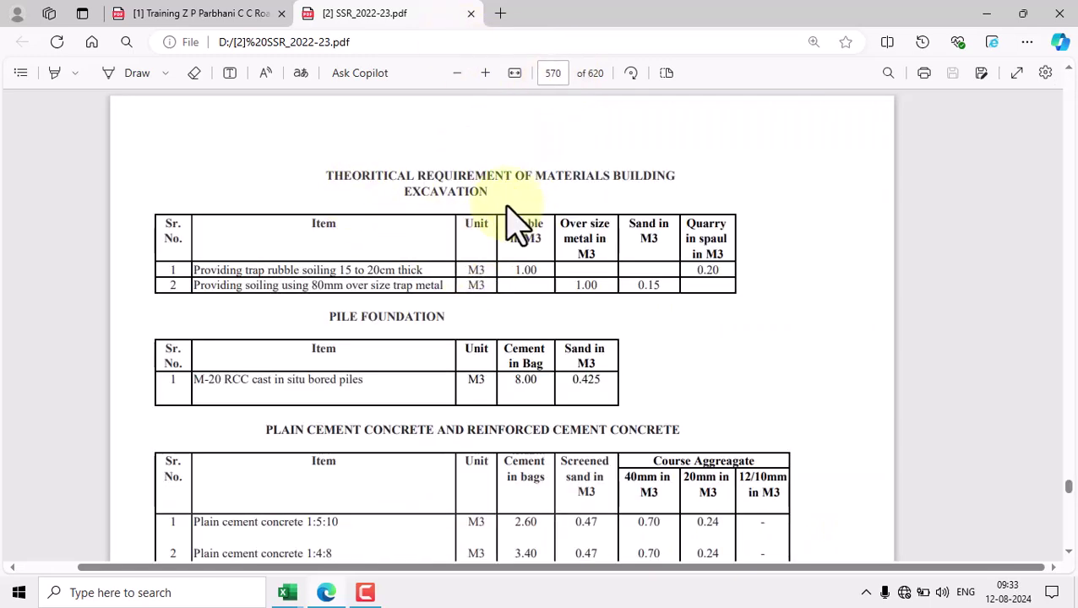
scroll(583, 325, down, 5)
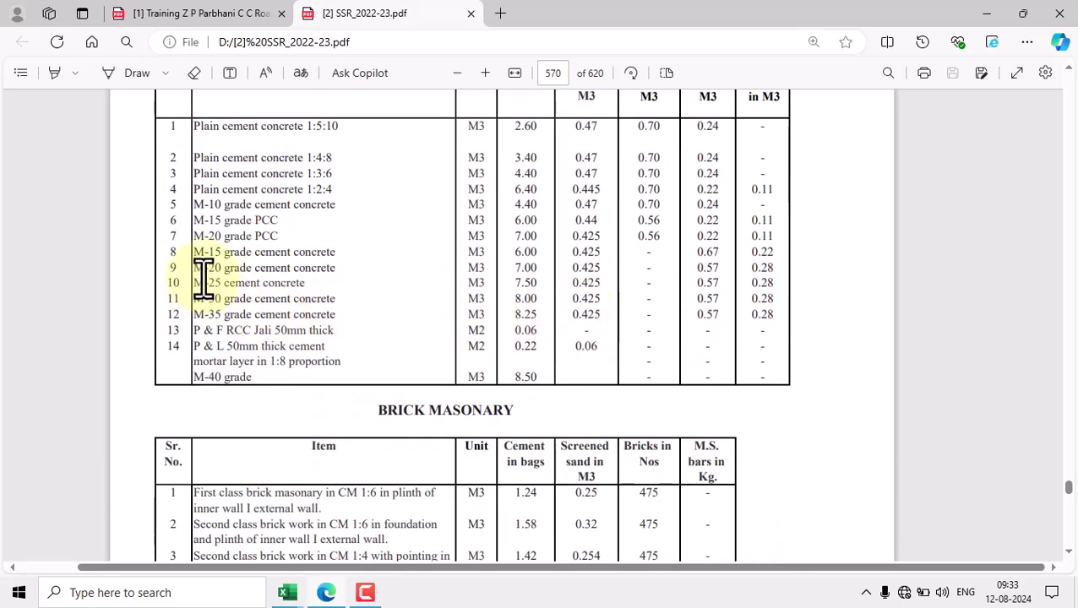
Step: Check item 10's concrete grade in the Excel estimate and highlight the M-10 grade cement concrete row in the SSR PDF table
mouse_move(295, 594)
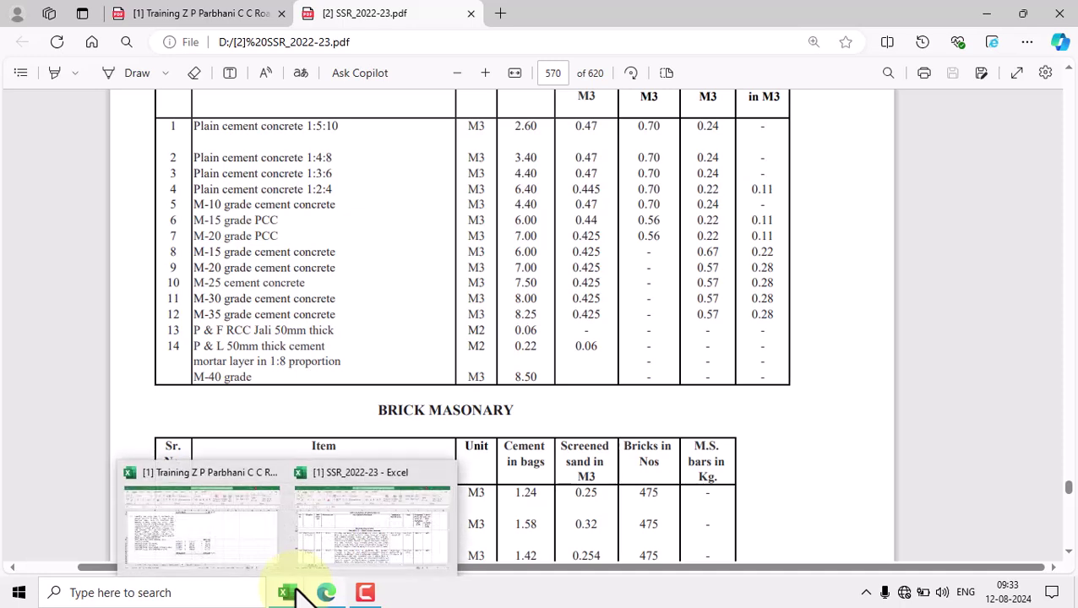
click(220, 537)
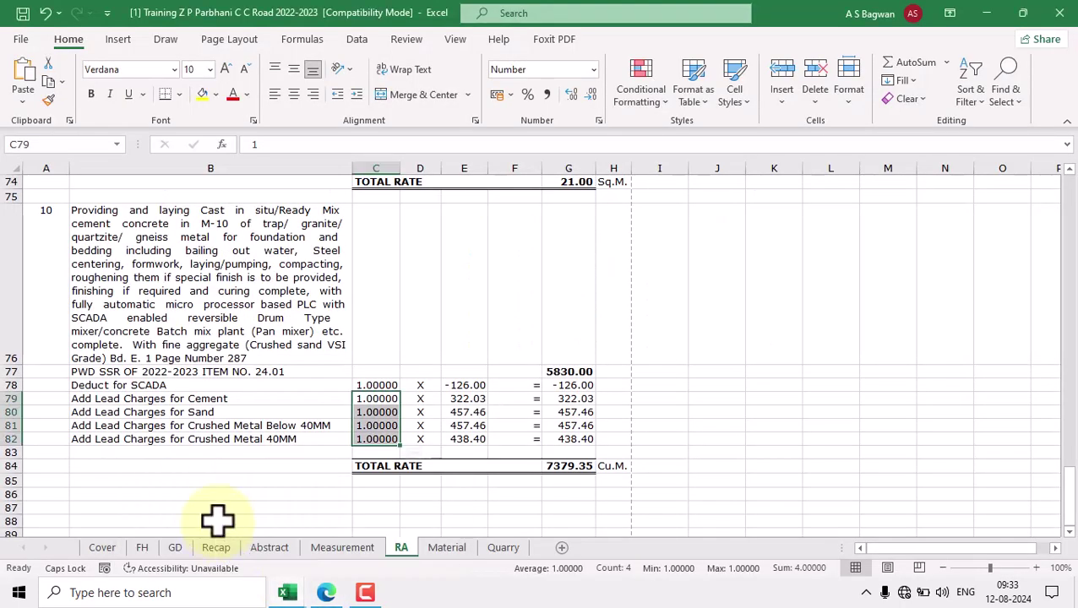
click(232, 271)
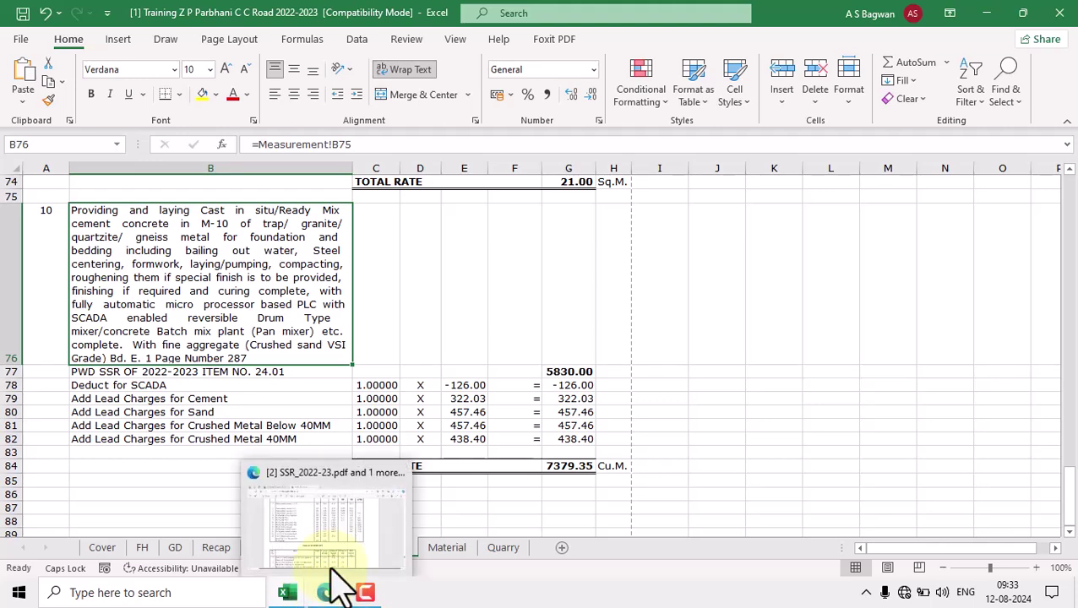
click(372, 506)
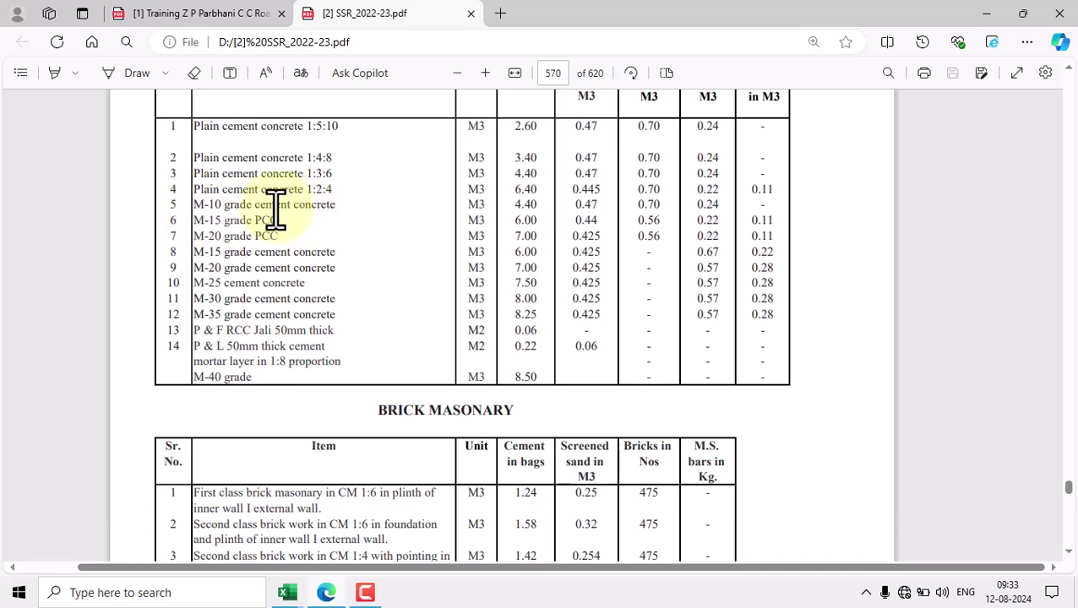
triple_click(210, 204)
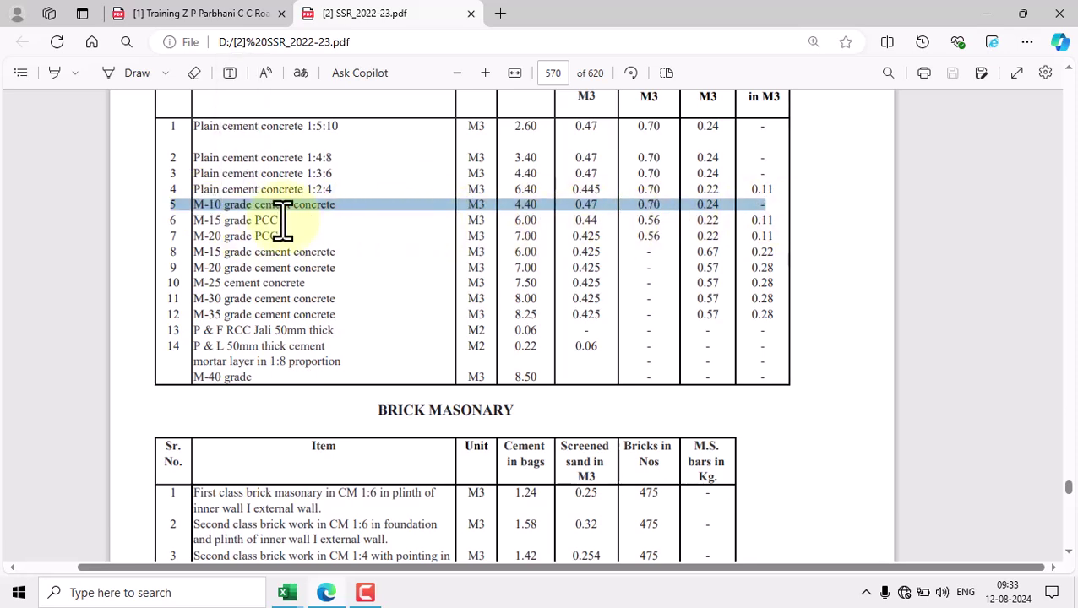
Step: Recheck item 10 in the estimate, glance at the SSR_2022-23 workbook, and examine the material columns for M-10 concrete in the PDF
mouse_move(287, 595)
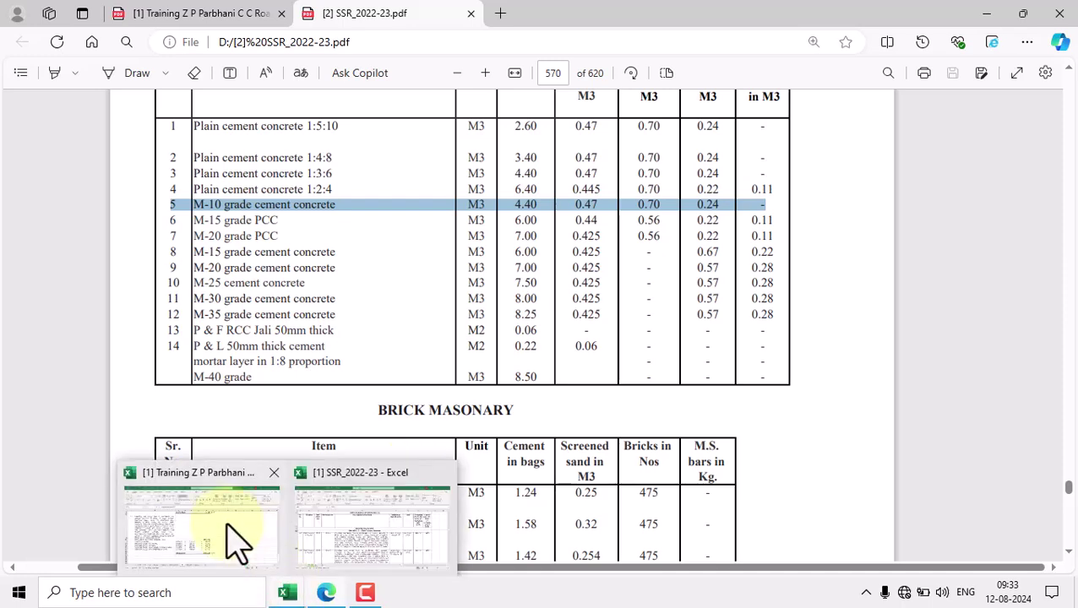
click(235, 541)
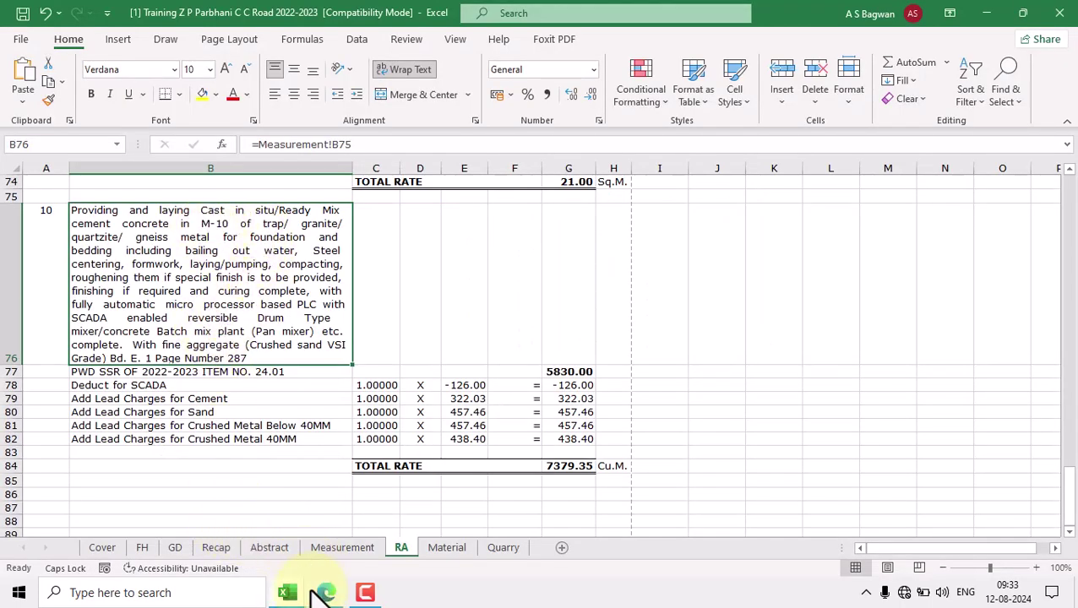
mouse_move(289, 591)
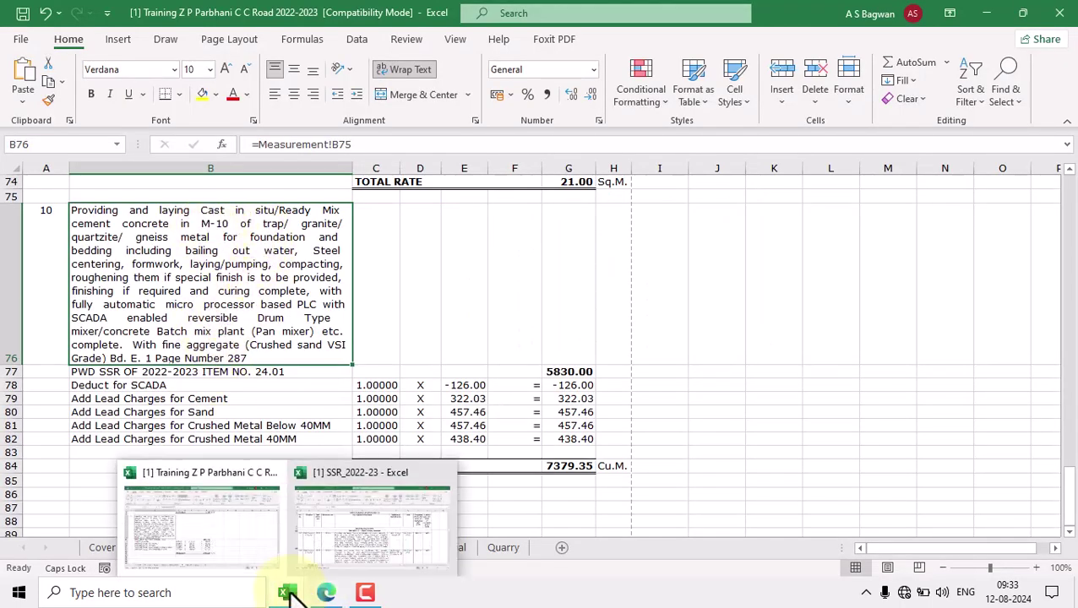
click(355, 548)
click(327, 593)
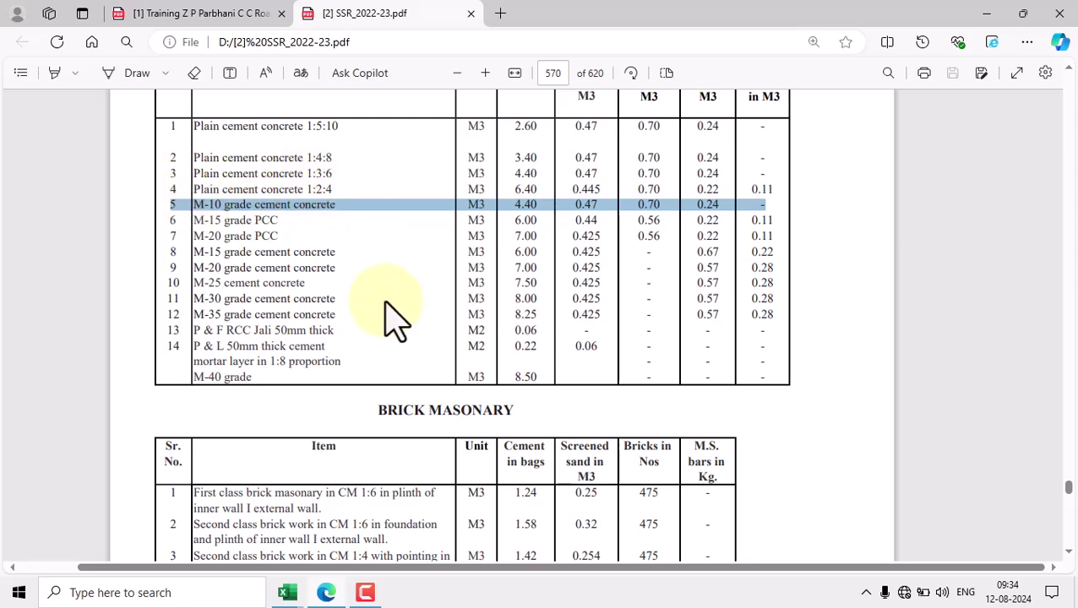
scroll(525, 194, up, 3)
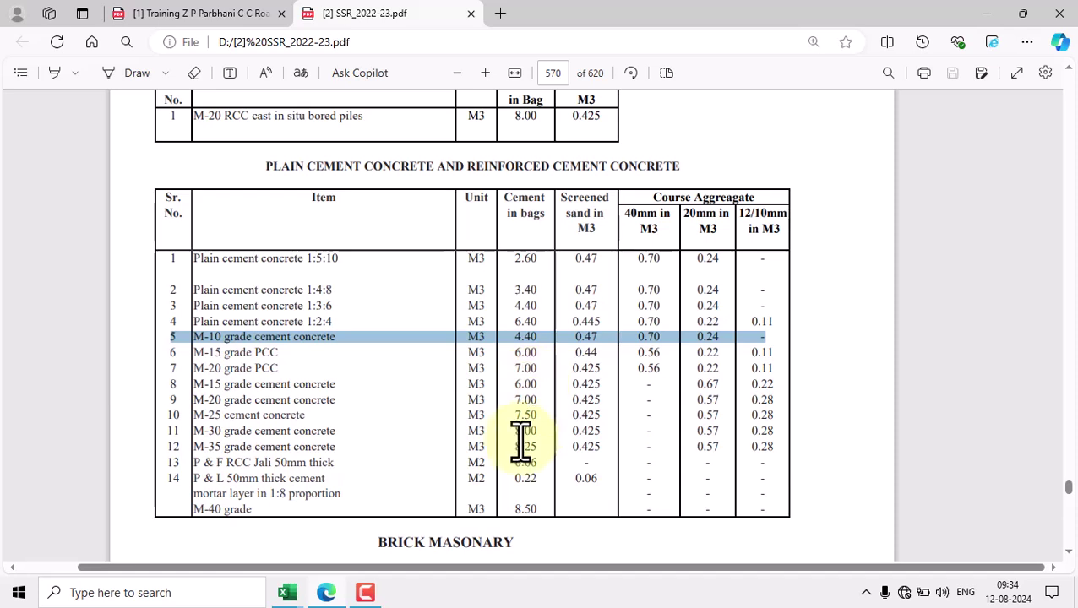
Step: Return to the Excel estimate and set item 10's cement lead charge quantity in C79 to 0.22
mouse_move(303, 594)
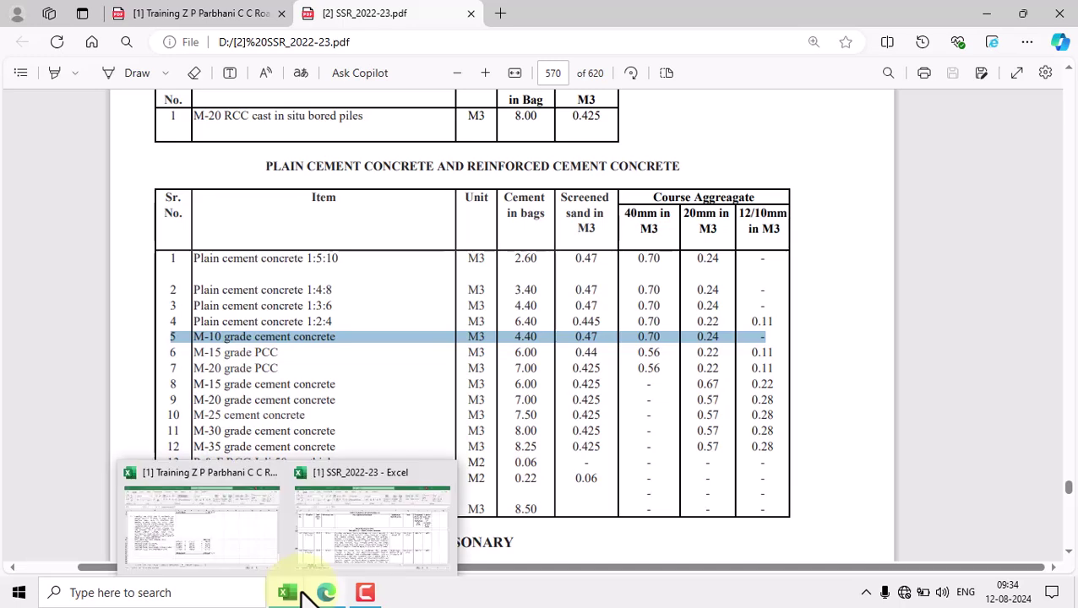
click(233, 540)
click(378, 404)
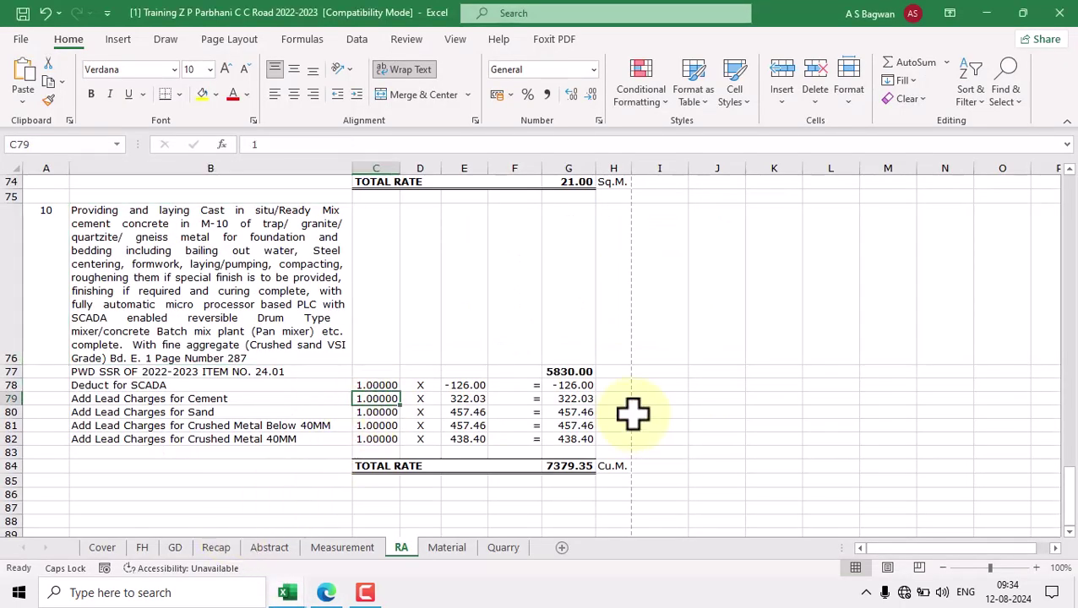
text(.22)
key(Return)
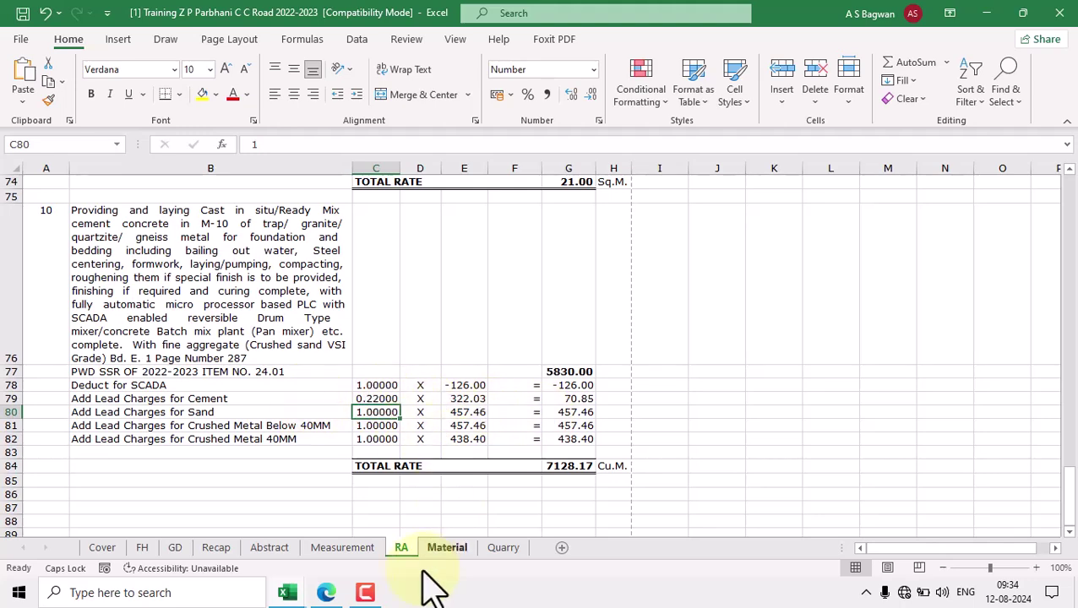
Step: Take the M-10 screened sand requirement from the SSR PDF and enter 0.47 as the sand lead charge quantity in C80
click(326, 592)
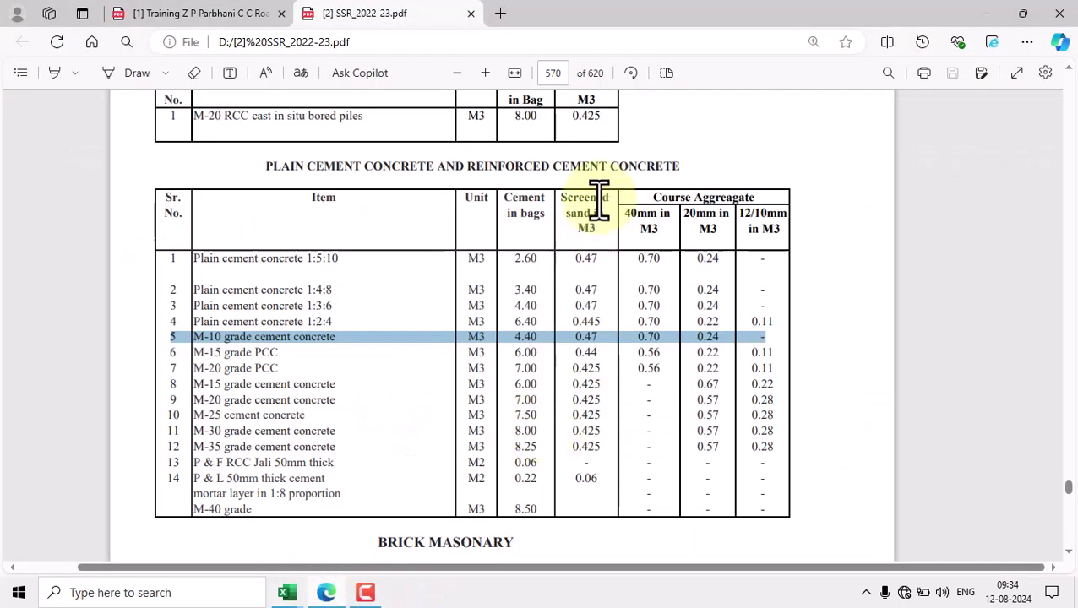
double_click(591, 337)
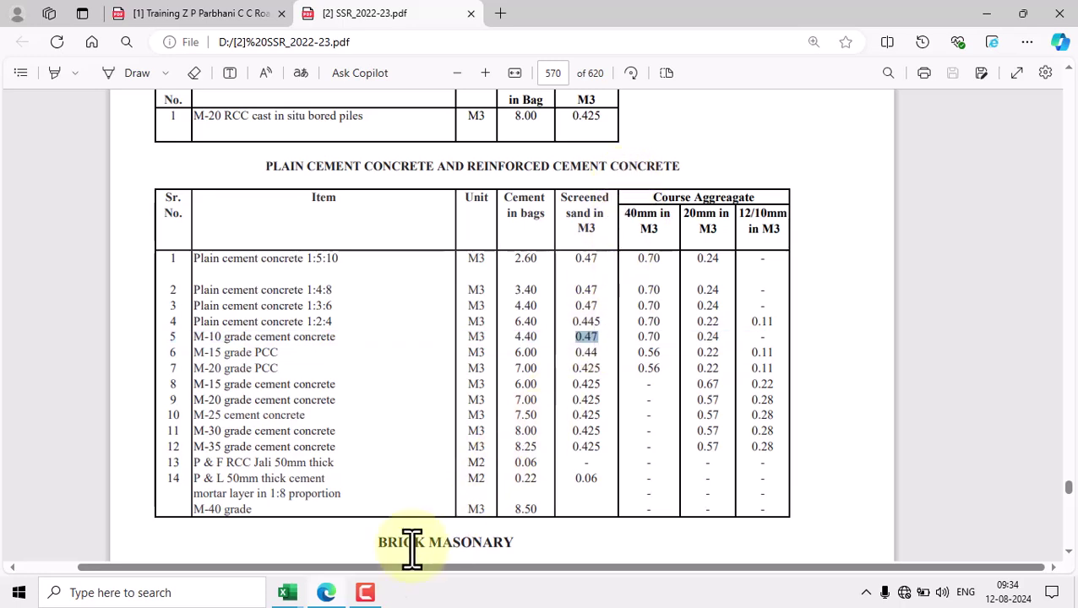
mouse_move(304, 596)
click(216, 559)
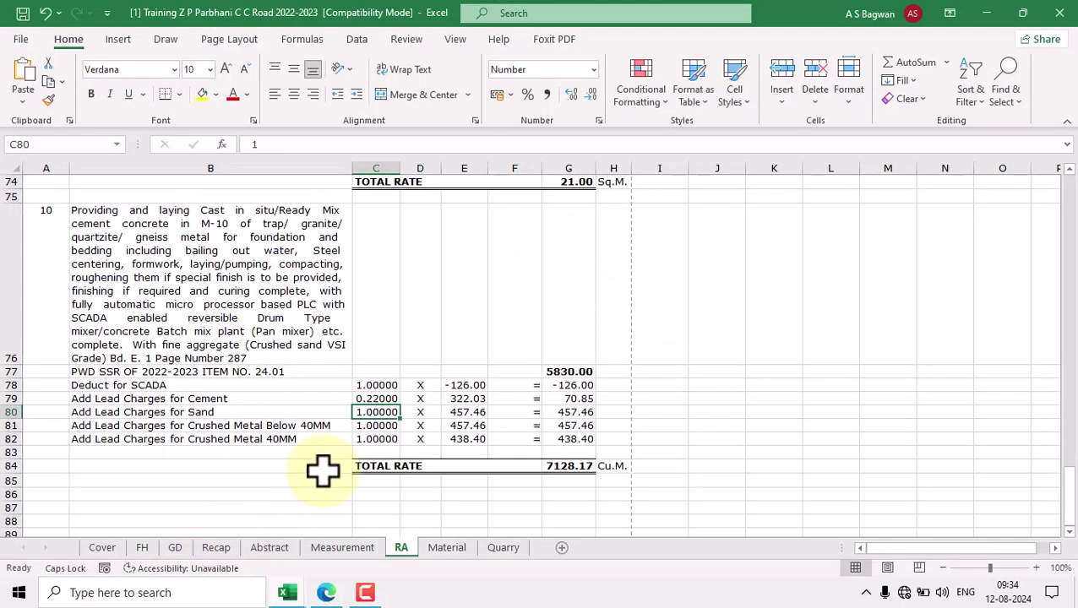
double_click(365, 411)
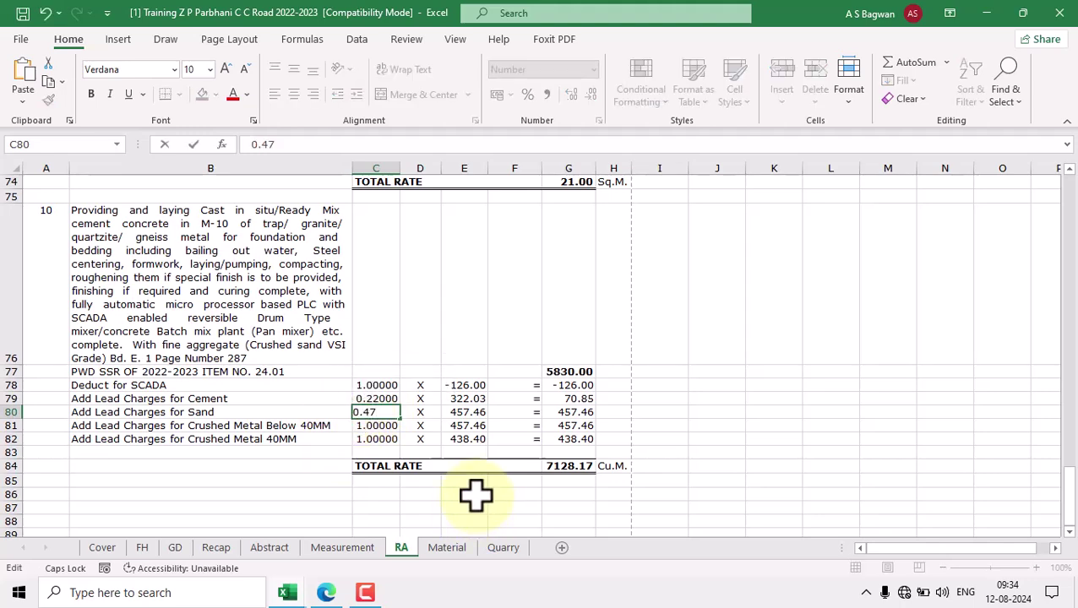
key(Return)
click(385, 411)
Step: Take the M-10 20 mm aggregate requirement from the SSR PDF and enter 0.24 for crushed metal below 40MM in C81
click(326, 592)
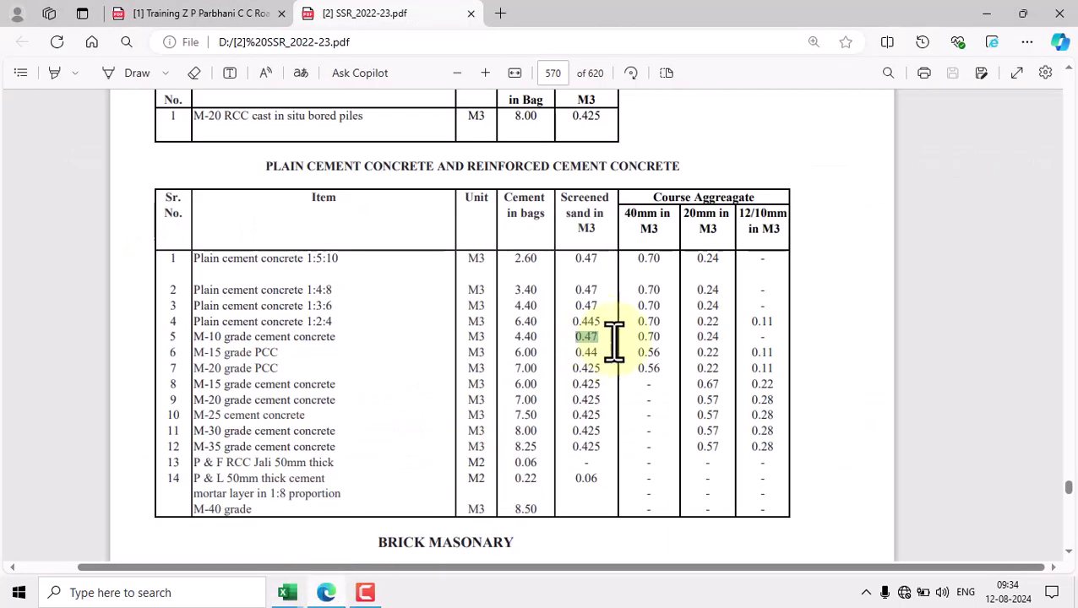
double_click(714, 339)
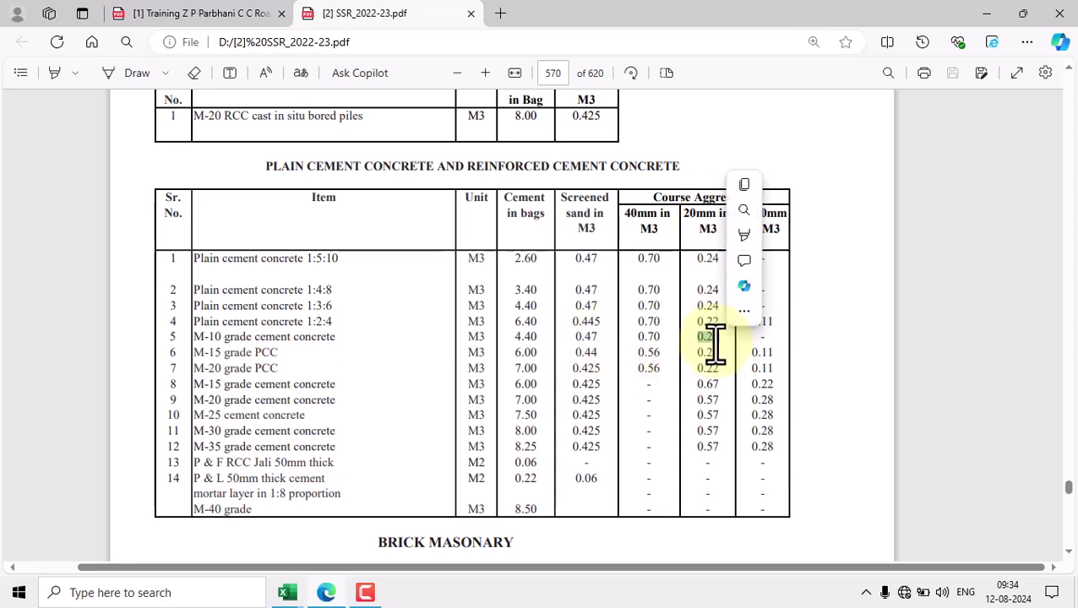
click(840, 361)
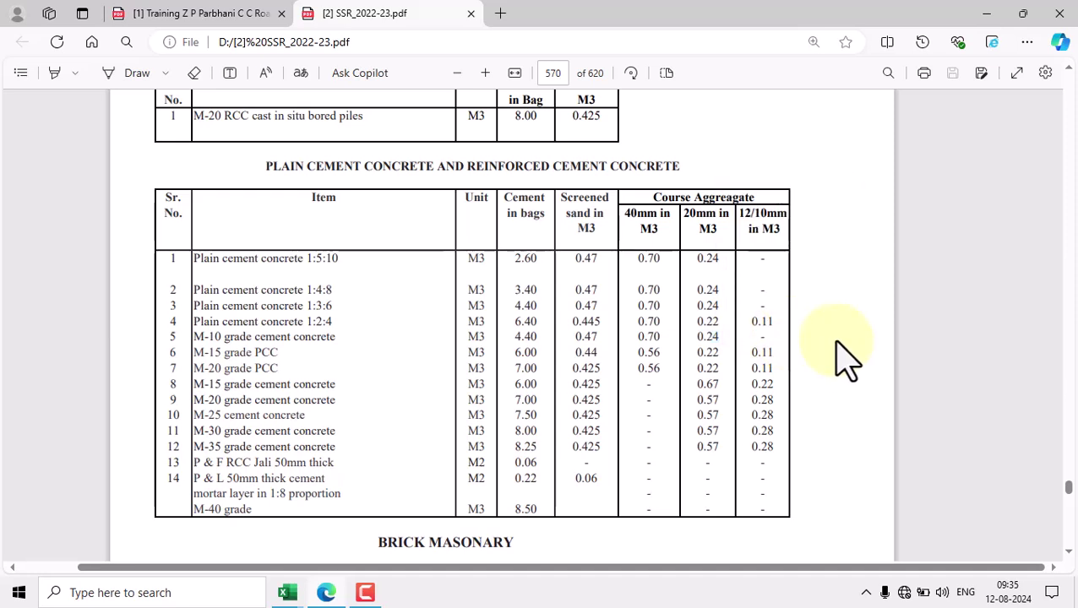
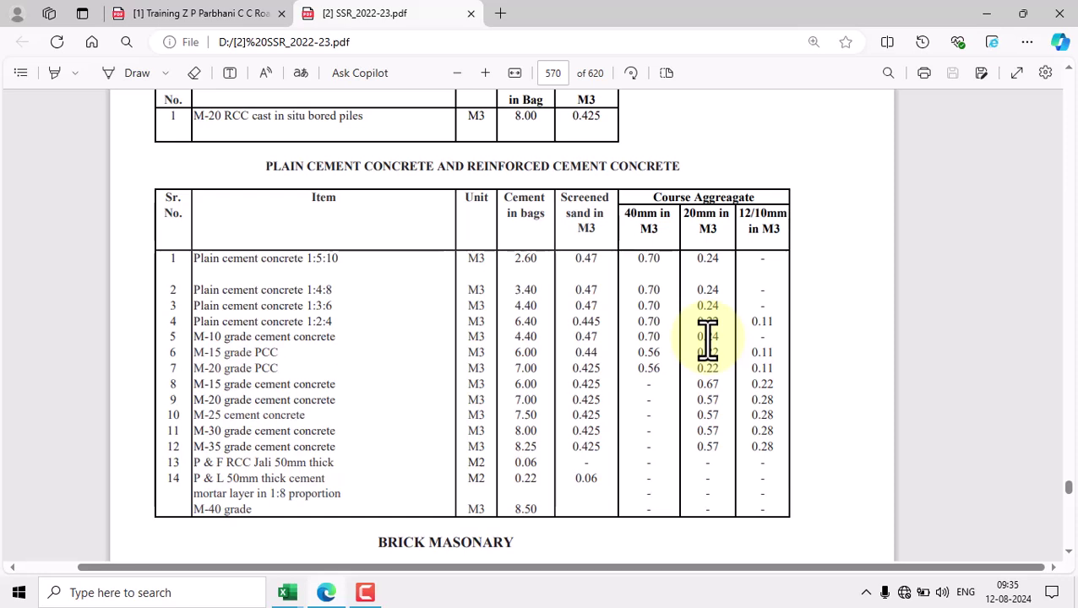
double_click(707, 338)
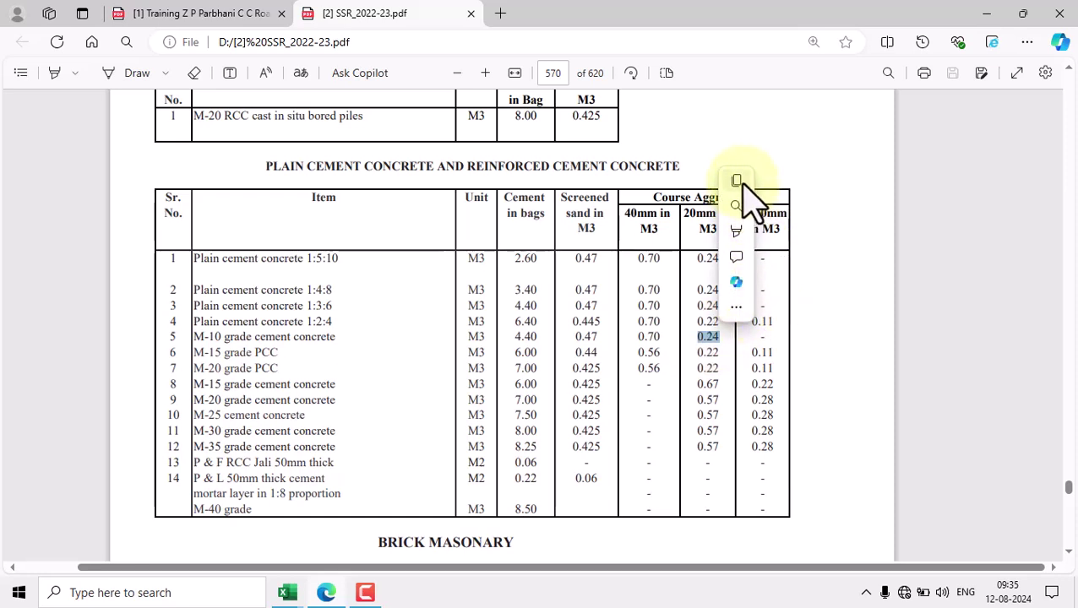
mouse_move(290, 587)
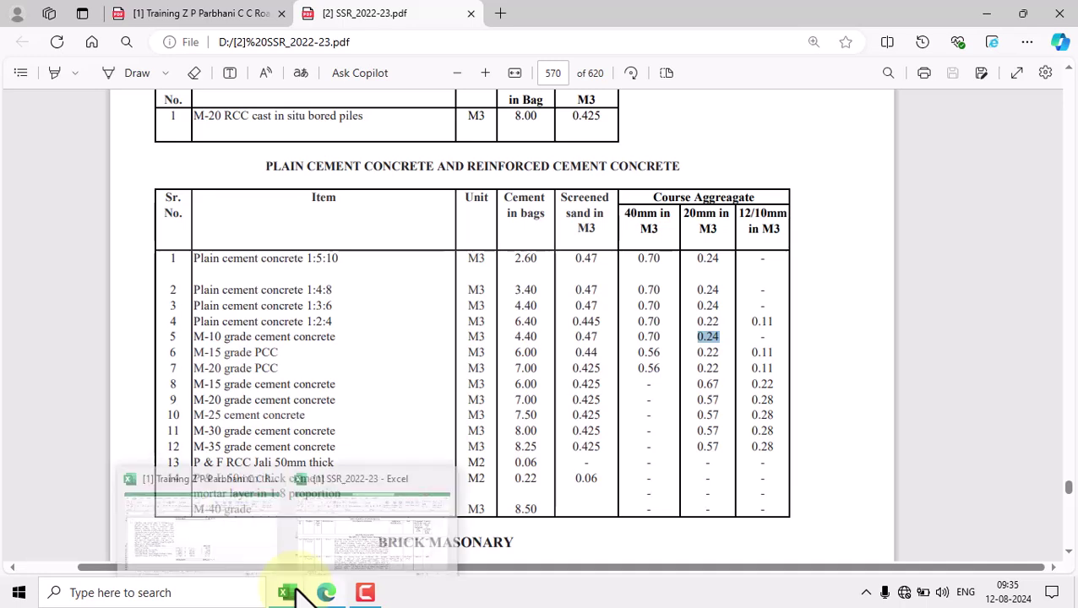
click(245, 549)
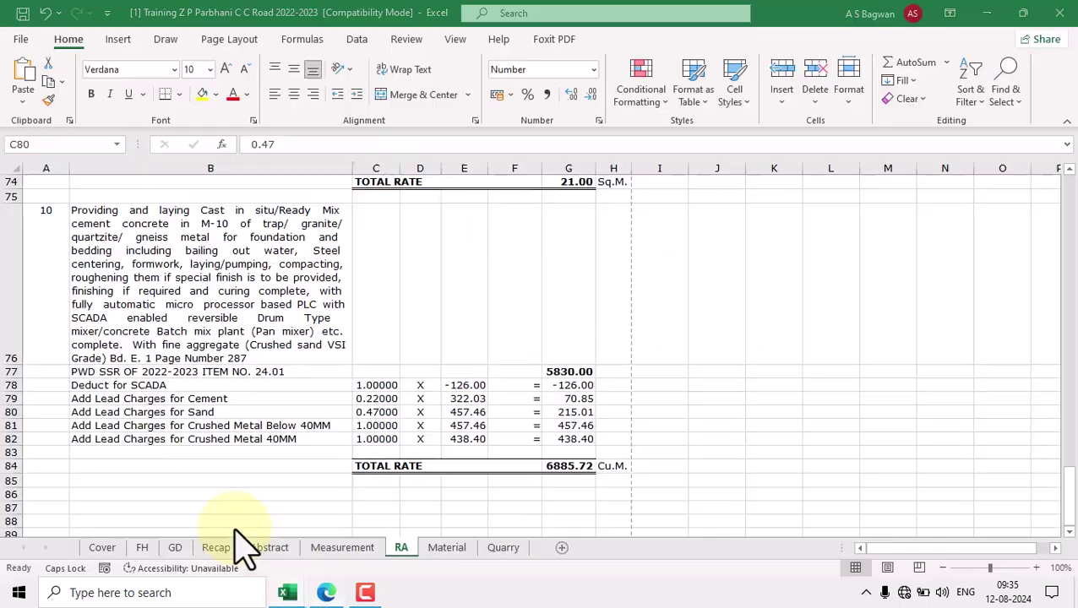
double_click(376, 426)
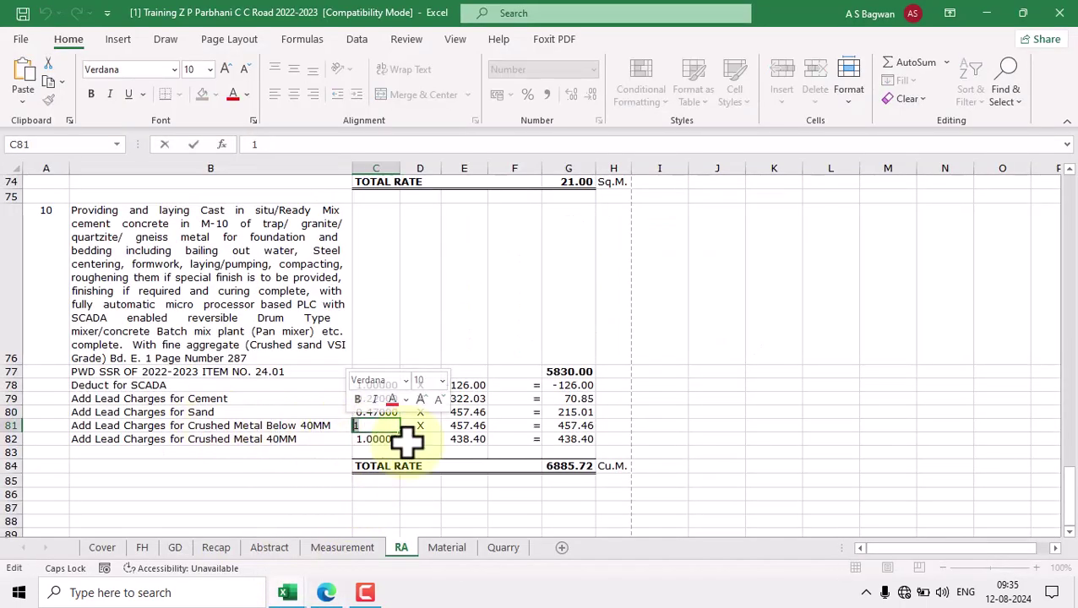
text(0.24)
key(Return)
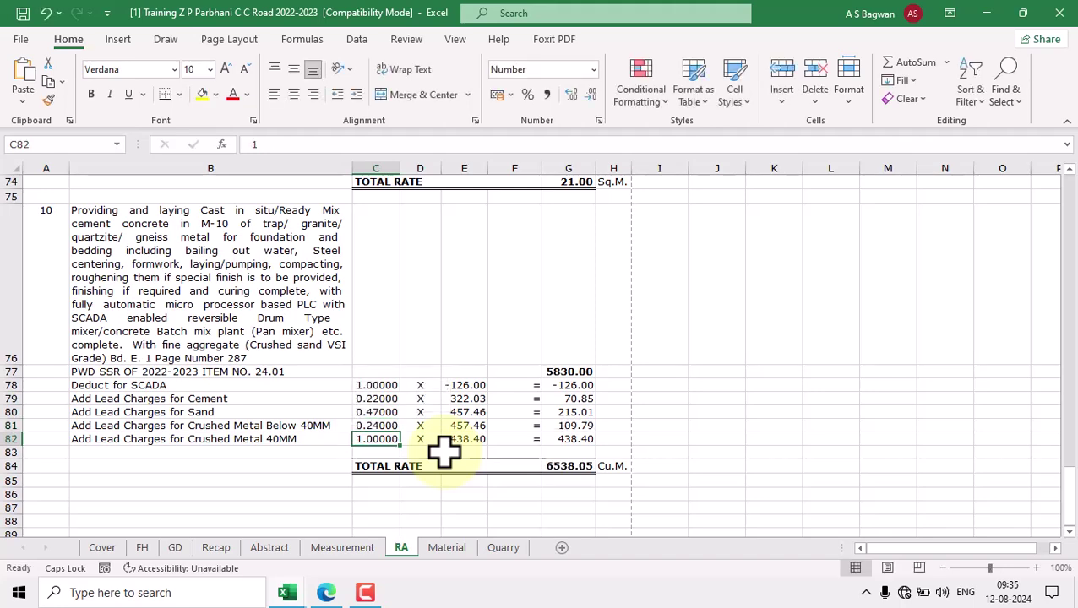
Step: Take the M-10 40 mm aggregate requirement from the SSR PDF and enter 0.70 for crushed metal 40MM in C82 of the Excel estimate
click(328, 594)
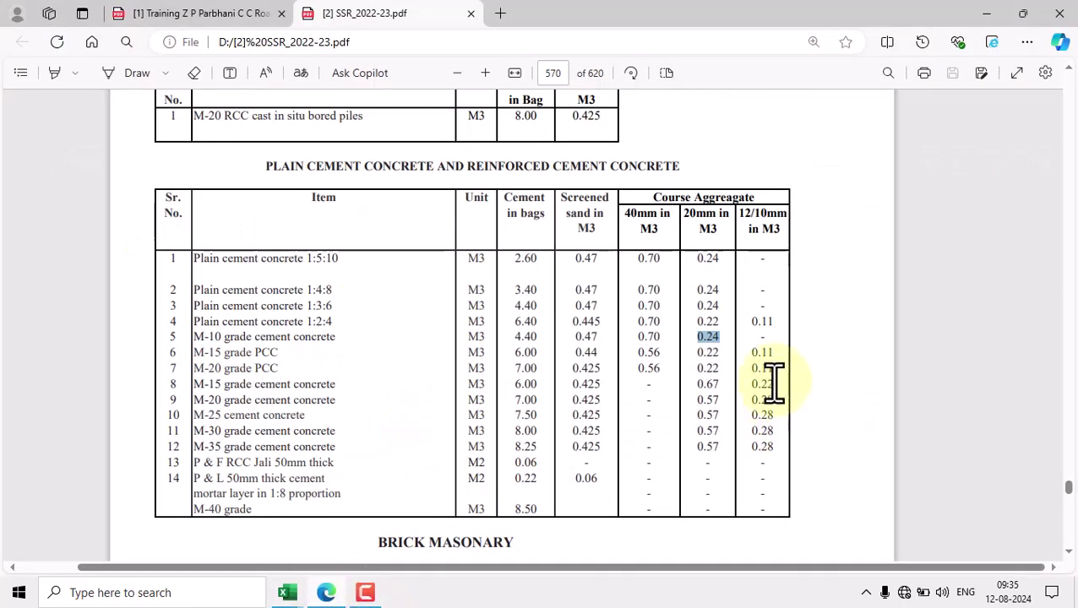
double_click(650, 336)
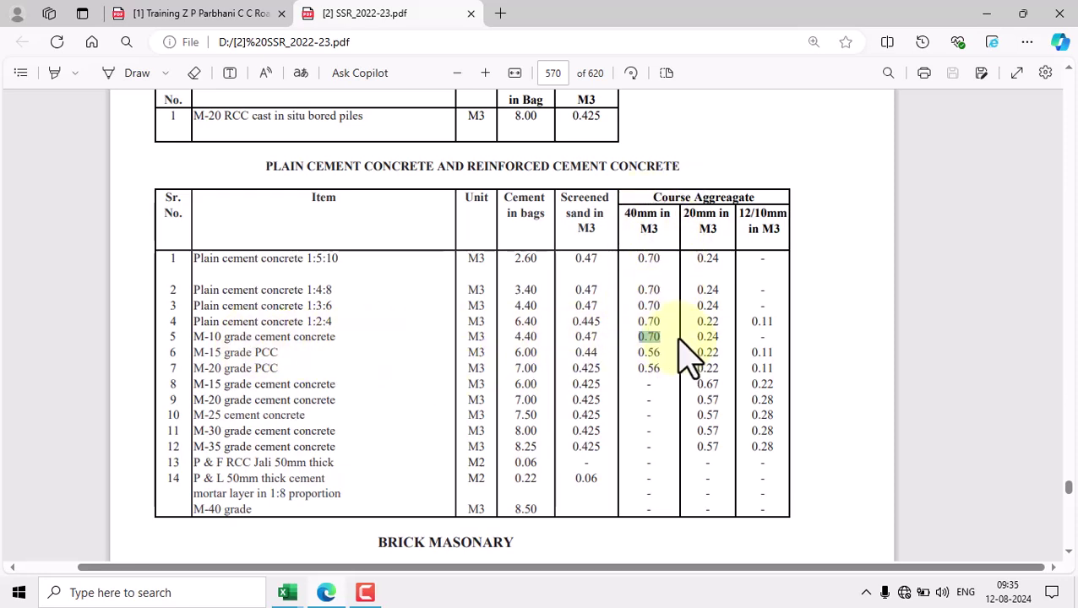
mouse_move(288, 595)
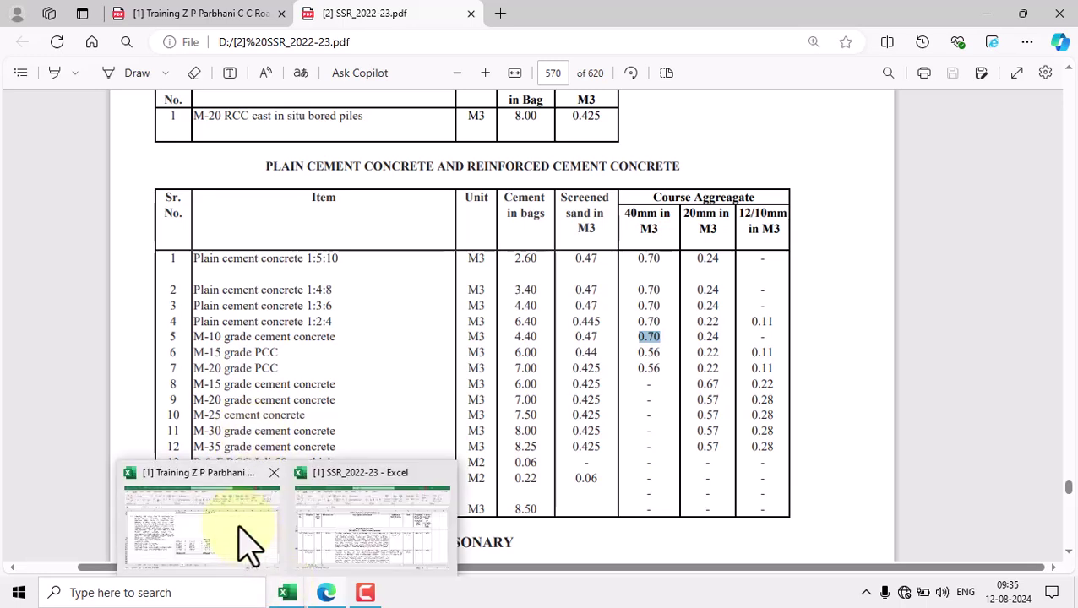
click(252, 542)
double_click(372, 437)
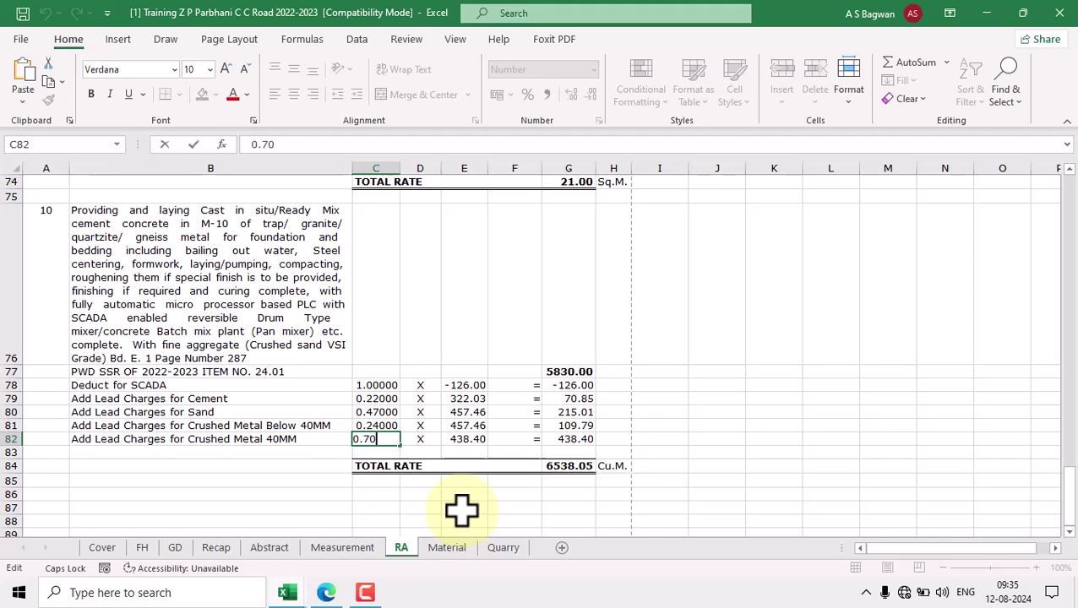
text(0.70)
key(Return)
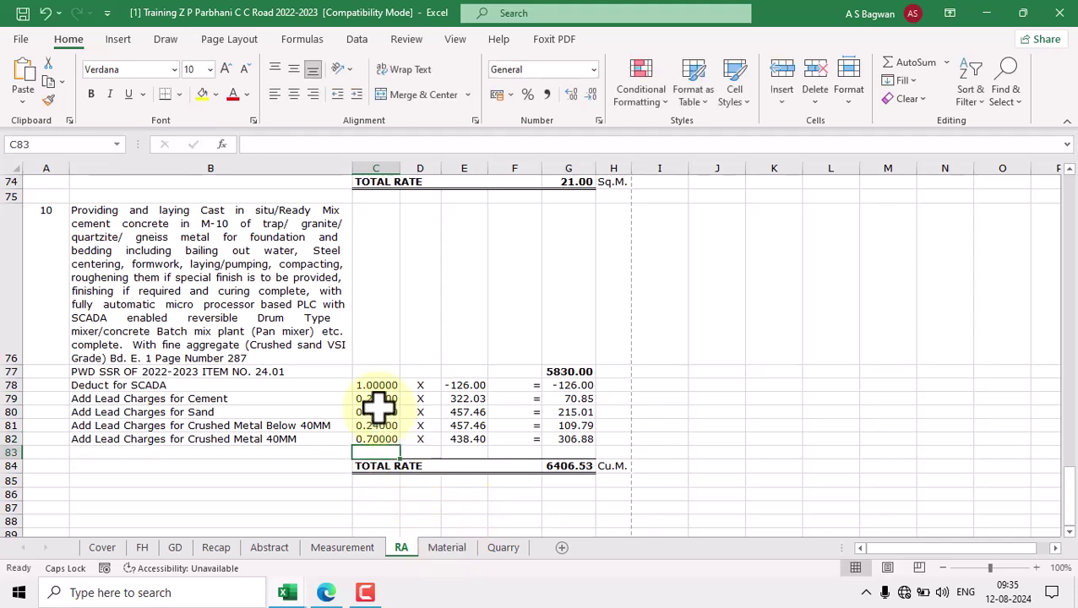
Step: Review item 10's lead charge quantities in C79:C82, its total rate formula in G84, and the material labels in B79:B82
click(381, 398)
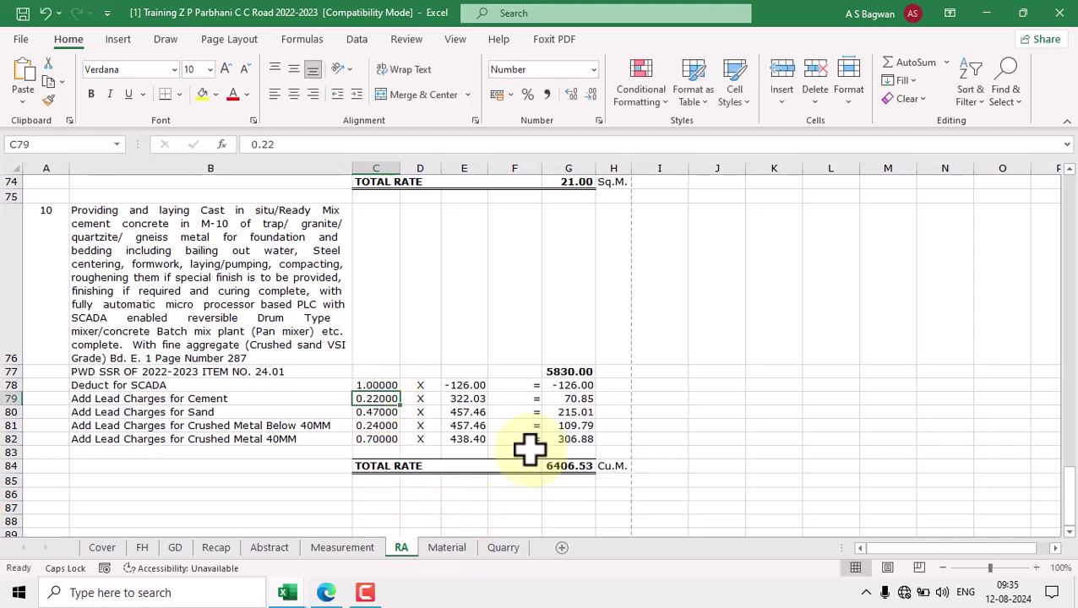
key(Down)
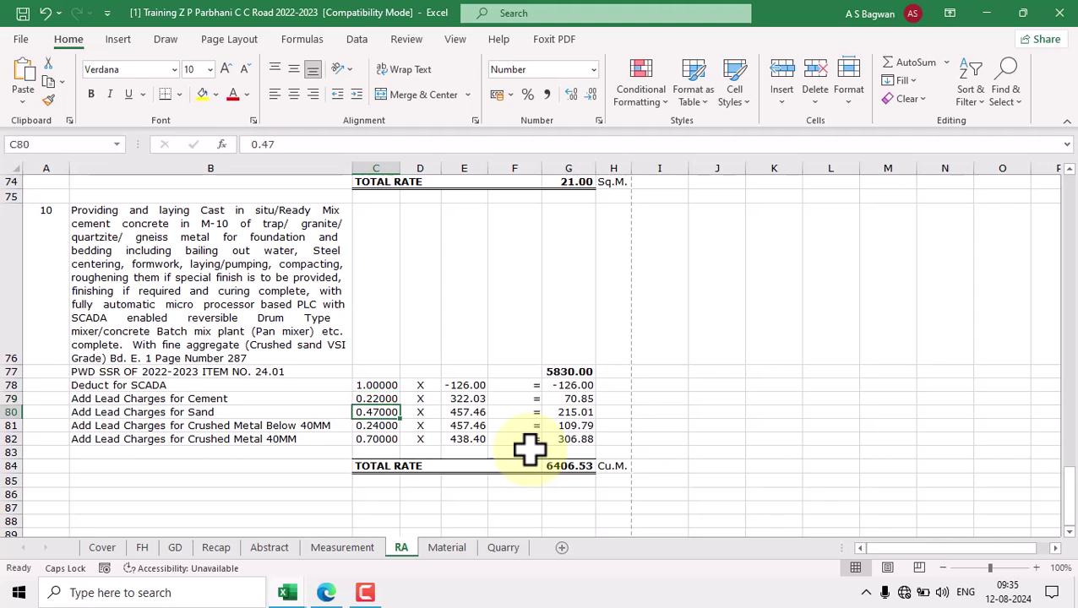
key(Down)
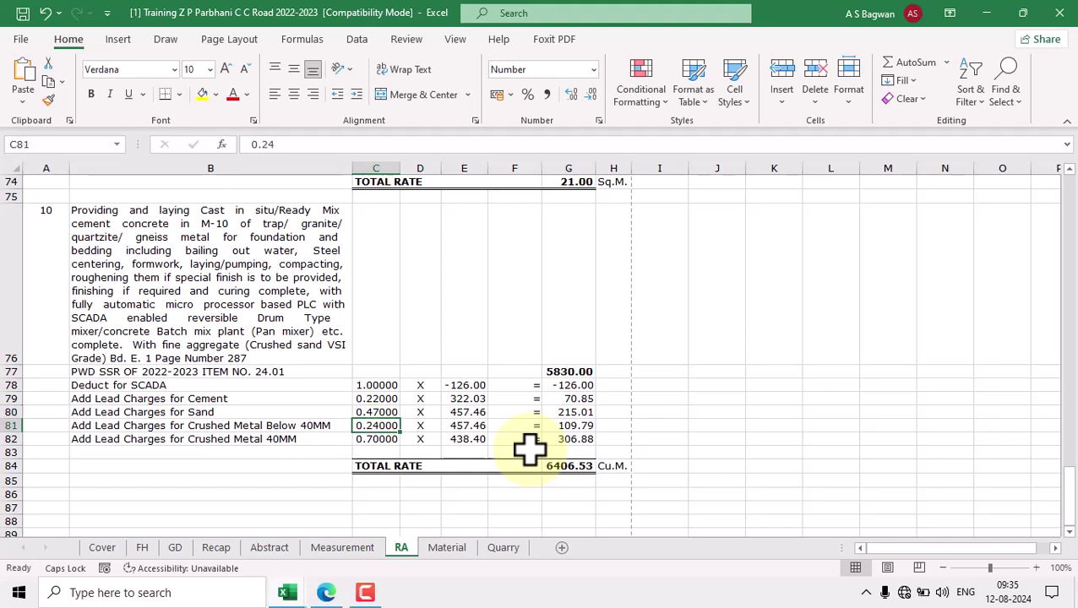
key(Down)
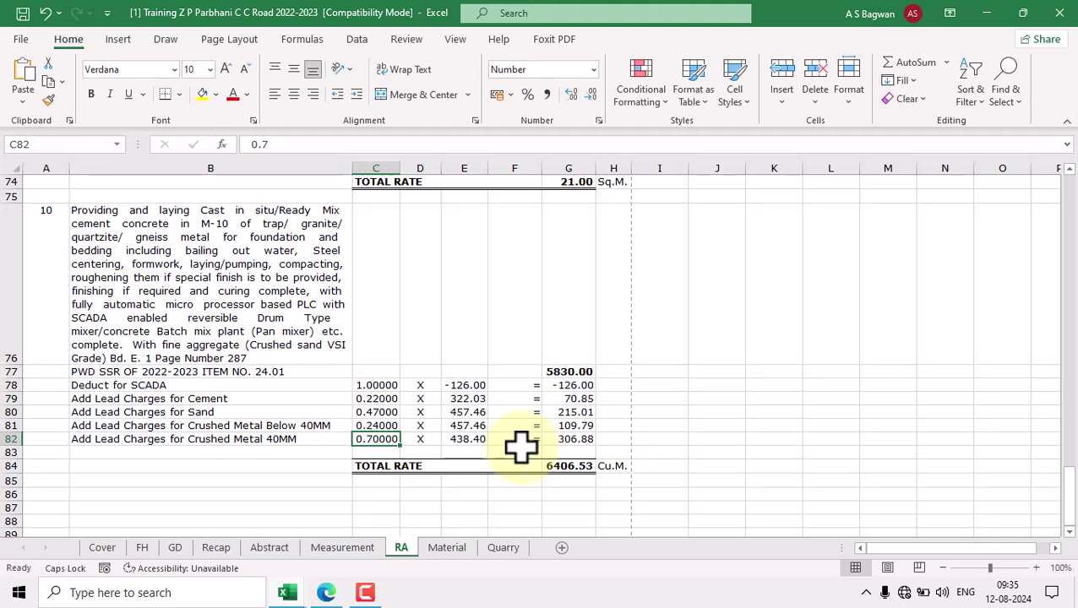
double_click(573, 463)
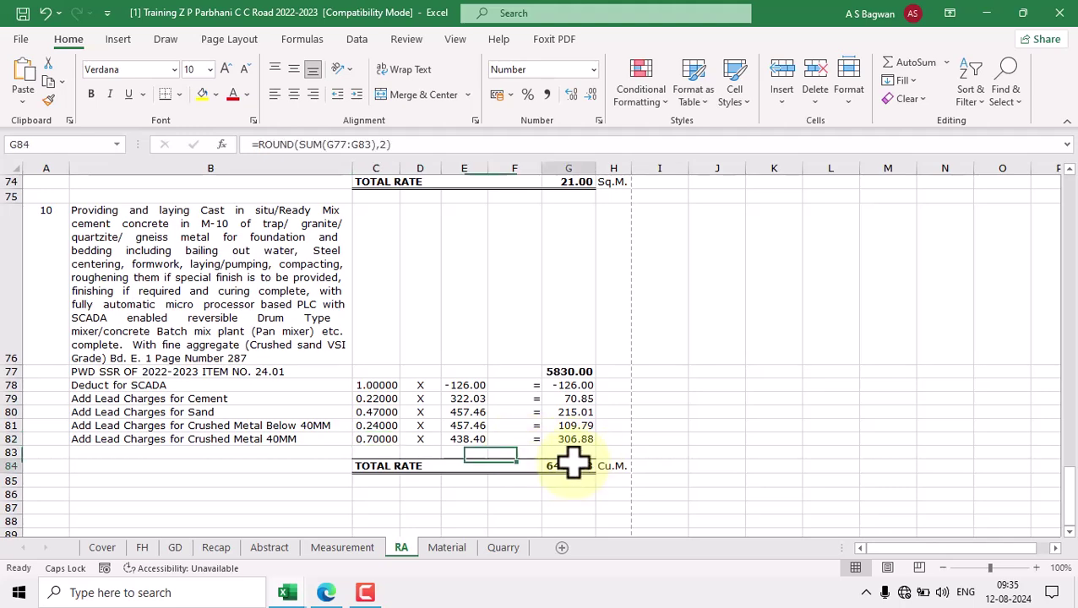
key(Escape)
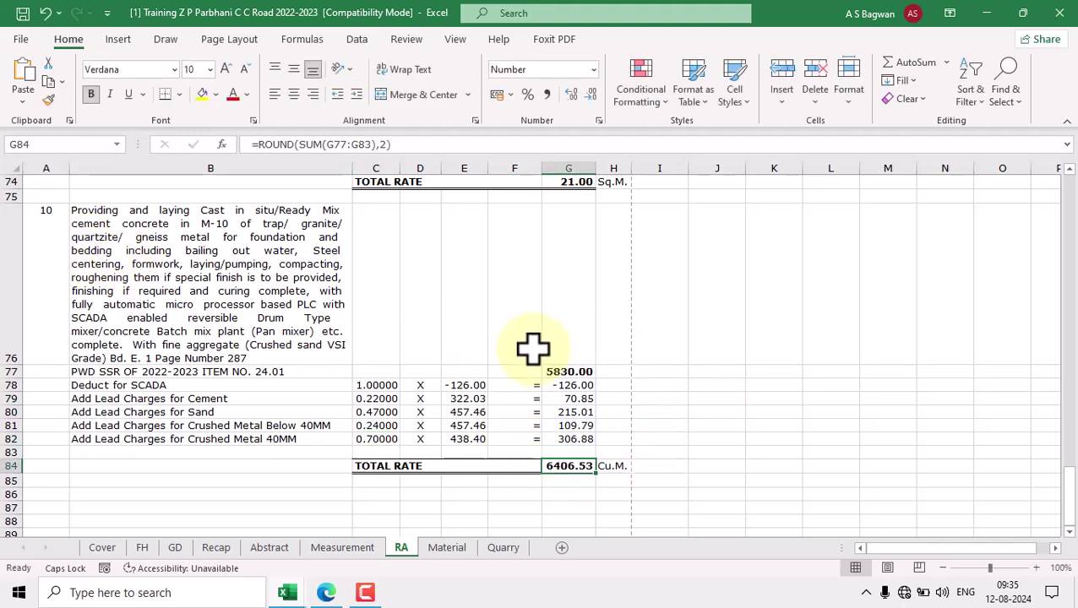
drag(284, 402, 289, 435)
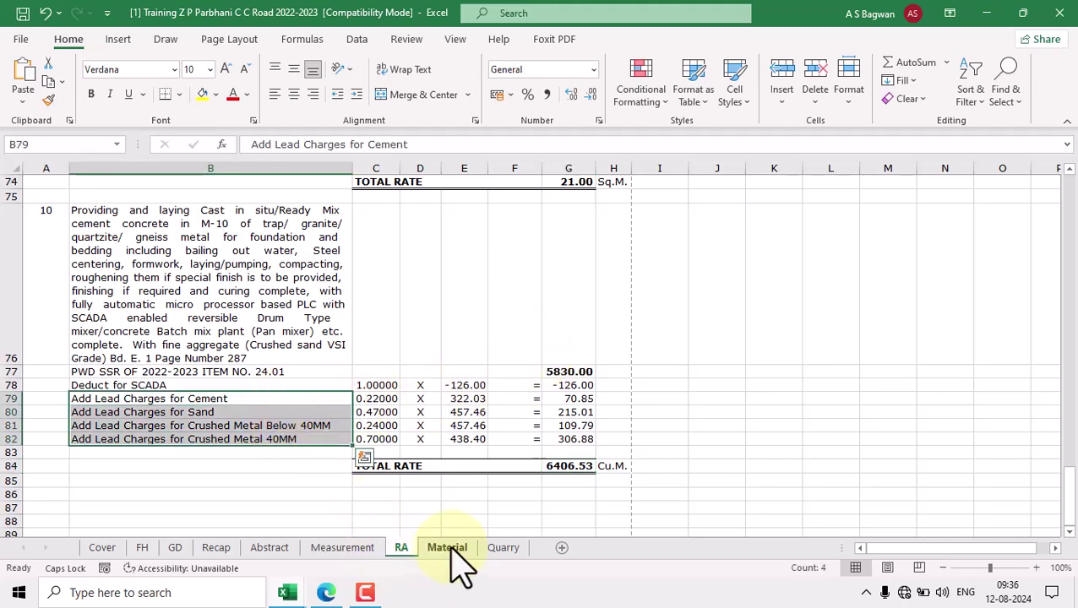
Step: Open the Material sheet and examine its layout, material columns and print preview
click(450, 549)
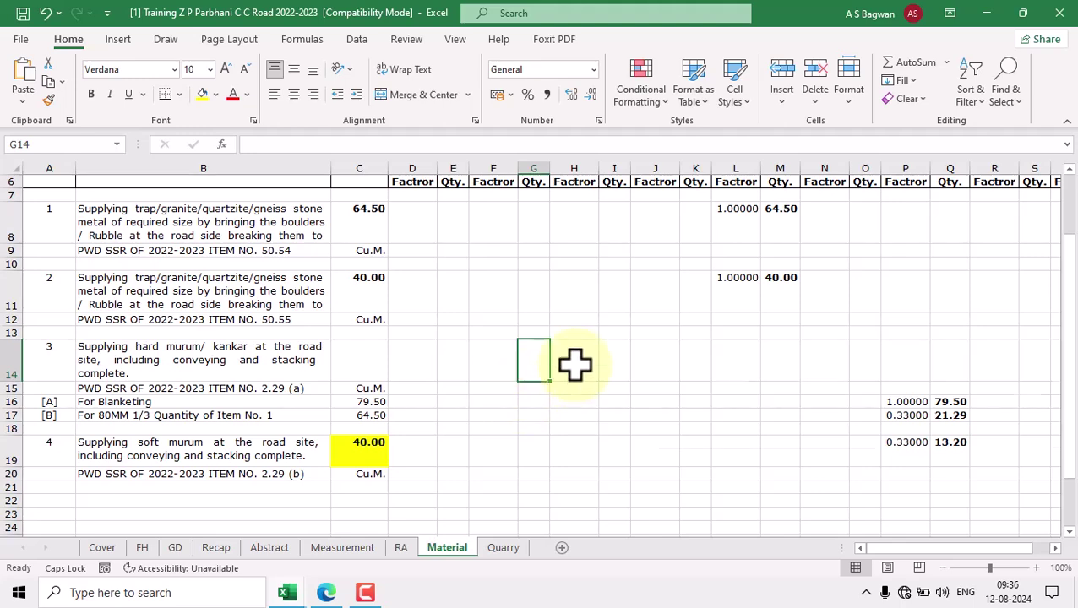
scroll(575, 366, up, 2)
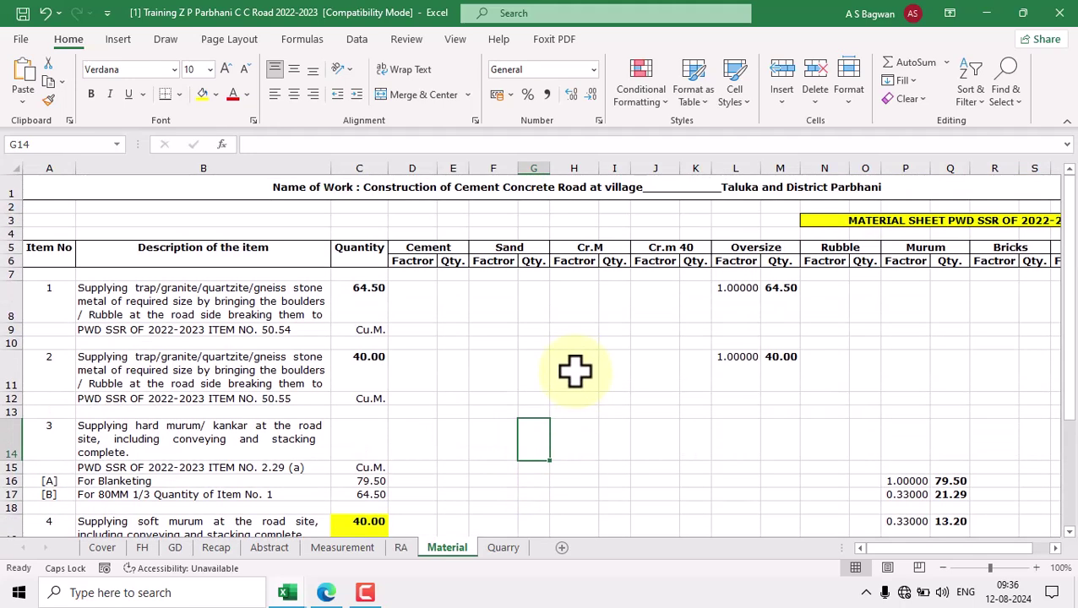
key(ctrl+p)
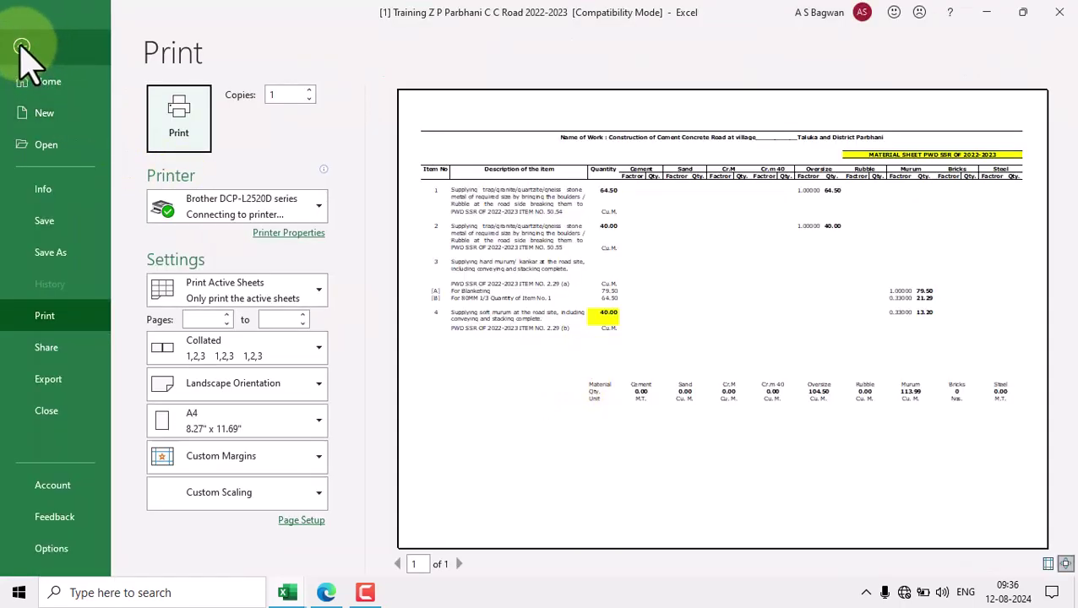
click(21, 46)
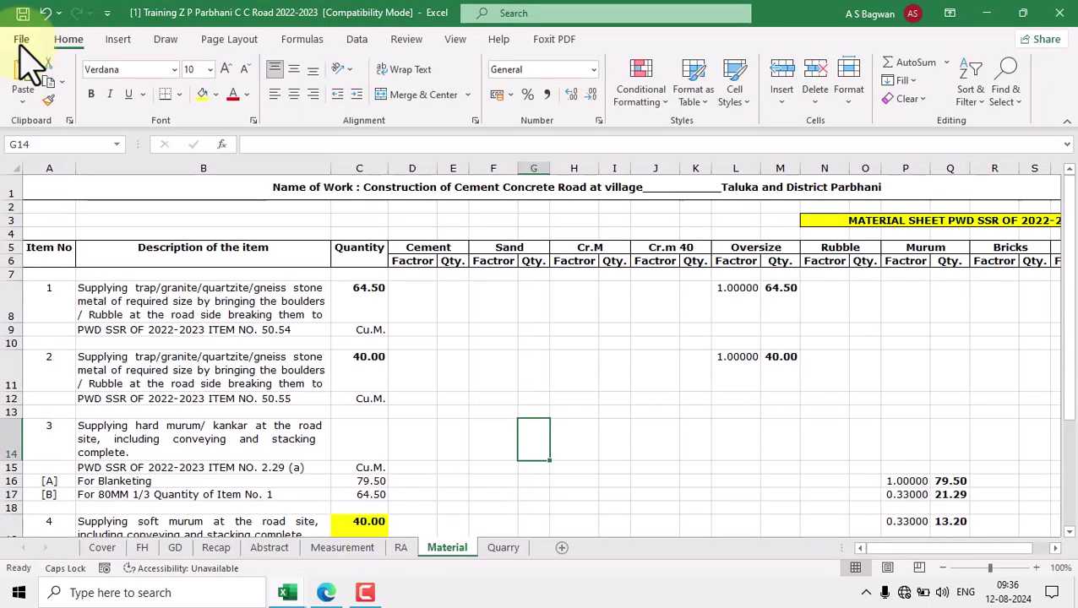
click(1029, 566)
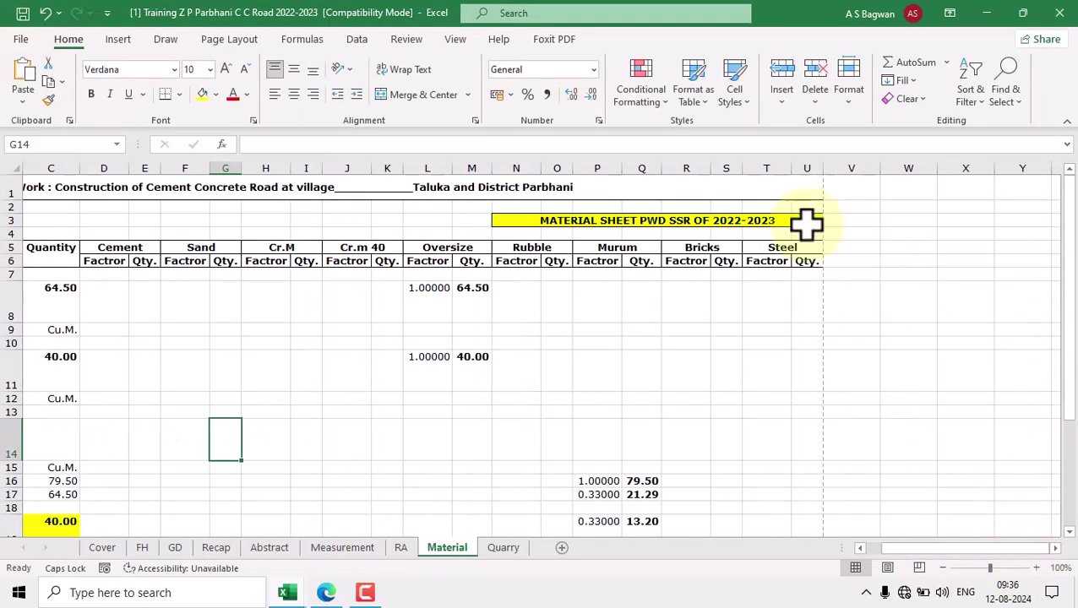
drag(926, 549, 835, 548)
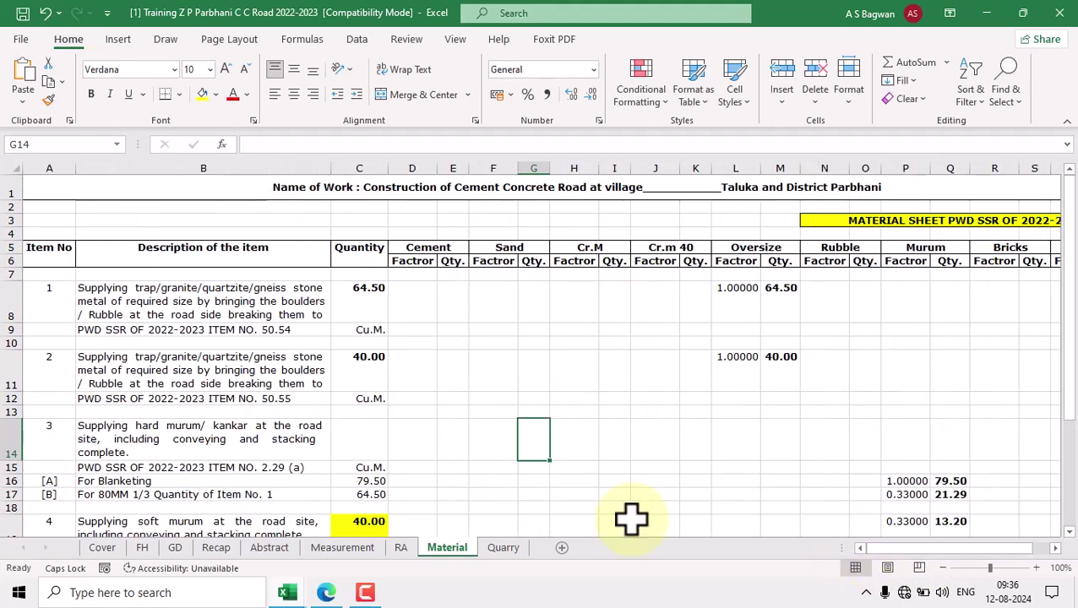
scroll(493, 419, down, 3)
scroll(409, 387, up, 1)
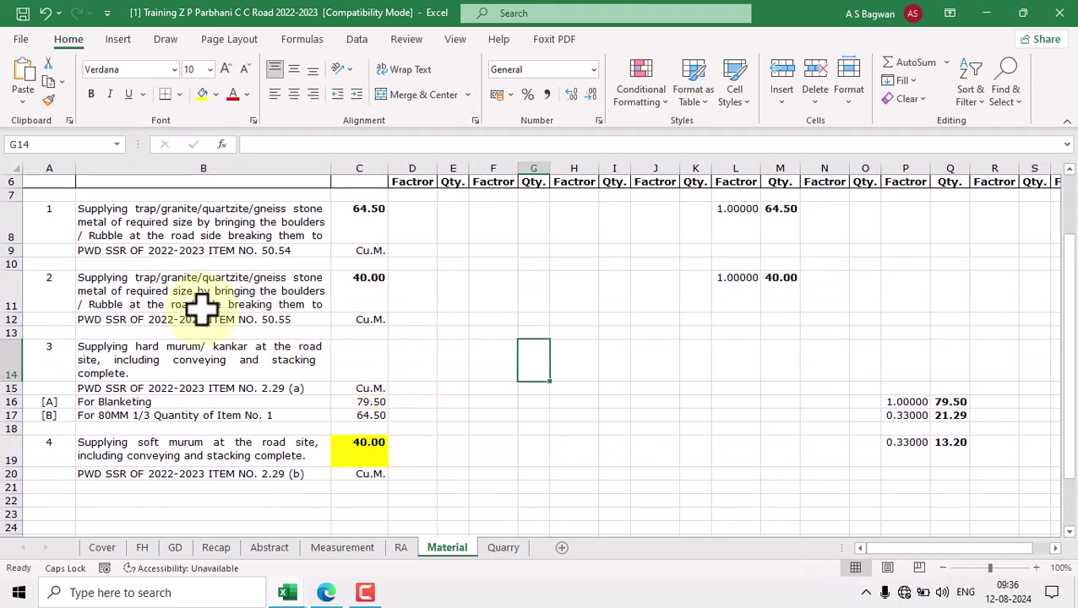
Step: Copy item 1's number, description and quantity block A8:C9 on the Material sheet and paste it at A22
drag(45, 221, 368, 250)
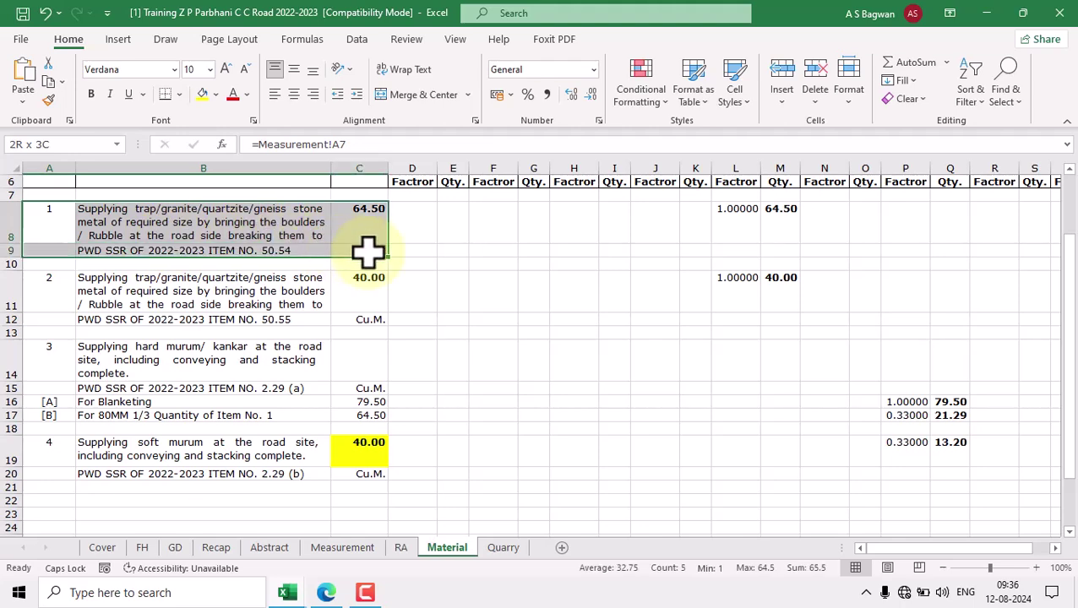
click(48, 82)
scroll(211, 422, down, 2)
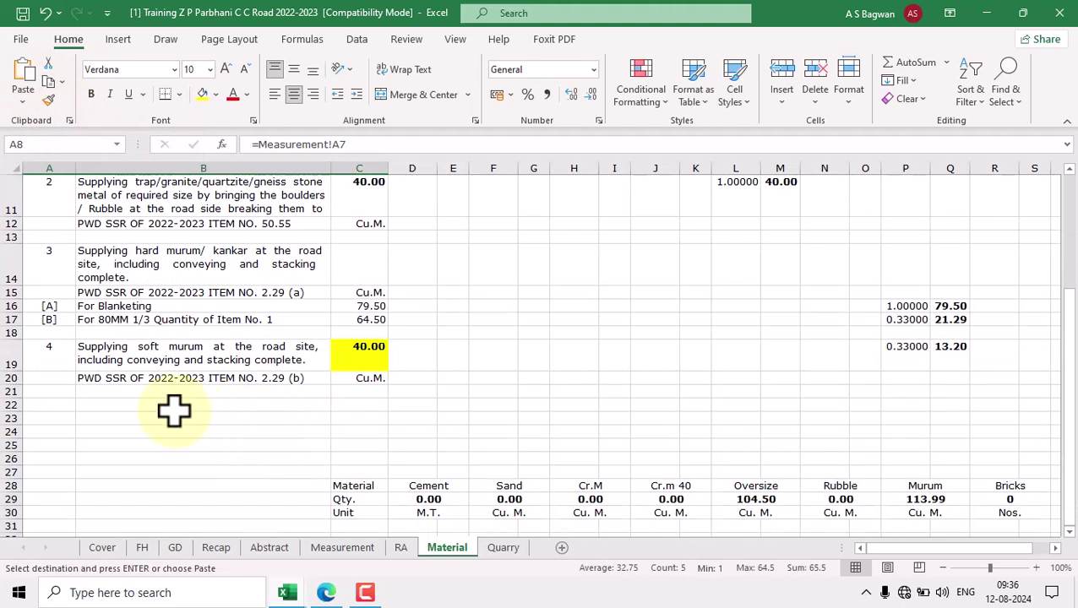
click(60, 403)
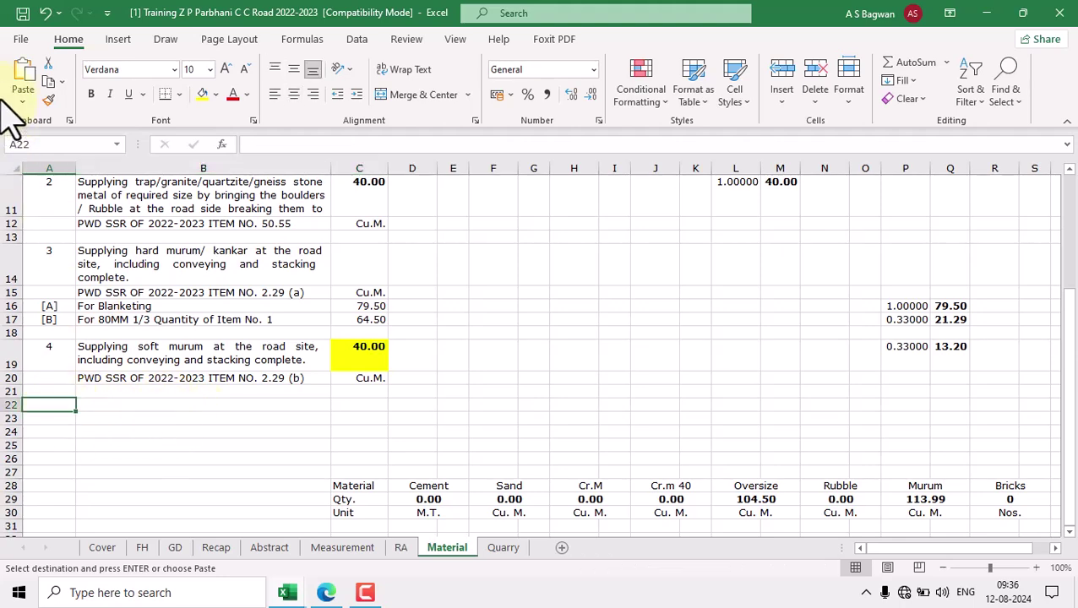
click(30, 85)
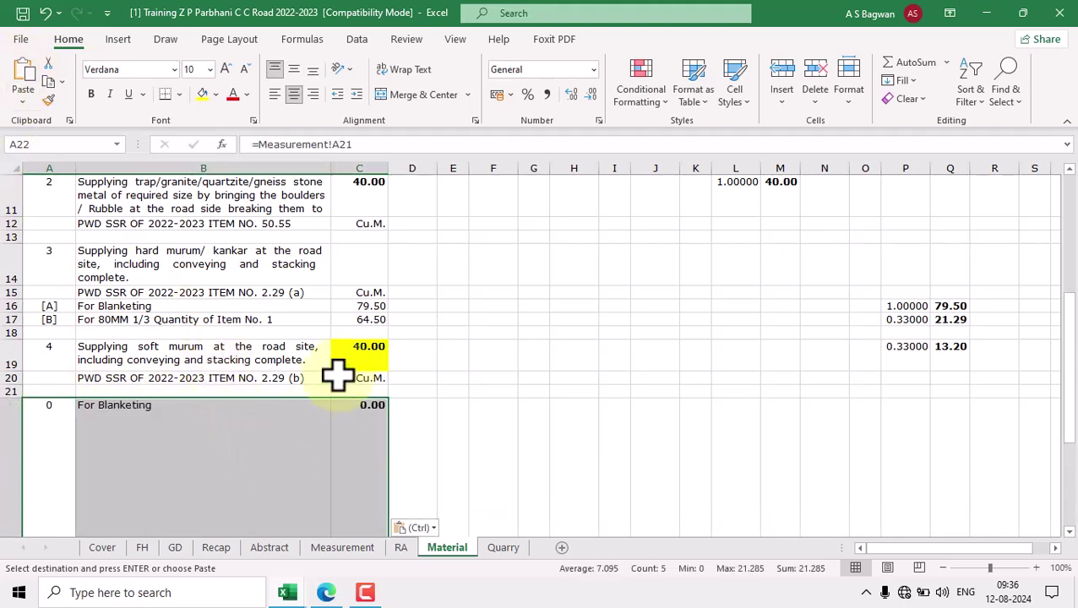
Step: Reduce the height of row 22 to about three lines of text
scroll(325, 384, down, 2)
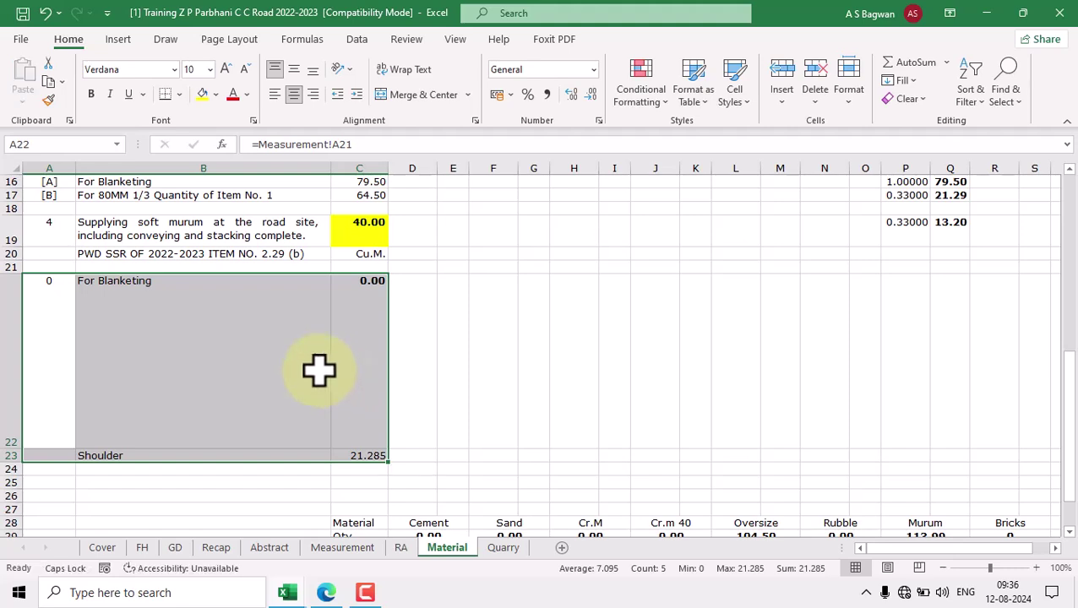
click(289, 359)
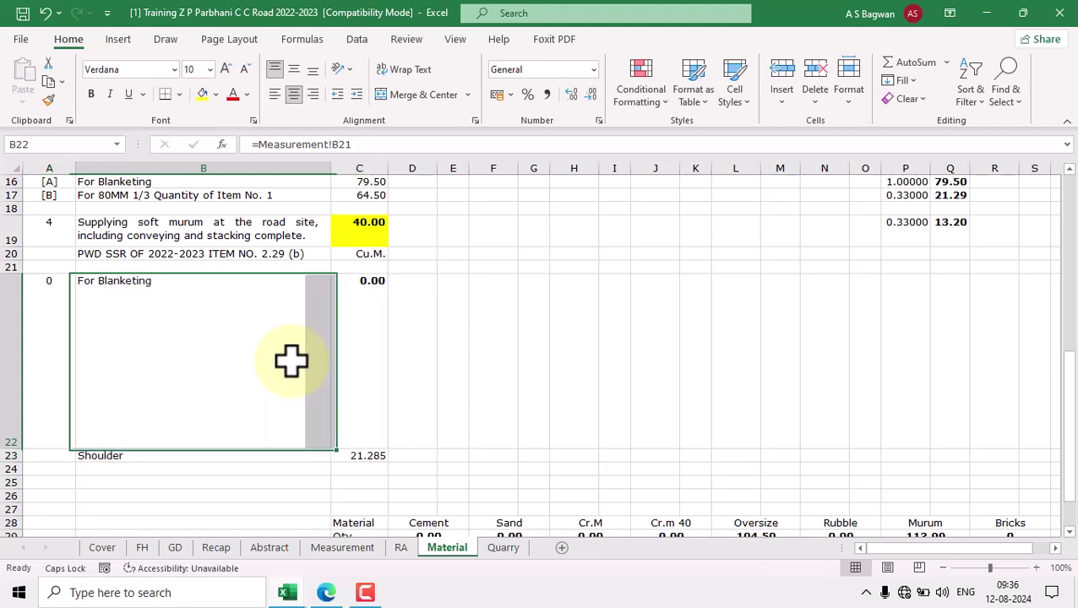
click(847, 105)
key(alt+h)
key(o)
key(h)
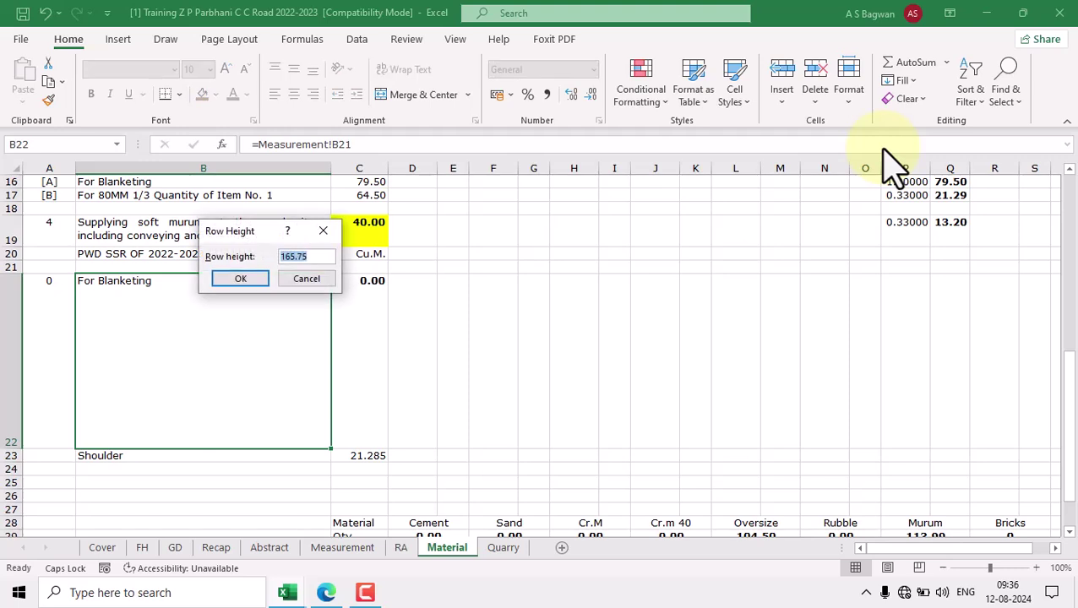
key(Return)
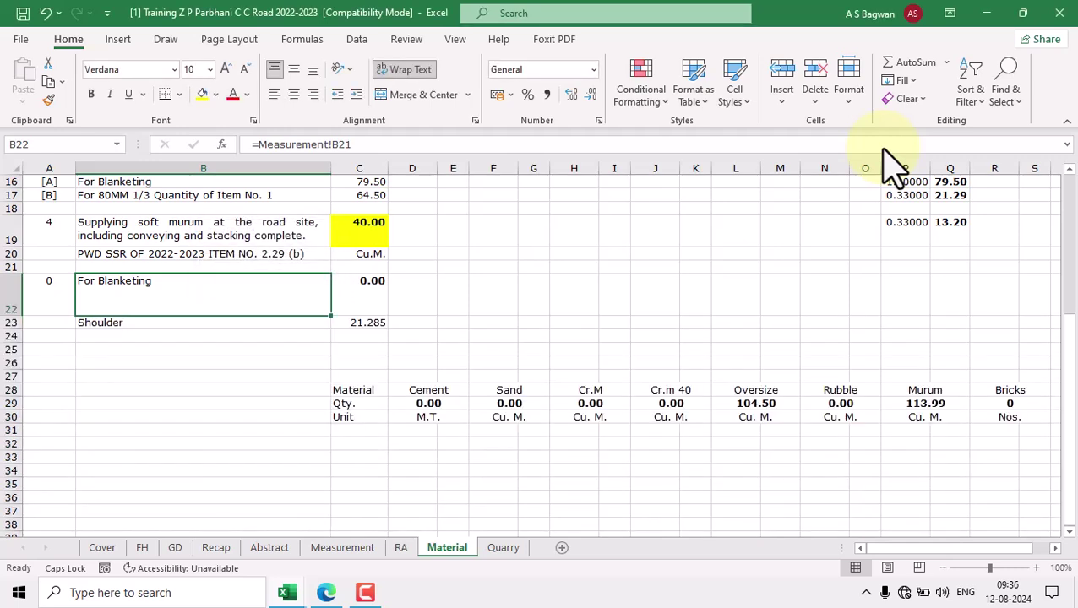
Step: Link the item number in A22 to item 10's number on the Measurement sheet with =Measurement!A75
click(55, 293)
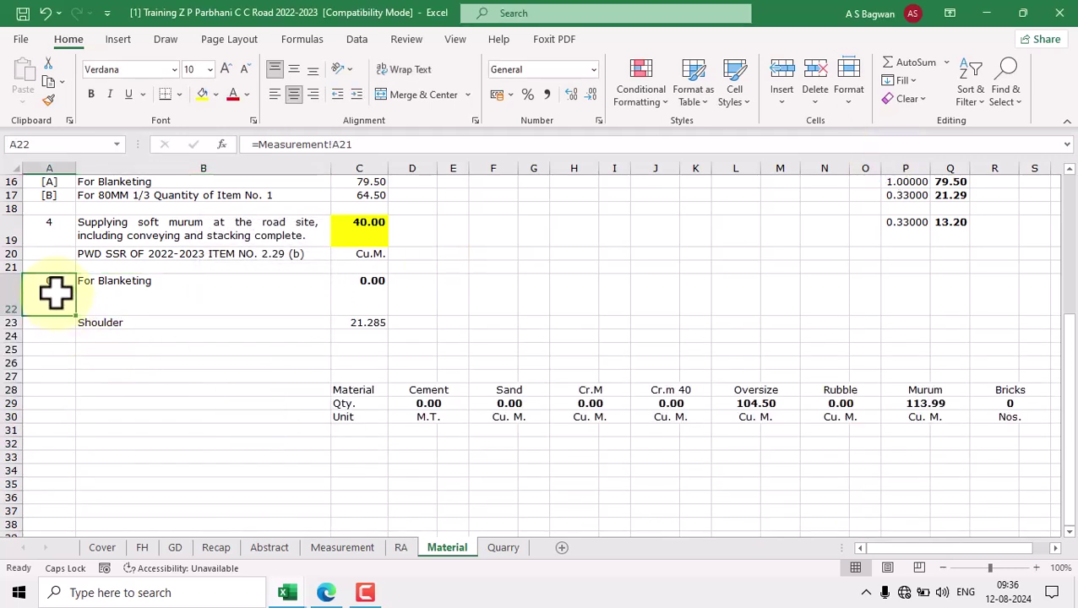
text(=)
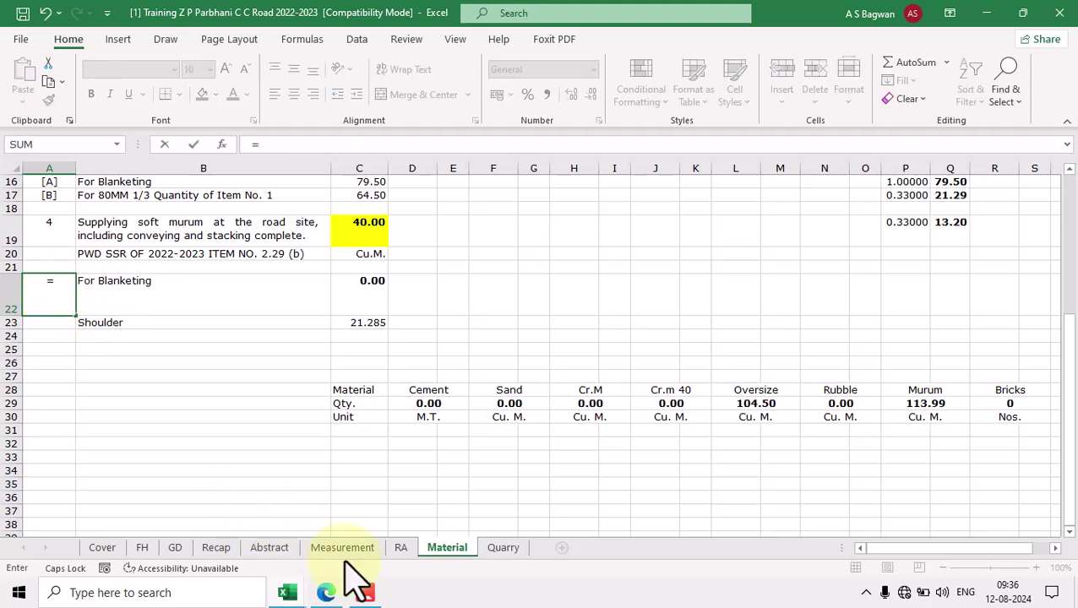
click(342, 549)
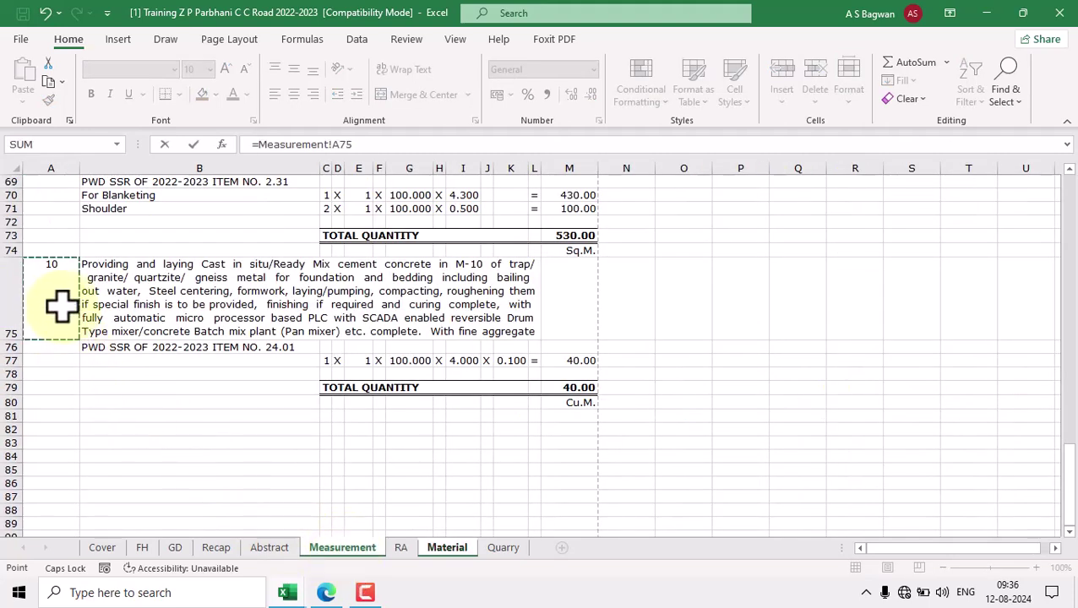
key(Return)
Step: Link B22 to item 10's description in Measurement!B75 and B23 to its SSR item reference in Measurement!B76
click(258, 298)
text(=)
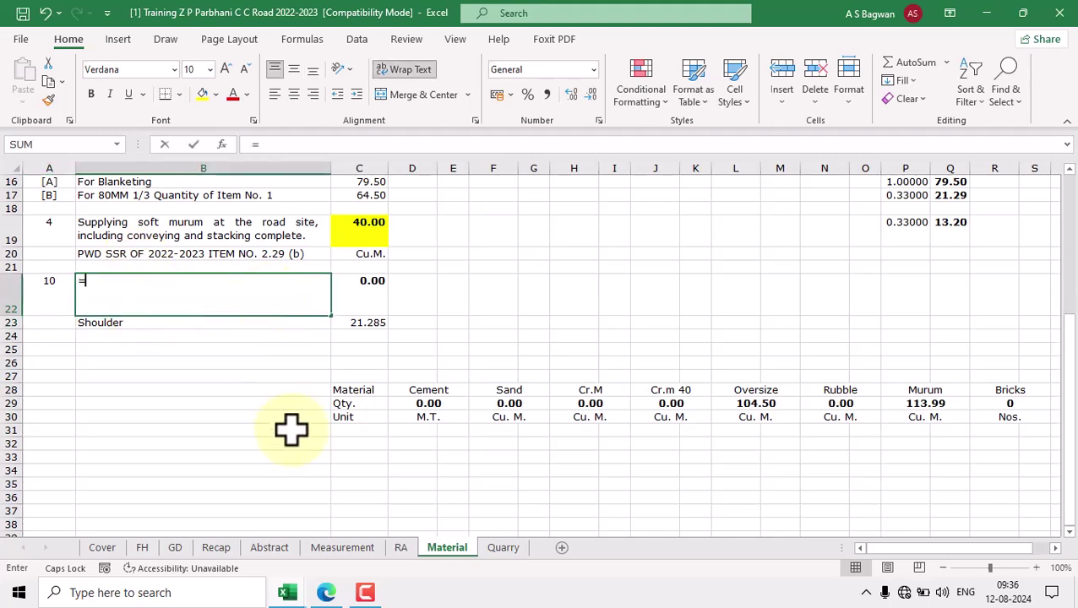
click(342, 549)
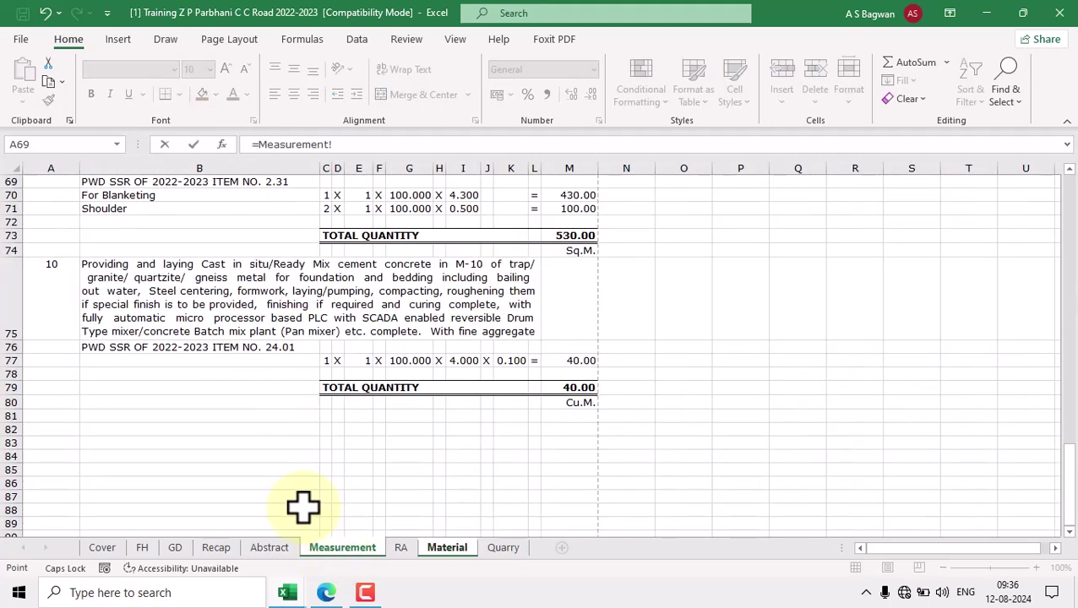
click(221, 314)
key(Return)
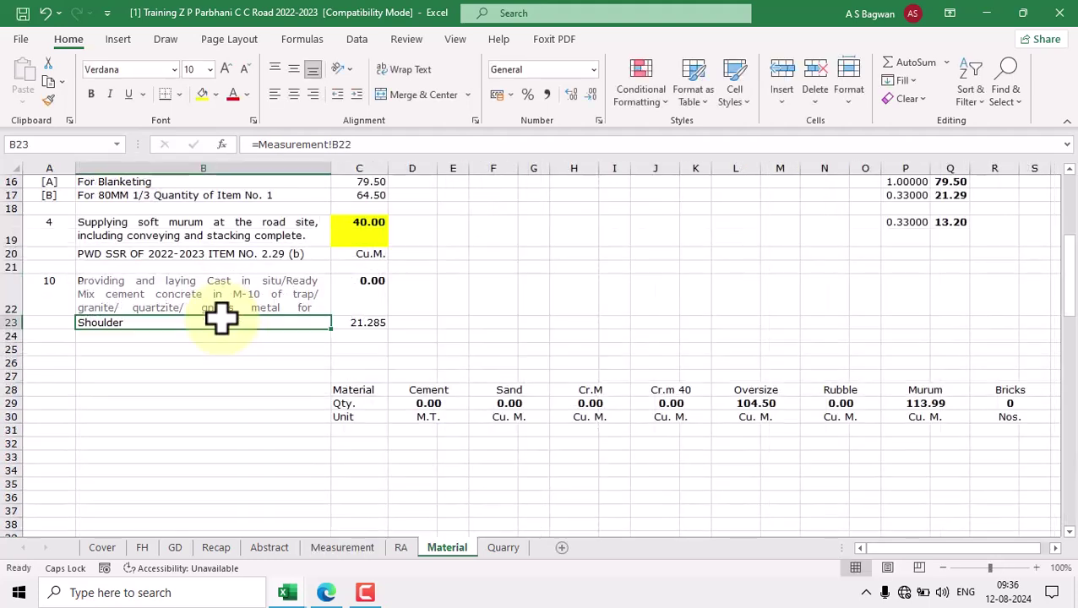
click(342, 548)
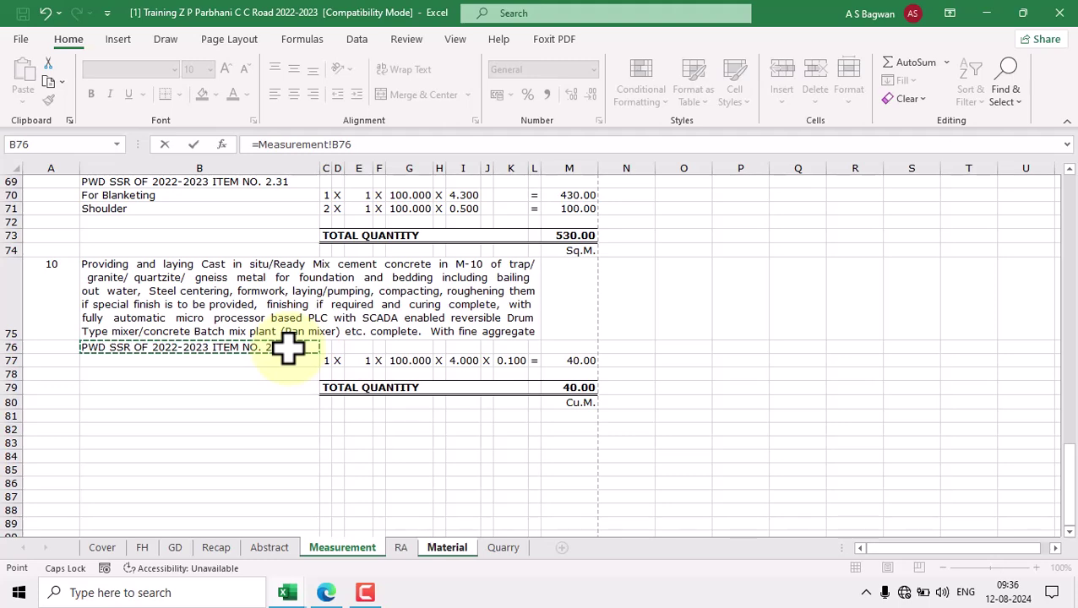
key(Return)
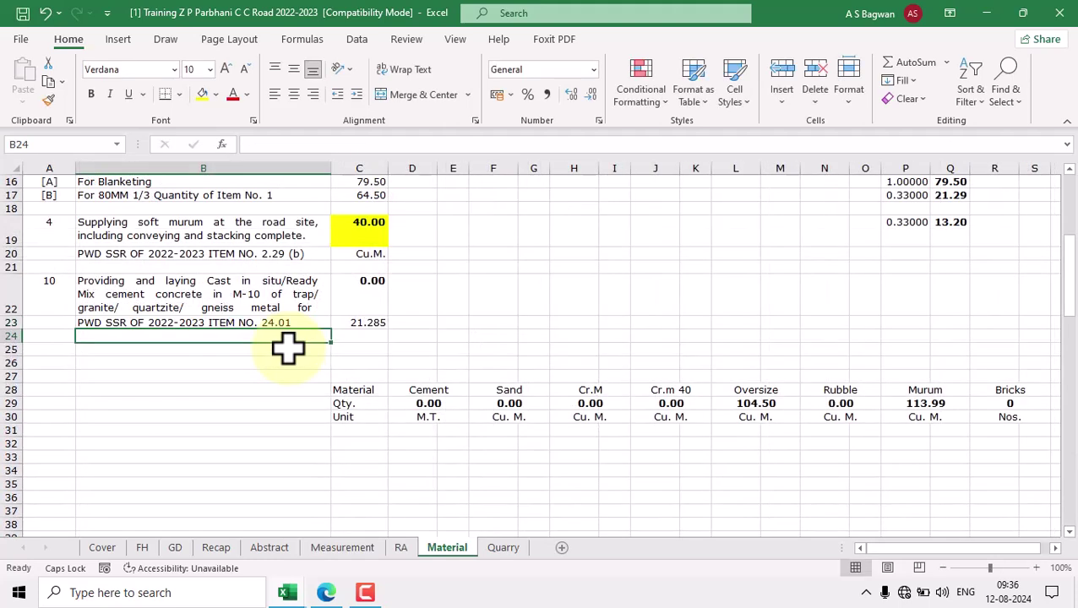
Step: Link item 10's quantity in C22 to Measurement!M79 and its unit in C23 to Measurement!M80
click(356, 291)
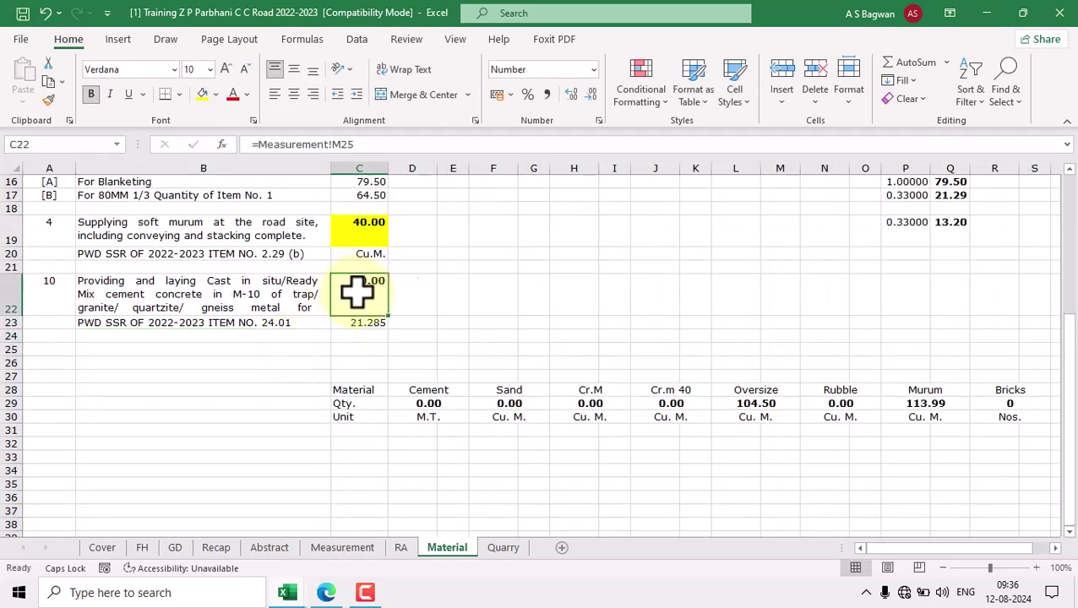
text(=)
click(342, 548)
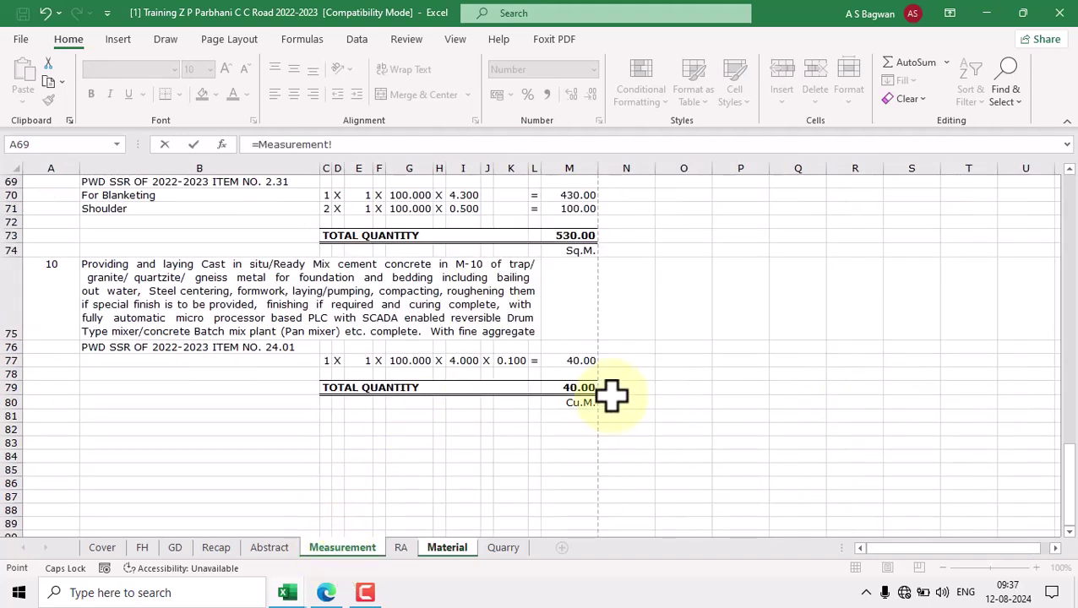
key(Return)
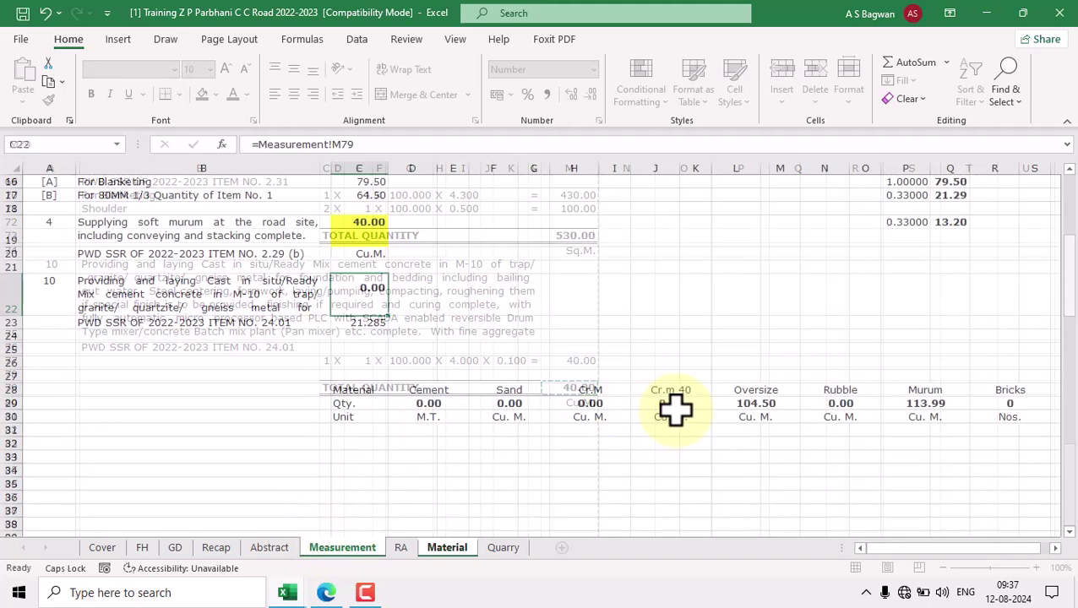
text(=)
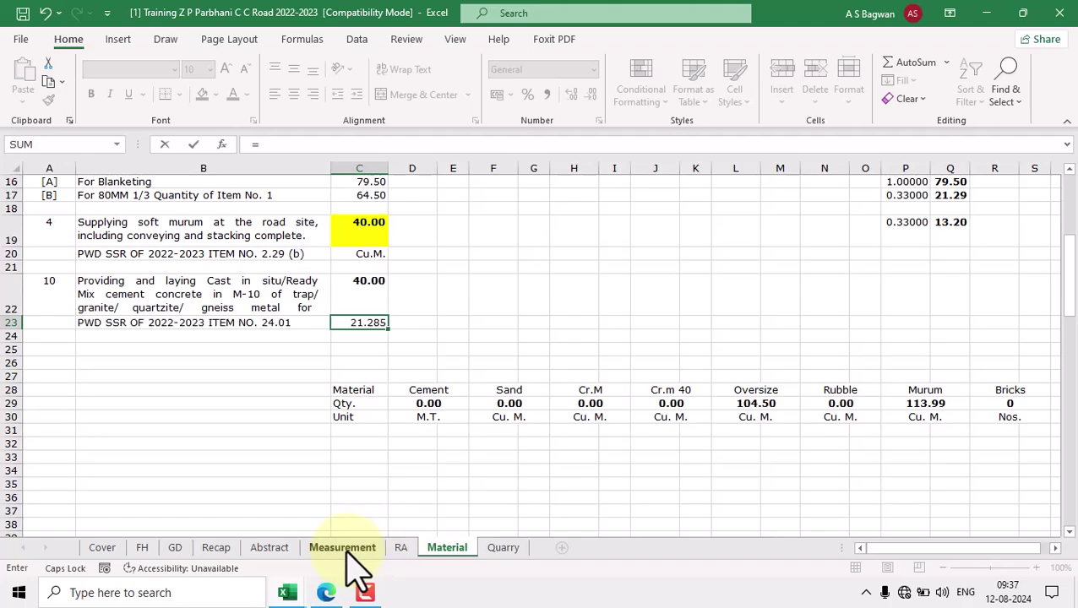
click(342, 549)
click(569, 404)
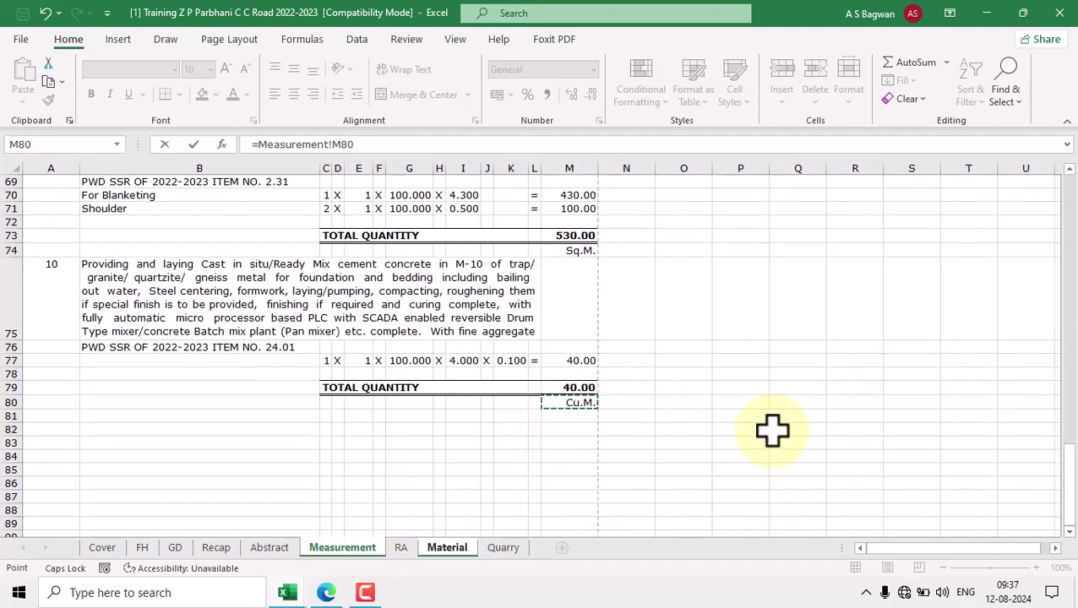
key(Return)
Step: Rename the crushed metal headings in row 5 of the Material sheet: H5 as Cr.Metal and J5 as Cr.M 40
scroll(354, 312, up, 5)
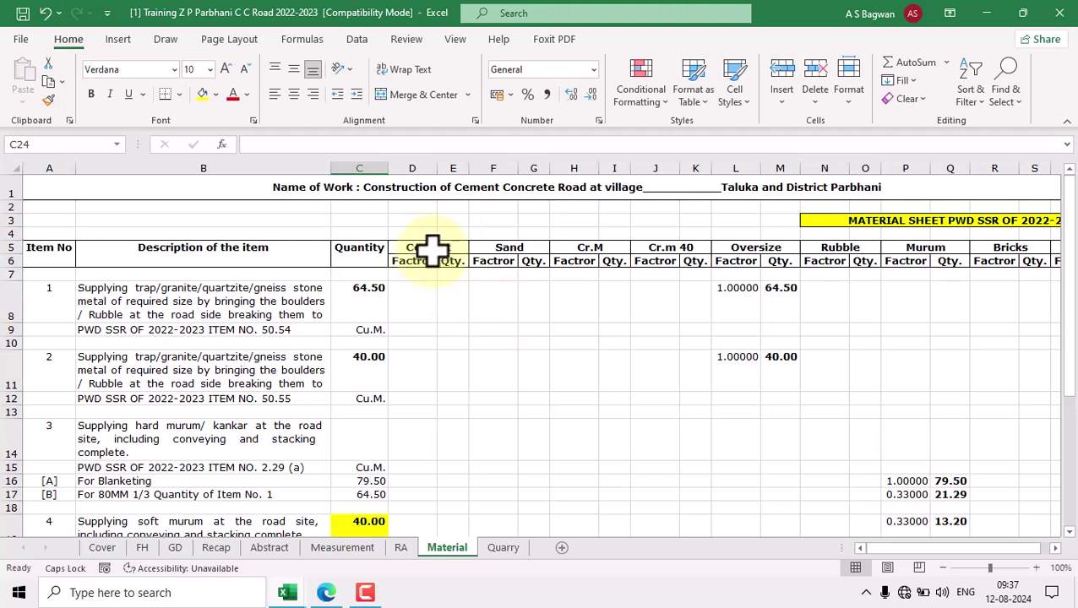
click(432, 247)
click(534, 248)
click(612, 247)
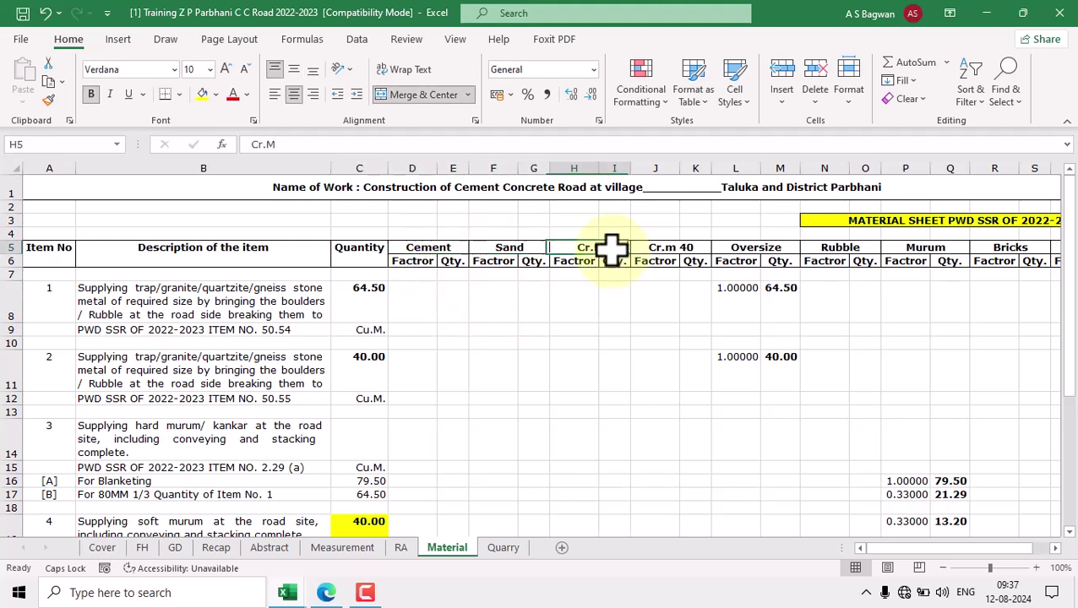
click(693, 247)
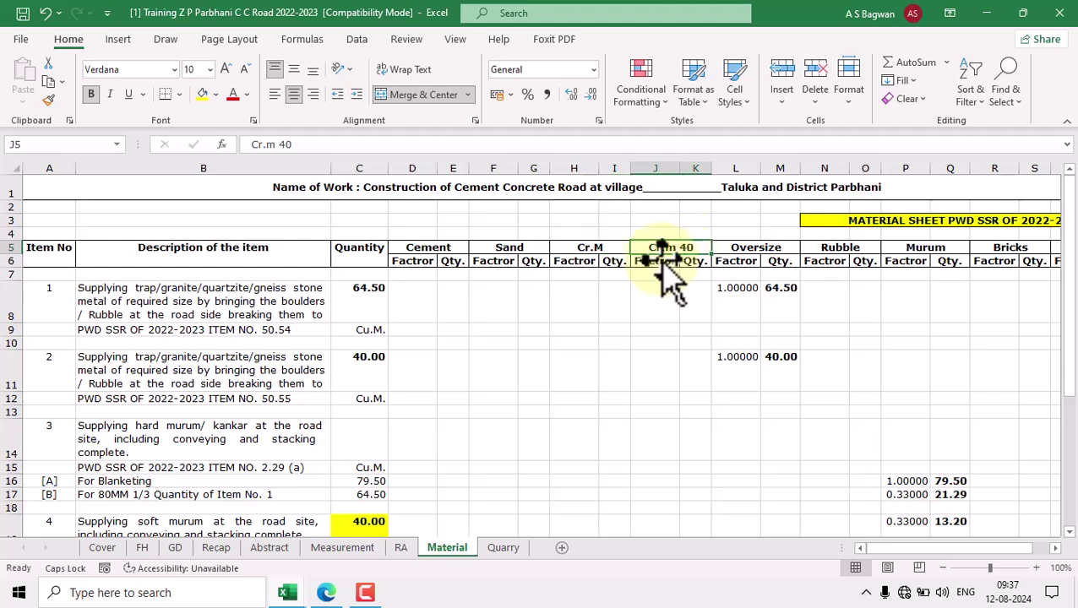
click(648, 328)
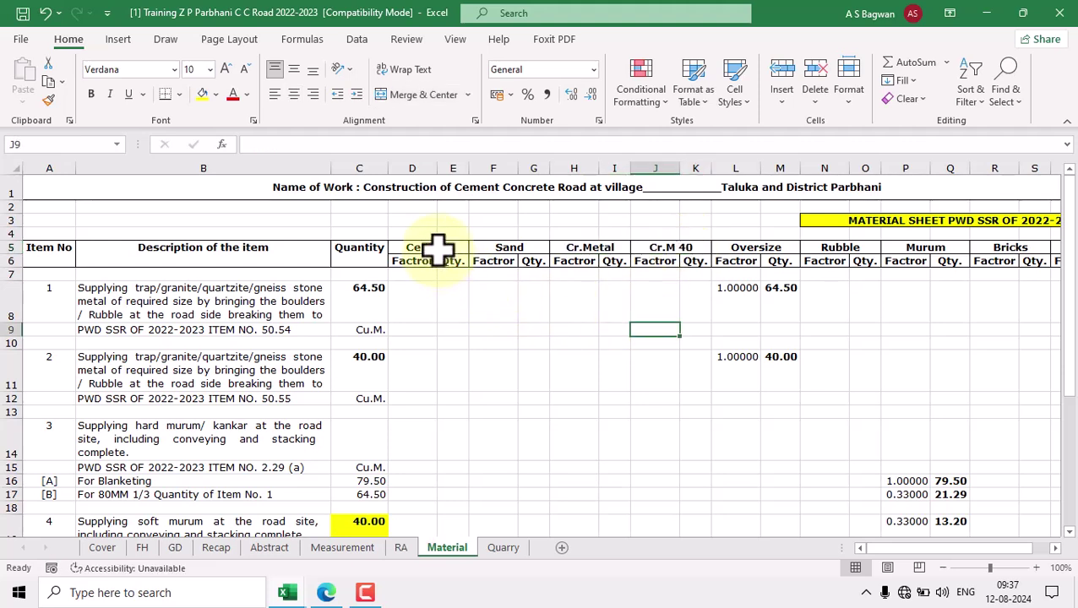
Step: Examine the material headings with their factor and quantity columns, including the oversize entries for items 1 and 2
click(439, 248)
click(507, 250)
click(600, 248)
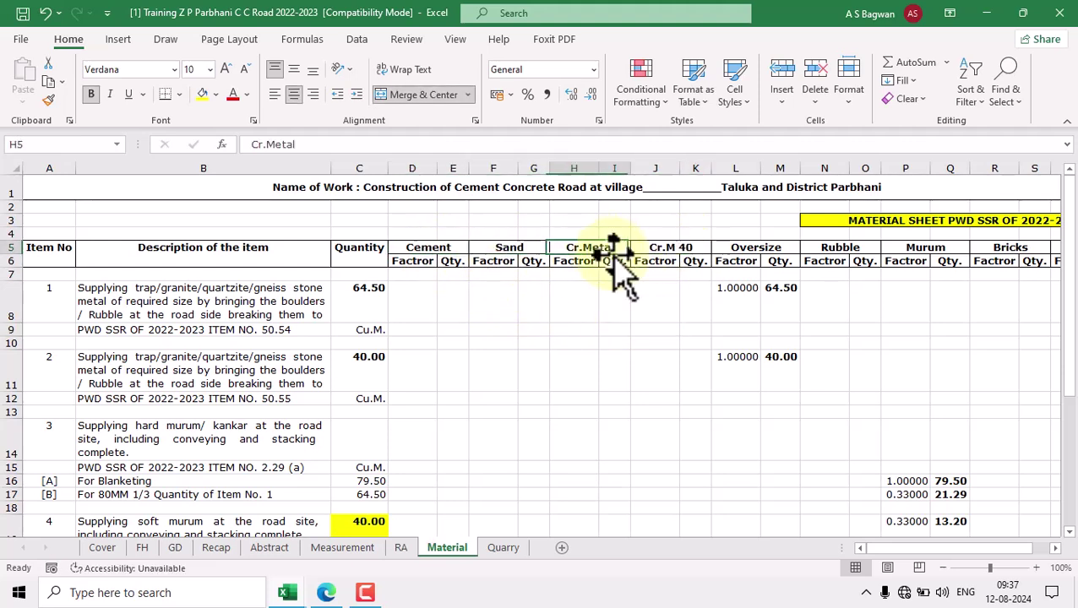
click(675, 249)
click(422, 291)
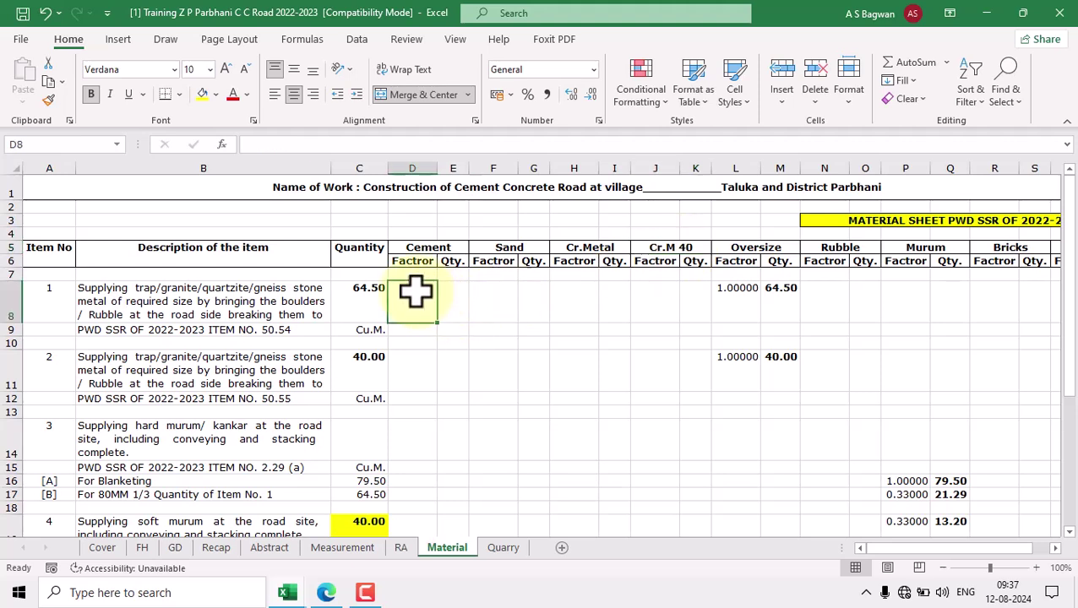
click(448, 246)
click(447, 289)
click(507, 263)
click(498, 296)
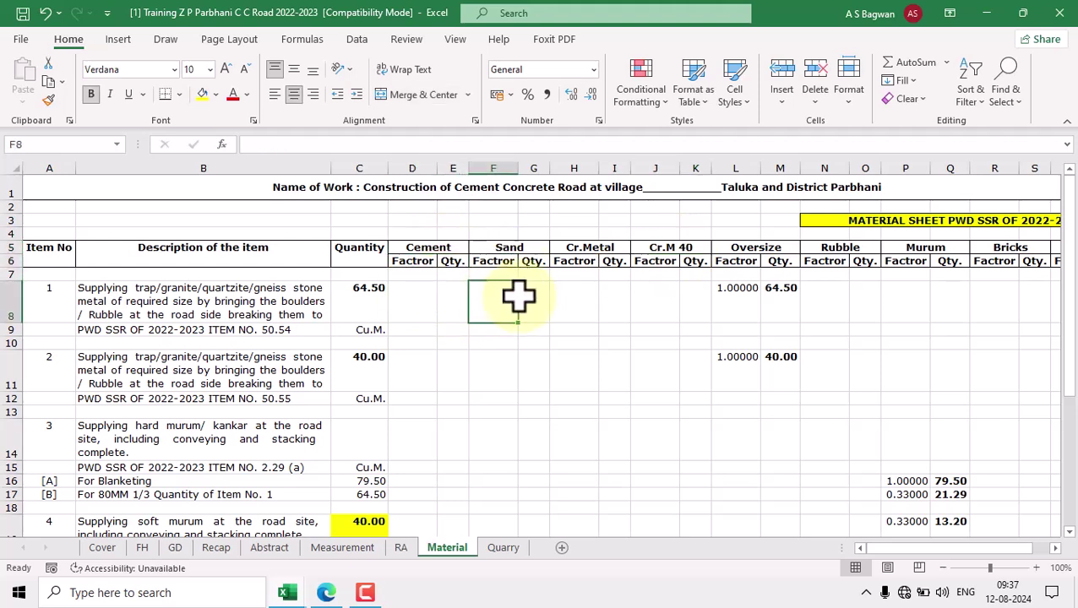
click(517, 245)
drag(756, 306, 765, 304)
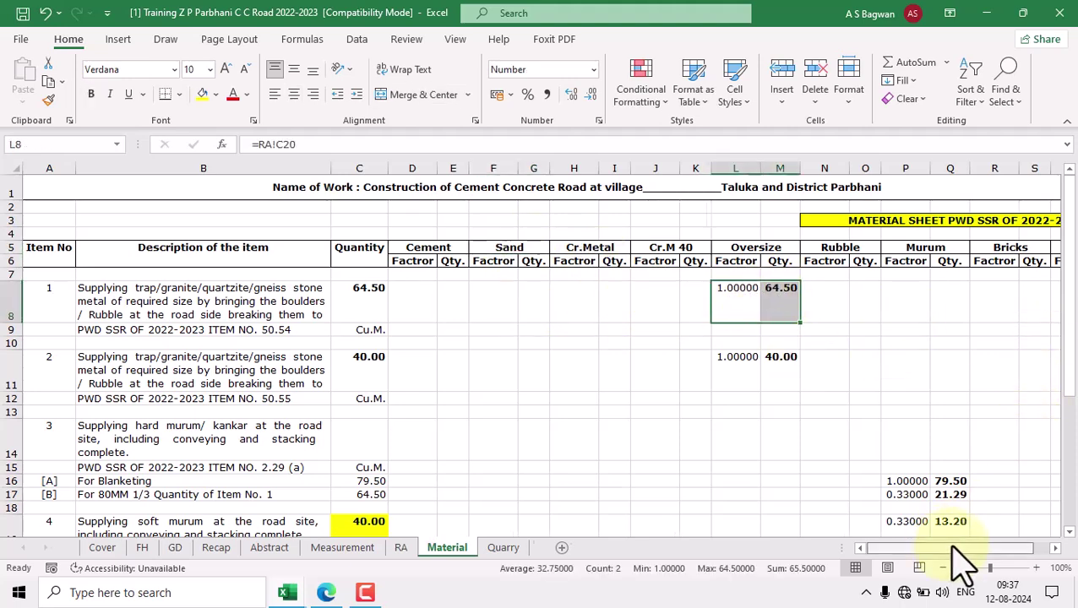
scroll(955, 562, right, 2)
click(492, 305)
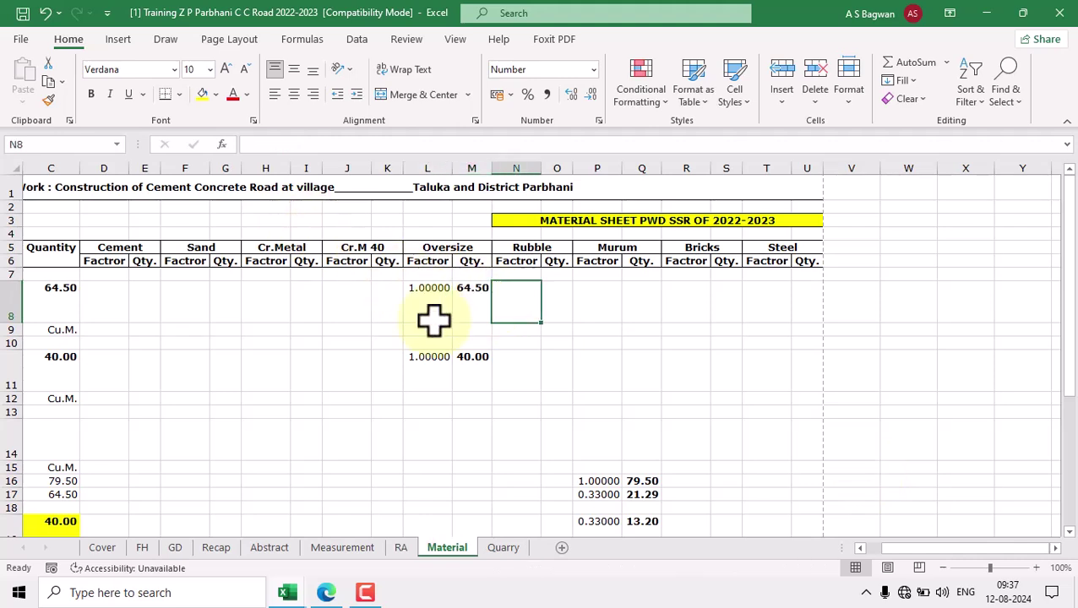
click(460, 359)
Step: Copy item 1's oversize factor and quantity cells L8:M8 and paste them at D22 under Cement for item 10
click(427, 308)
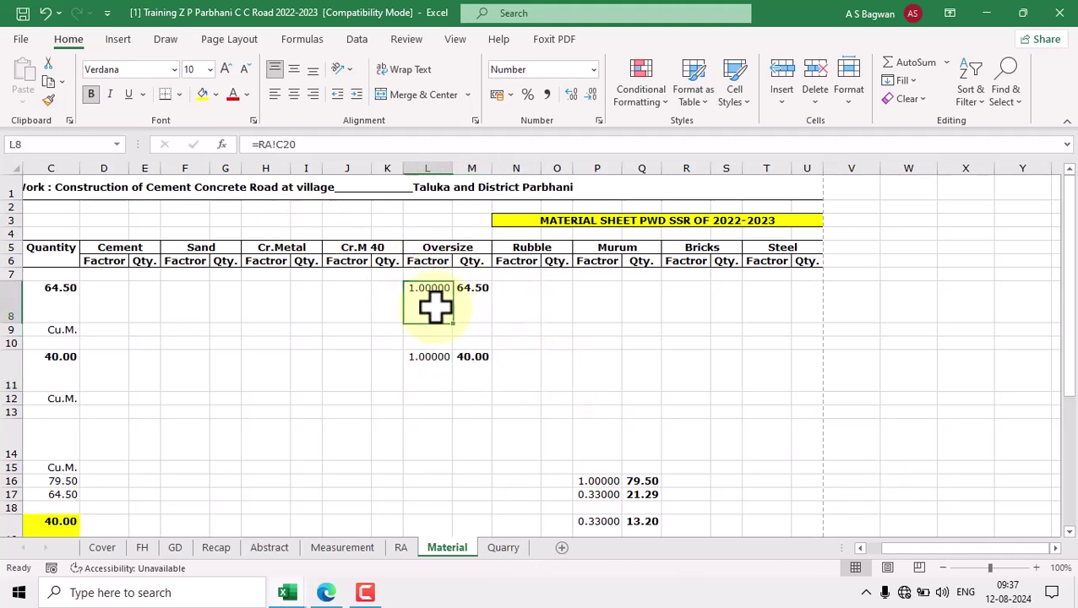
drag(426, 308, 471, 305)
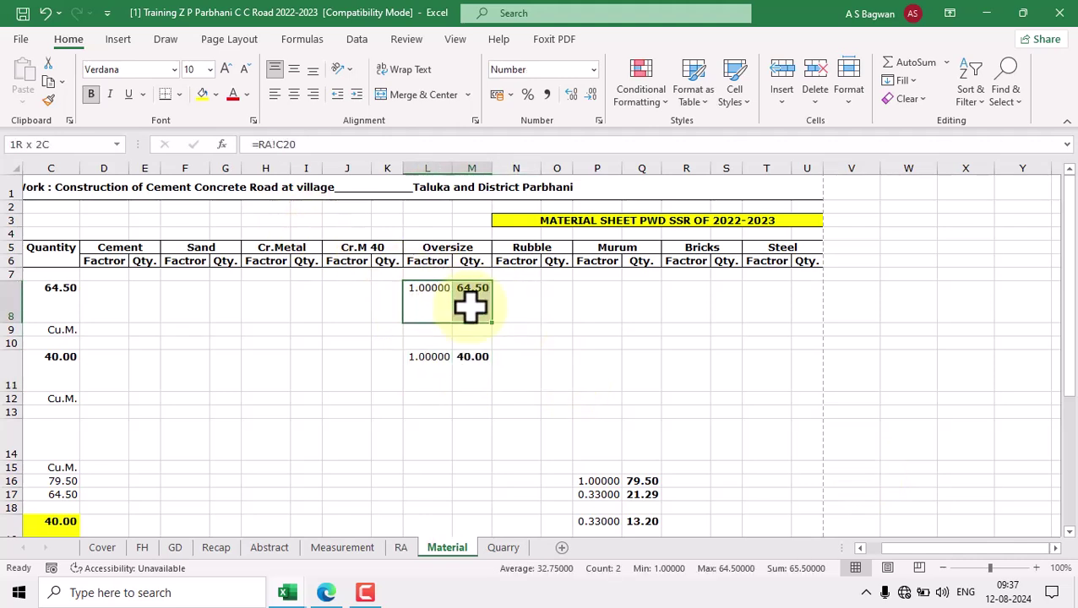
click(47, 84)
scroll(940, 561, left, 2)
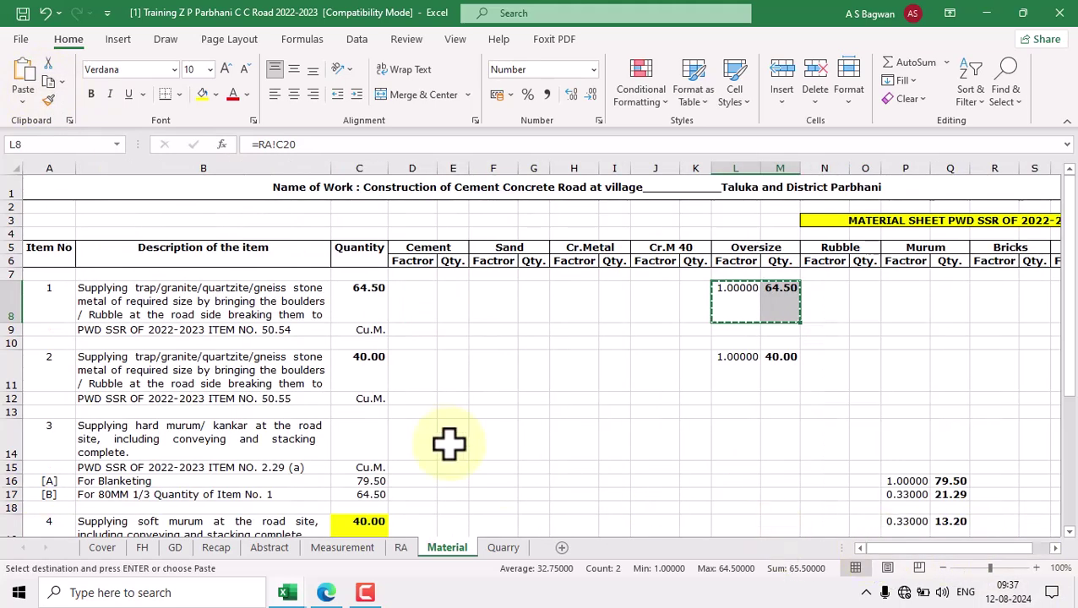
scroll(446, 431, down, 3)
scroll(427, 337, up, 3)
scroll(440, 378, down, 2)
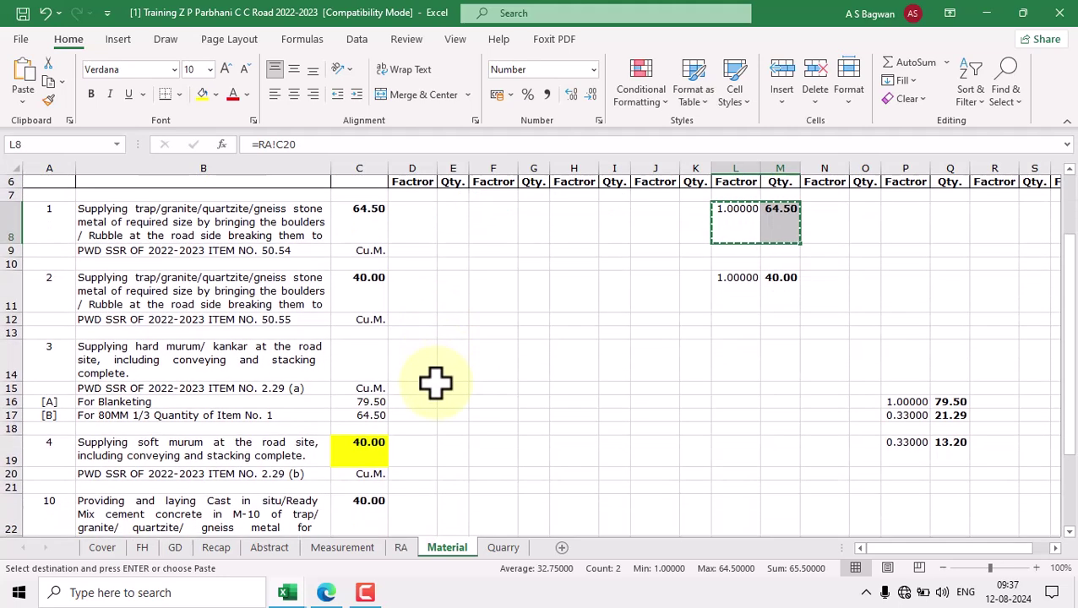
scroll(435, 382, down, 2)
click(415, 417)
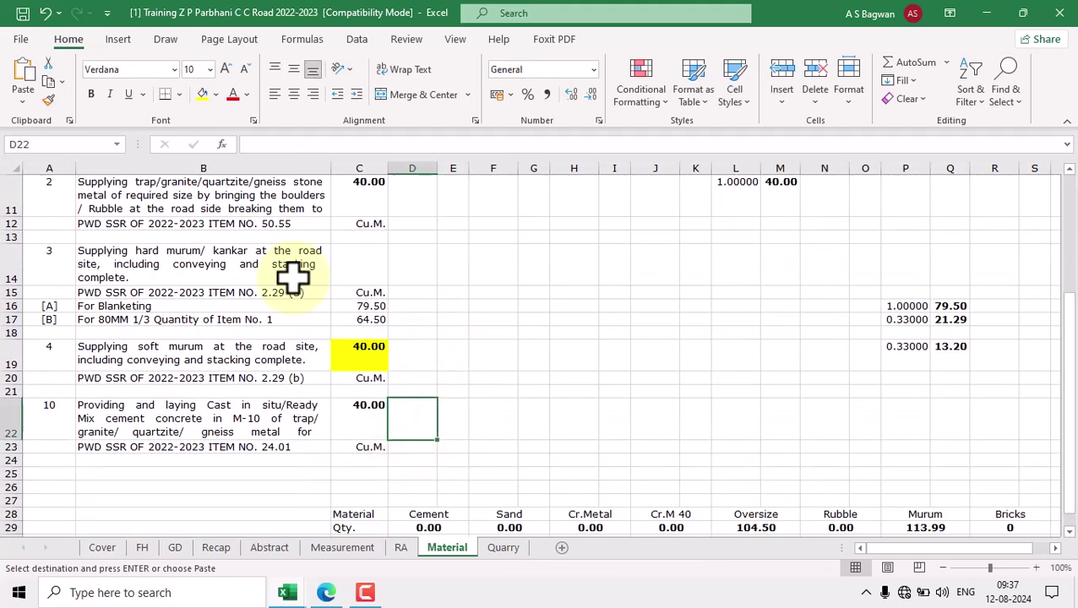
click(24, 74)
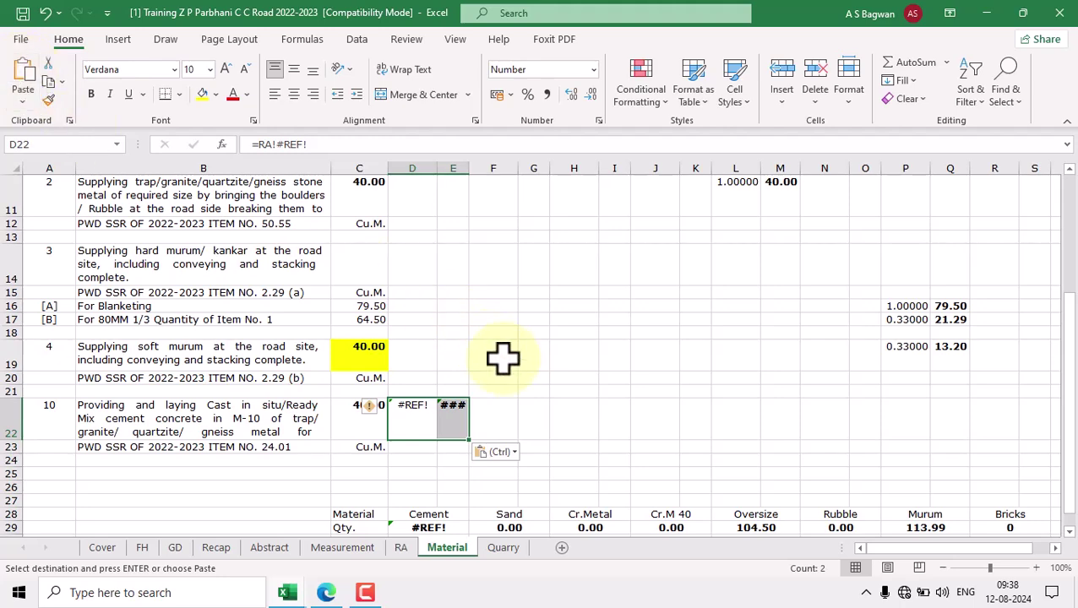
scroll(815, 286, up, 2)
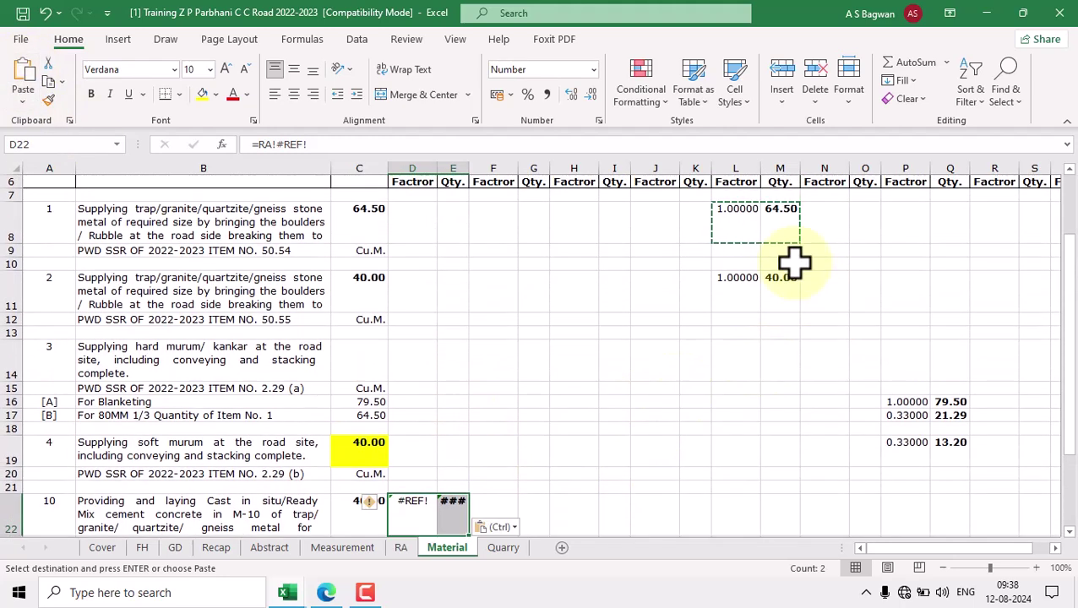
key(Escape)
Step: Link the cement factor in D22 to item 10's cement lead charge quantity with =RA!C79
scroll(616, 388, down, 2)
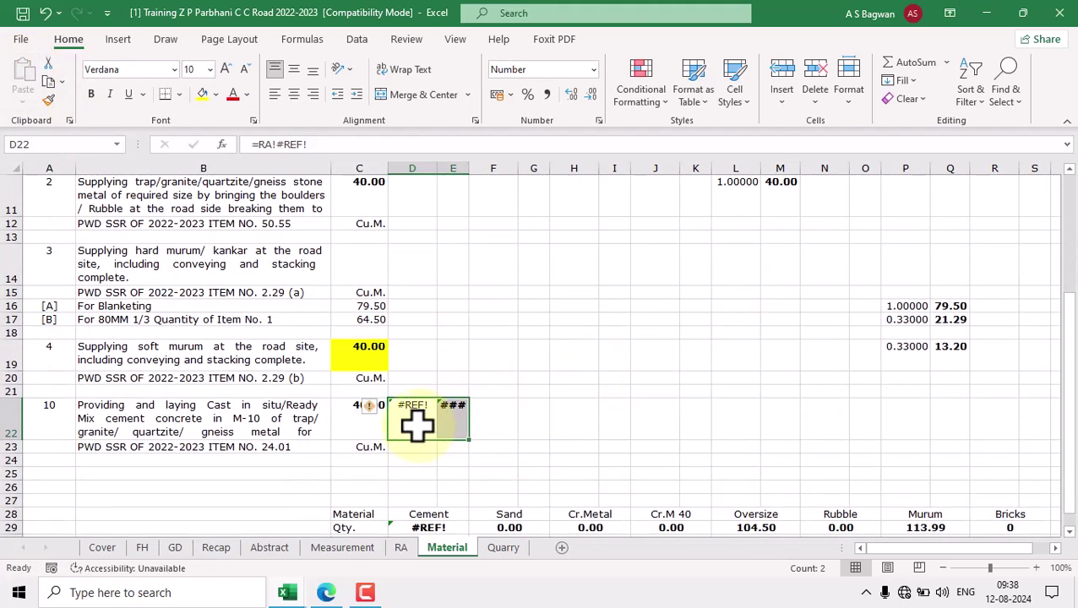
click(416, 426)
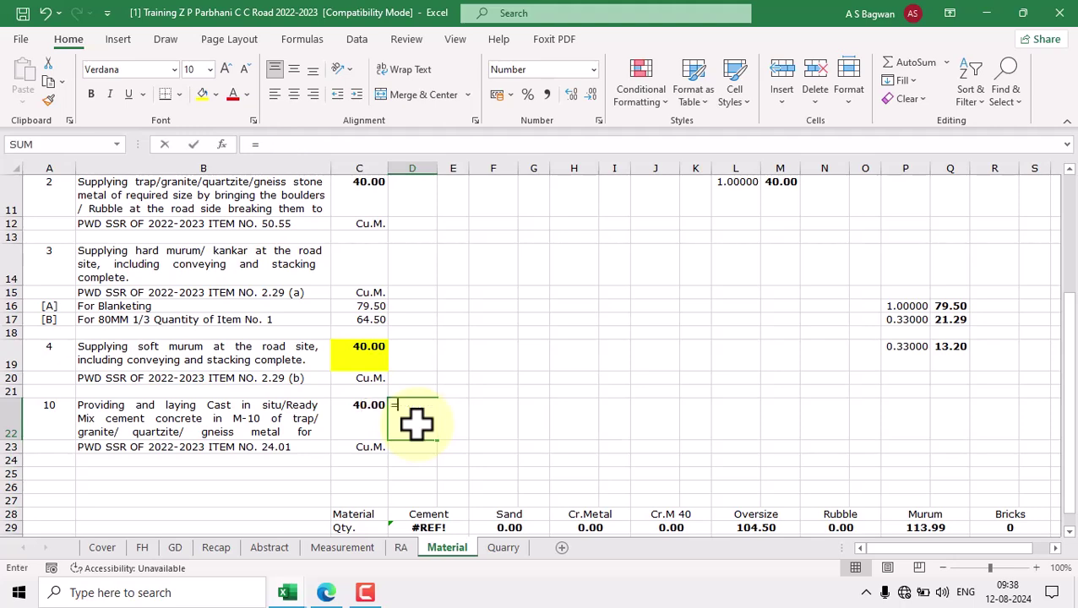
click(400, 547)
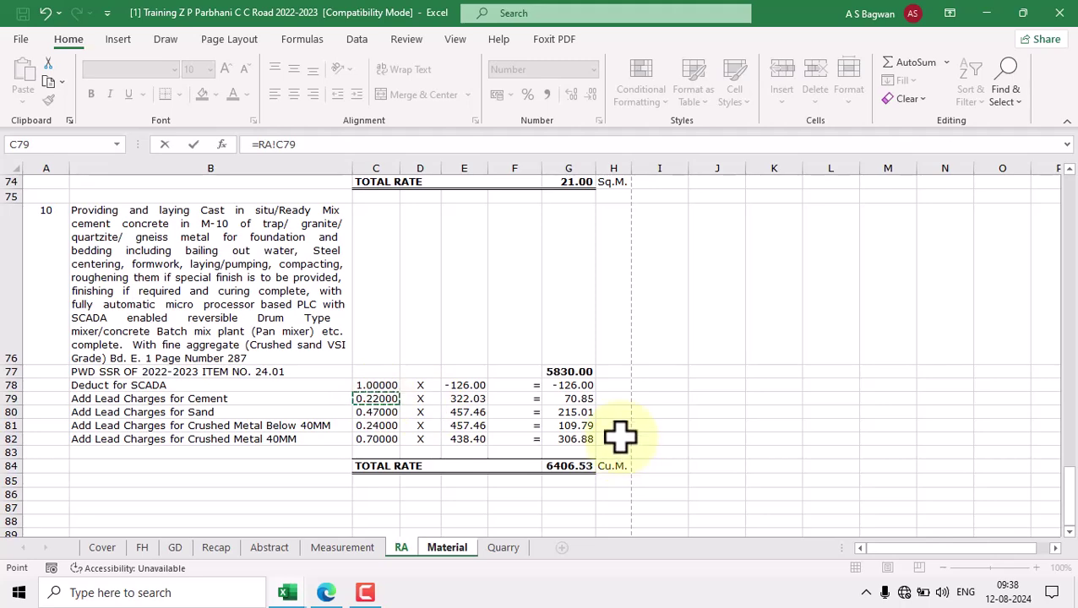
key(Return)
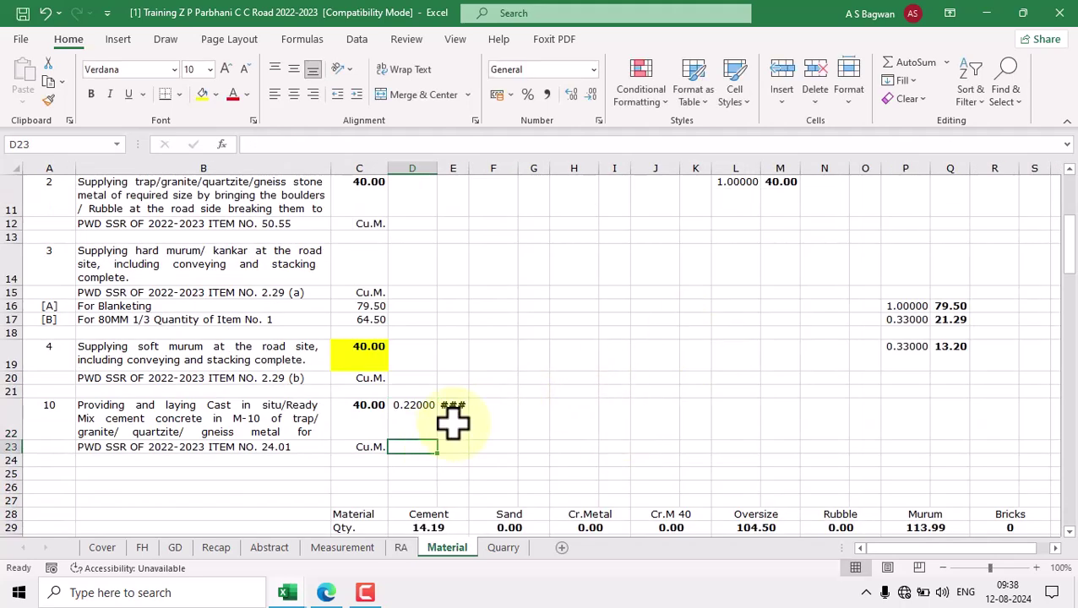
Step: Correct the cement quantity formula in E22 so it multiplies item 10's own quantity: =ROUND($C$22*D22,2)
click(148, 417)
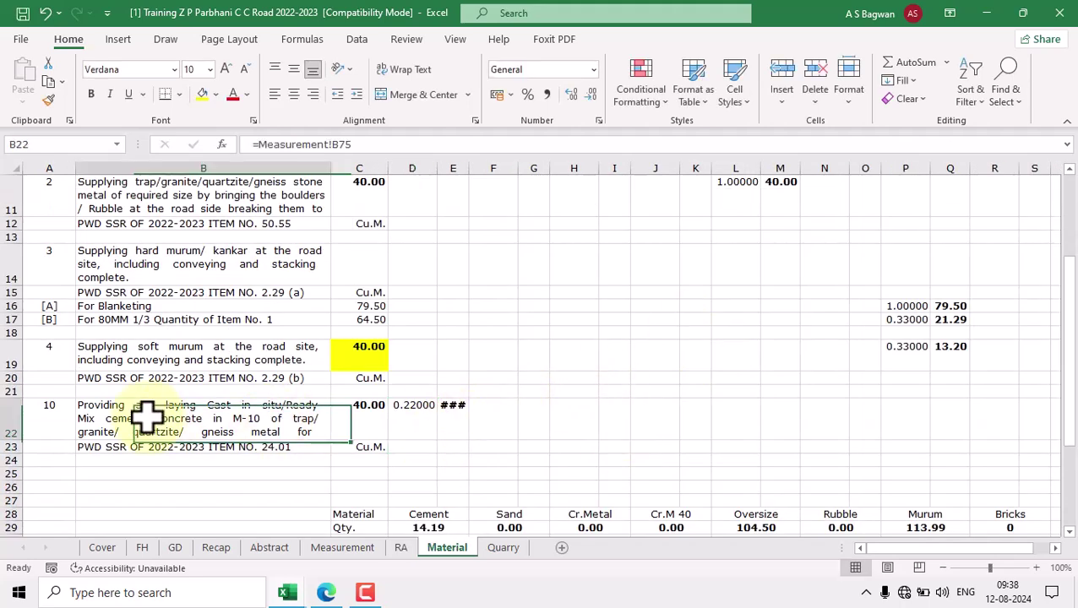
click(357, 412)
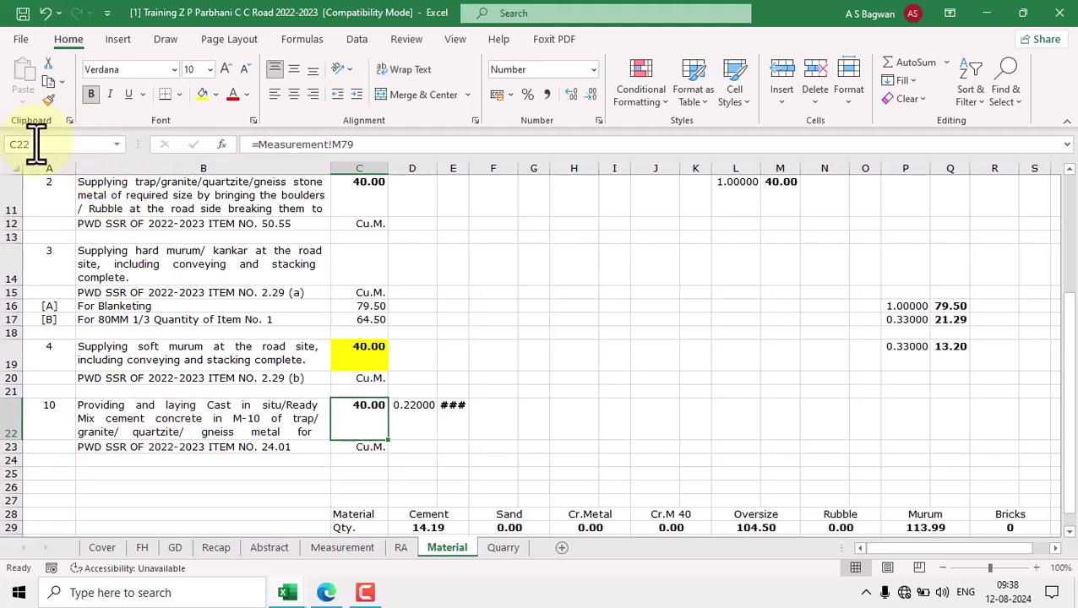
click(492, 446)
click(359, 414)
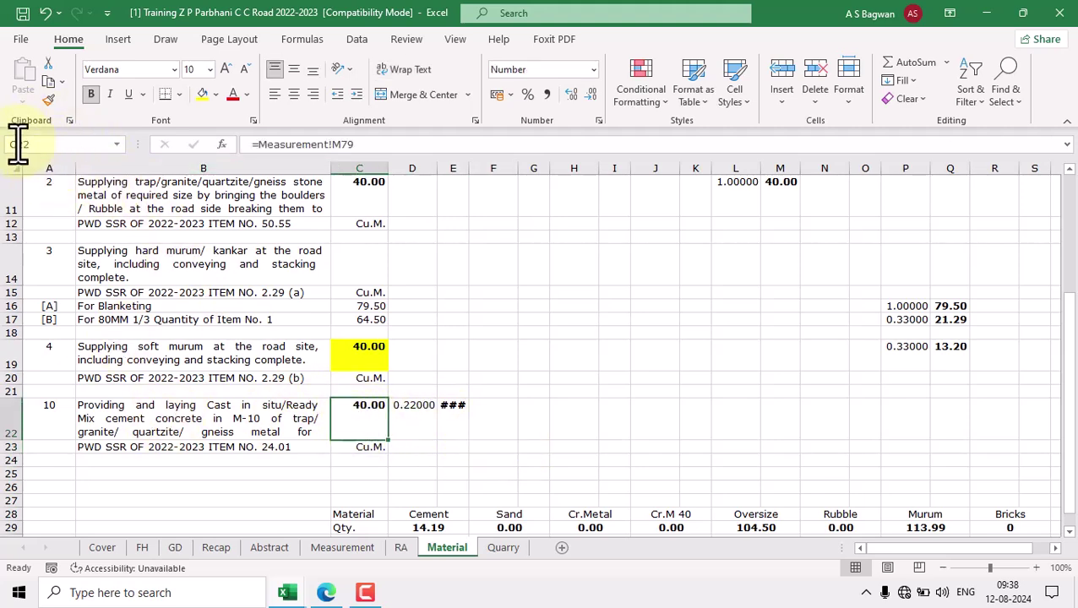
double_click(456, 413)
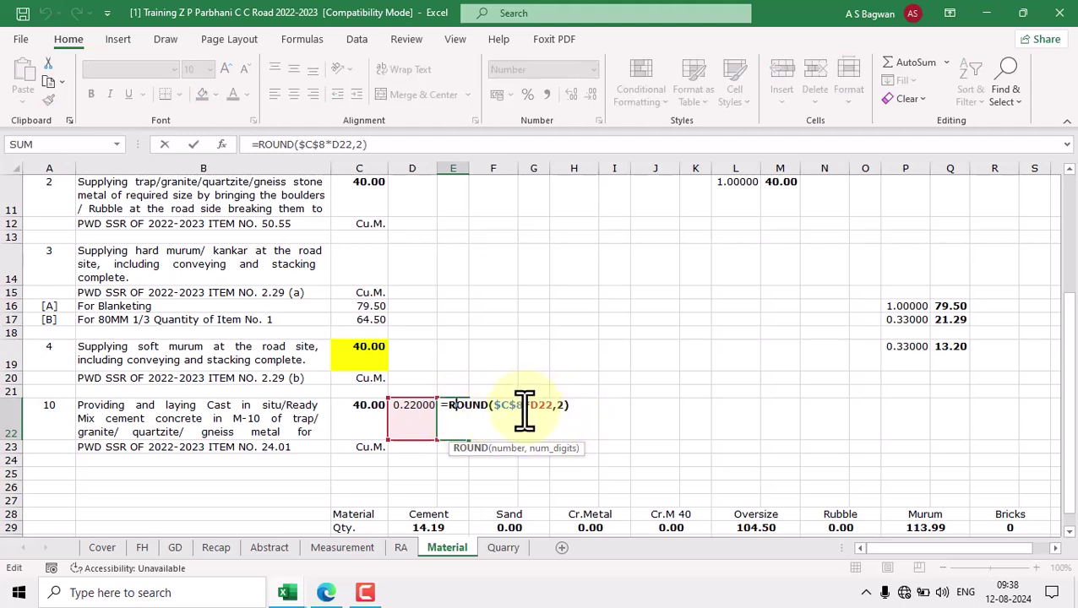
click(524, 407)
key(BackSpace)
text(22)
key(Return)
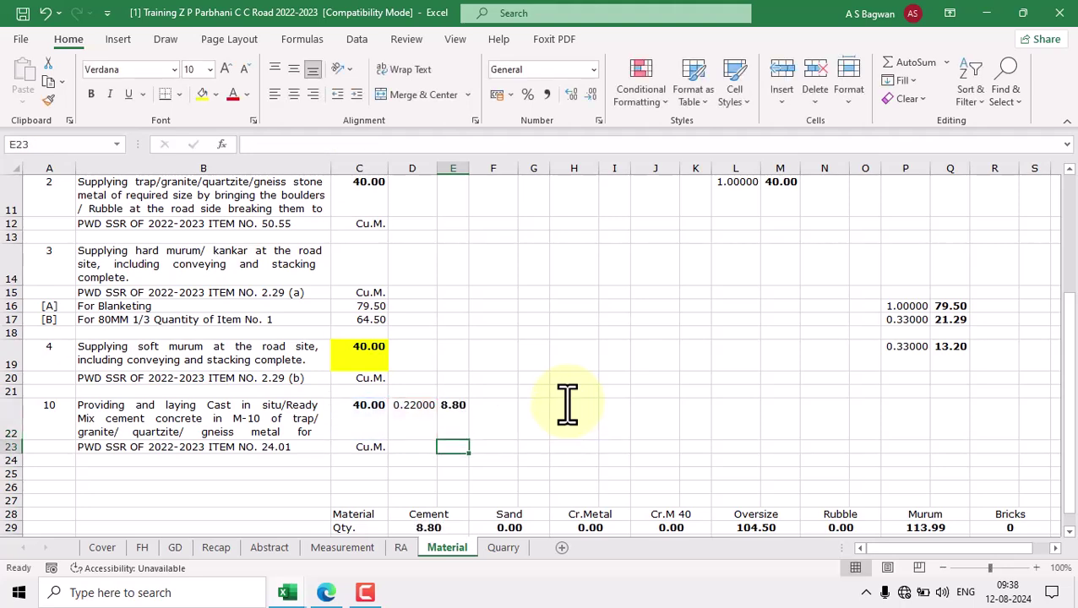
double_click(448, 420)
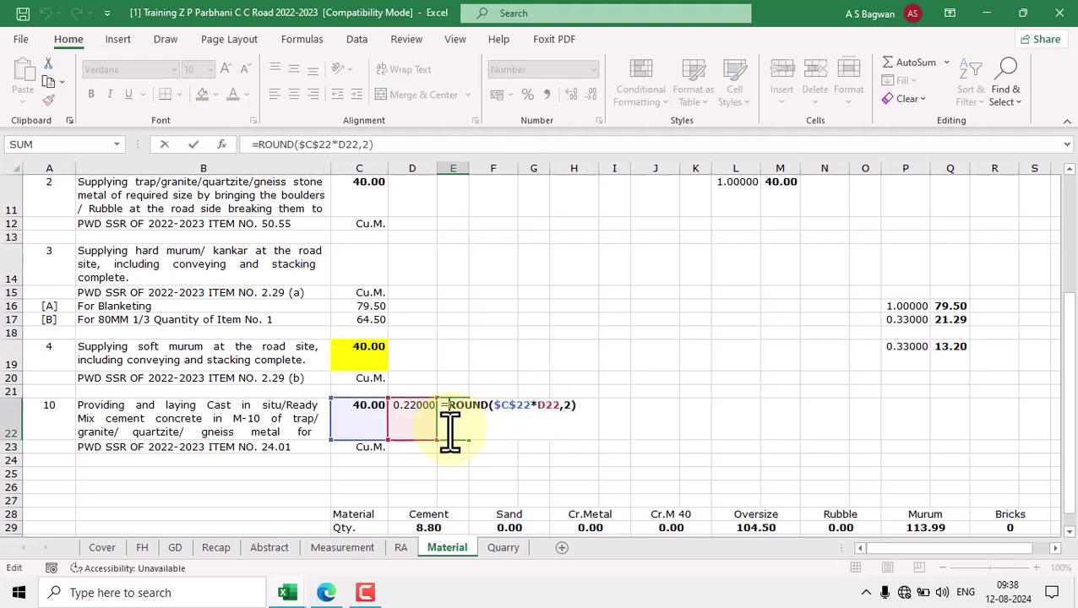
key(Escape)
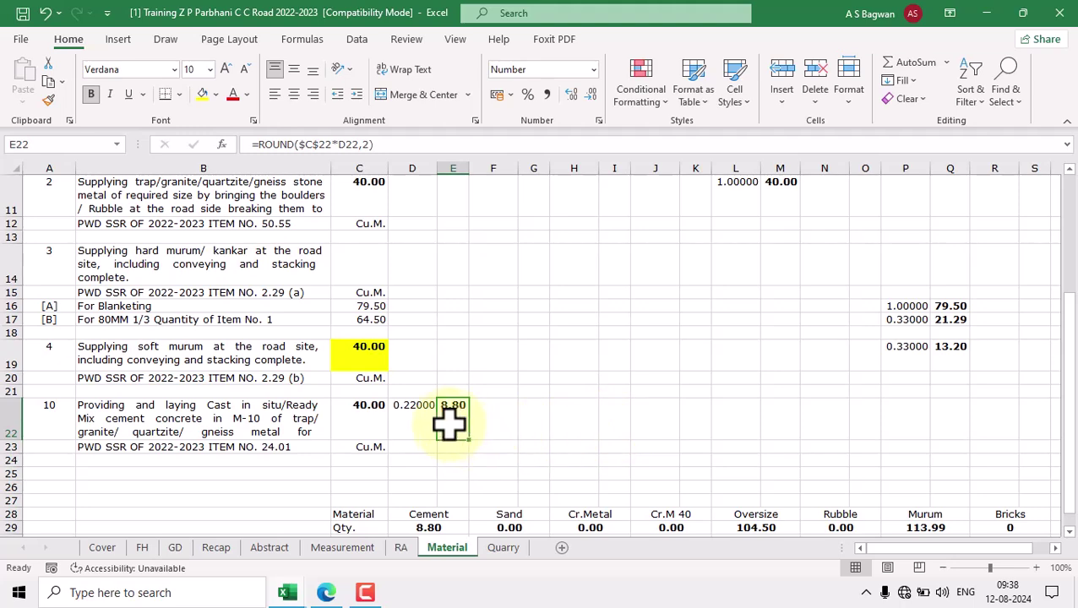
Step: Copy item 10's cement factor and quantity cells D22:E22 and paste them at F22 under Sand
scroll(942, 315, up, 3)
scroll(865, 306, down, 3)
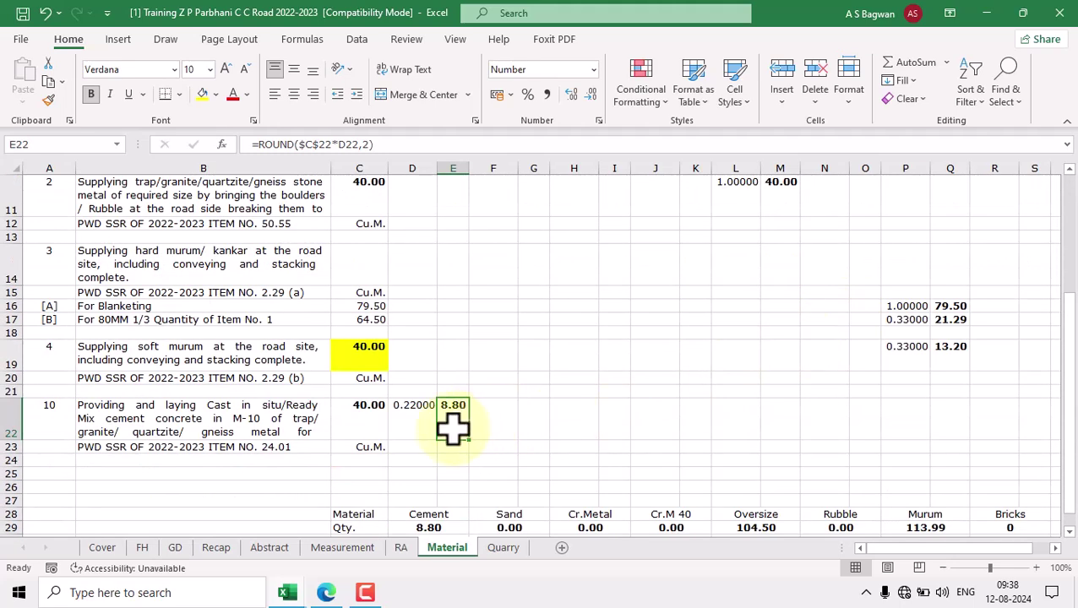
drag(402, 423, 456, 424)
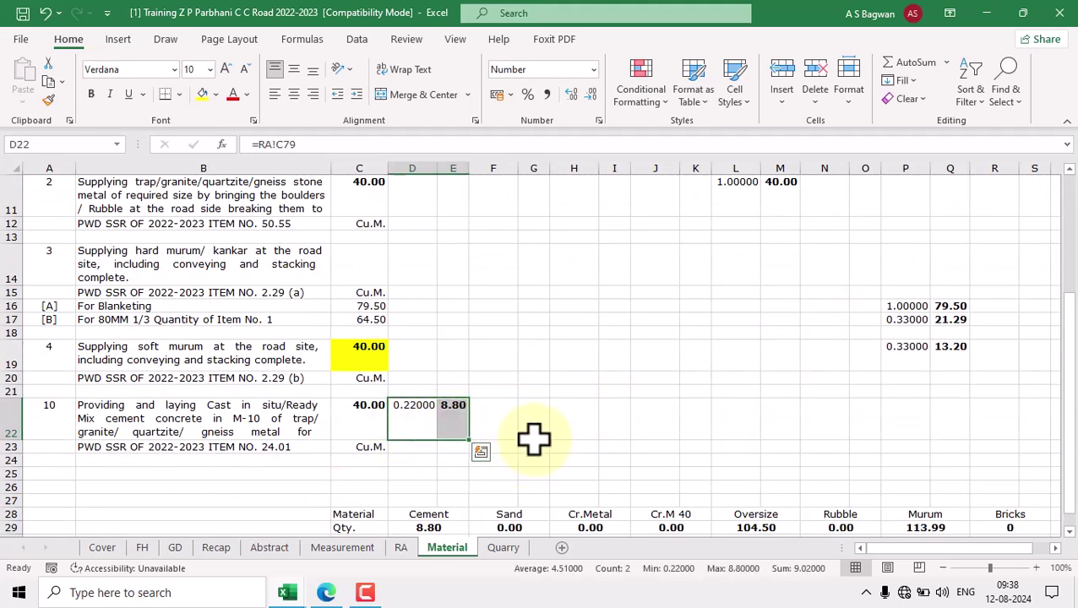
key(ctrl+c)
scroll(499, 371, up, 3)
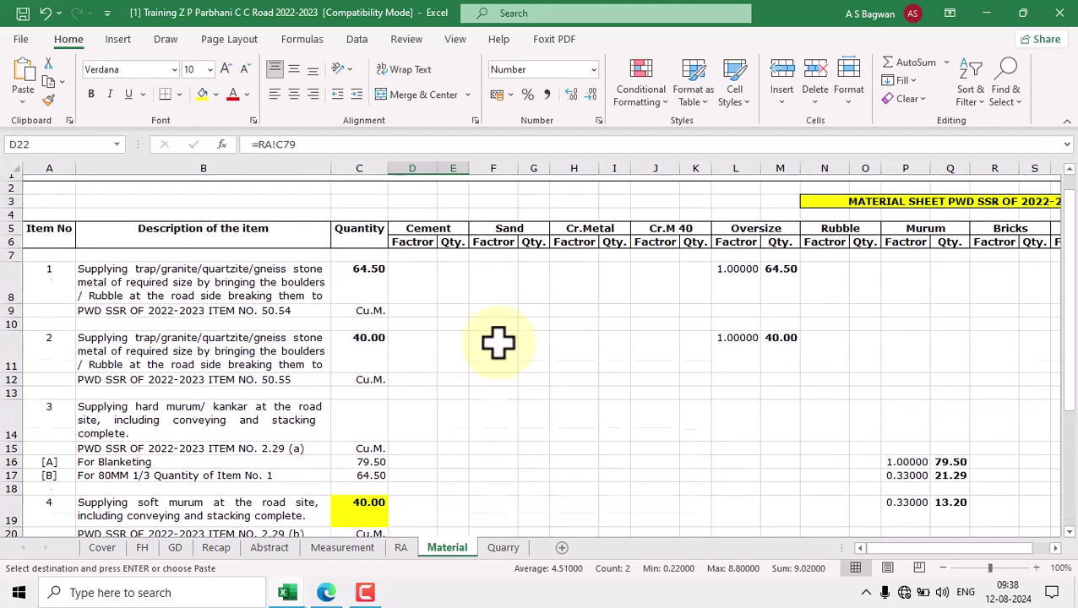
scroll(505, 414, down, 5)
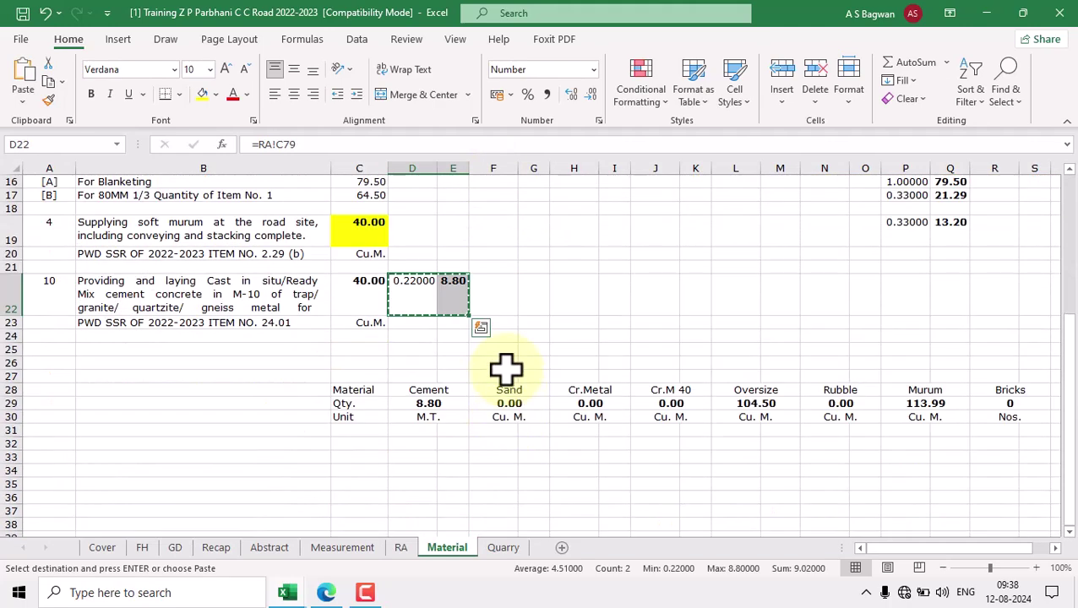
click(495, 294)
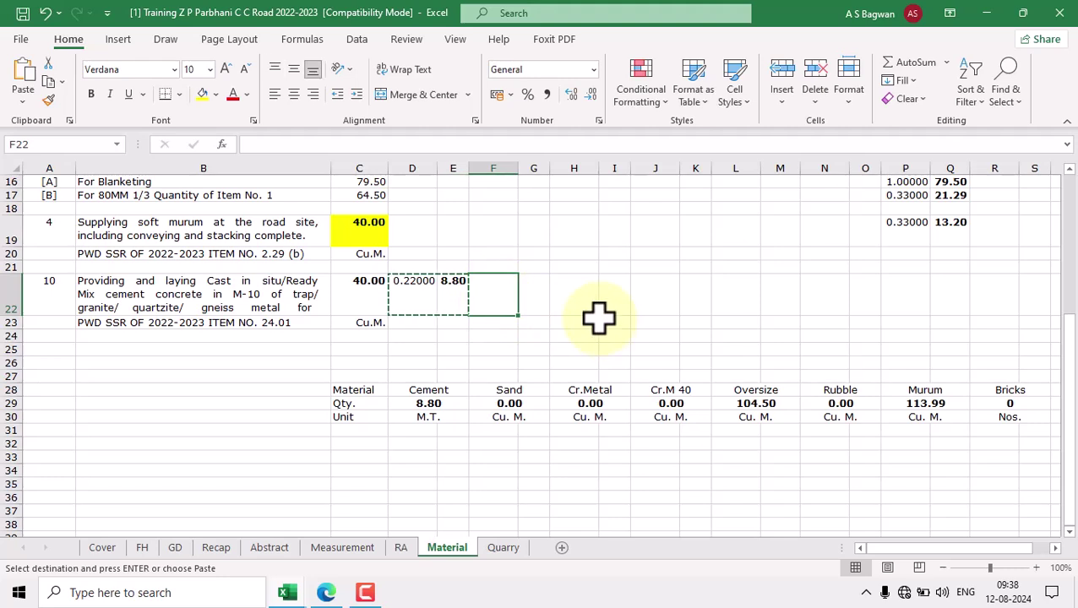
key(ctrl+v)
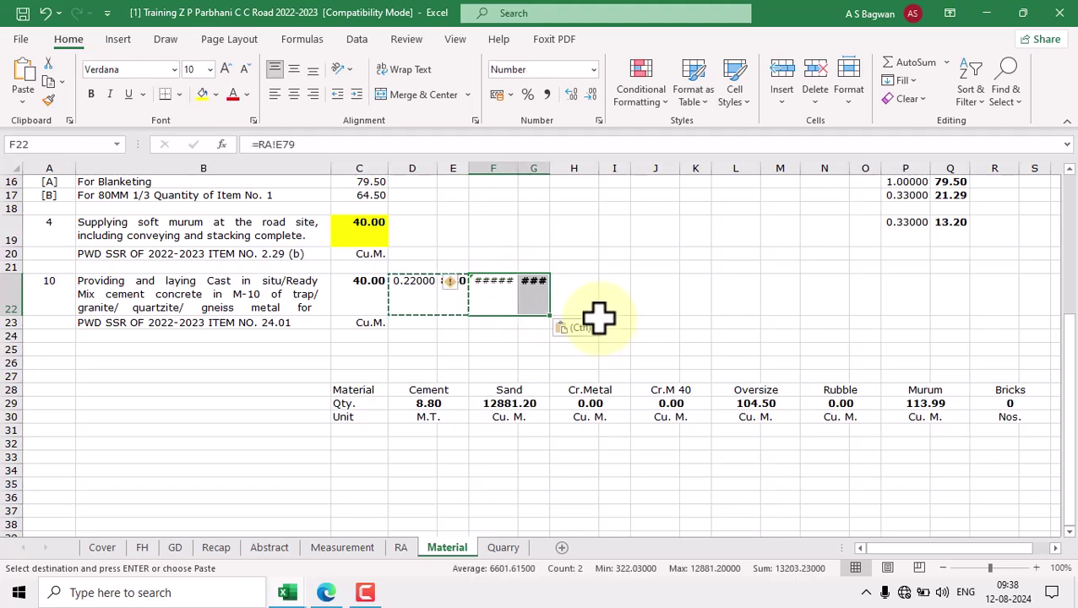
key(Escape)
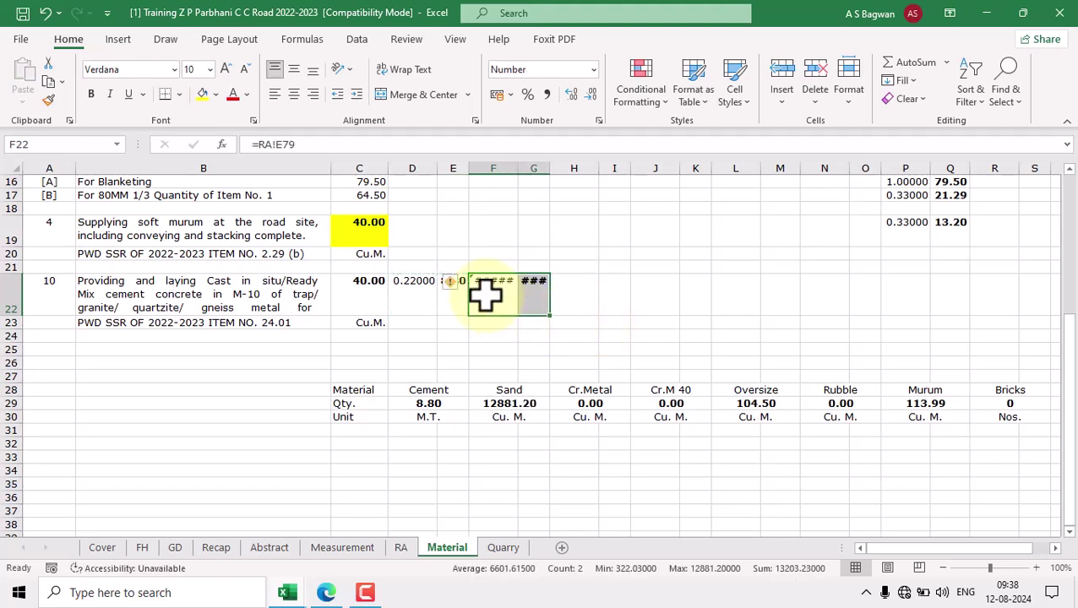
Step: Link the sand factor in F22 to item 10's sand lead charge quantity with =RA!C80, and autofit column G's width
click(486, 294)
text(=)
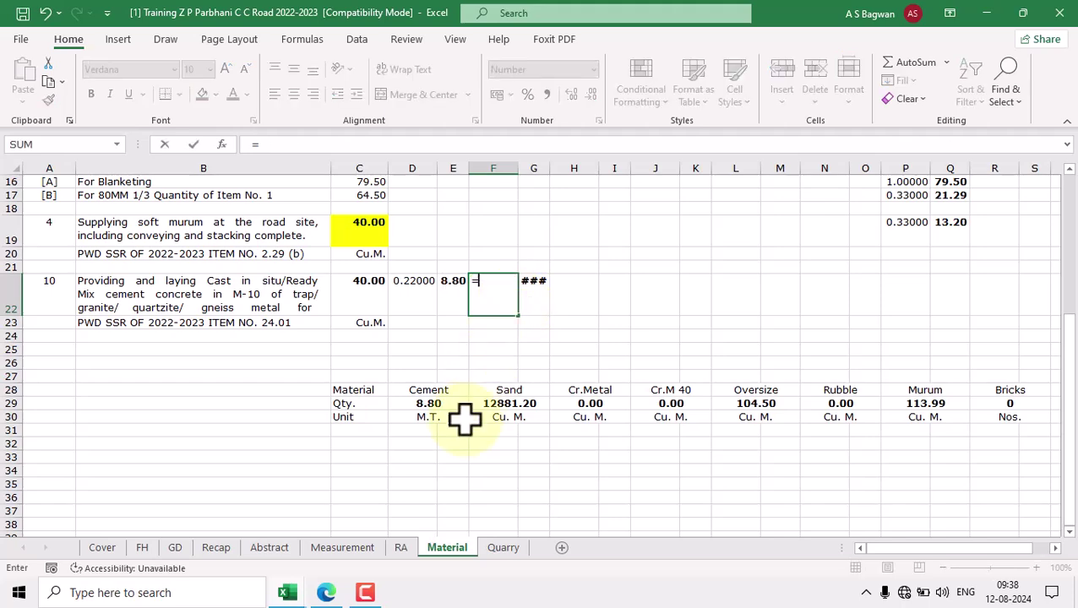
click(401, 547)
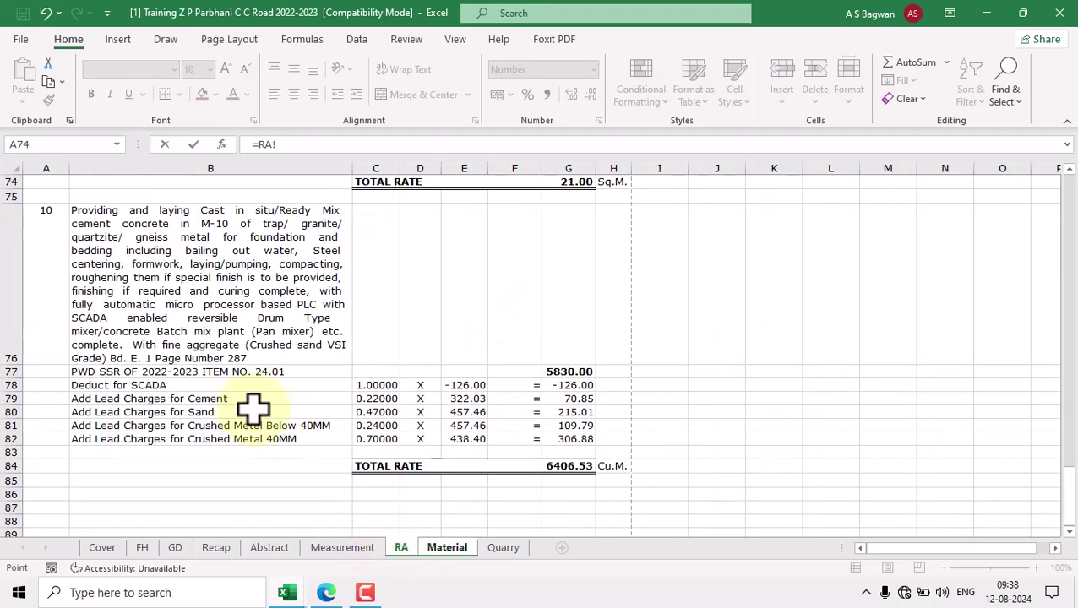
click(376, 412)
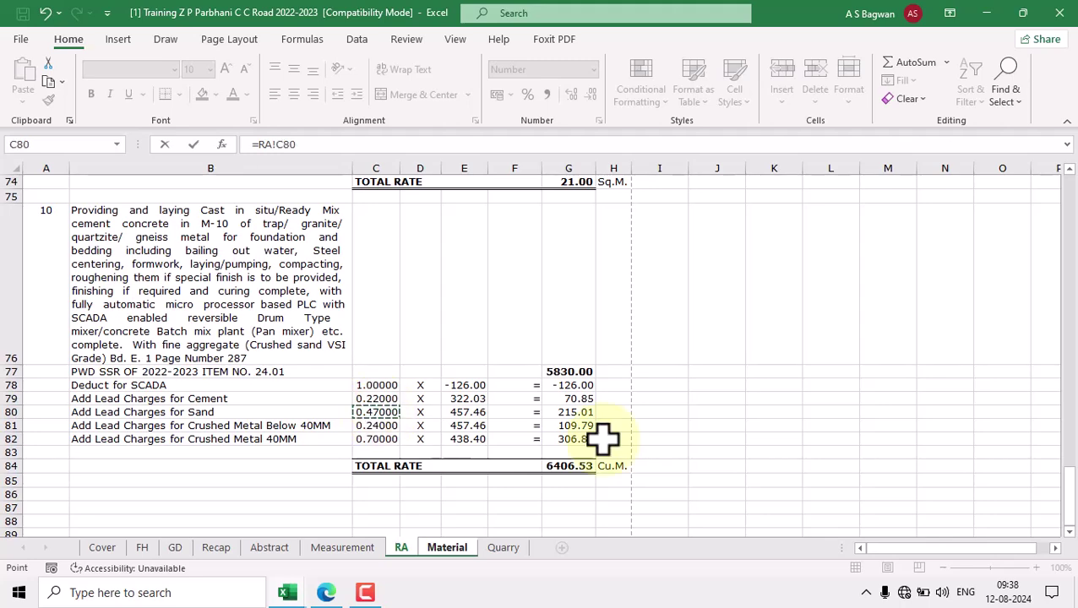
key(Return)
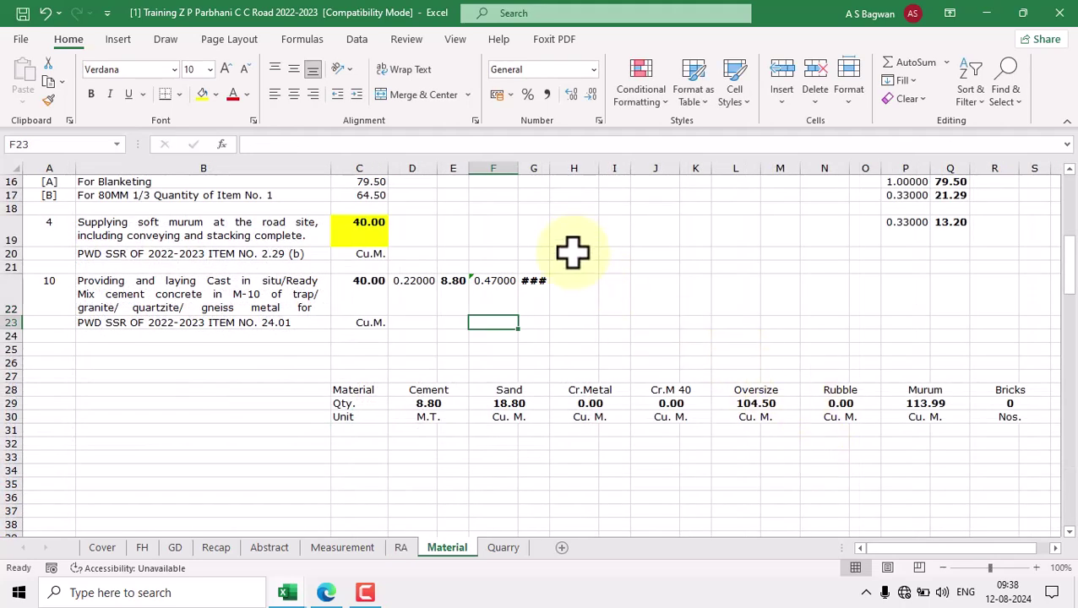
double_click(550, 168)
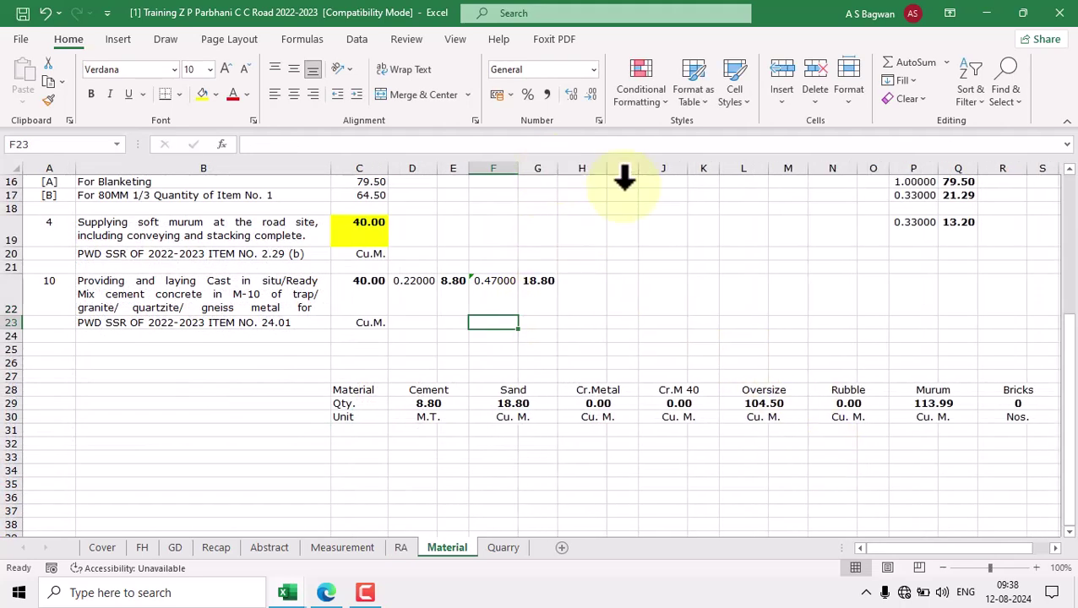
double_click(546, 301)
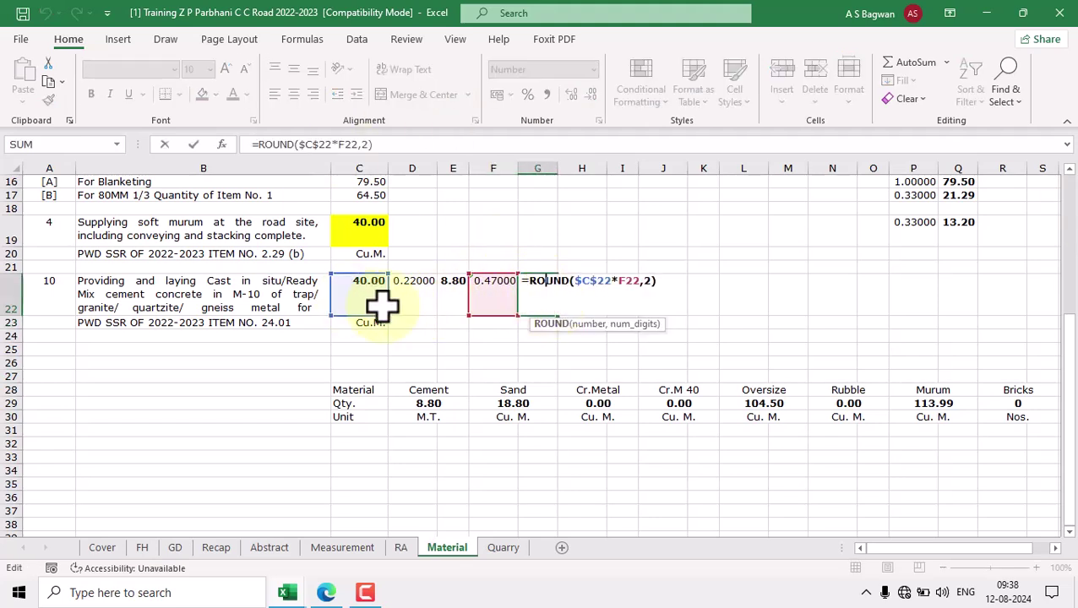
key(Escape)
Step: Copy item 10's sand factor and quantity cells F22:G22 and paste them at H22 under Cr.Metal
drag(494, 301, 524, 296)
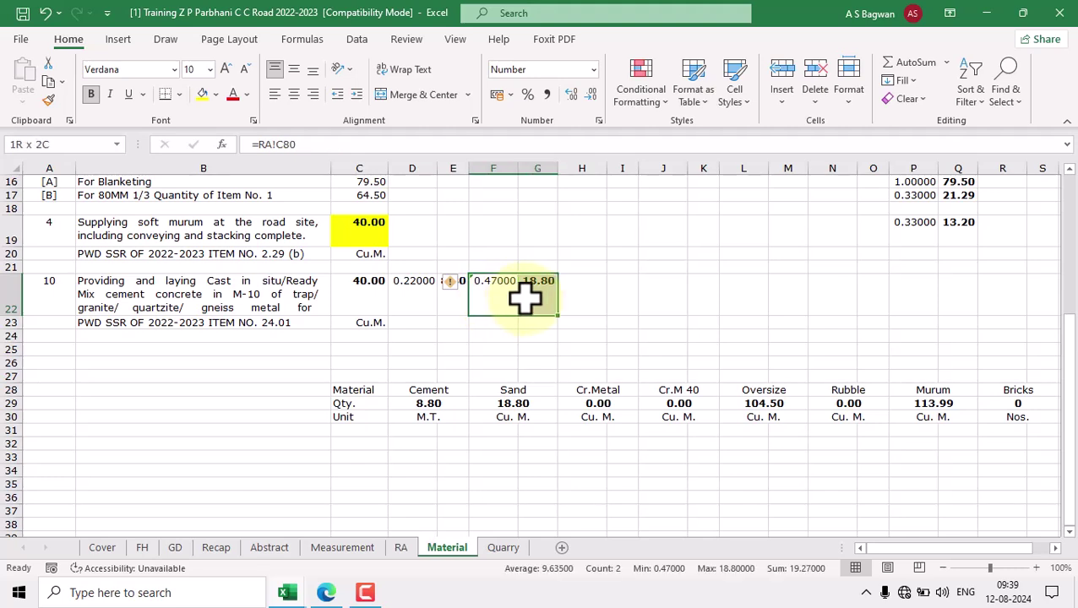
drag(404, 305, 524, 299)
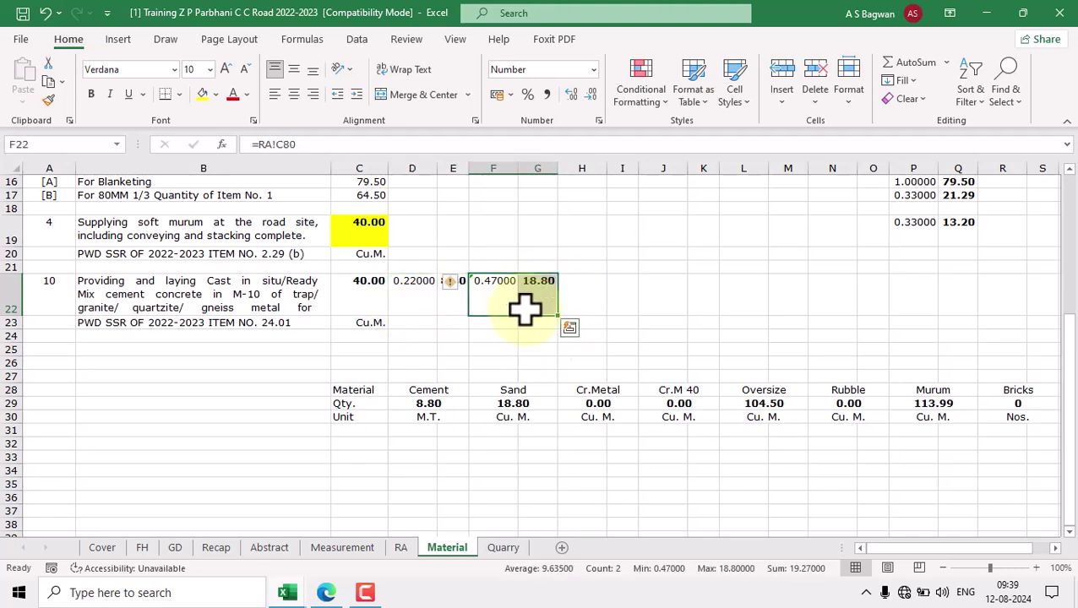
key(ctrl+c)
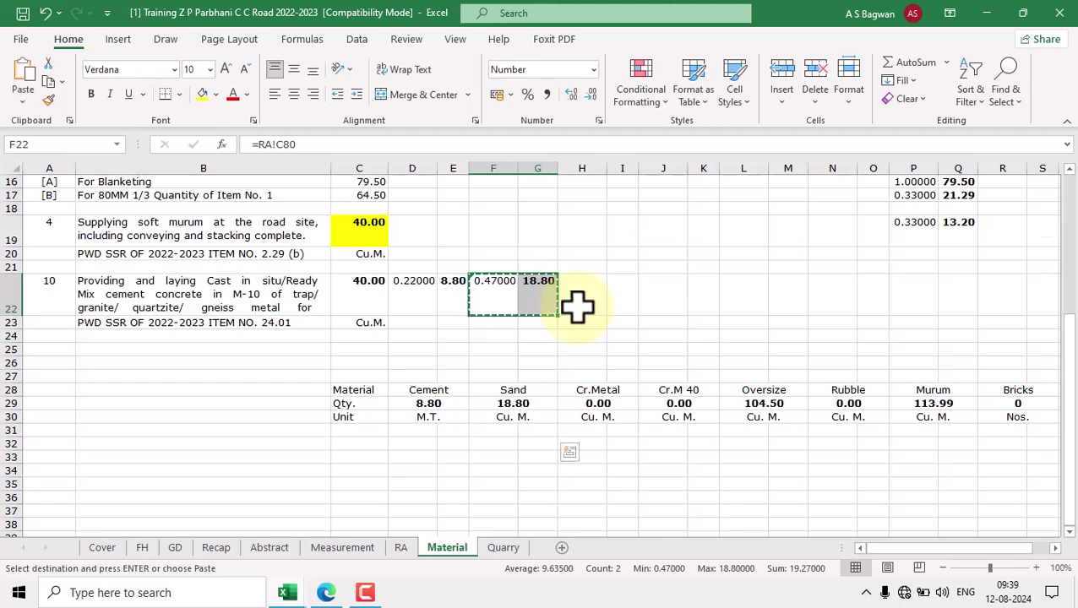
scroll(574, 308, up, 5)
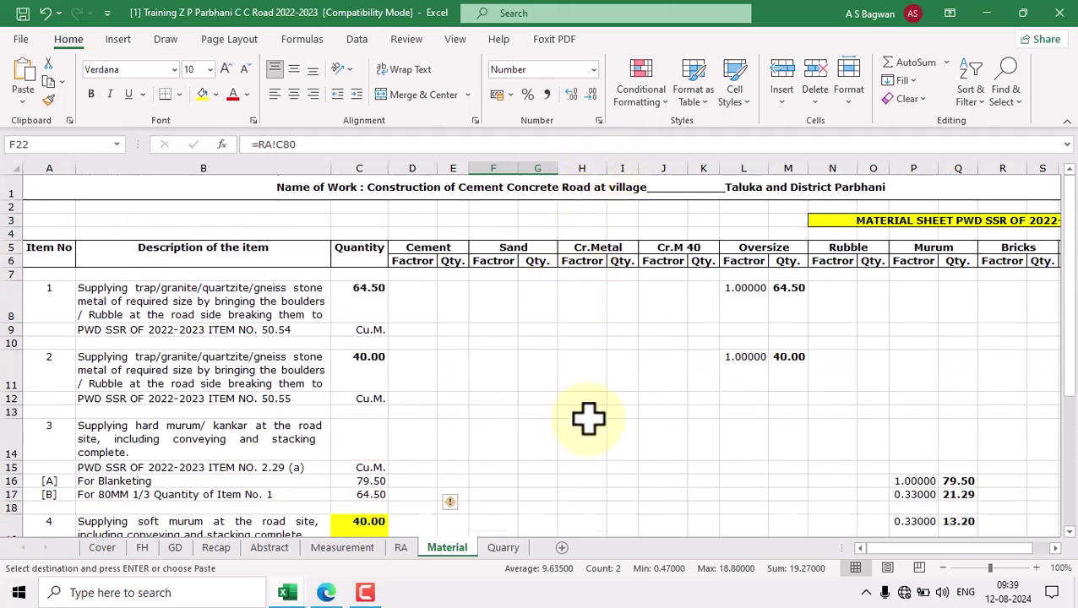
scroll(588, 417, down, 4)
click(595, 423)
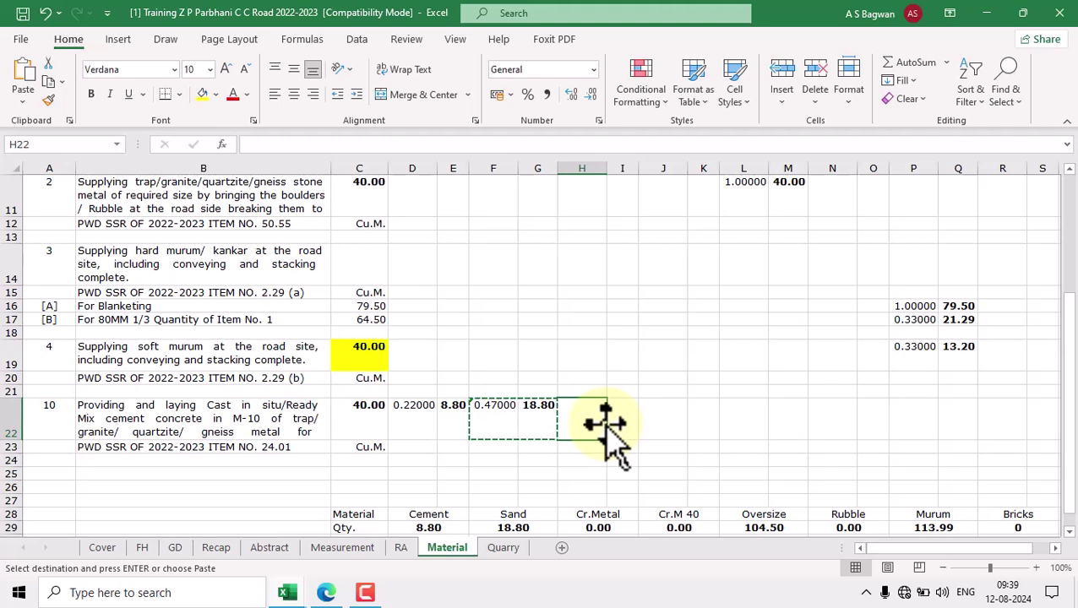
key(ctrl+v)
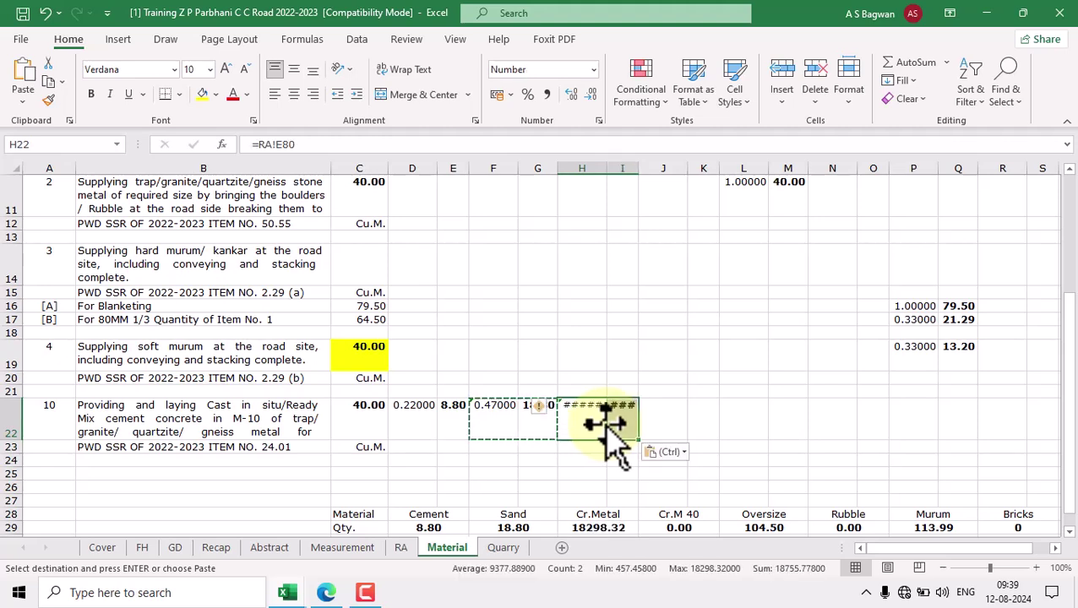
key(Escape)
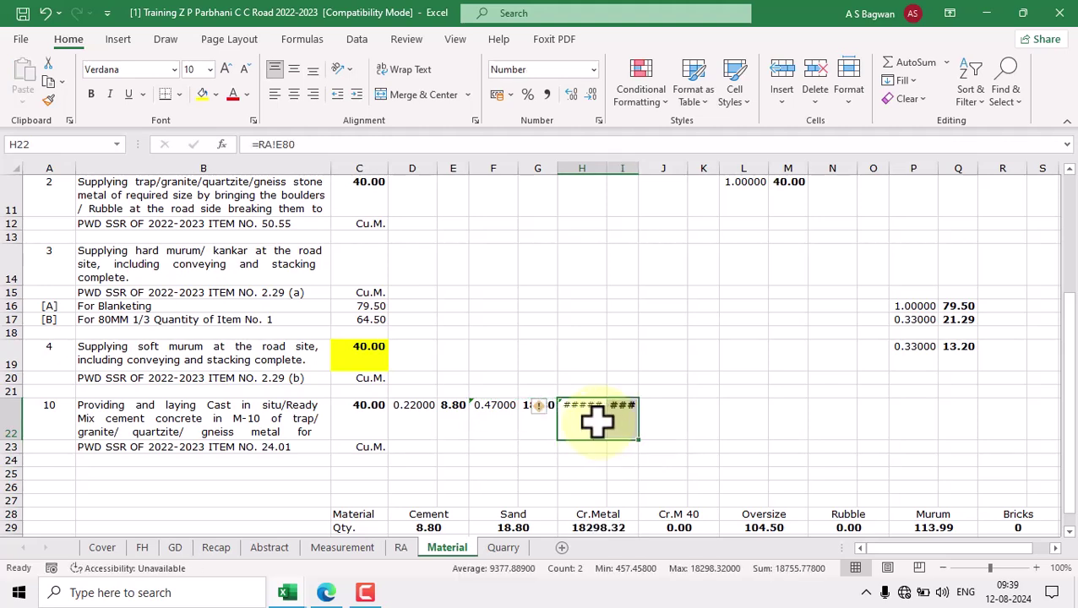
Step: Link the crushed metal factor in H22 to item 10's below-40MM lead charge quantity with =RA!C81
click(595, 420)
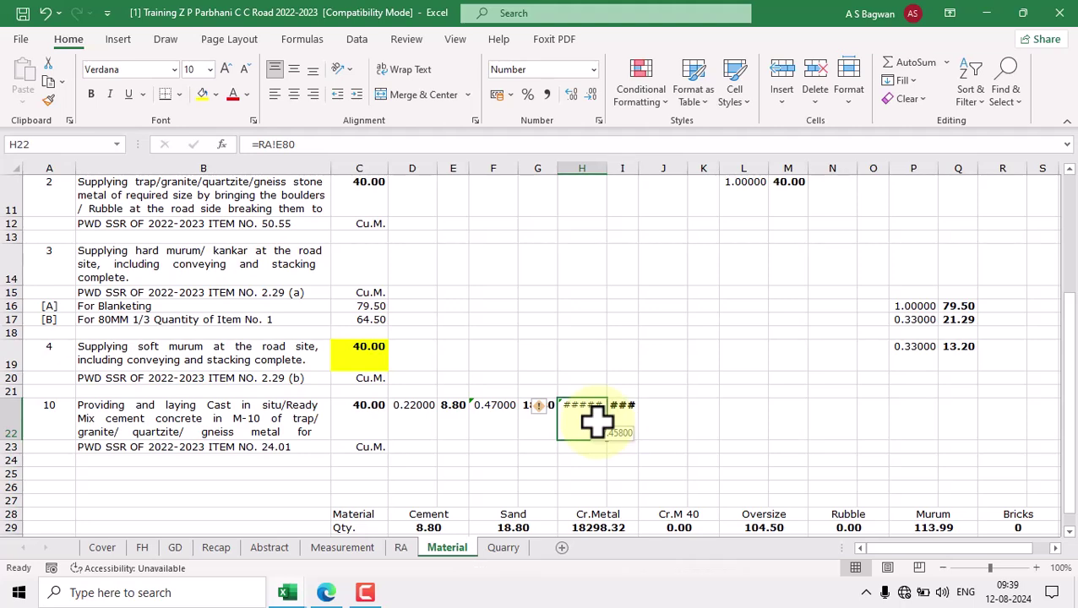
text(=)
click(401, 547)
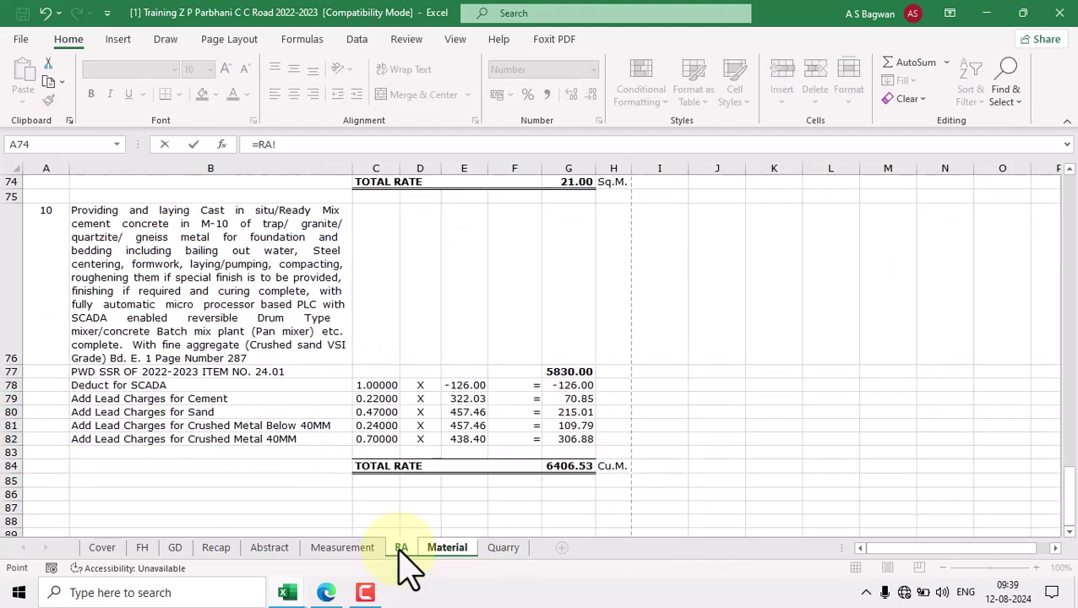
click(374, 425)
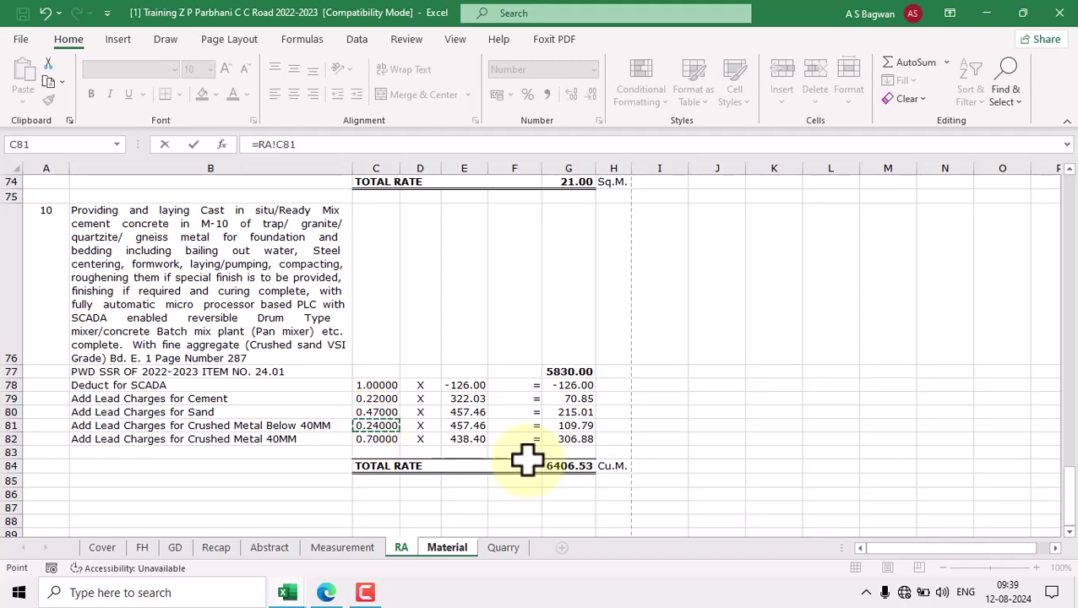
key(Return)
Step: Copy item 10's crushed metal factor and quantity cells H22:I22 and paste them at J22 under Cr.M 40
drag(577, 420, 615, 416)
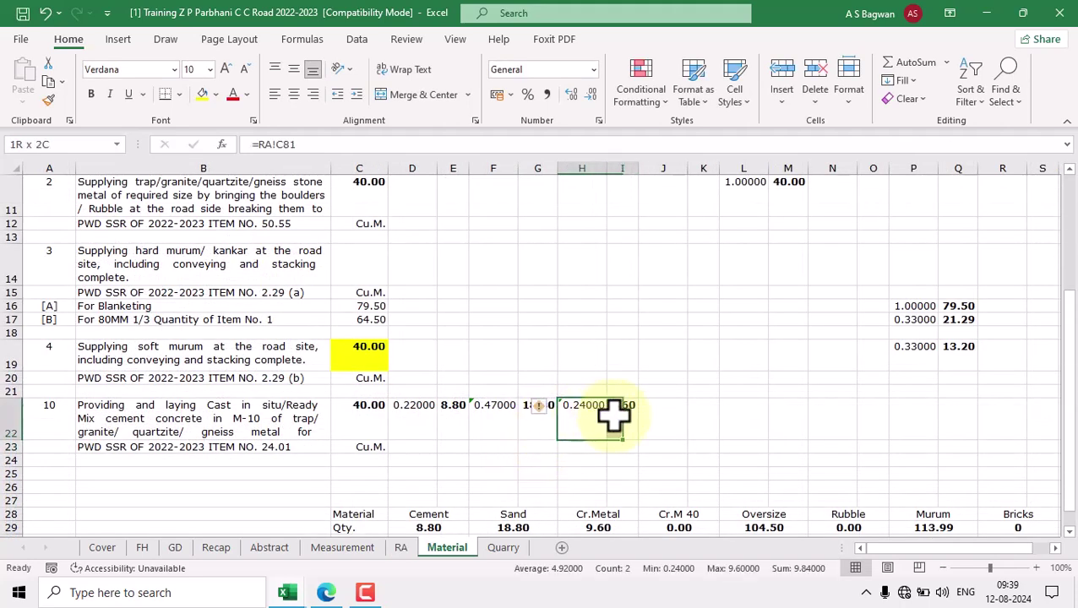
key(ctrl+c)
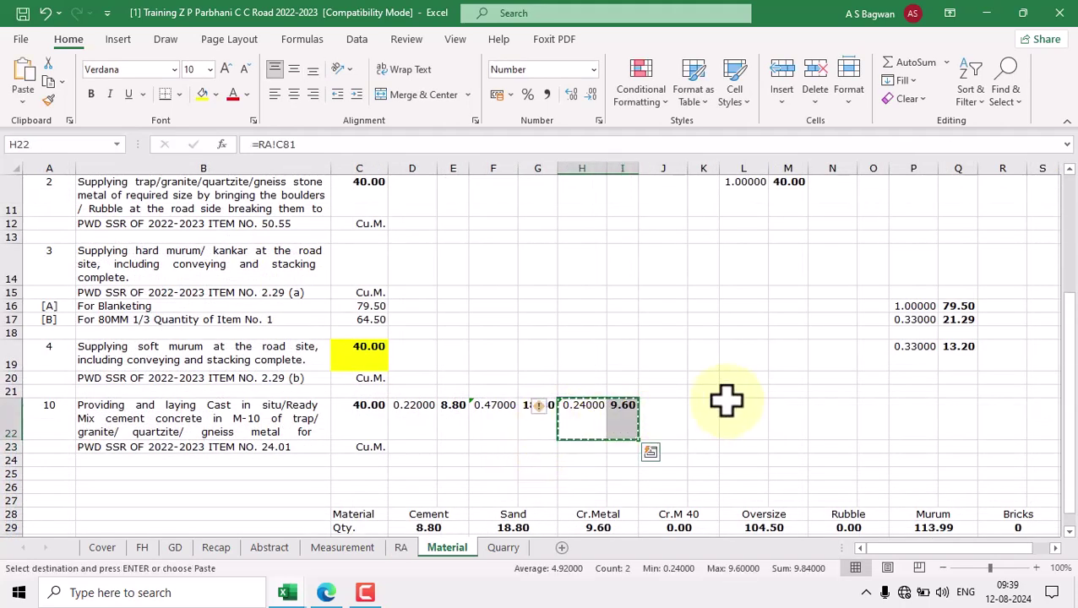
scroll(726, 402, up, 4)
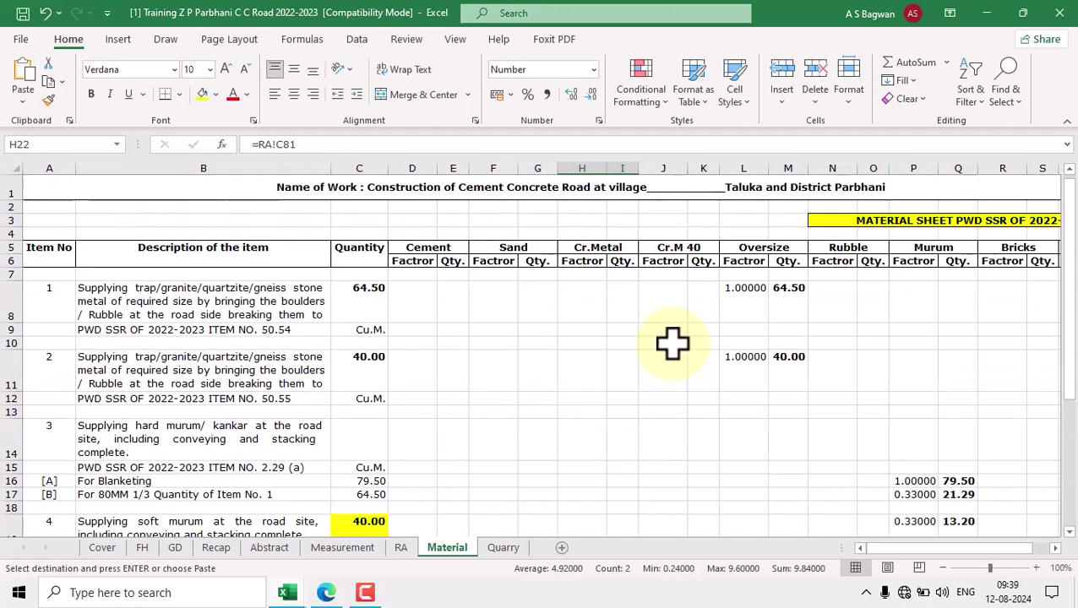
scroll(671, 325, down, 3)
scroll(672, 329, down, 3)
click(657, 293)
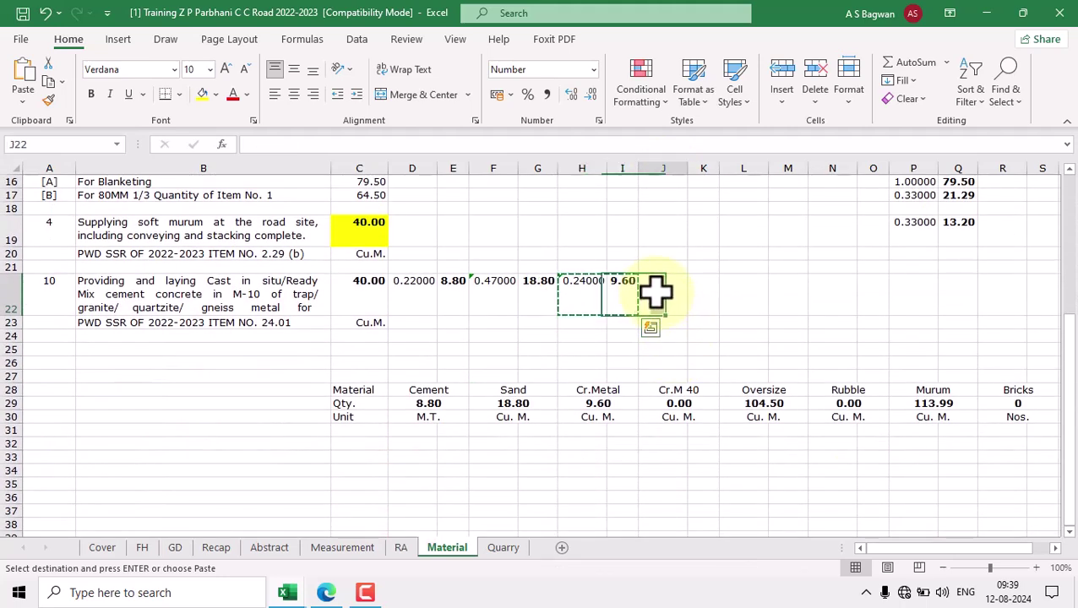
key(ctrl+v)
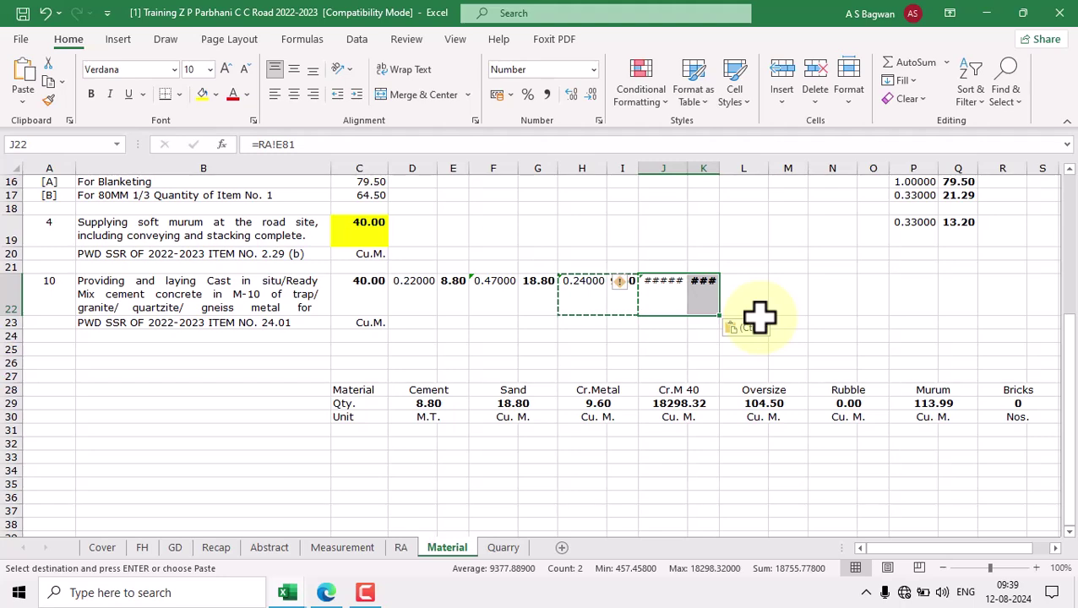
key(Escape)
Step: Link the Cr.M 40 factor in J22 to item 10's 40MM crushed metal quantity with =RA!C82, and autofit column K's width
click(672, 296)
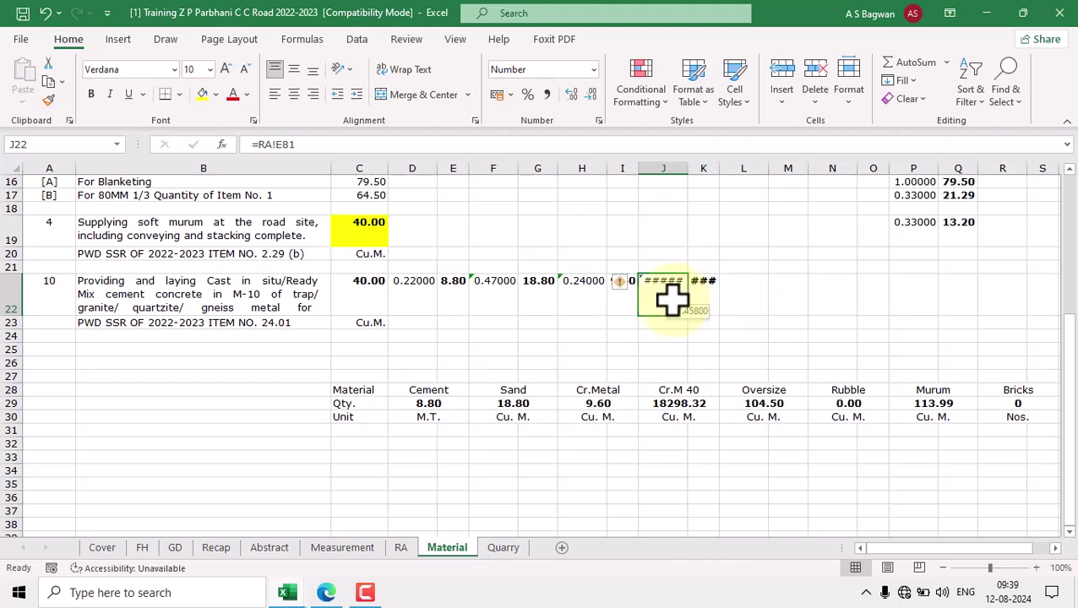
text(=)
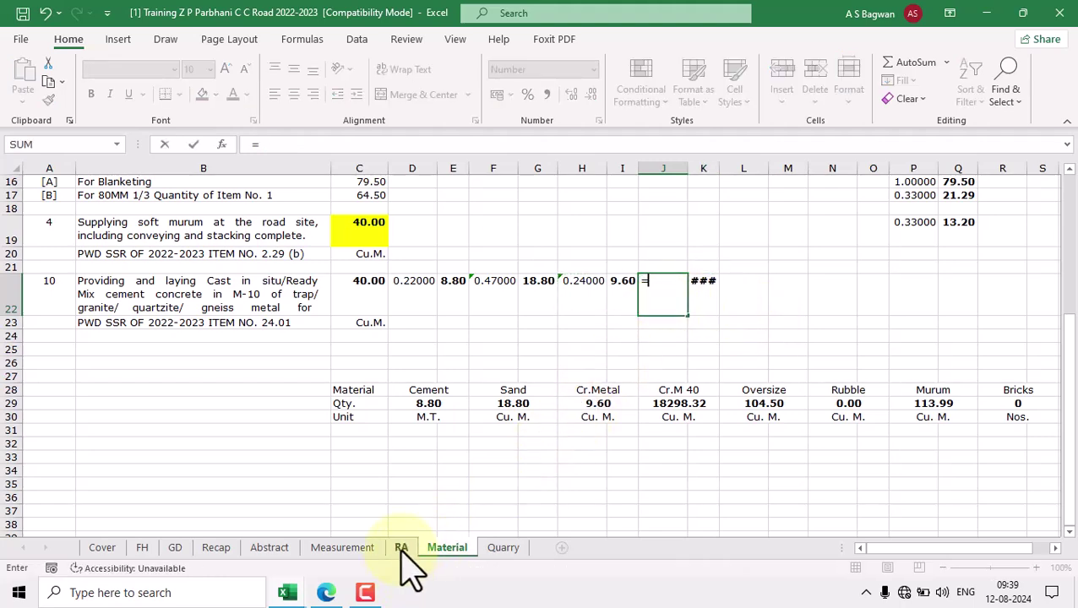
click(402, 548)
click(376, 439)
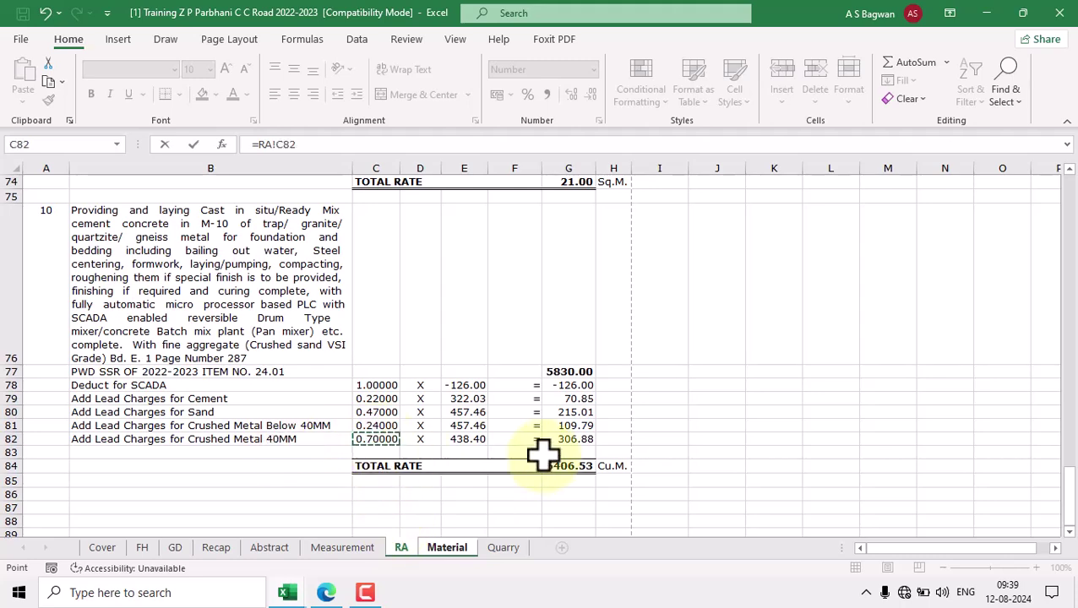
key(Return)
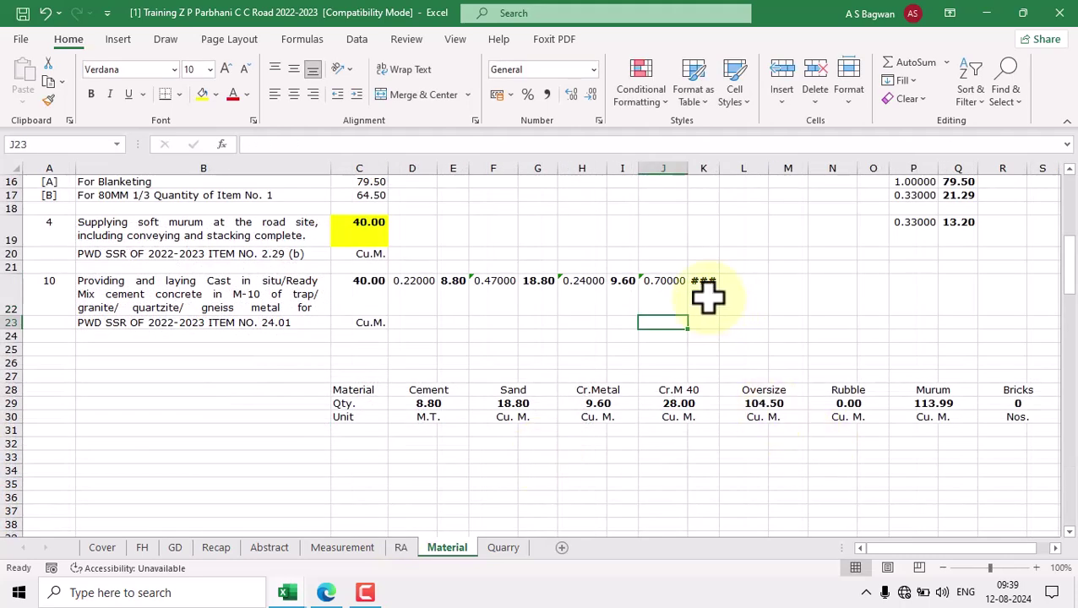
double_click(719, 167)
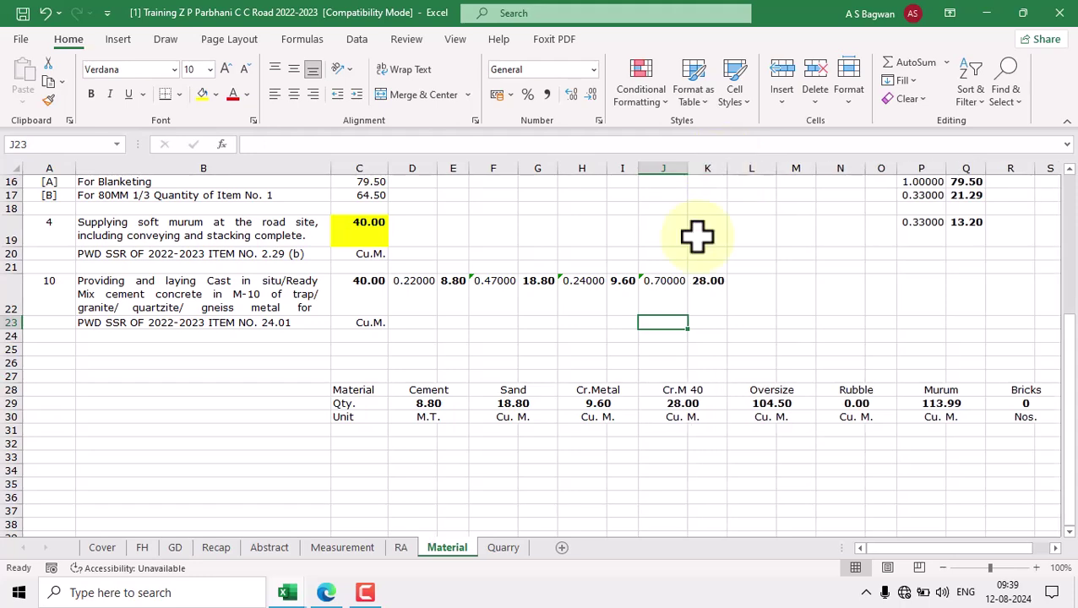
Step: Check the quantity formulas of item 10 for cement, sand, Cr.Metal and Cr.M 40 in E22, G22, I22 and K22
double_click(459, 290)
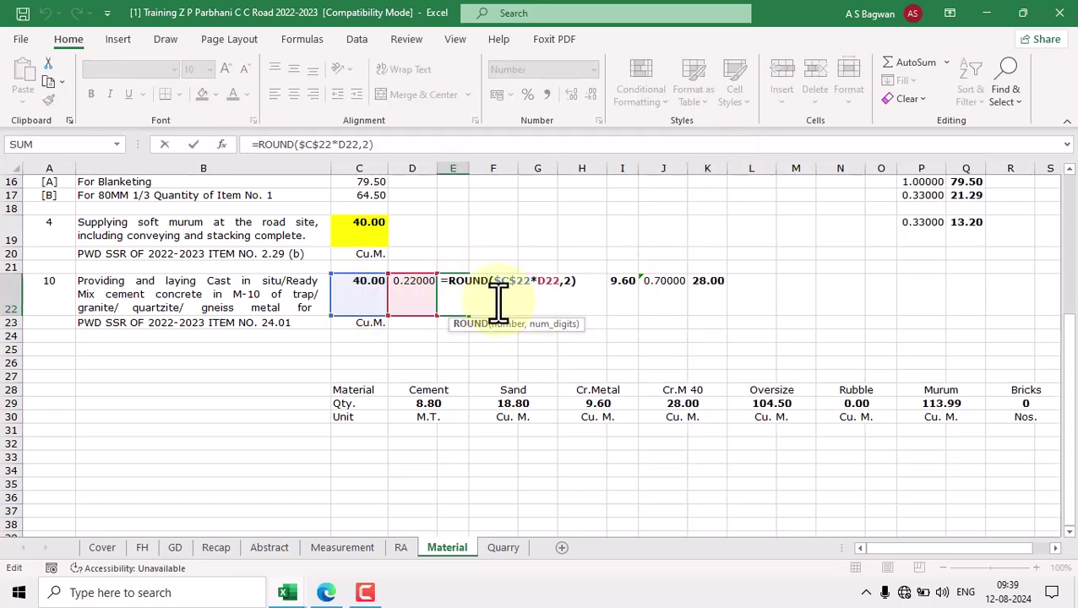
key(Escape)
double_click(536, 293)
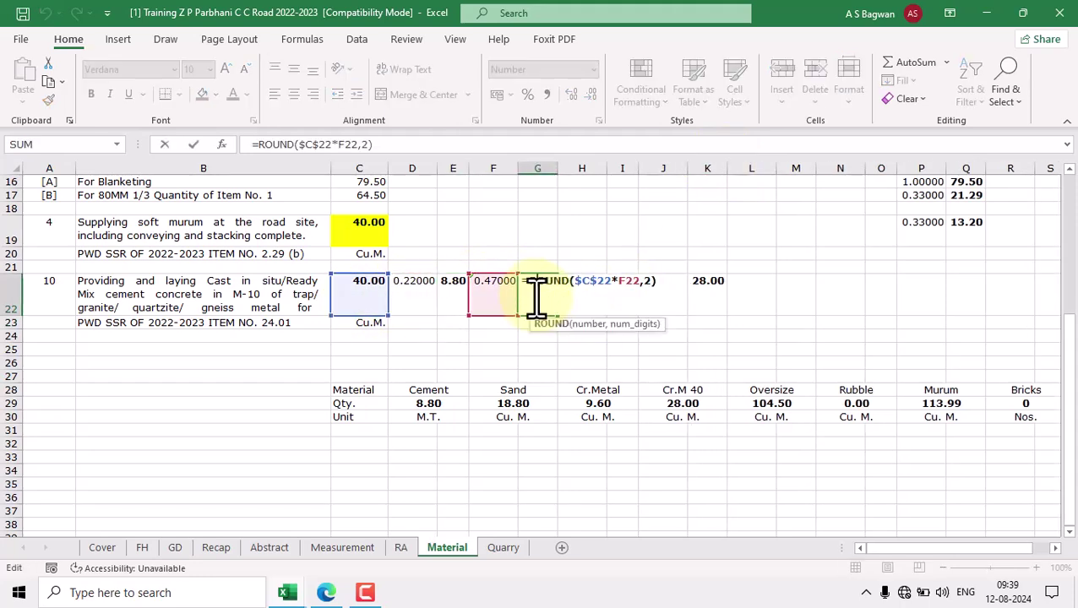
key(Escape)
double_click(625, 293)
key(Escape)
double_click(715, 301)
key(Escape)
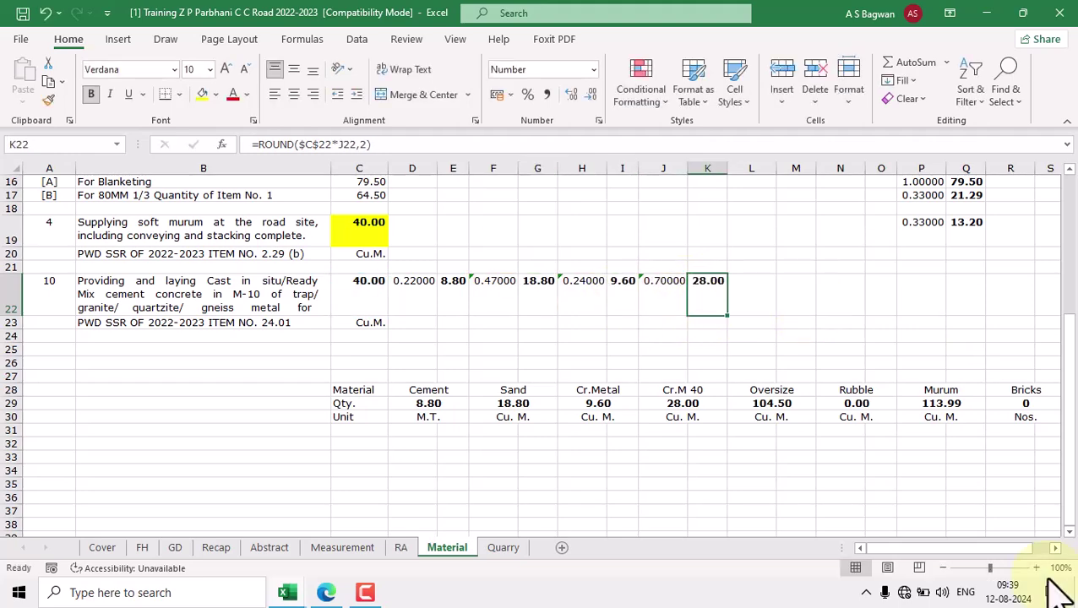
Step: Review item 10's row A22:K23 against the material headings in rows 5 and 6 and the totals in row 29
drag(58, 284, 698, 324)
scroll(946, 404, up, 5)
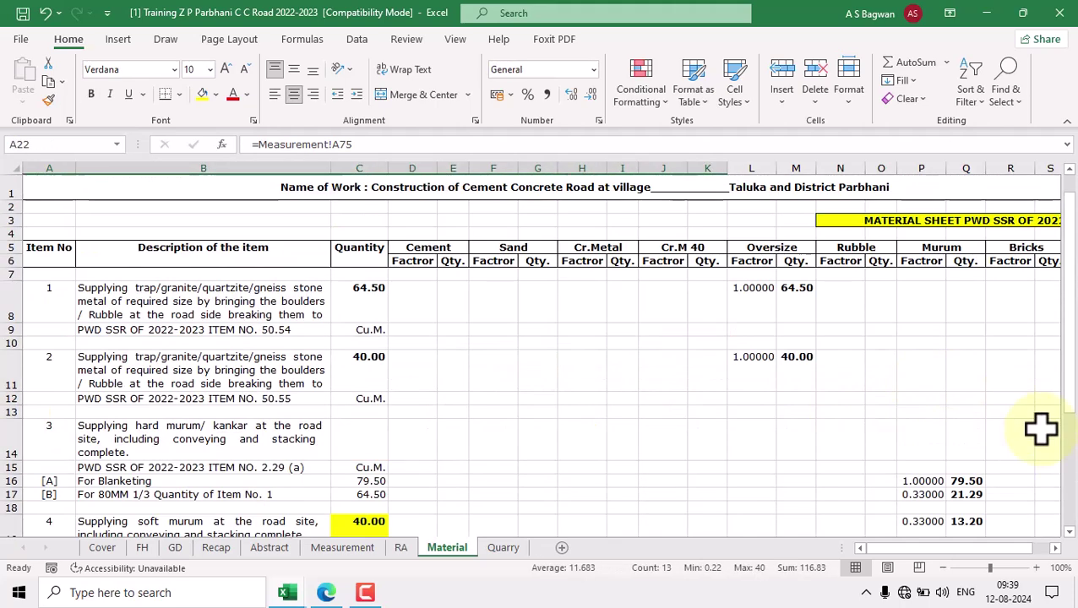
scroll(1047, 557, right, 2)
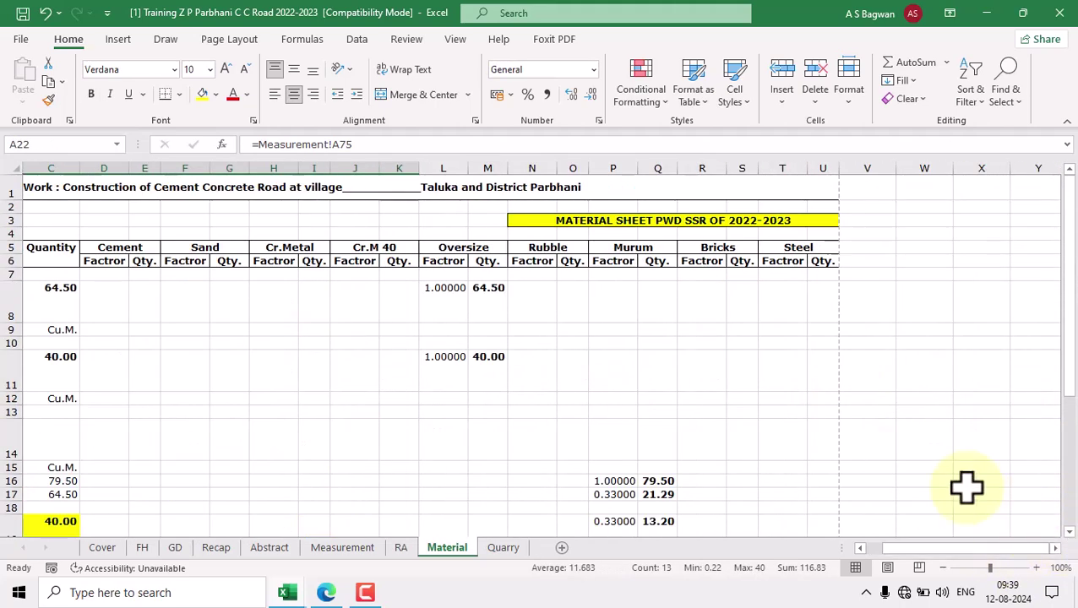
scroll(912, 404, down, 6)
scroll(897, 492, down, 2)
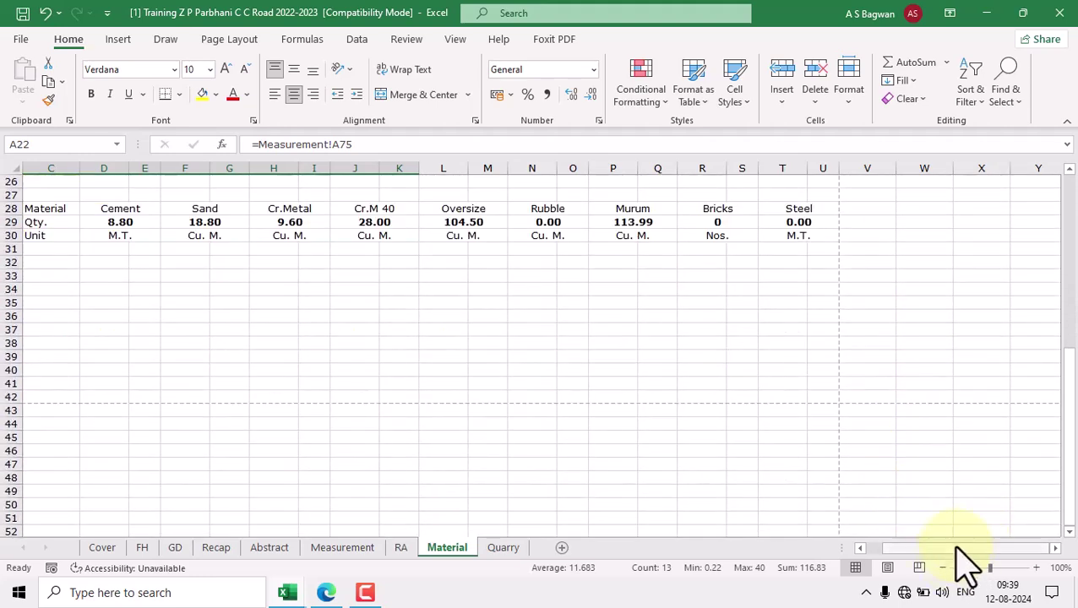
scroll(782, 487, left, 2)
scroll(601, 398, up, 4)
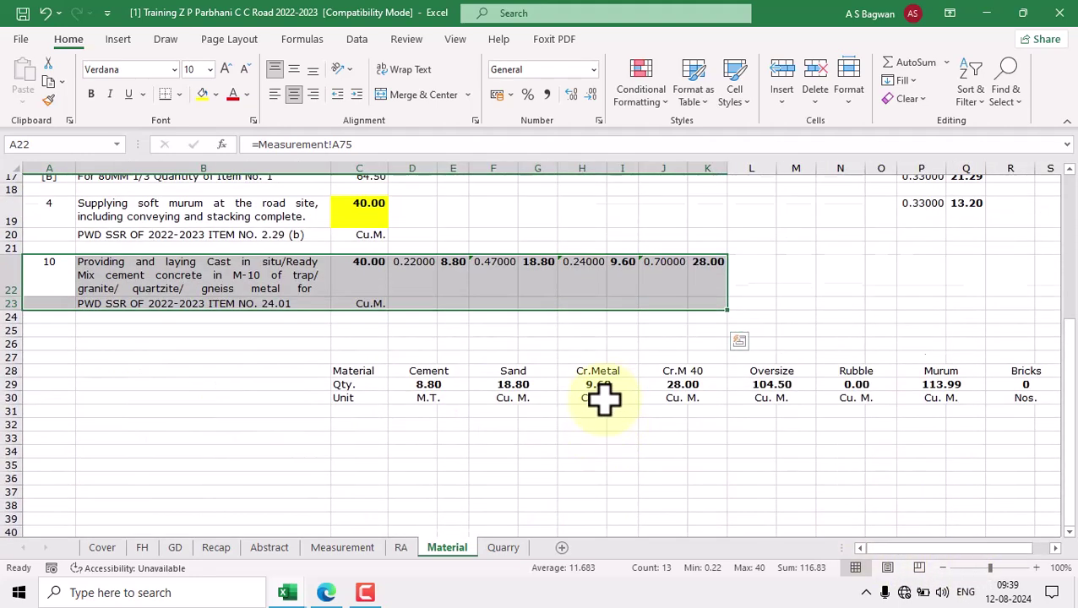
Step: Check which ranges the cement and sand total formulas in row 29 add up
click(426, 400)
double_click(427, 400)
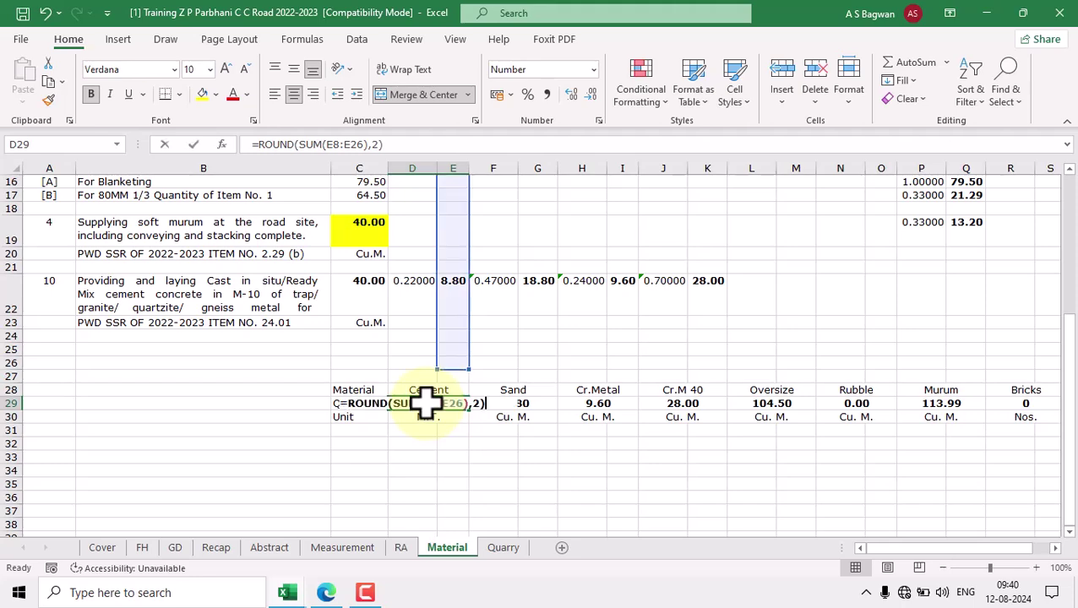
scroll(471, 204, up, 3)
scroll(457, 408, down, 3)
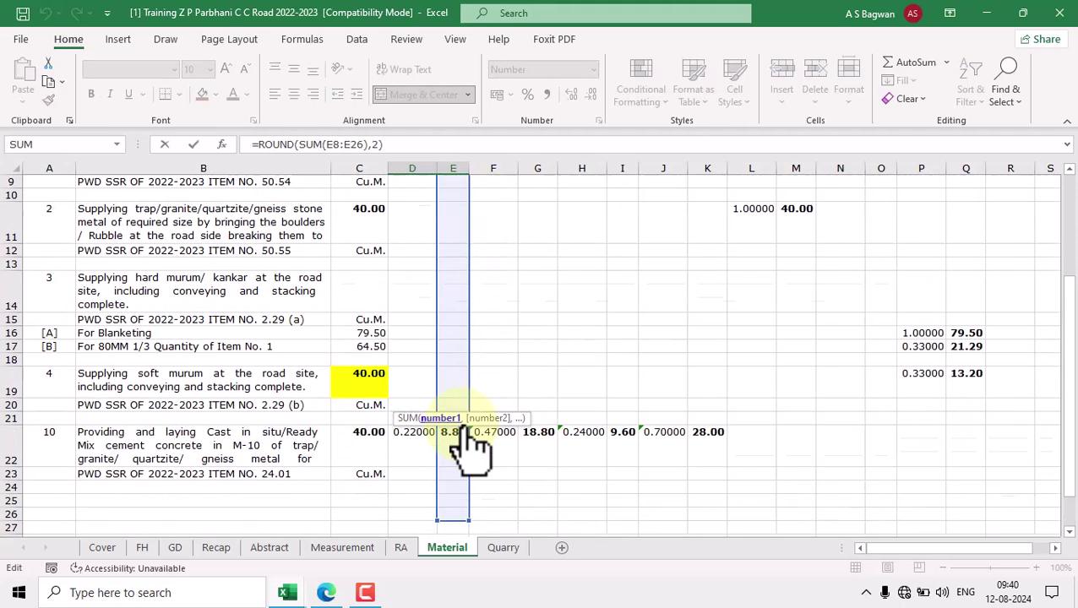
key(Escape)
click(534, 404)
double_click(534, 404)
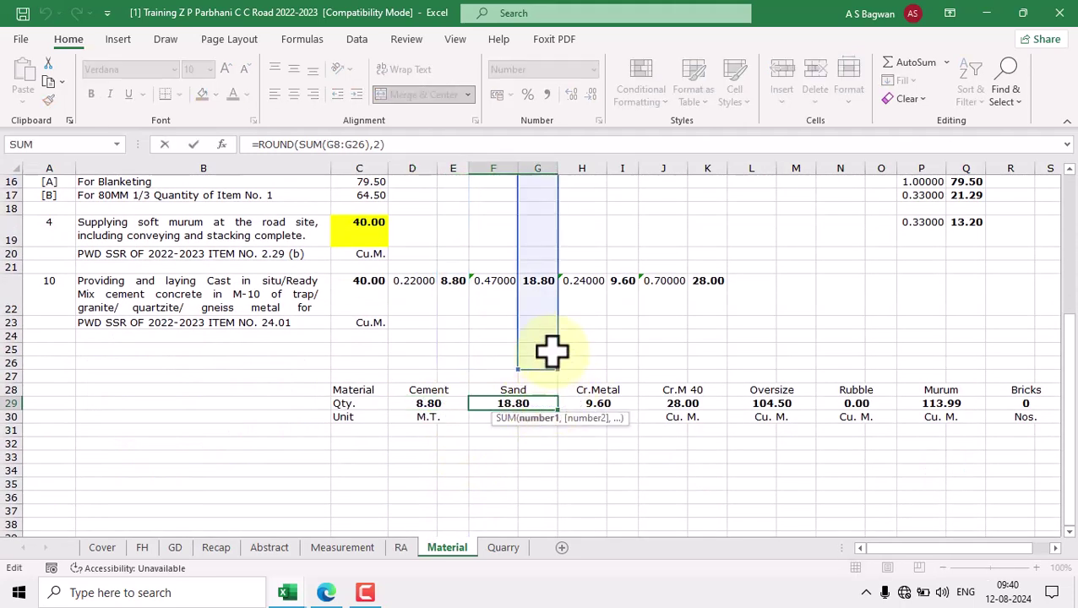
scroll(575, 363, up, 4)
scroll(644, 384, down, 1)
scroll(645, 385, down, 3)
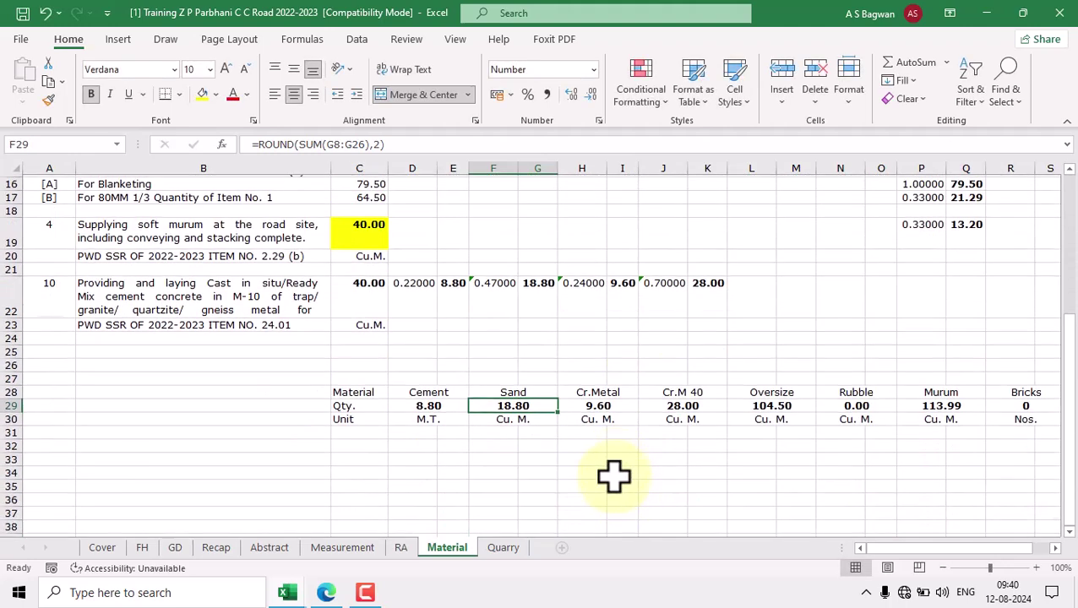
Step: Check which ranges the Cr.Metal and Cr.M 40 total formulas in row 29 add up
click(616, 404)
double_click(616, 404)
scroll(664, 358, up, 5)
scroll(668, 344, down, 3)
key(Escape)
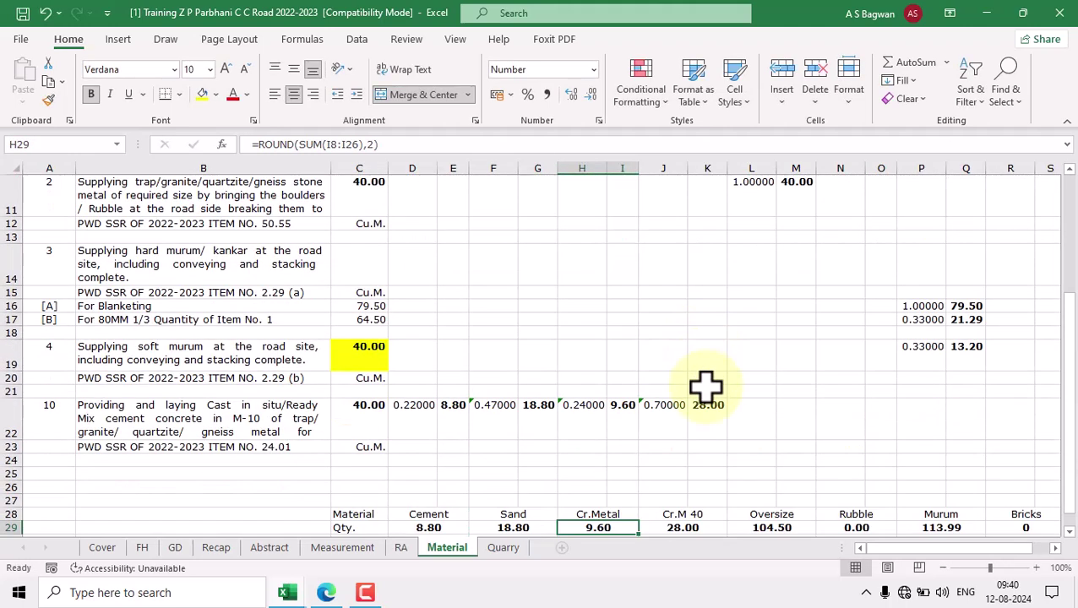
scroll(706, 489, down, 2)
click(692, 404)
double_click(693, 403)
scroll(709, 372, up, 5)
key(Escape)
scroll(760, 380, down, 3)
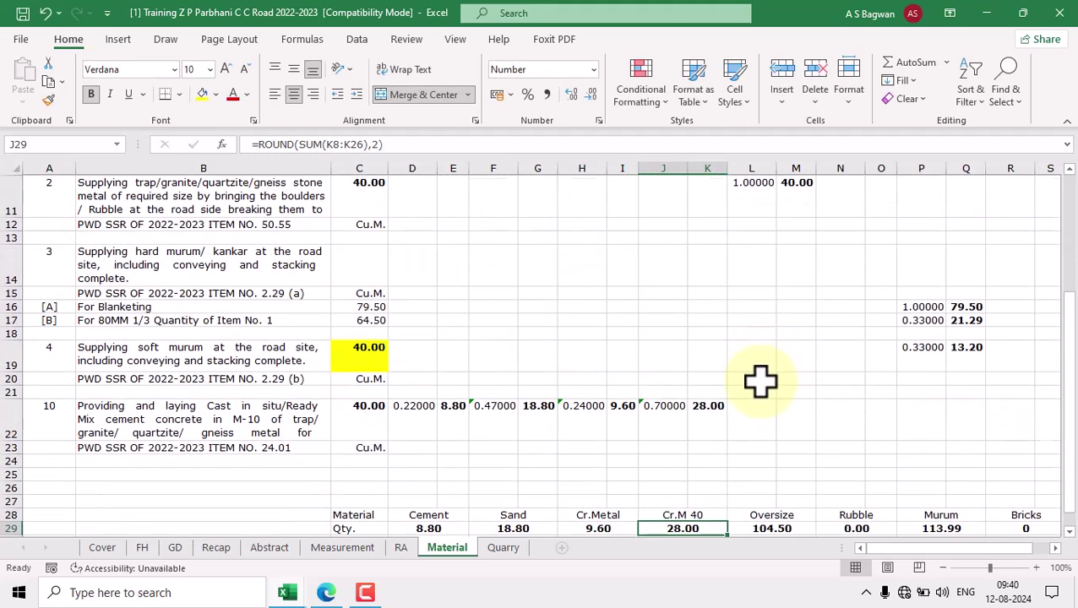
Step: Compare item 10's empty cells from column L onward with the Oversize, Rubble, Murum, Bricks and Steel headings
drag(760, 421, 1021, 443)
scroll(820, 366, up, 5)
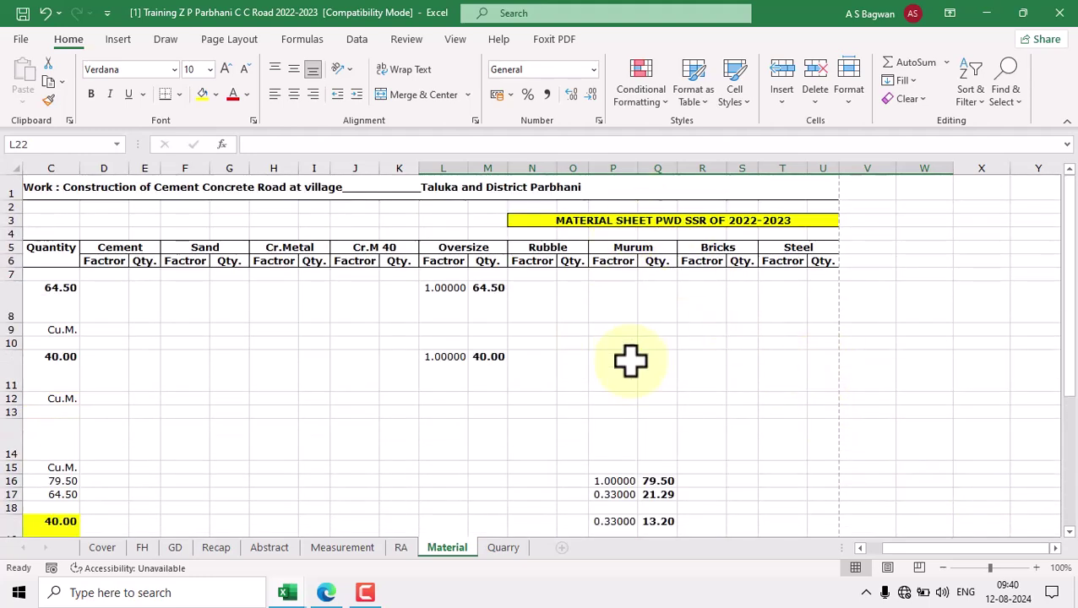
scroll(760, 397, down, 5)
click(714, 457)
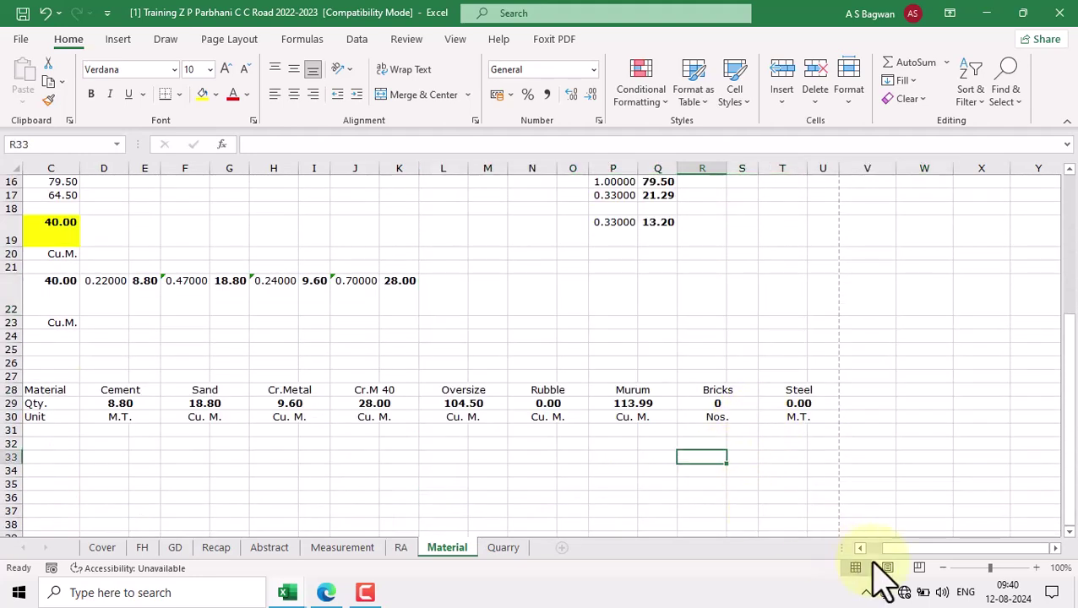
scroll(870, 558, left, 2)
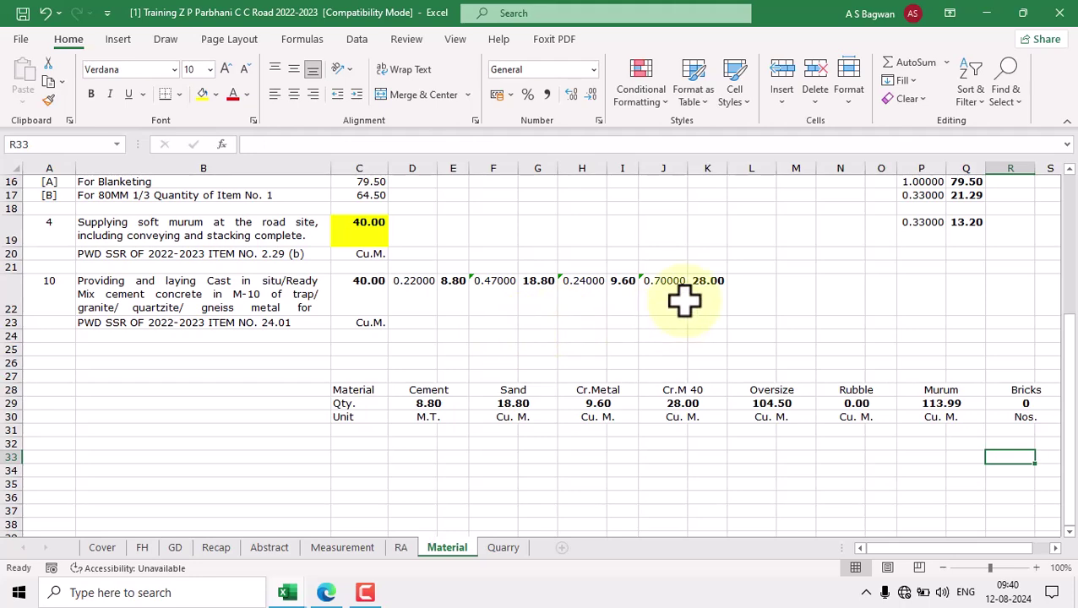
Step: Open the Abstract sheet and display its page breaks by switching to Page Layout view and back to Normal view
click(269, 547)
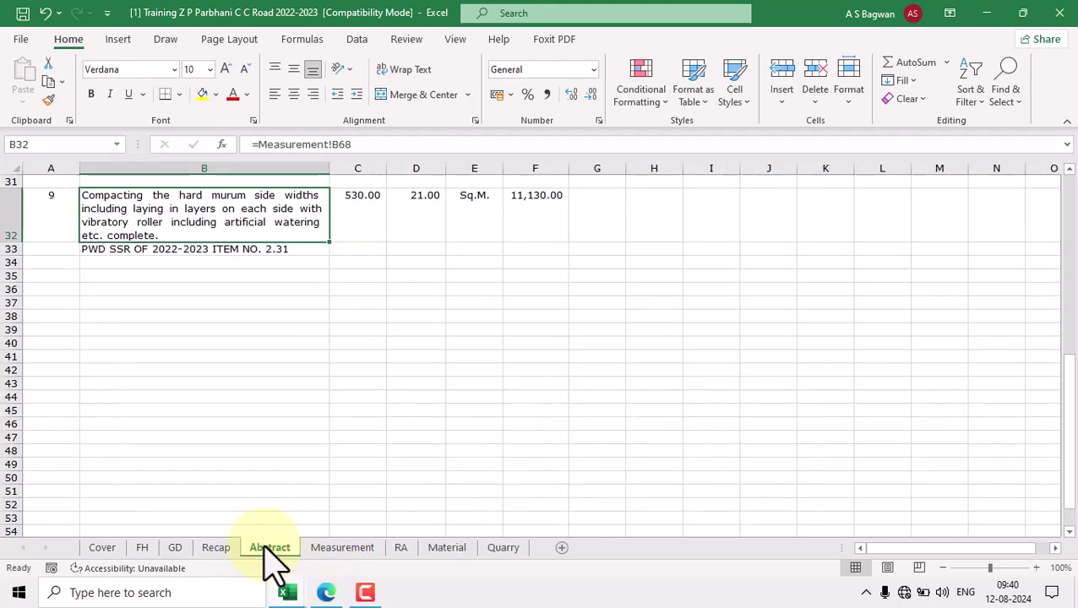
scroll(462, 384, up, 10)
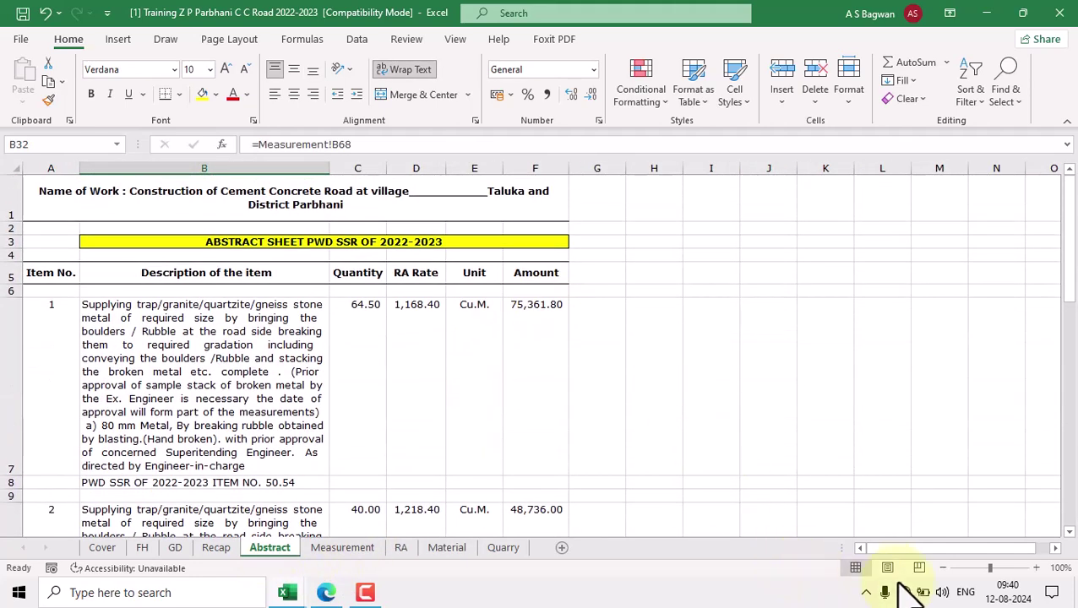
click(887, 567)
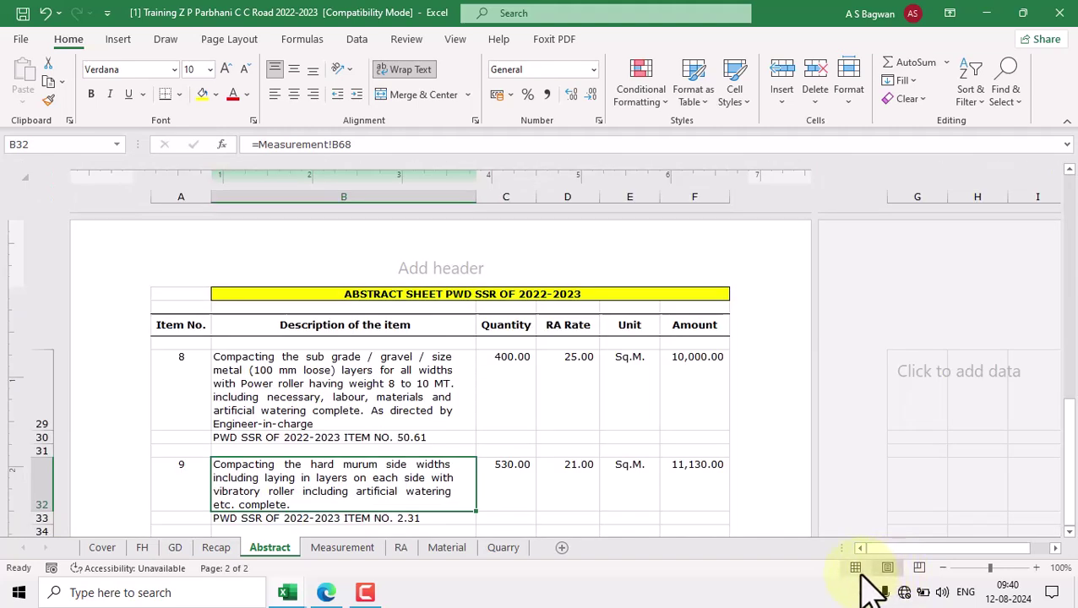
click(856, 568)
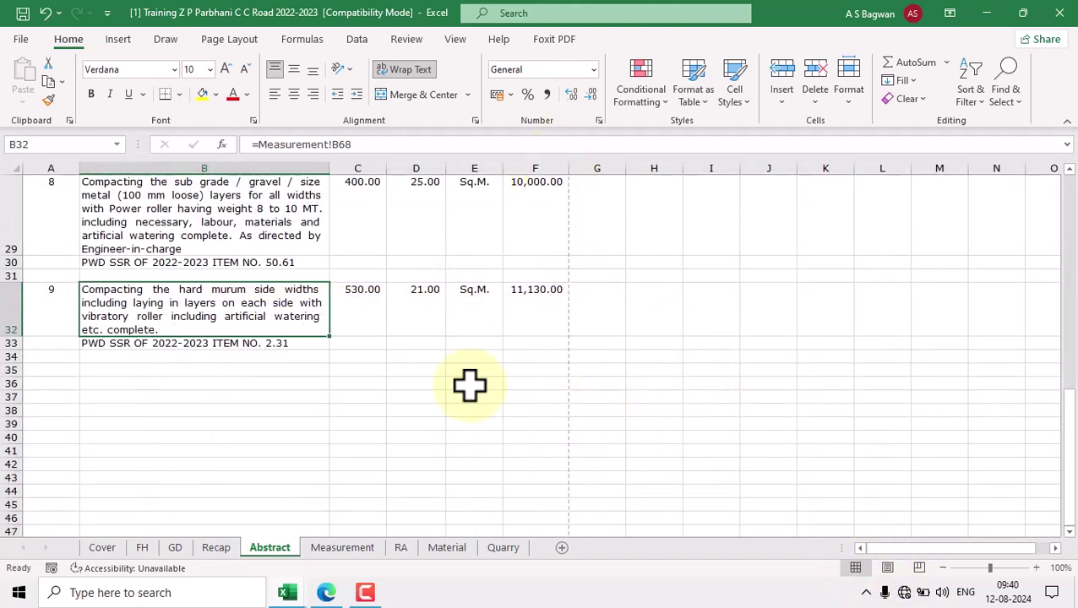
Step: Copy item 9's rows A32:F33 on the Abstract sheet and paste them at A35 for item 10
click(145, 423)
drag(35, 314, 536, 338)
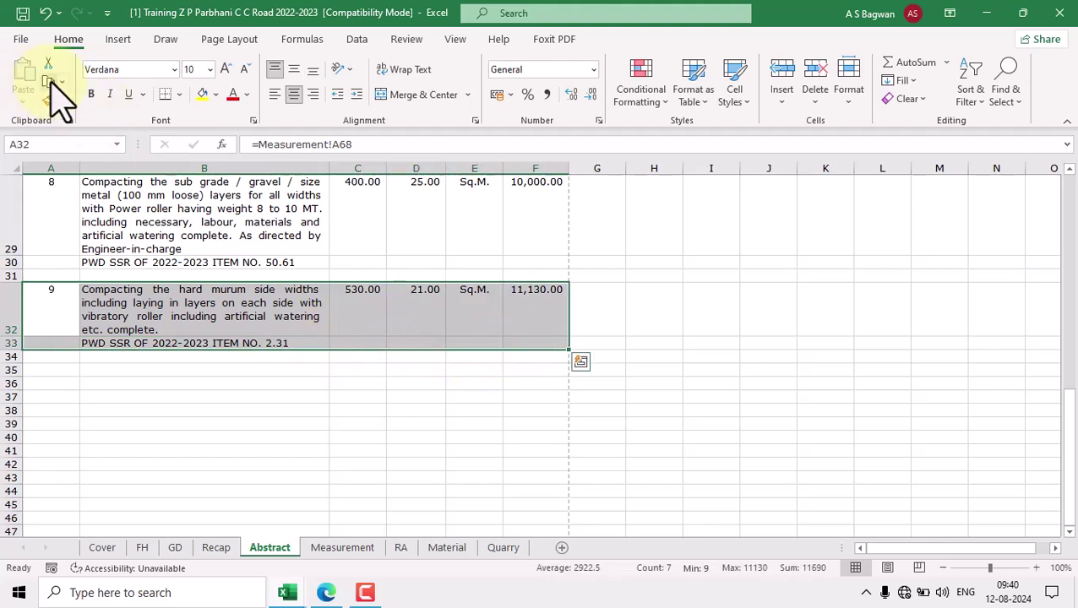
click(49, 81)
click(69, 370)
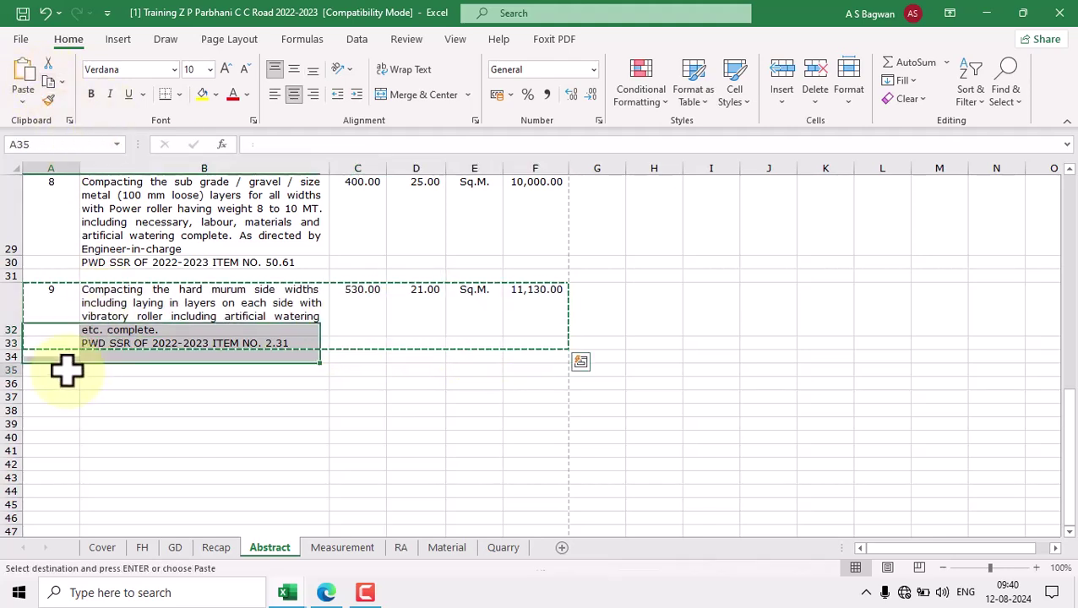
click(22, 75)
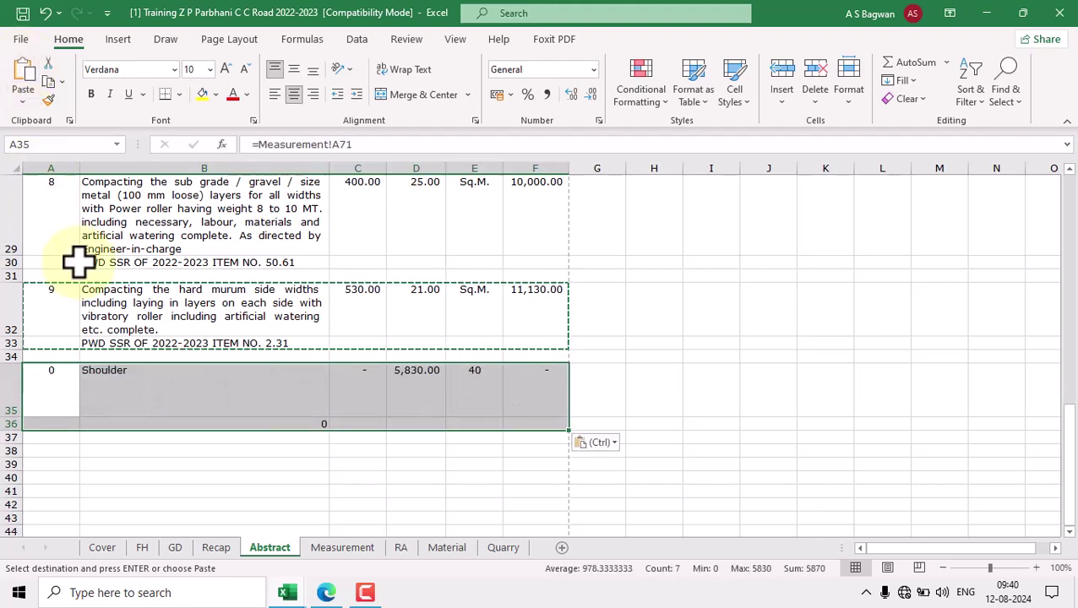
key(Escape)
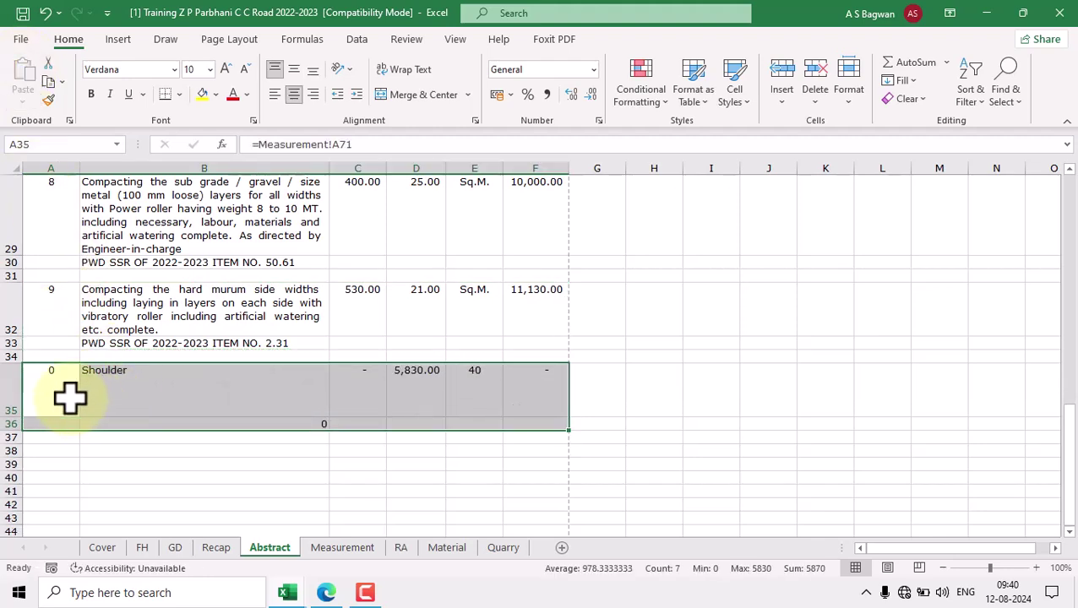
Step: Check the link formulas behind item 9's number, description, SSR reference, quantity and unit on the Abstract sheet
click(63, 319)
click(202, 325)
click(258, 343)
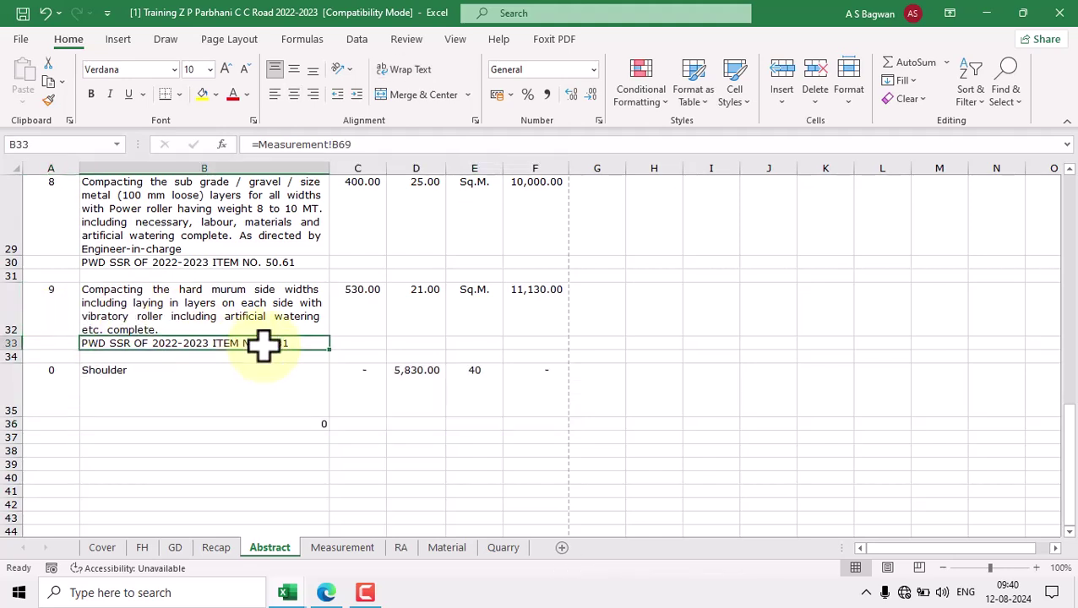
click(369, 312)
click(467, 309)
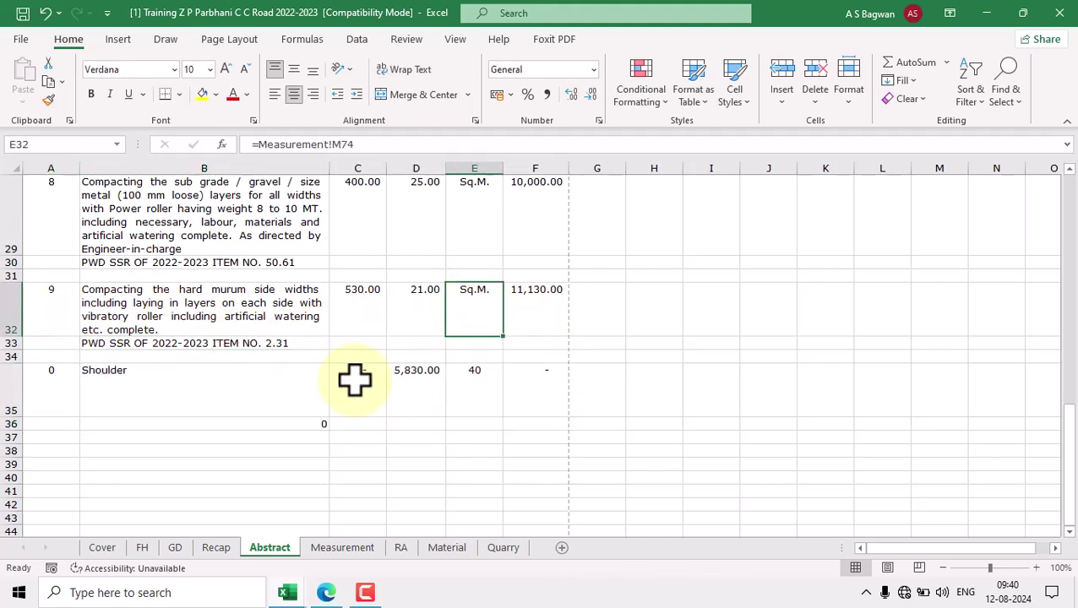
Step: Link the item number in Abstract cell A35 to item 10's number with =Measurement!A75
click(60, 389)
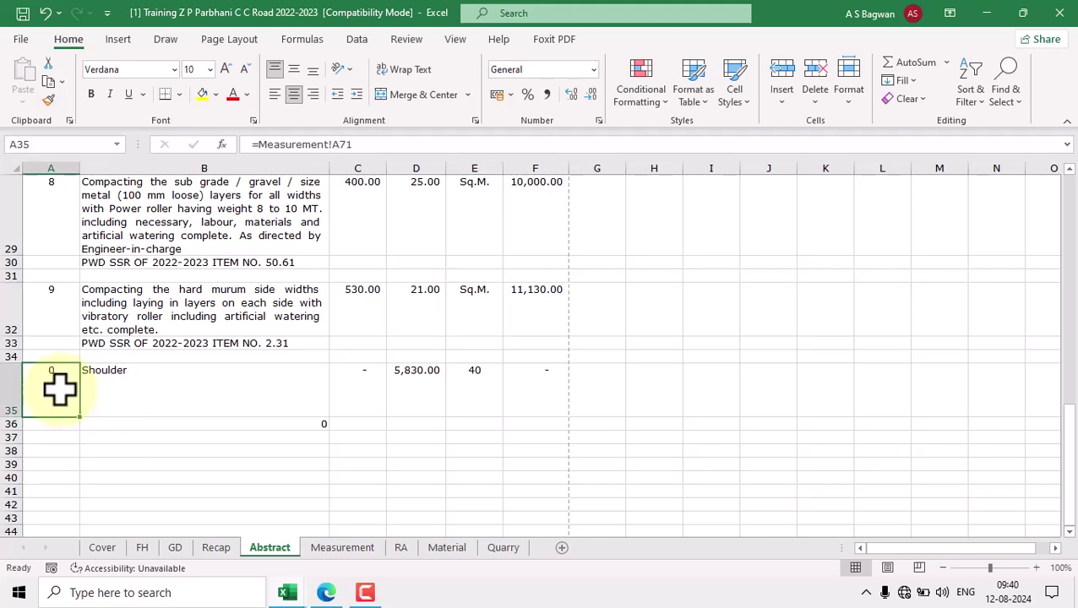
click(344, 549)
click(60, 297)
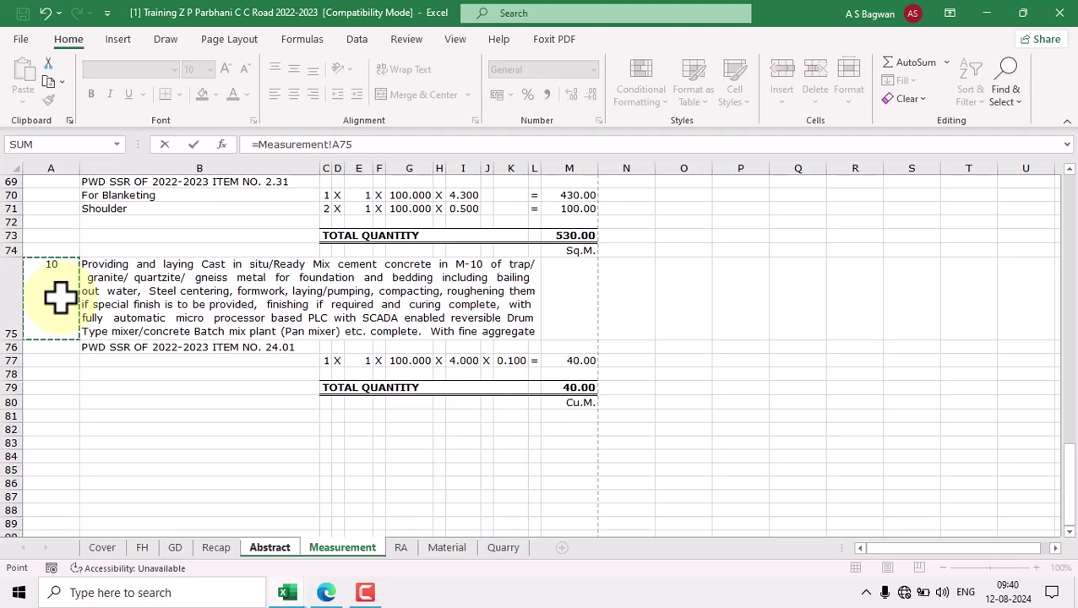
key(Return)
Step: Link item 10's description in B35 to Measurement!B75 and its SSR reference in B36 to Measurement!B76
click(152, 398)
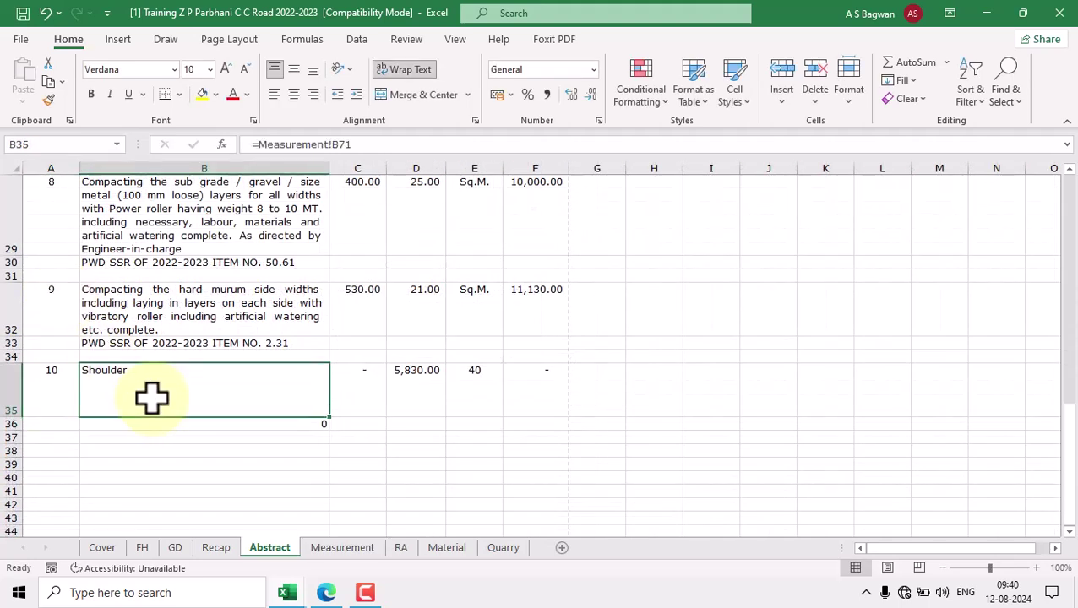
text(=)
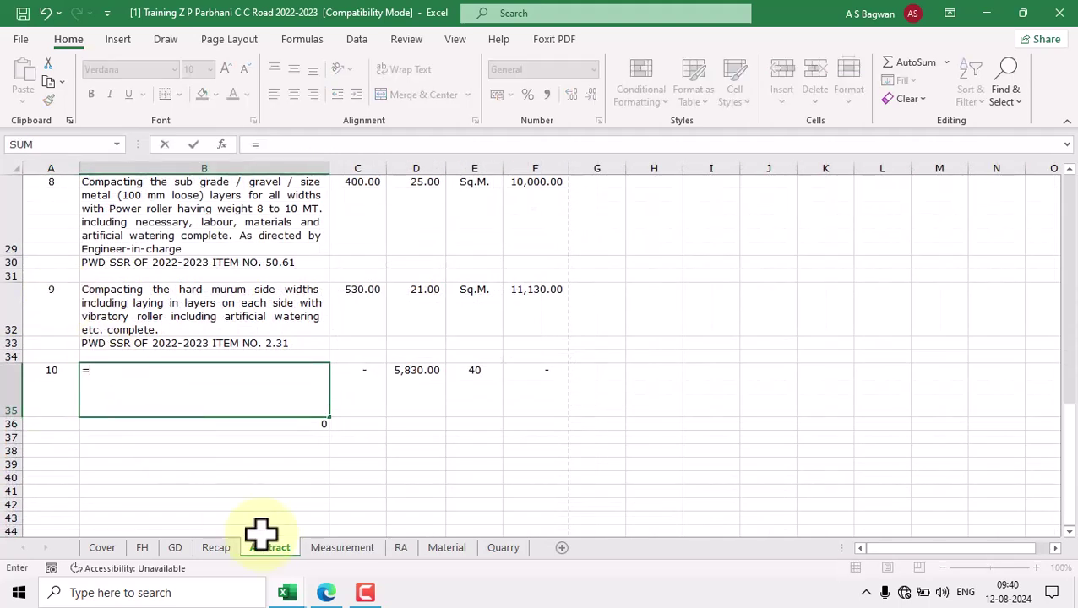
click(362, 551)
click(267, 395)
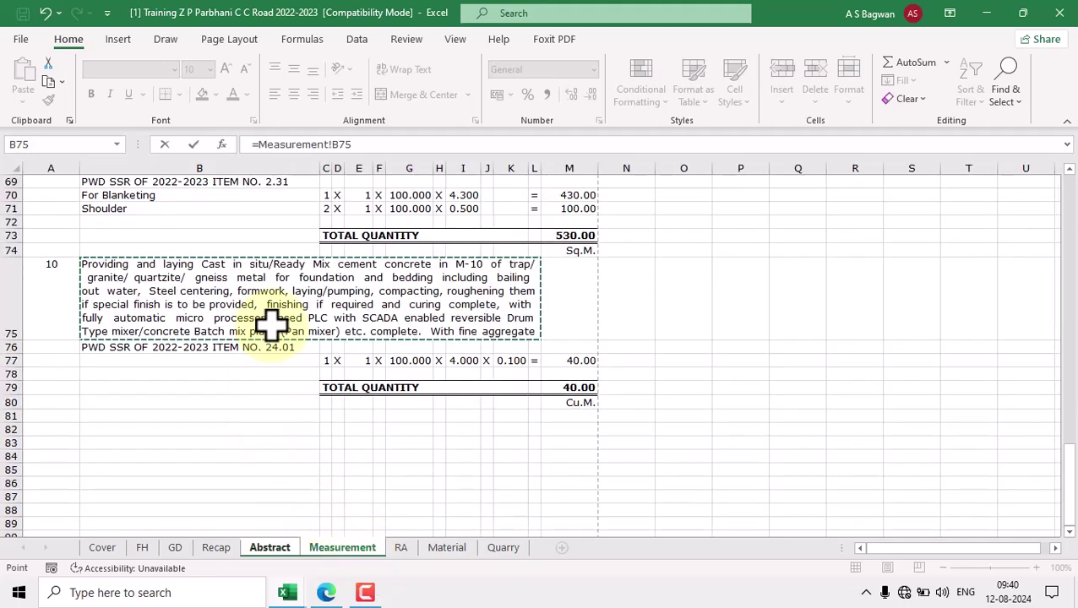
key(Return)
text(=)
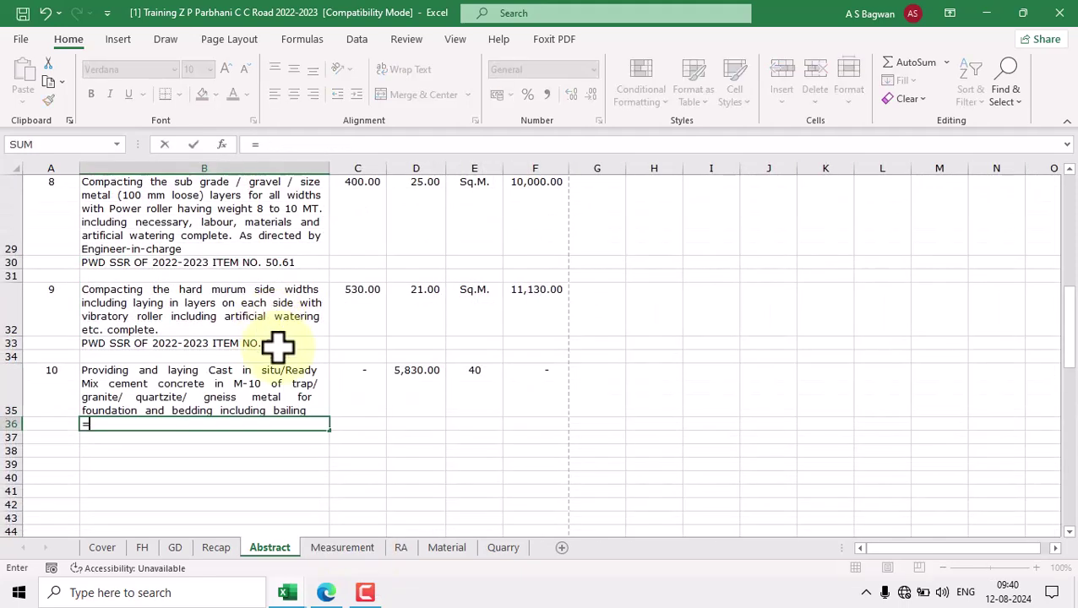
click(358, 550)
click(284, 347)
key(Return)
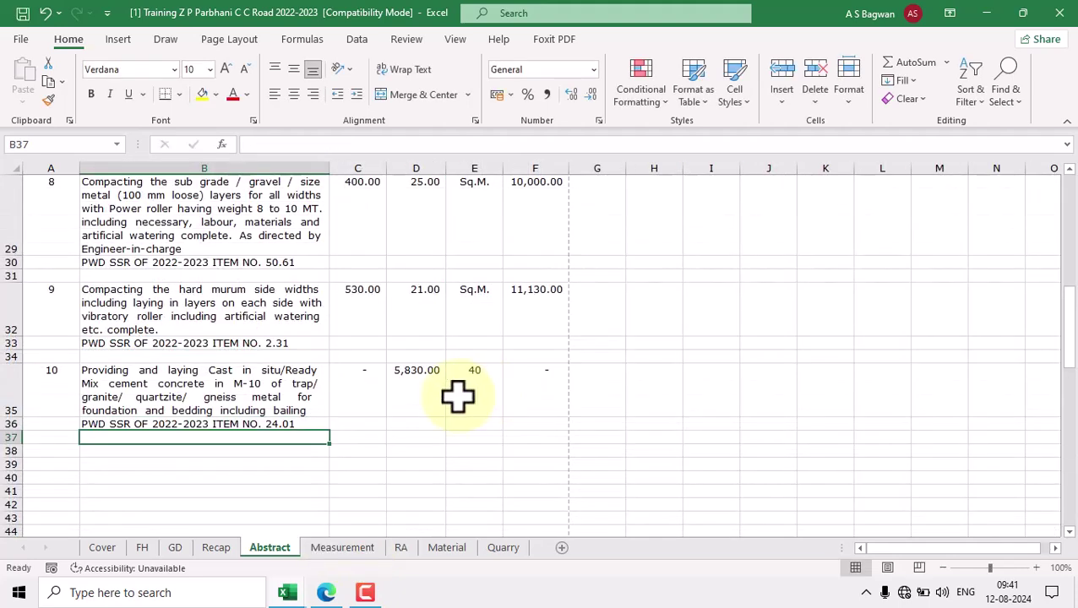
Step: Link item 10's unit in Abstract cell E35 to its unit on the Measurement sheet with =Measurement!M80
click(476, 376)
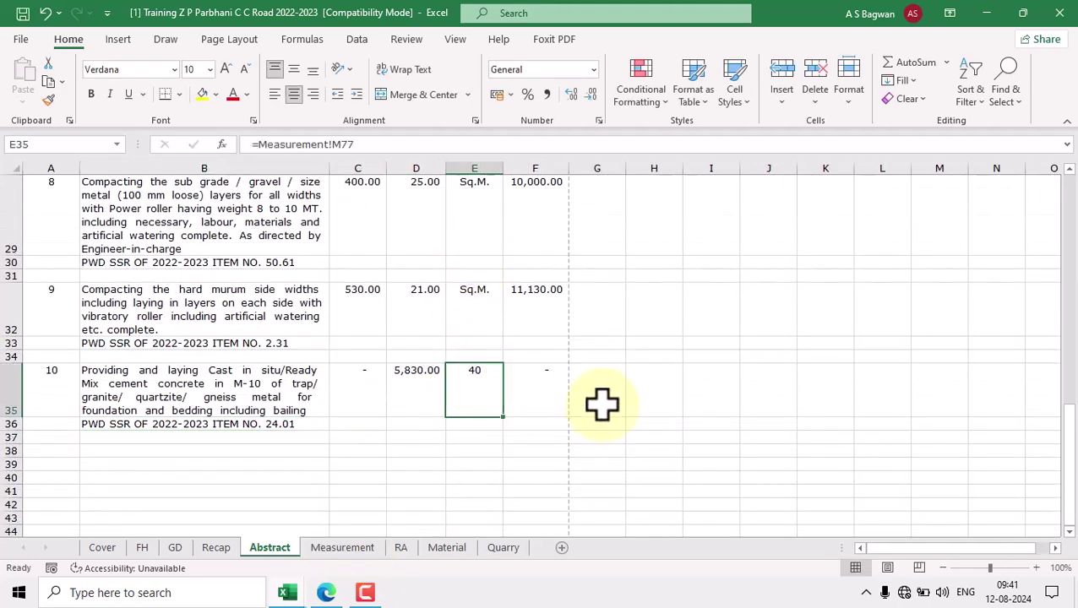
text(=)
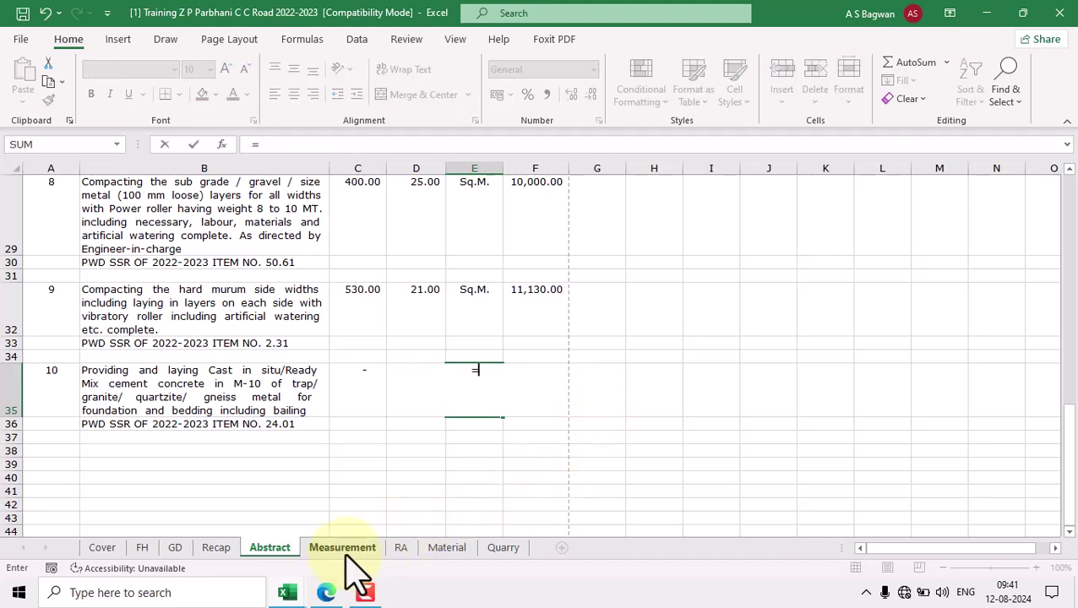
click(354, 556)
click(577, 402)
key(Return)
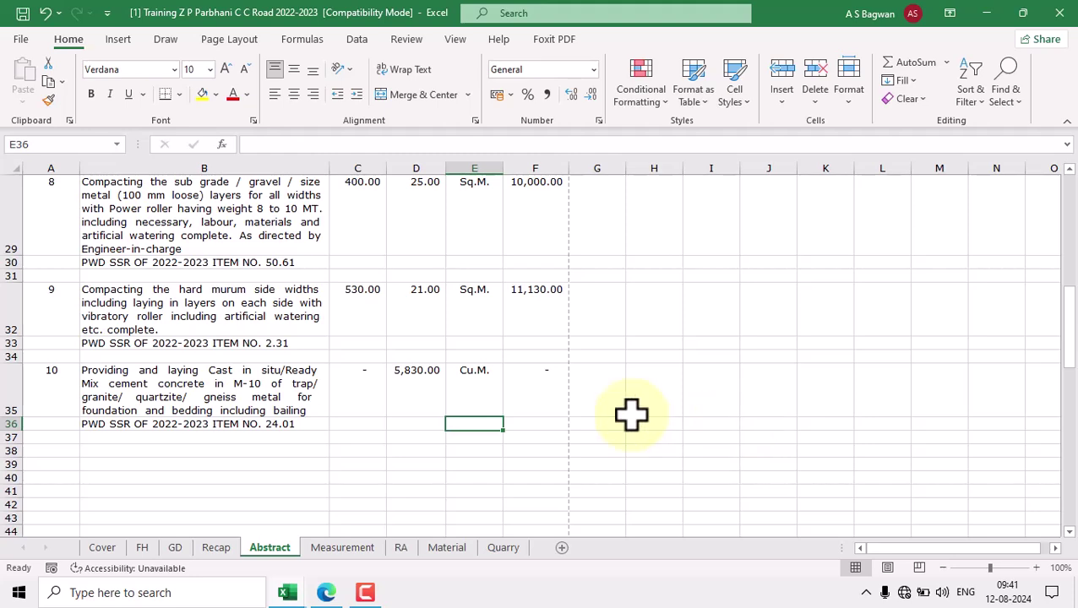
Step: Link item 10's quantity in Abstract cell C35 to its total quantity with =Measurement!M79
click(377, 390)
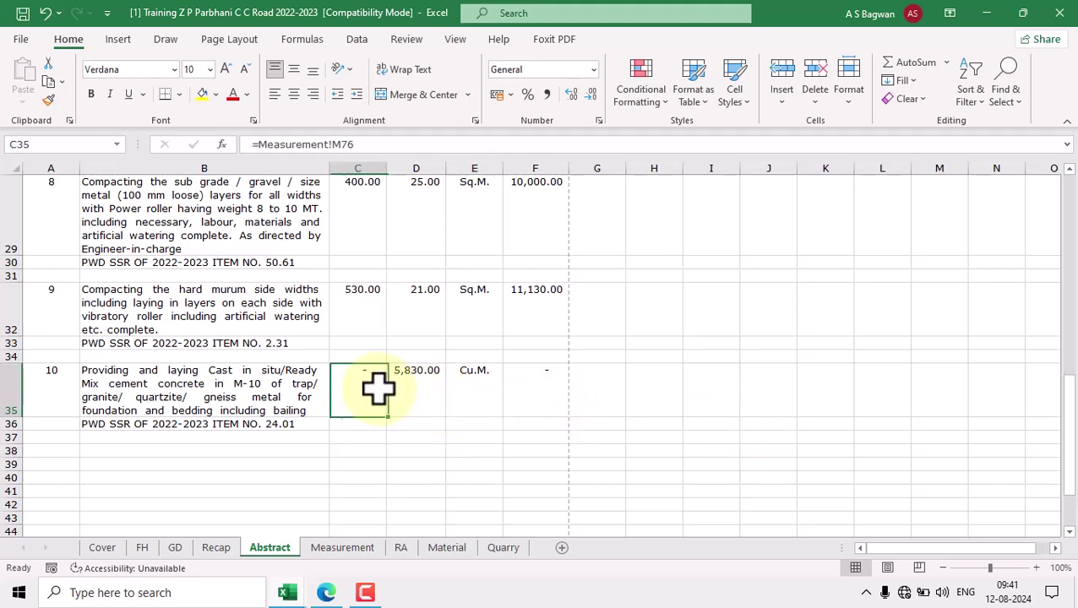
text(=)
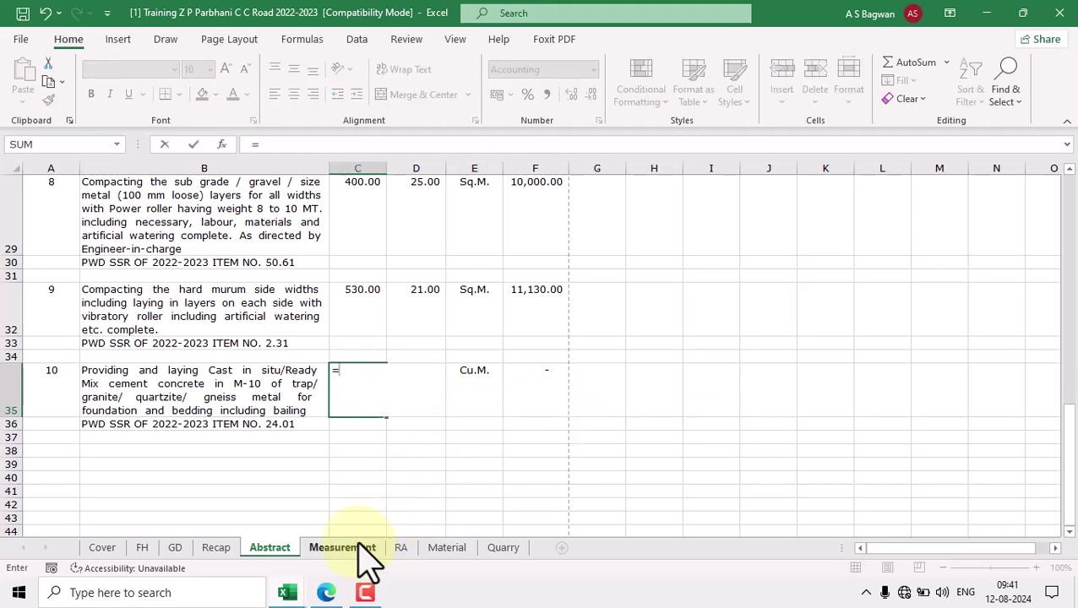
click(359, 551)
click(578, 388)
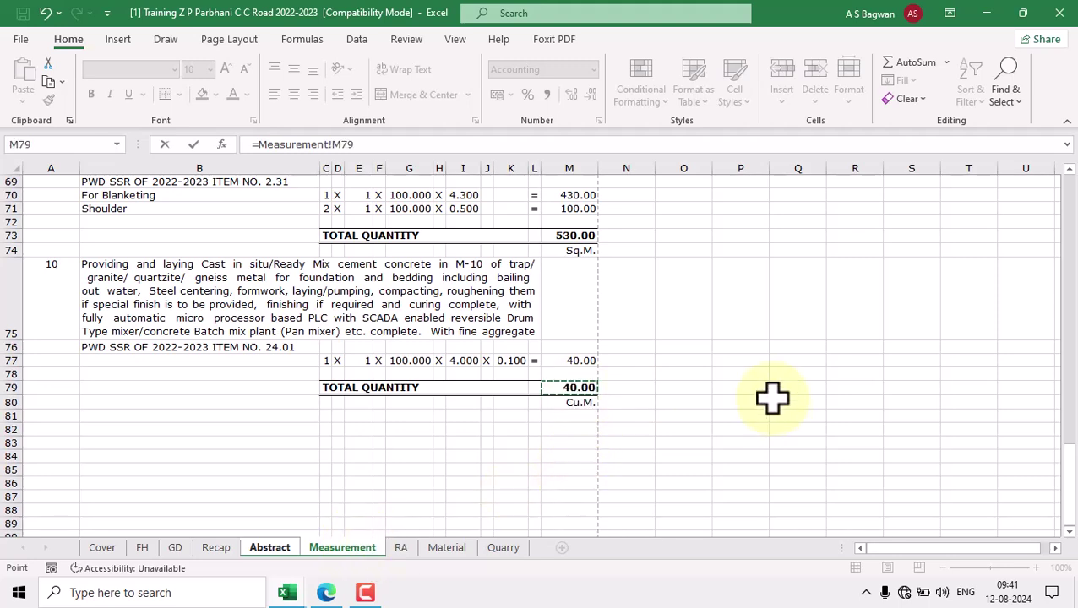
key(Return)
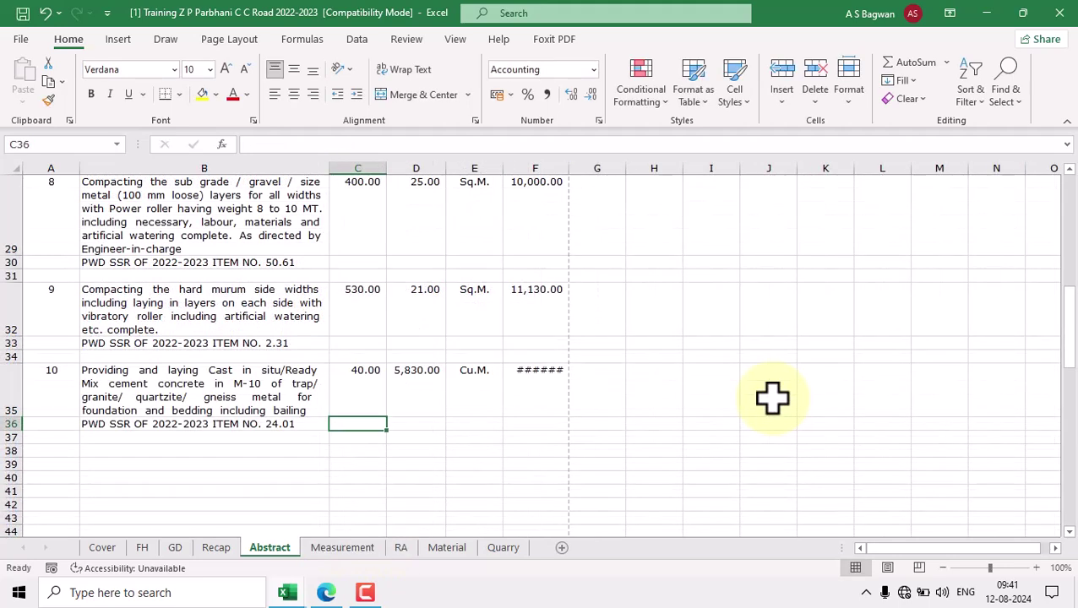
Step: Link item 10's rate in Abstract cell D35 to its total rate with =RA!G84, and autofit column F to show the amount
click(412, 381)
text(=)
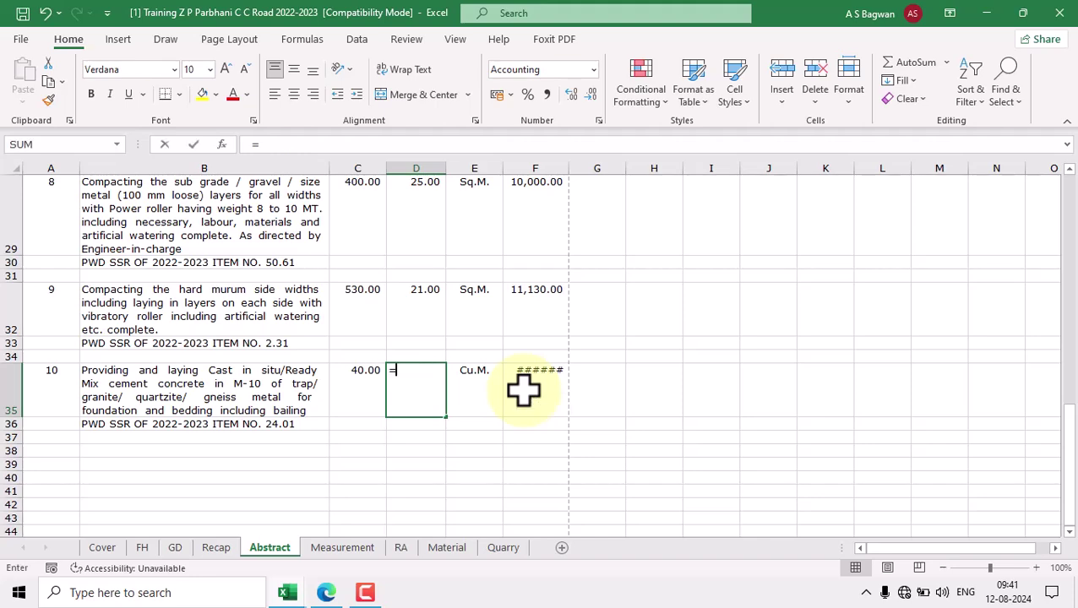
click(402, 548)
click(580, 466)
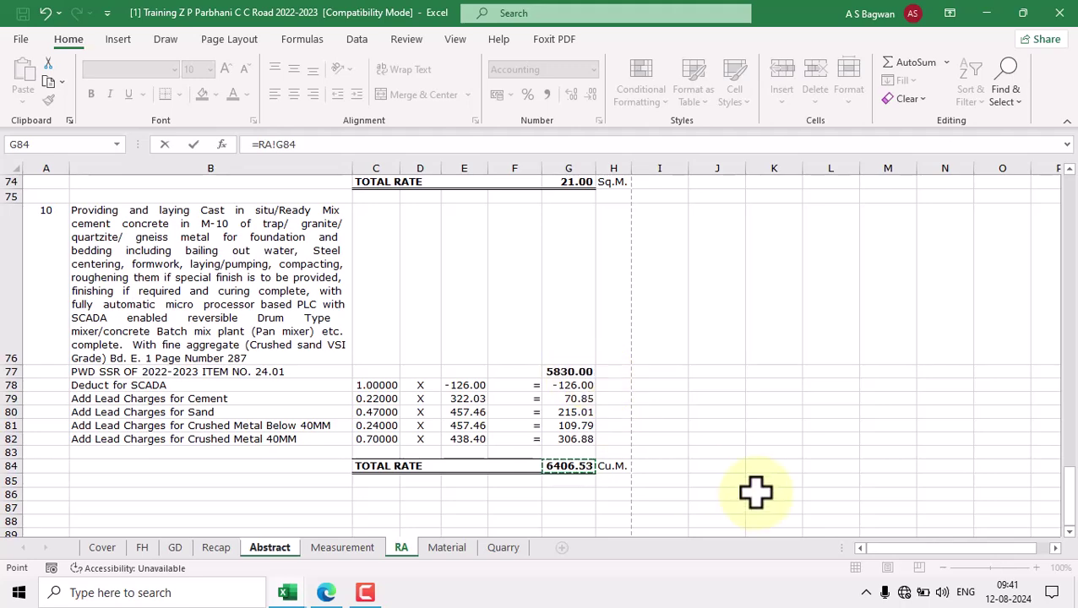
key(Return)
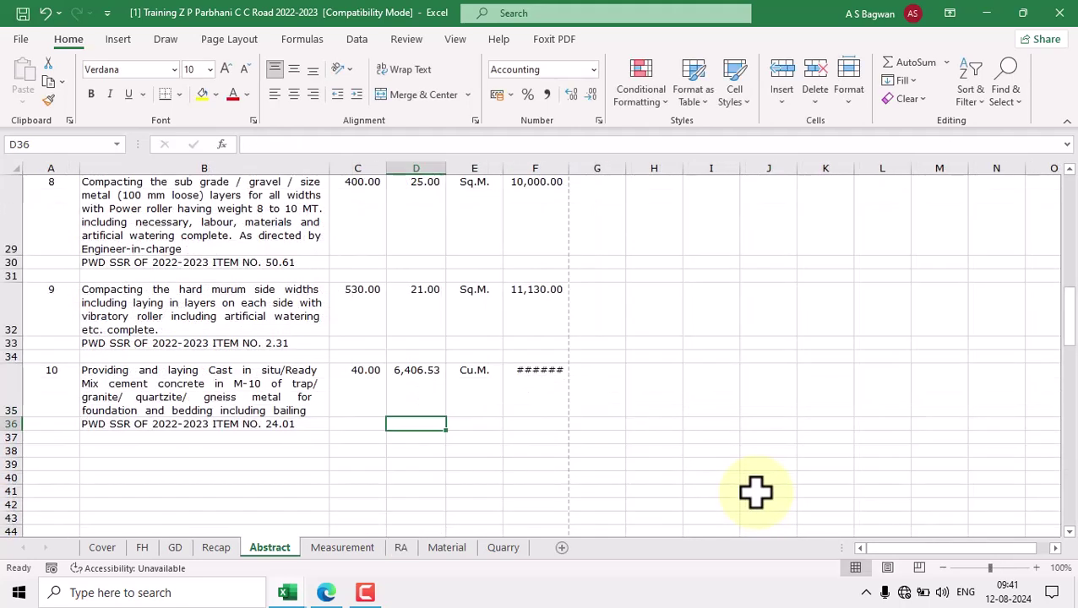
double_click(568, 166)
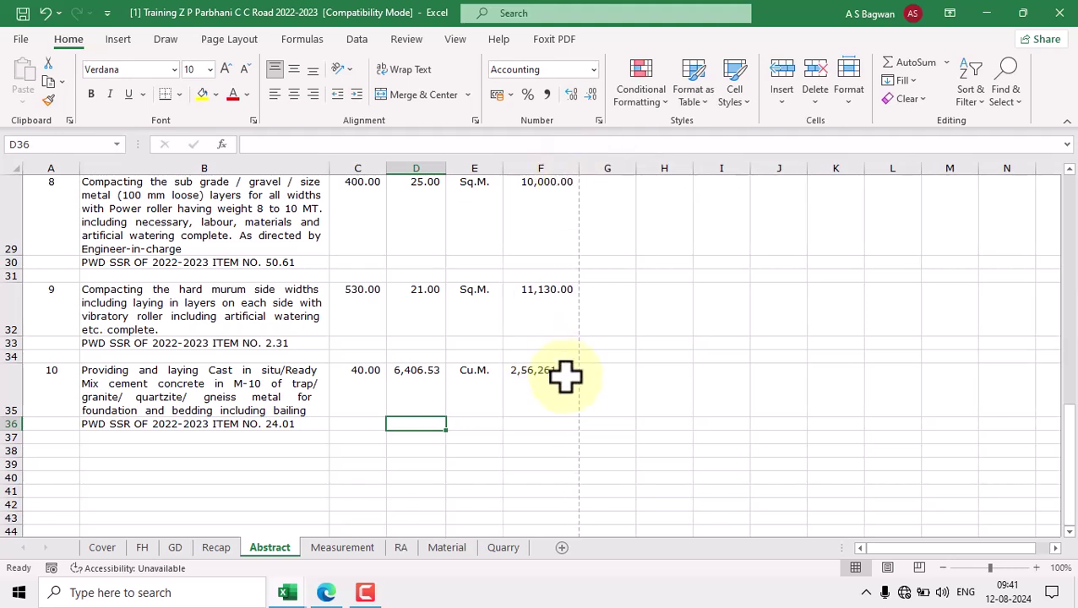
Step: Check the formulas behind item 10's number, description, SSR reference, unit, quantity, rate and amount on the Abstract sheet
click(55, 387)
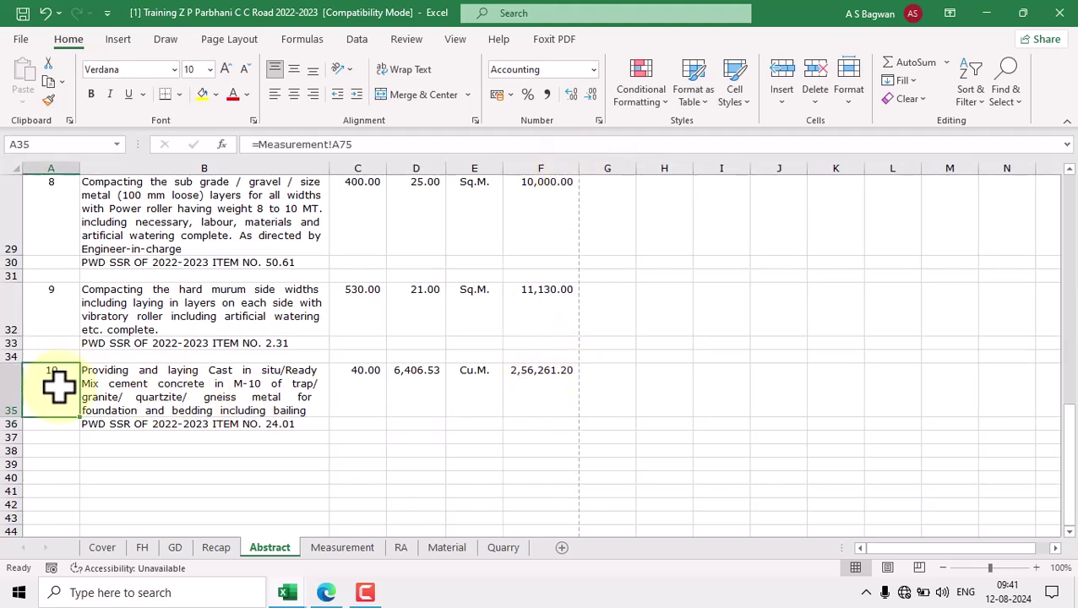
click(182, 397)
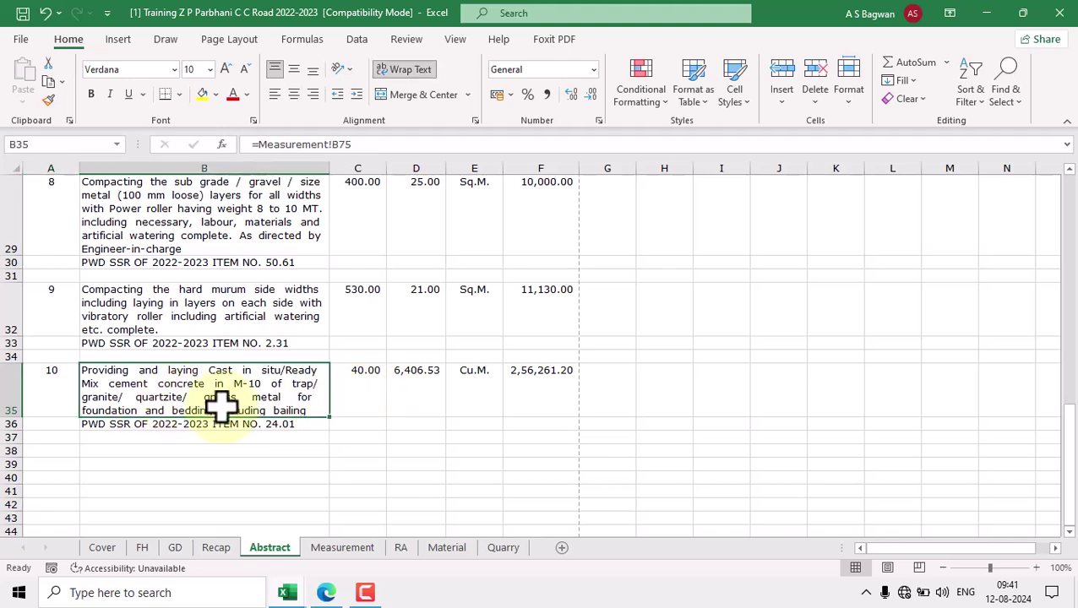
click(44, 392)
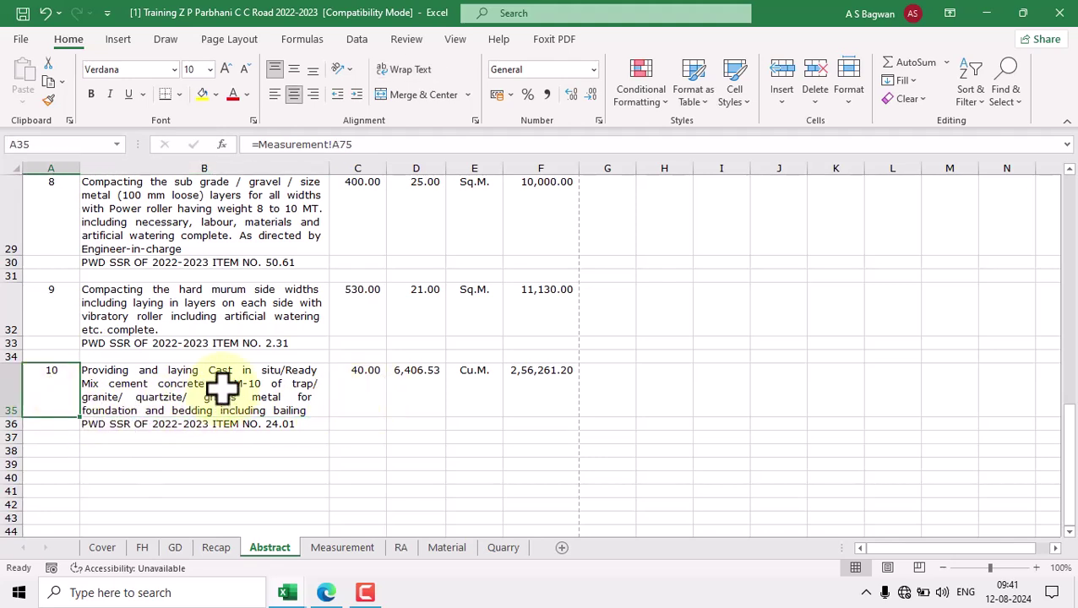
click(225, 389)
click(284, 423)
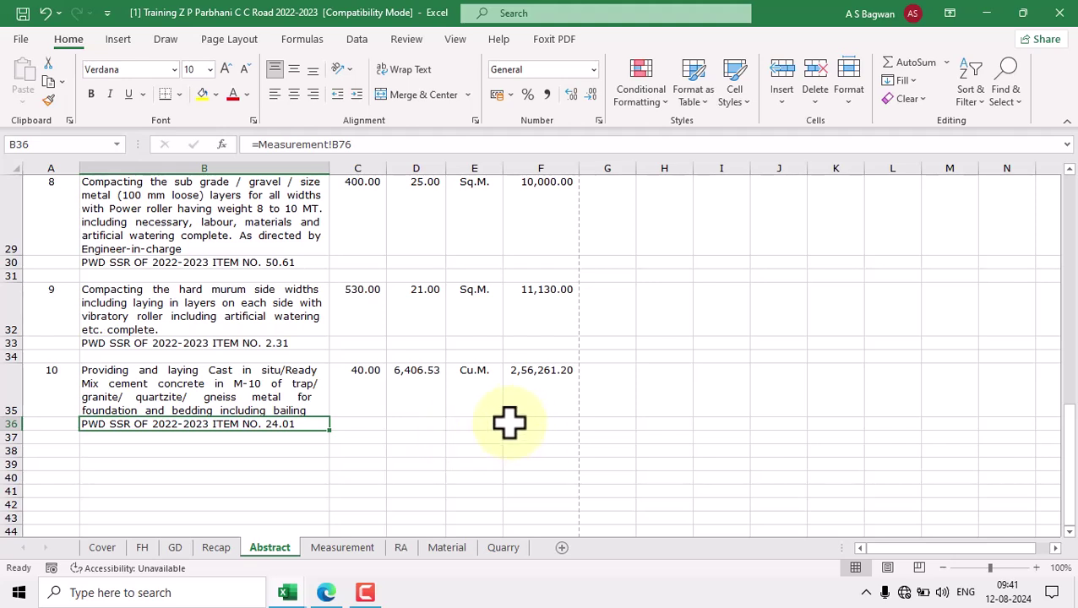
click(478, 404)
click(361, 403)
click(421, 403)
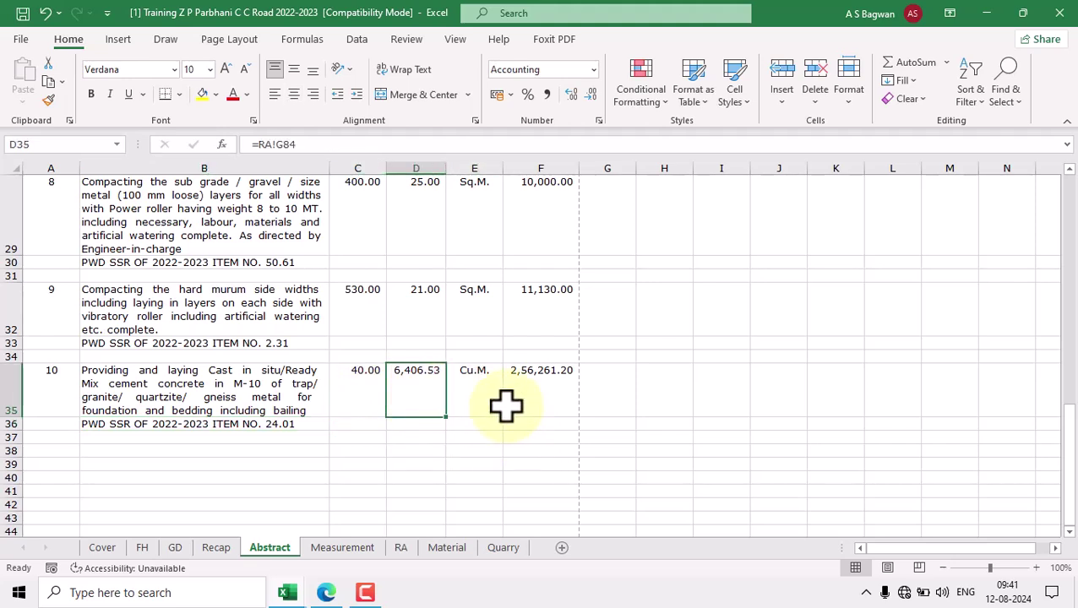
double_click(556, 391)
key(Escape)
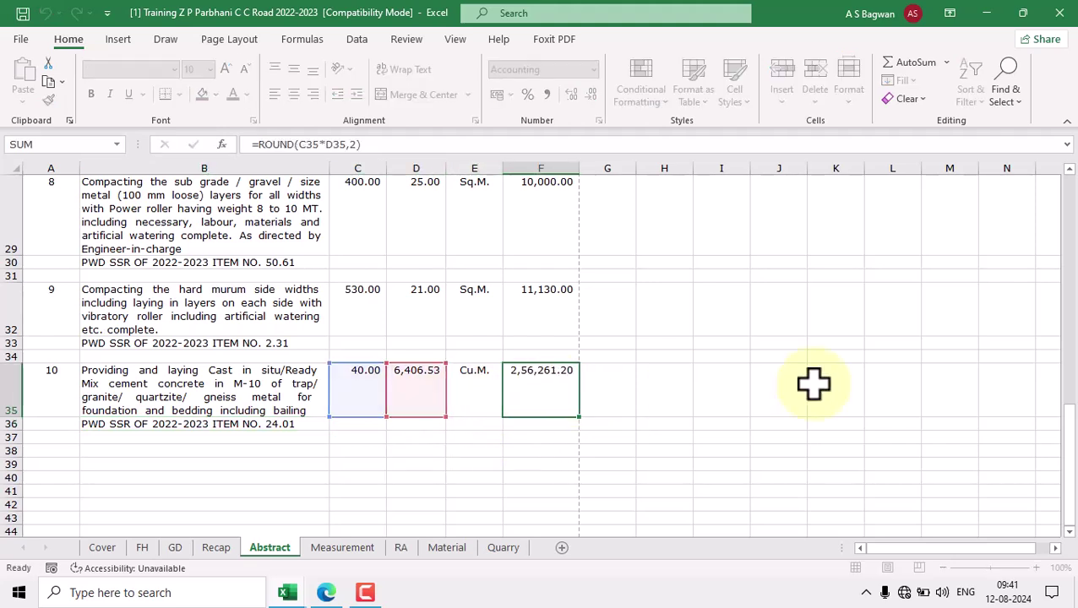
Step: Review item 10's entries across the Measurement, RA, Material and Abstract sheets
click(321, 548)
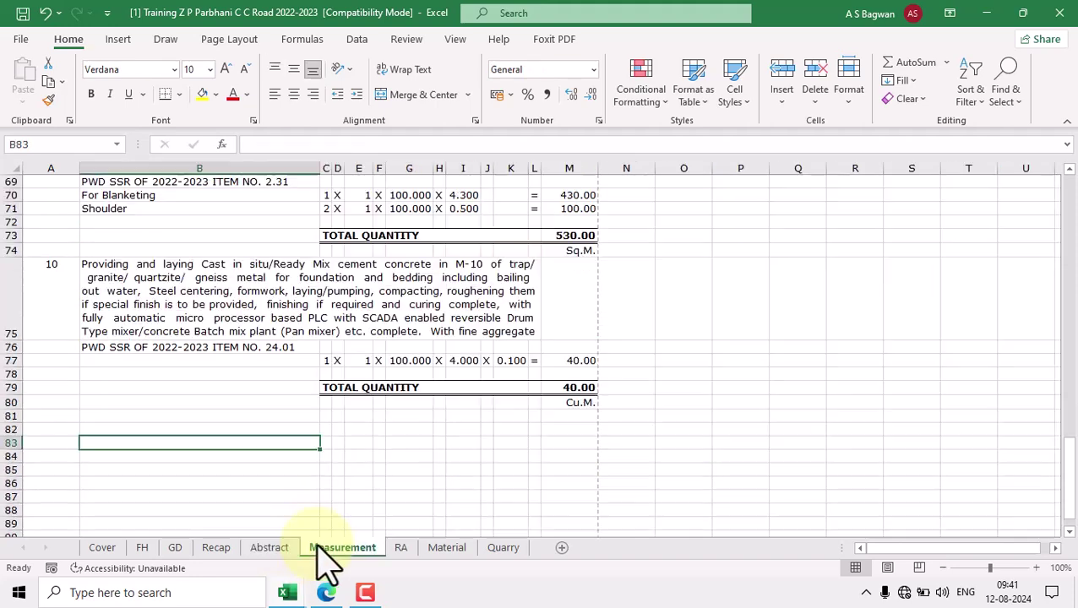
click(400, 547)
click(457, 549)
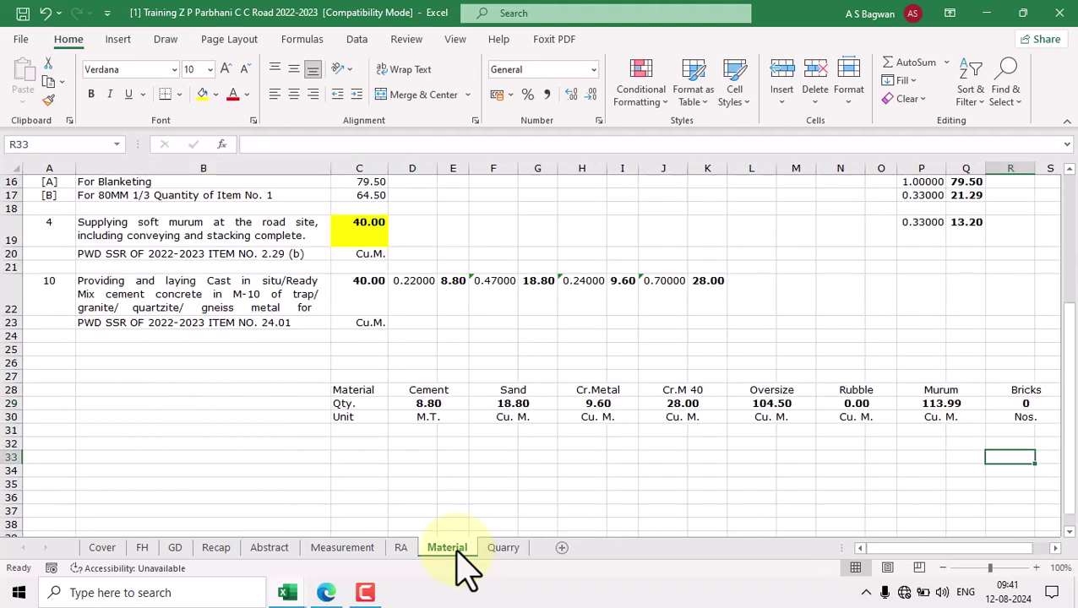
click(270, 548)
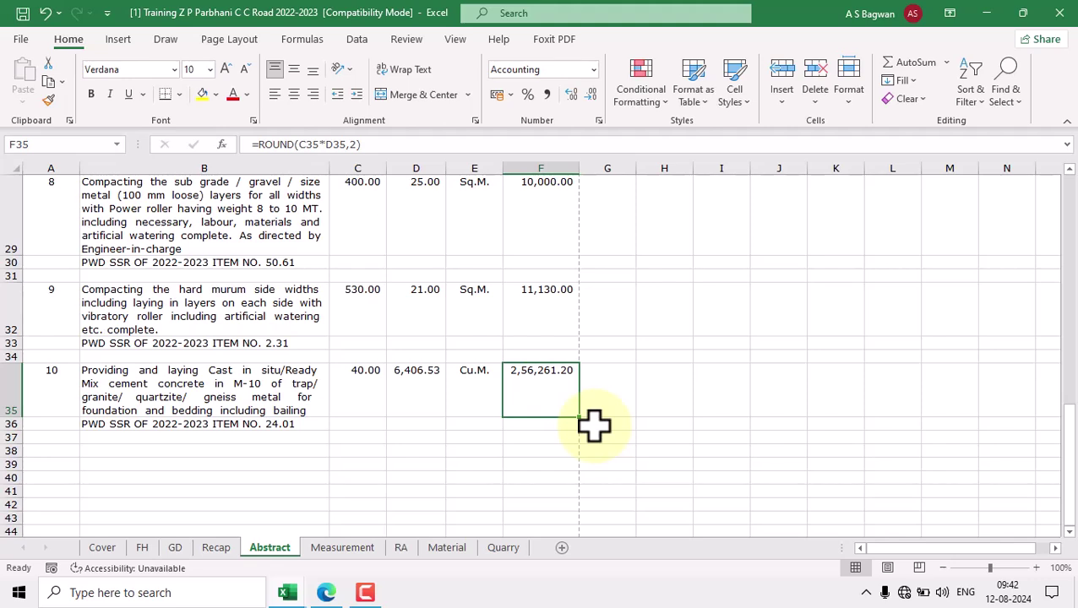
click(342, 549)
click(400, 548)
click(445, 547)
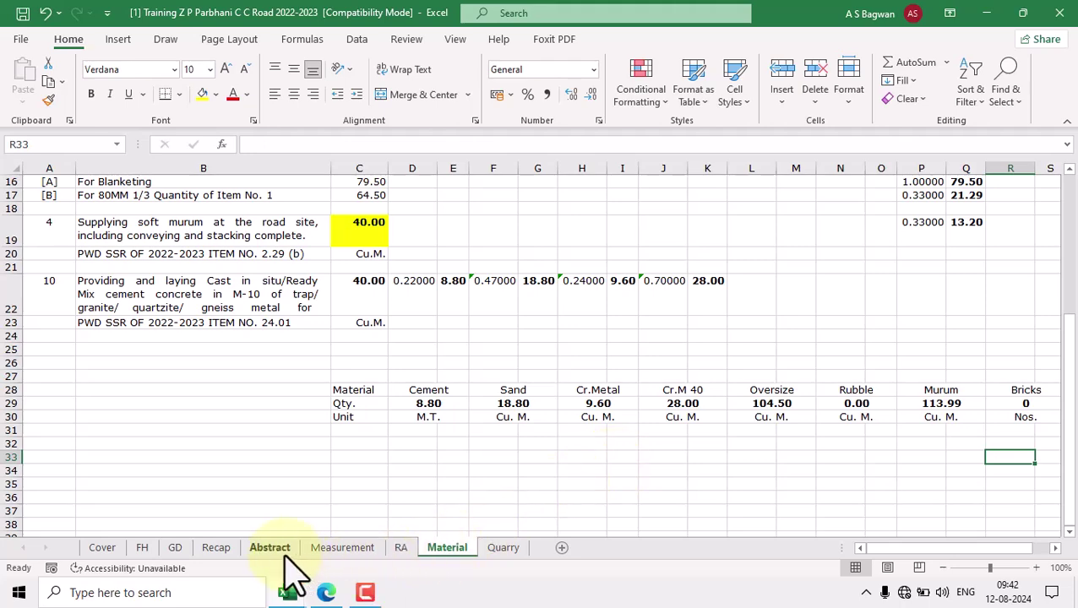
Step: Group the Abstract, Measurement, RA and Material sheets, starting from Abstract
click(272, 549)
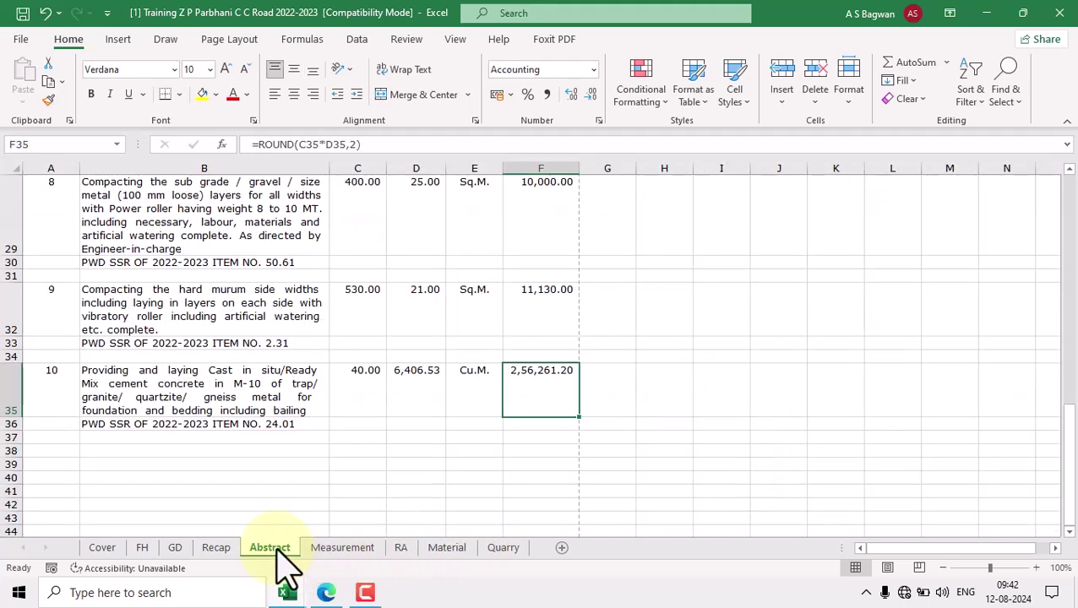
ctrl+click(319, 549)
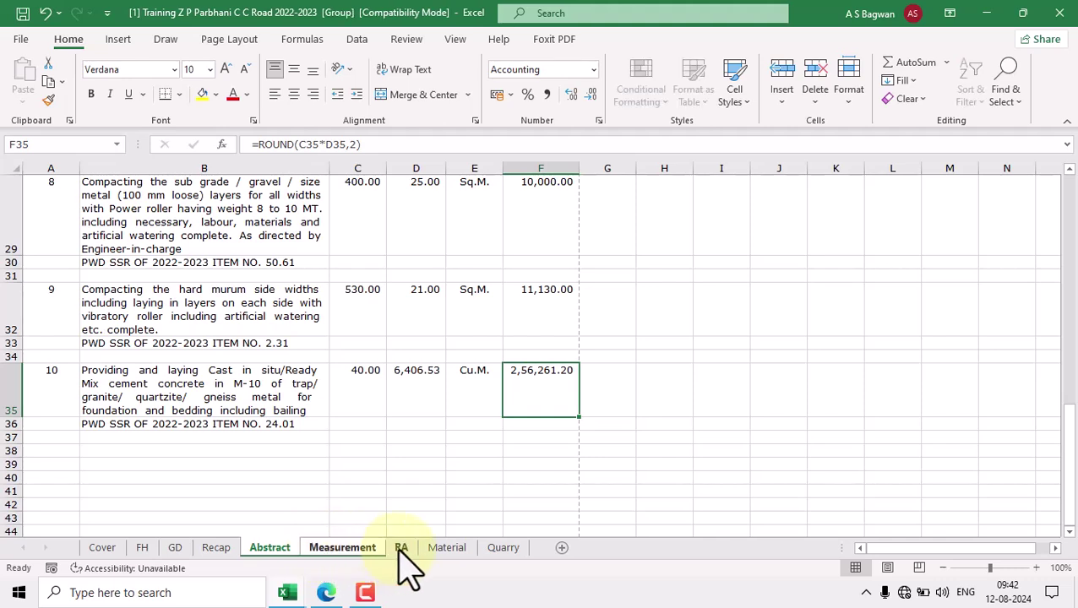
ctrl+click(449, 549)
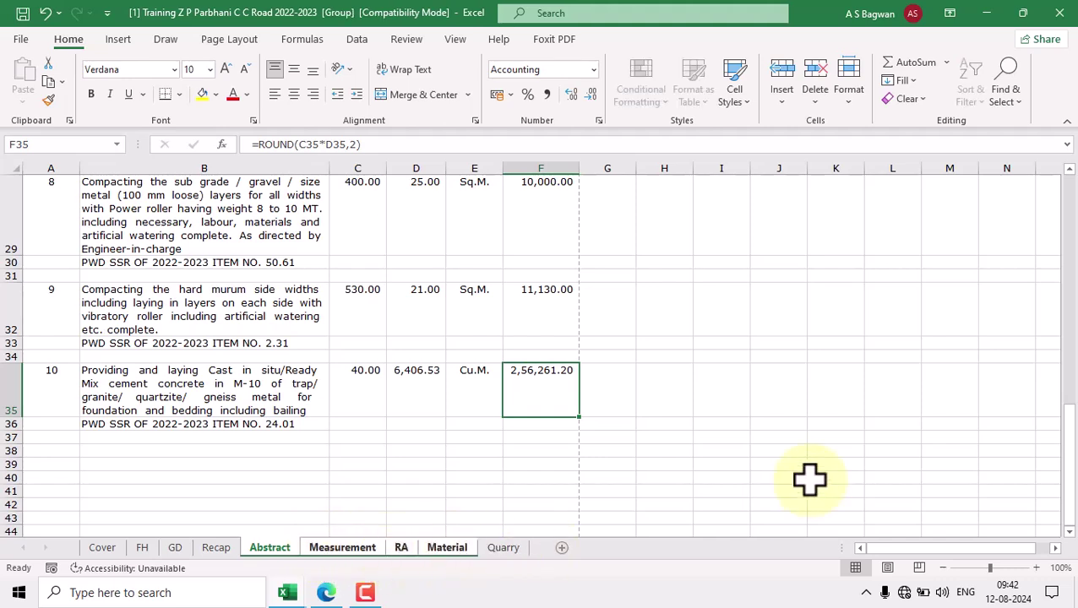
Step: Export the grouped sheets as a PDF to the Desktop under the name [1] Training Z P Parbhani C C Road 2022-2023
key(ctrl+p)
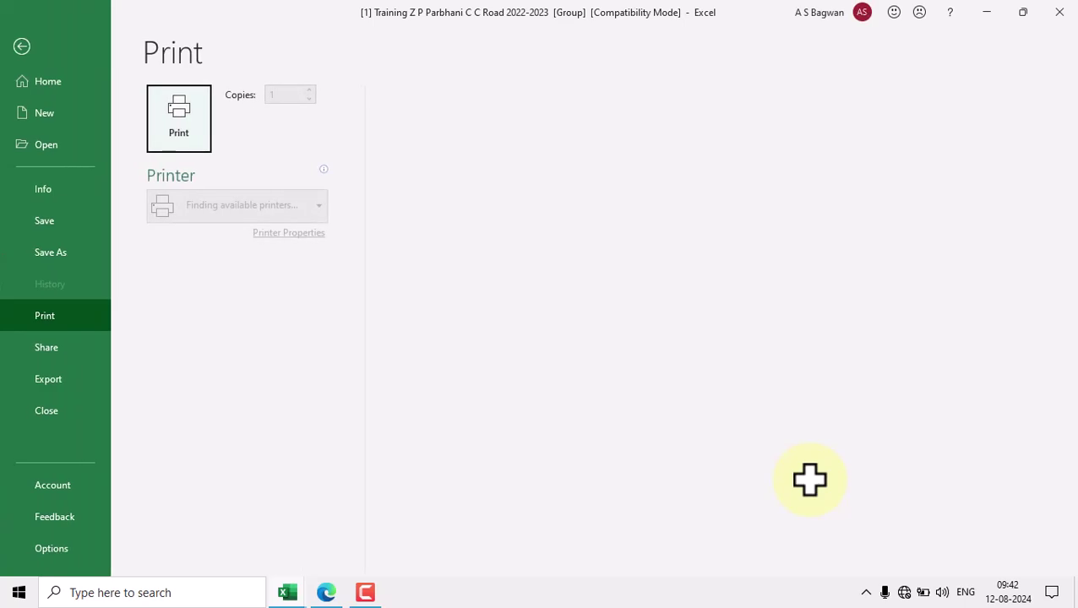
click(56, 385)
click(466, 245)
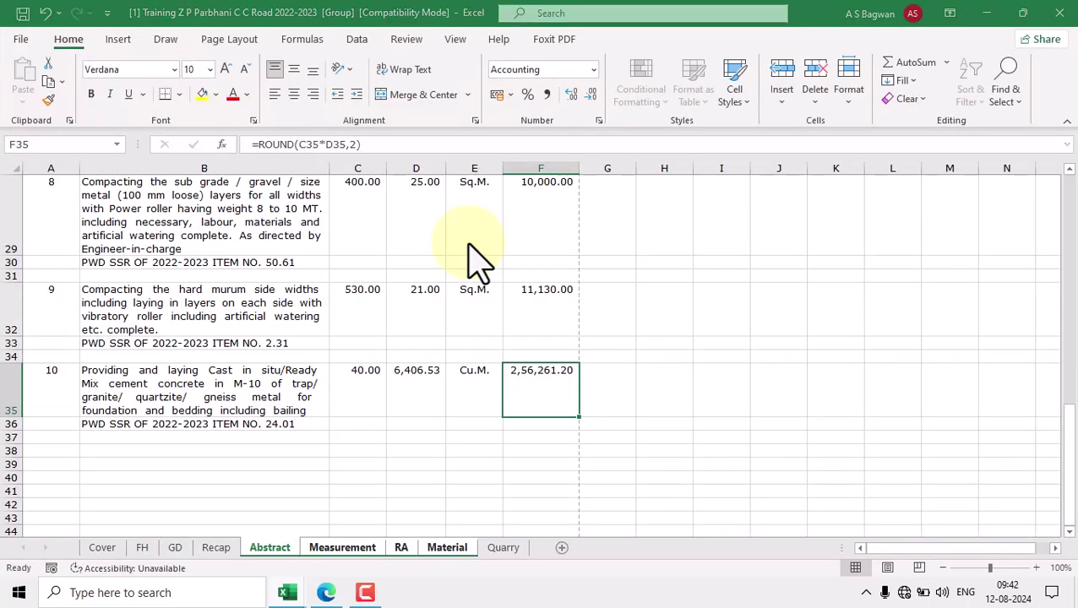
drag(143, 209, 141, 91)
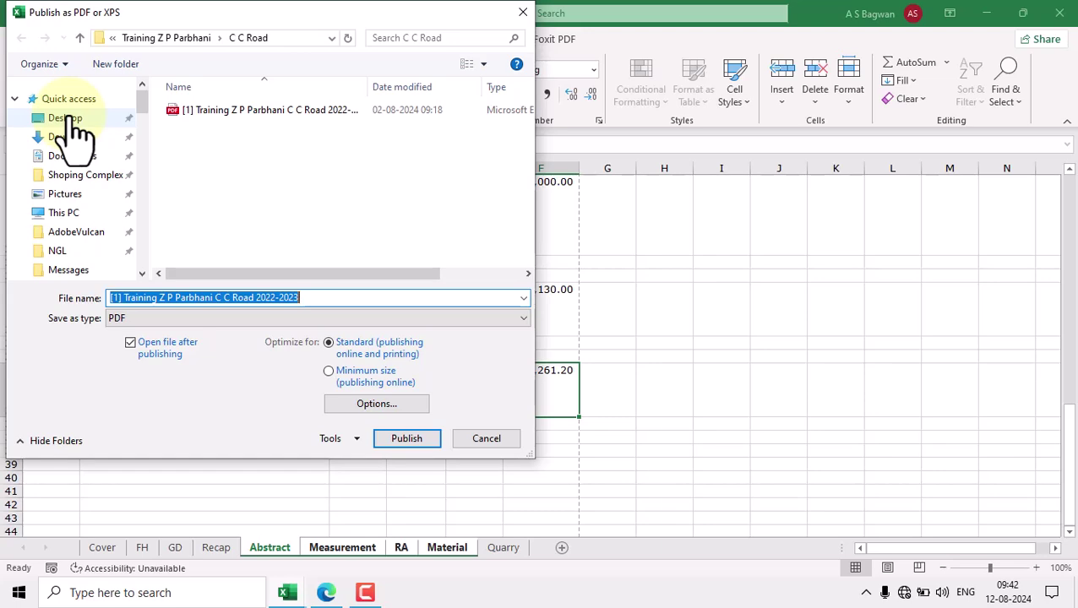
click(75, 120)
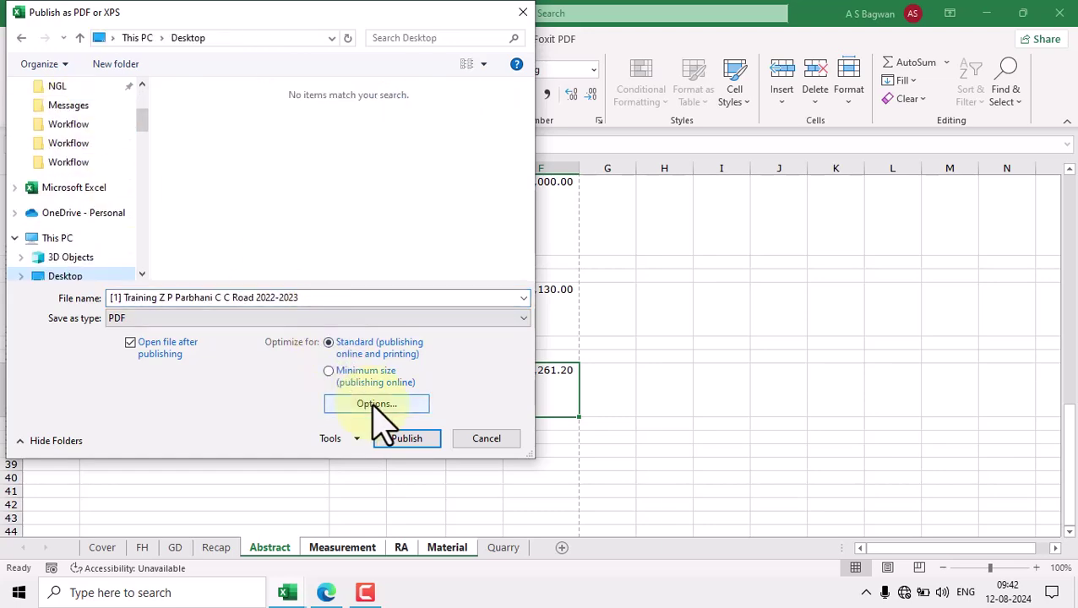
click(398, 438)
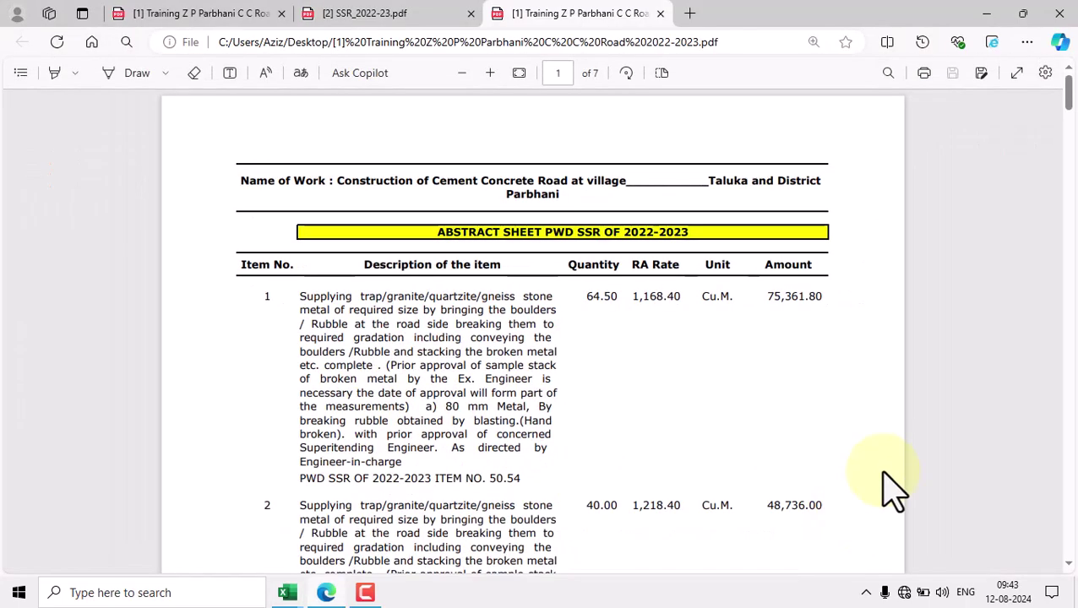
Step: Examine item 10 in the published PDF's abstract, measurement, rate analysis and material pages
scroll(638, 385, down, 10)
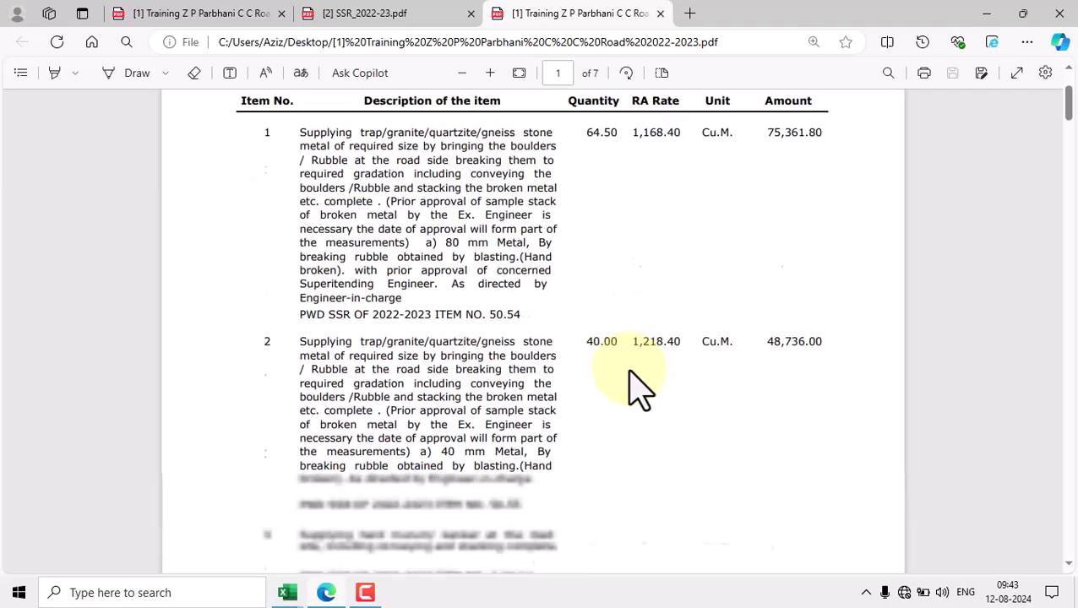
scroll(632, 384, down, 5)
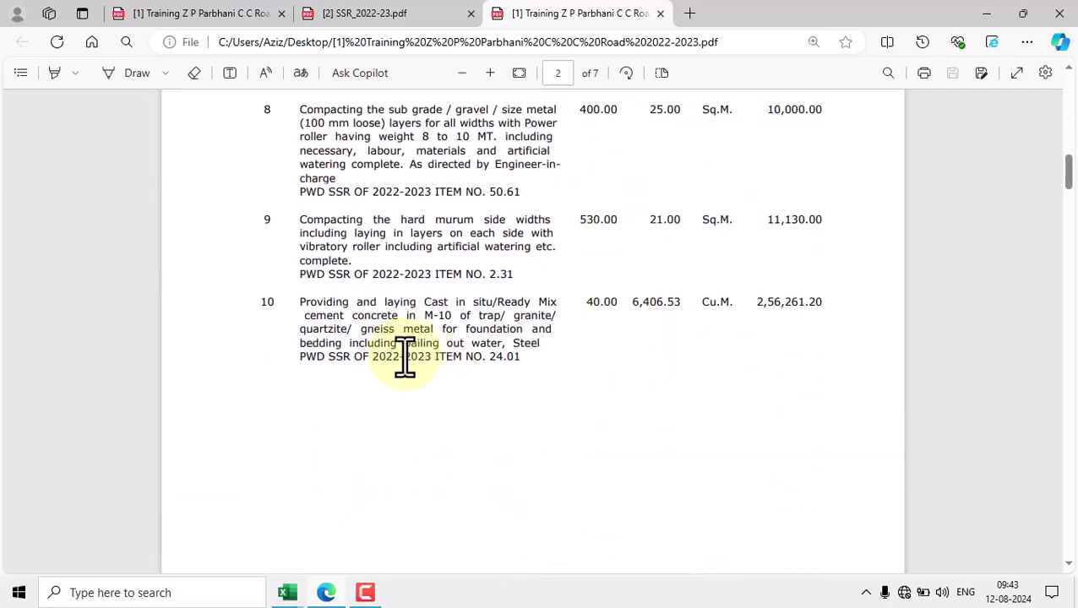
scroll(647, 382, down, 10)
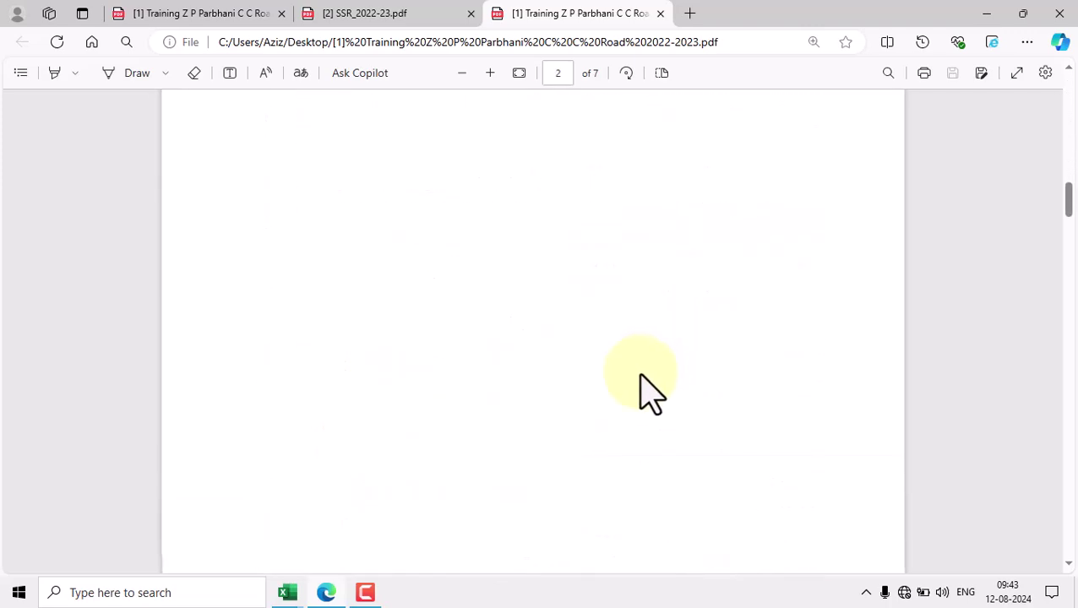
scroll(638, 374, down, 15)
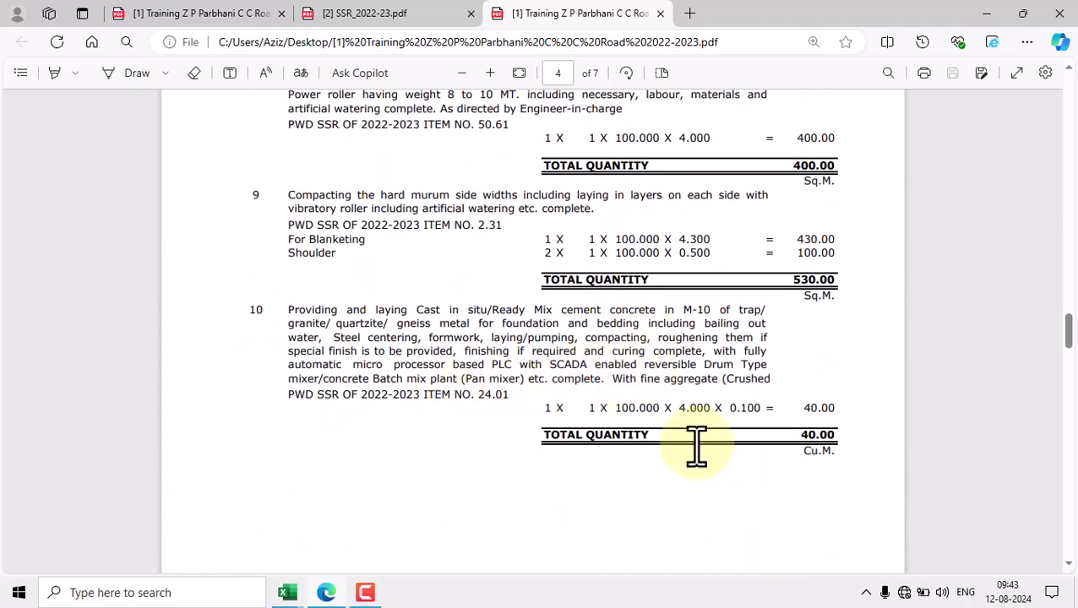
scroll(695, 441, down, 15)
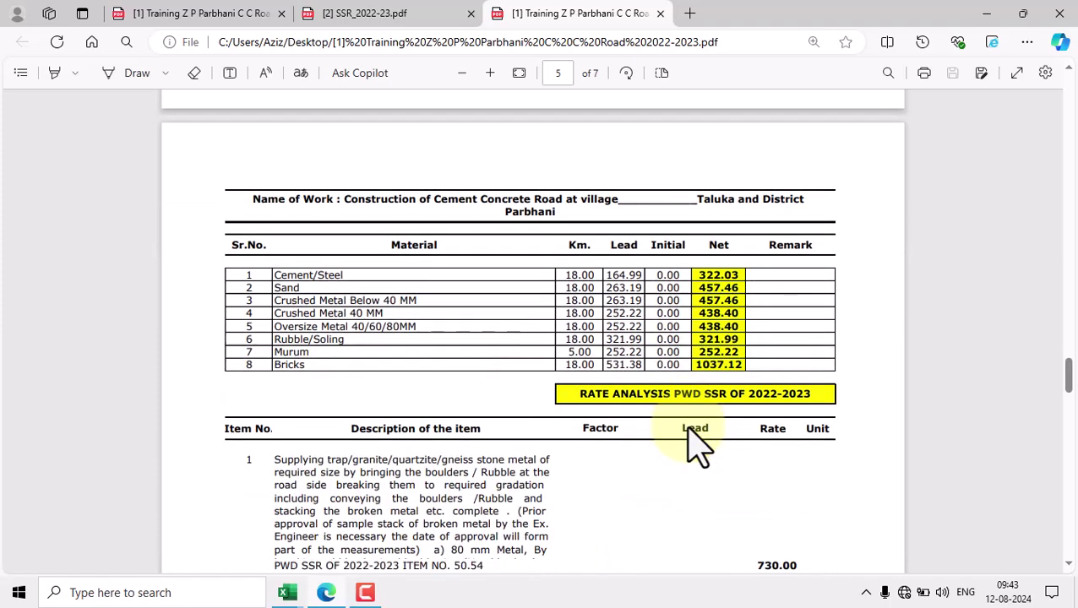
scroll(695, 441, down, 15)
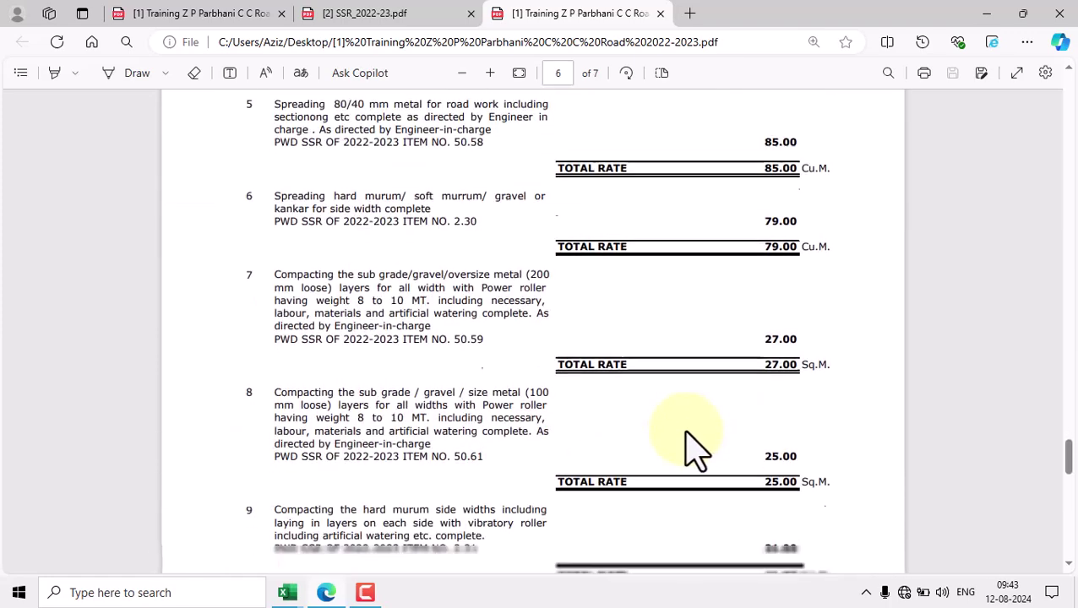
scroll(696, 441, down, 3)
scroll(693, 448, up, 3)
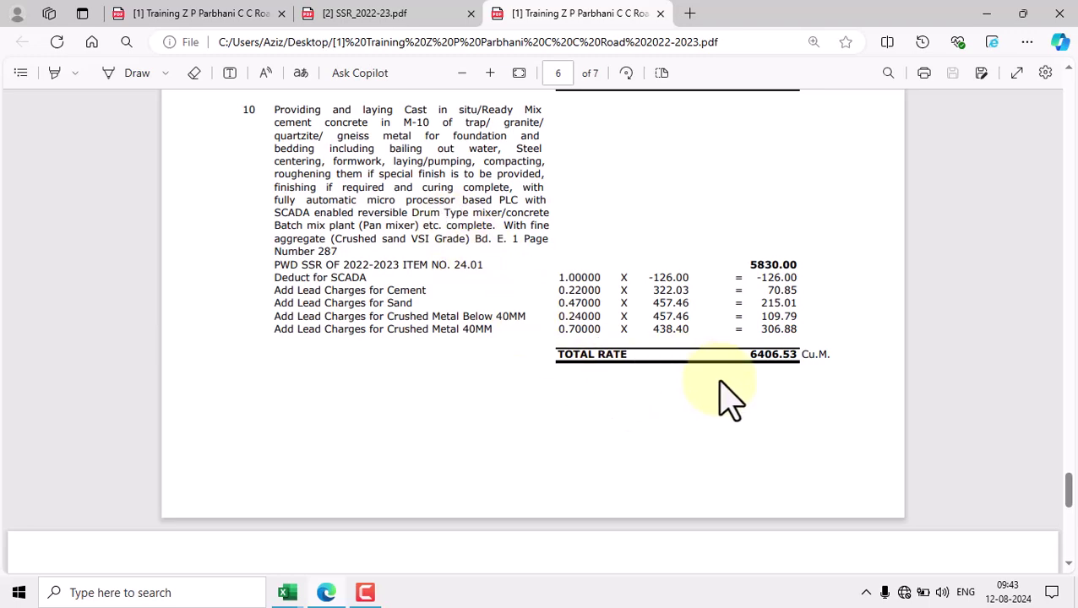
scroll(730, 397, down, 12)
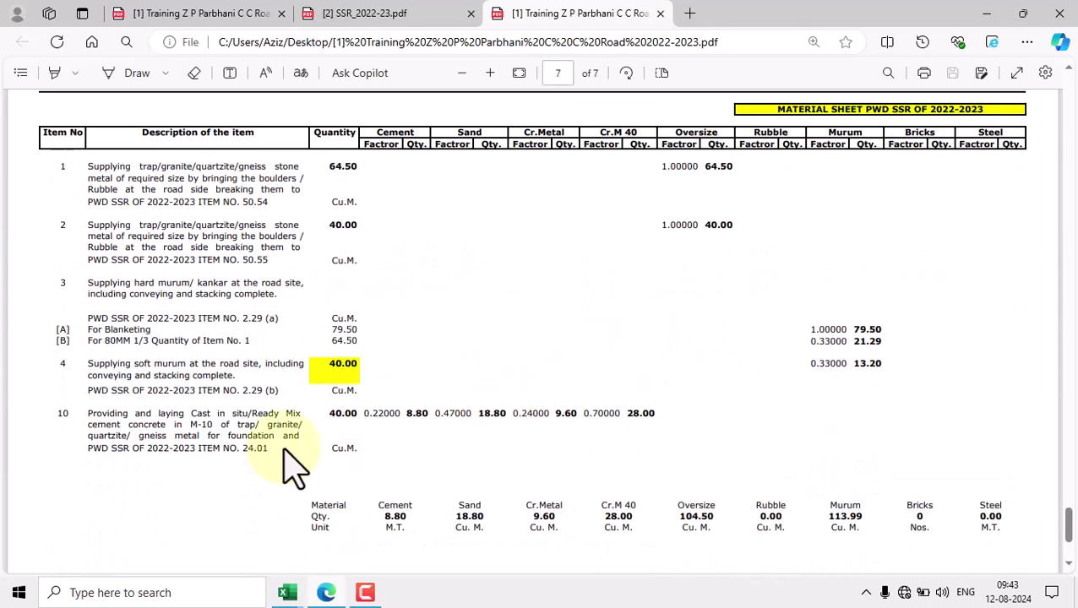